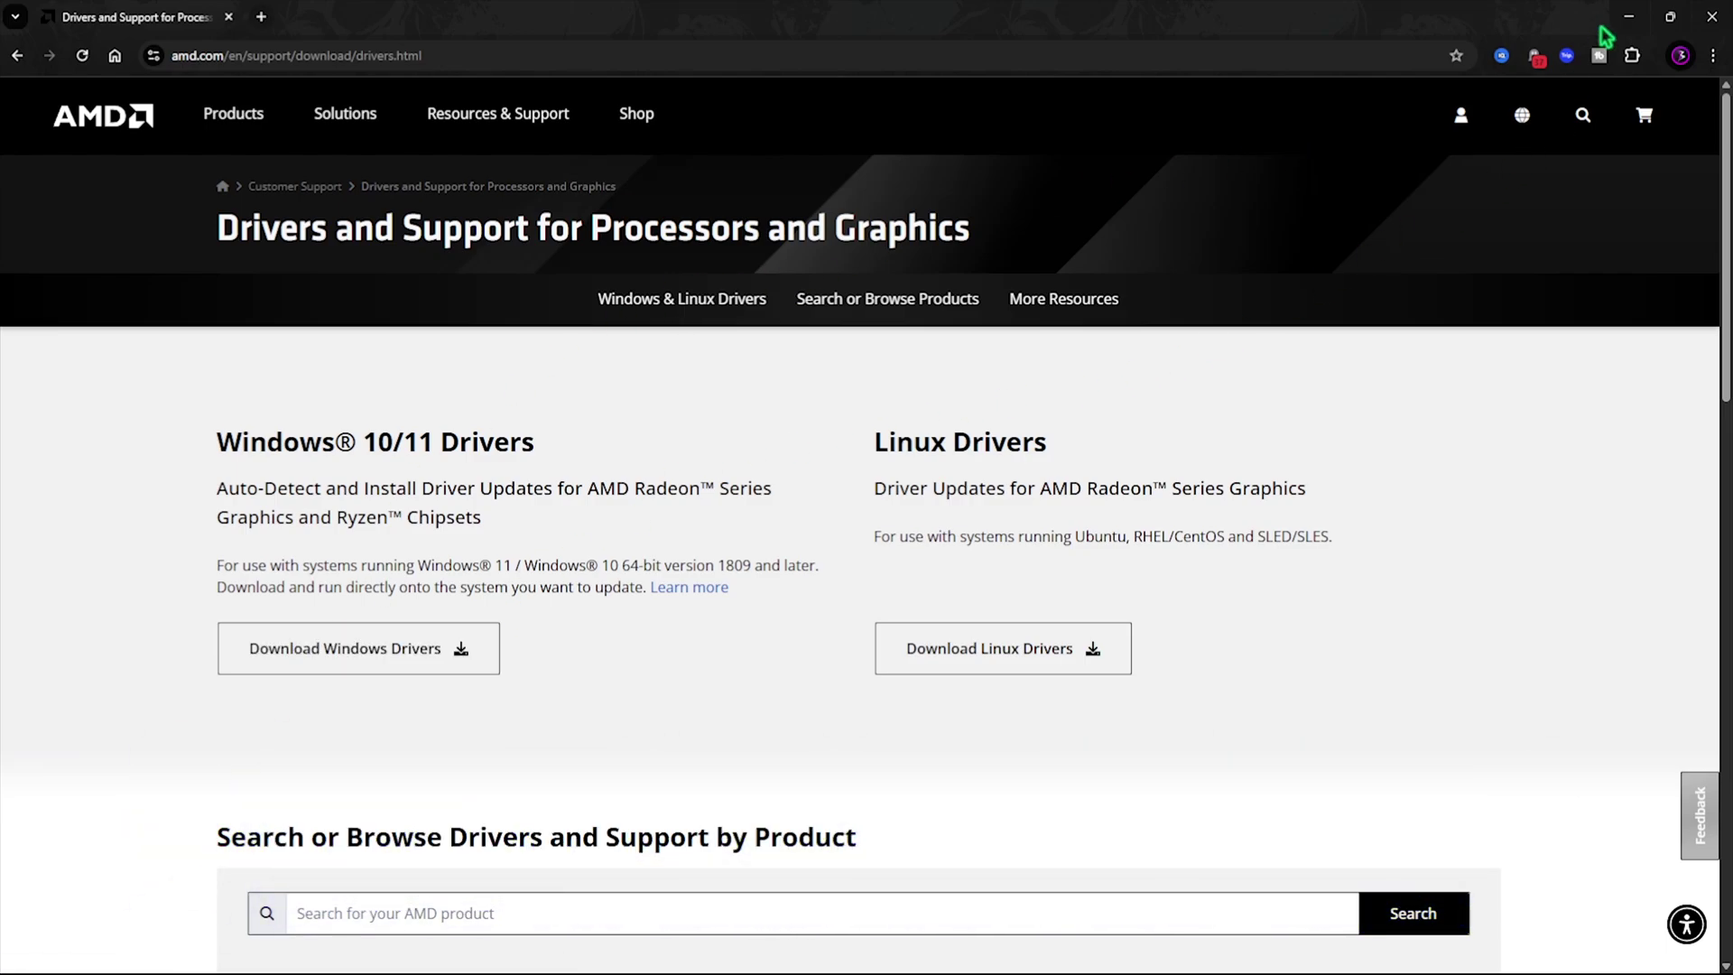
Minimize the Chrome window with the AMD website to reveal the desktop
left_click(1628, 16)
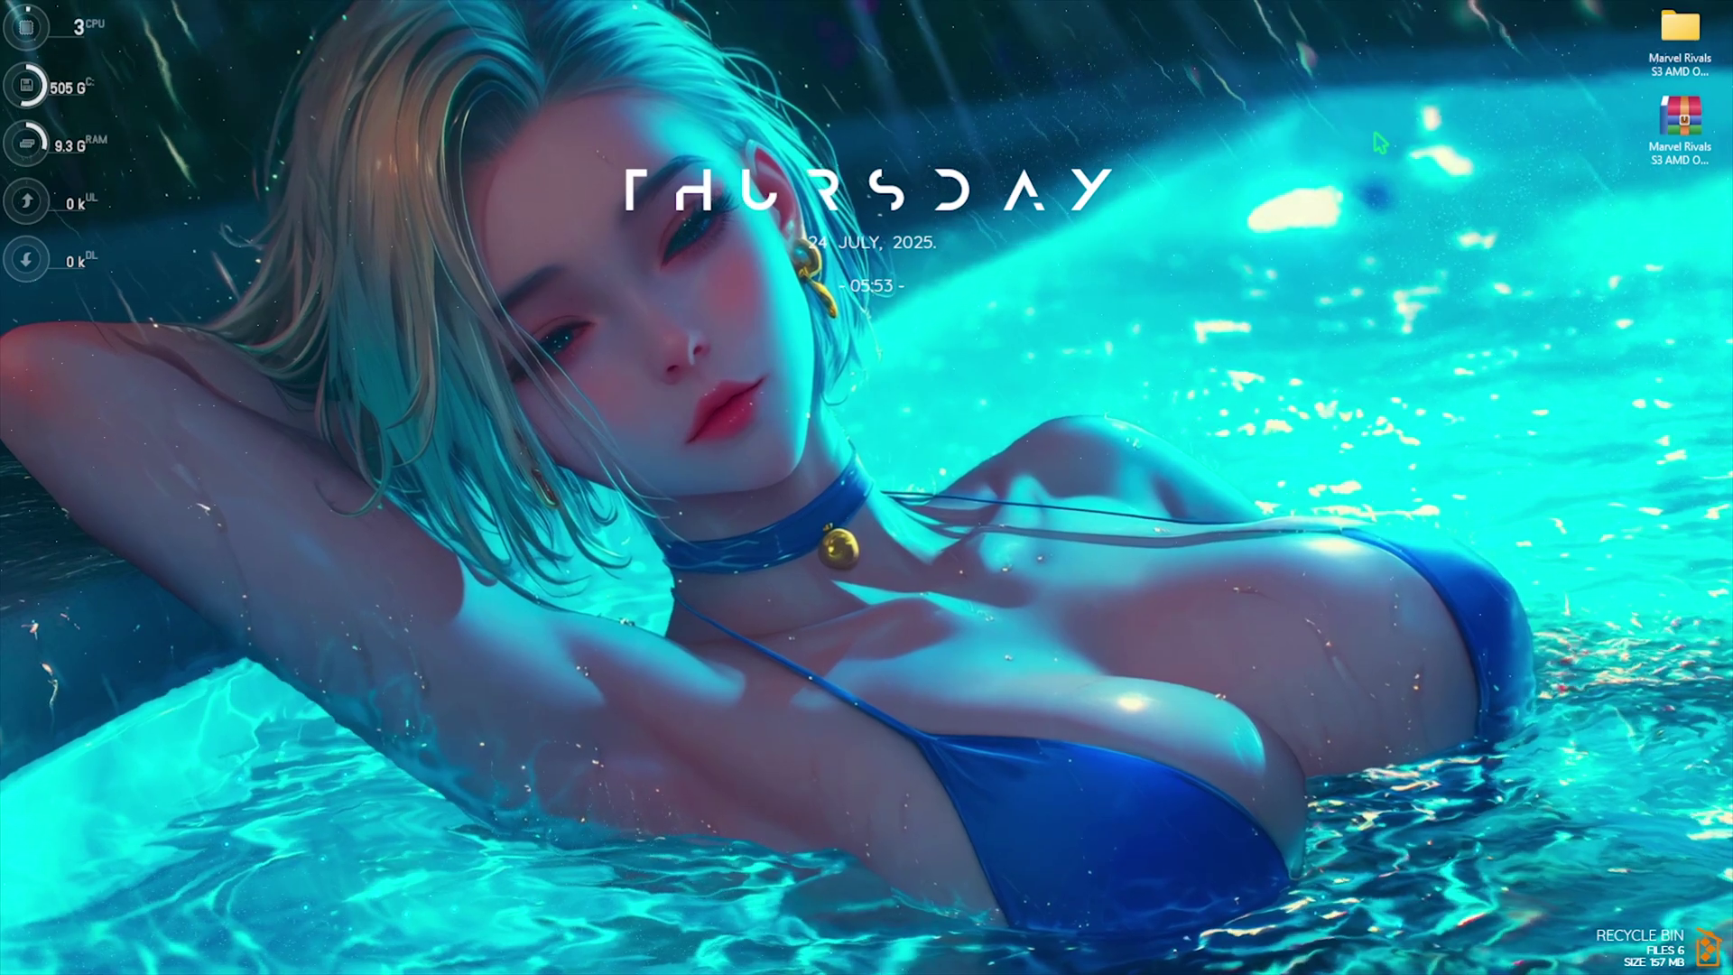
Search the Start menu for 'amd' and launch AMD Software: Adrenalin Edition
key("super")
type("a")
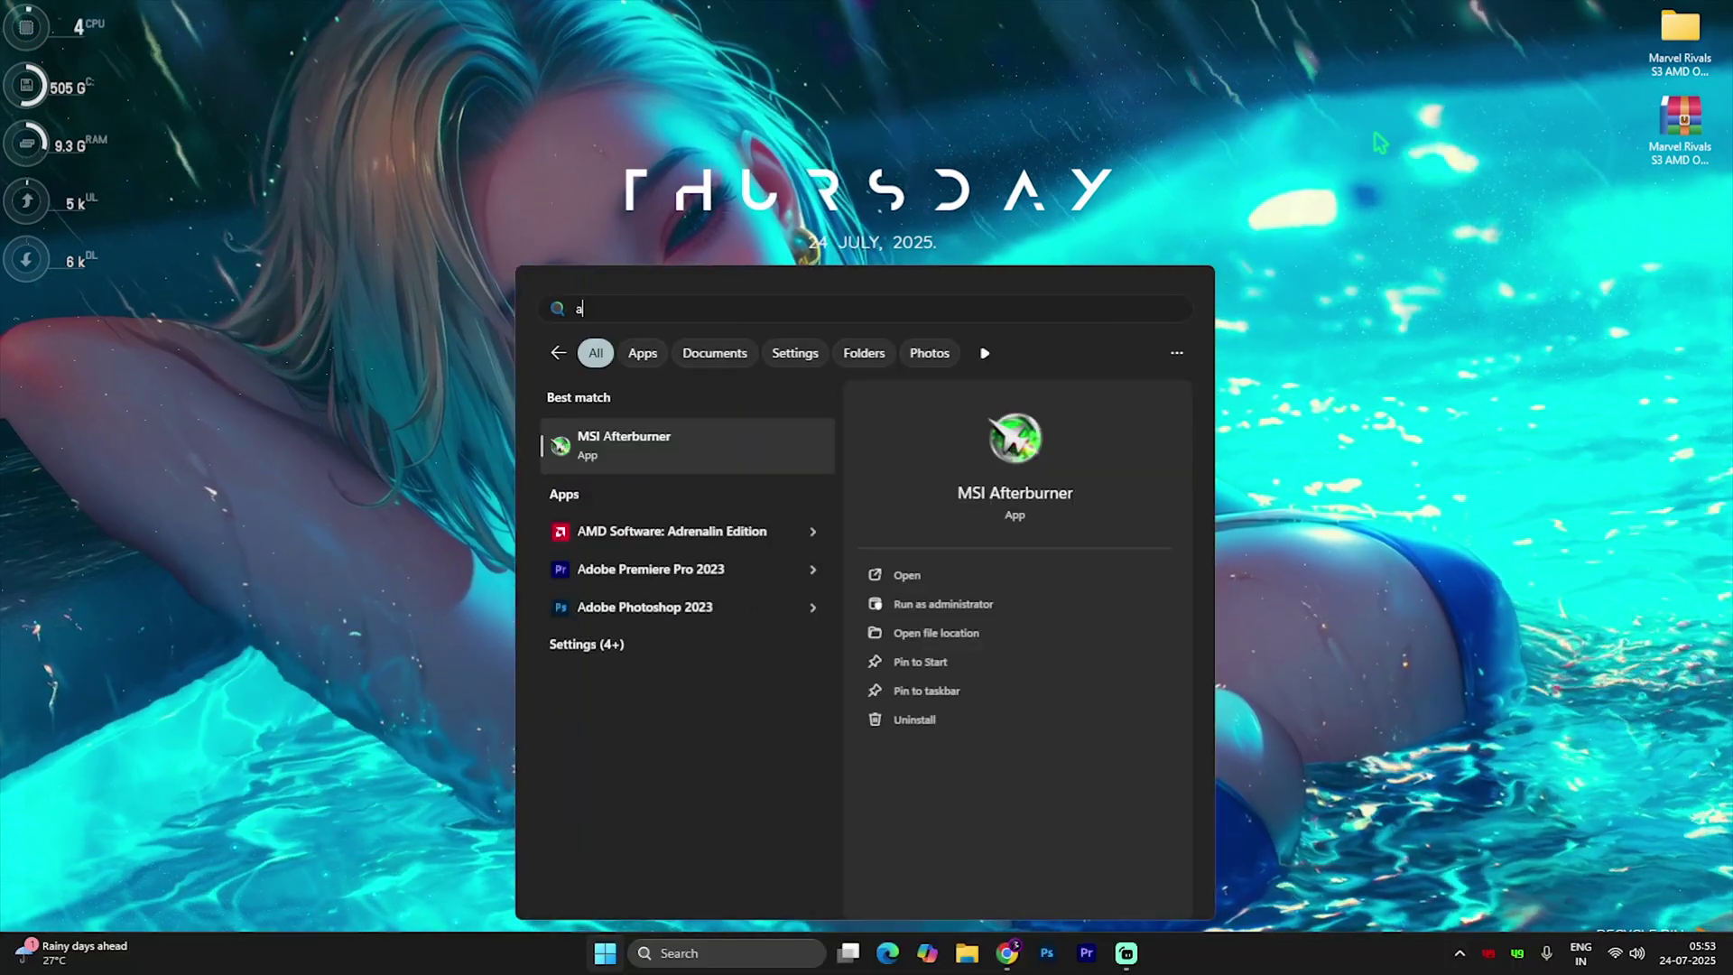
type("md")
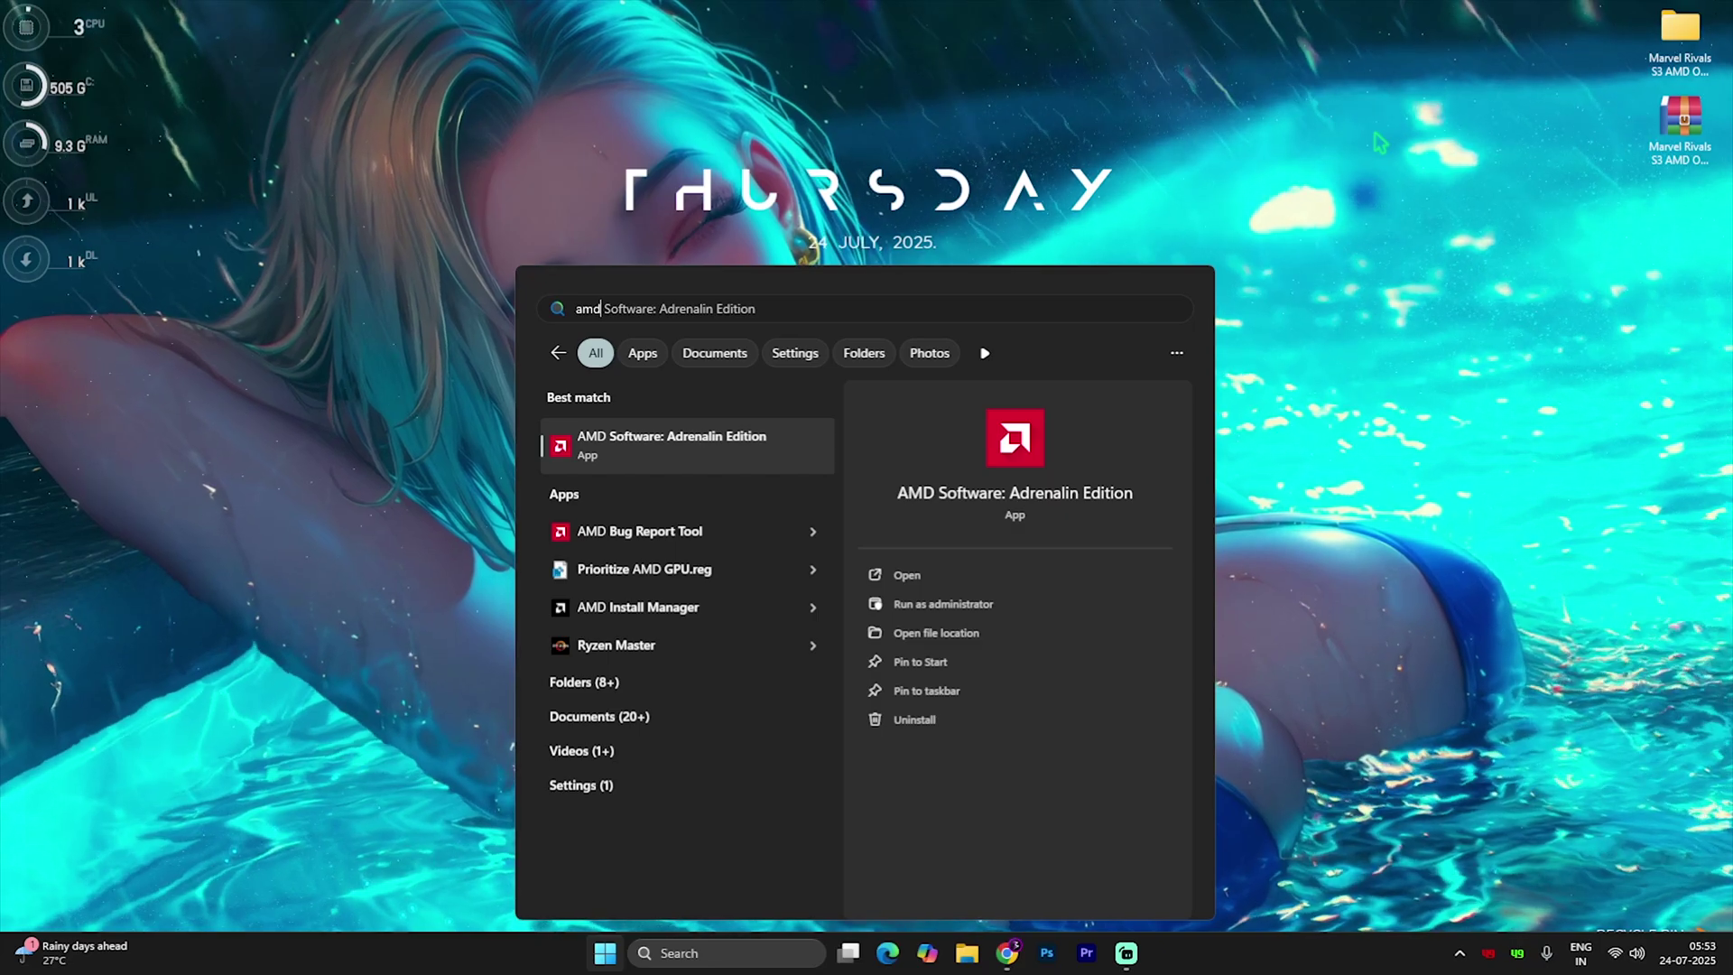
key("Return")
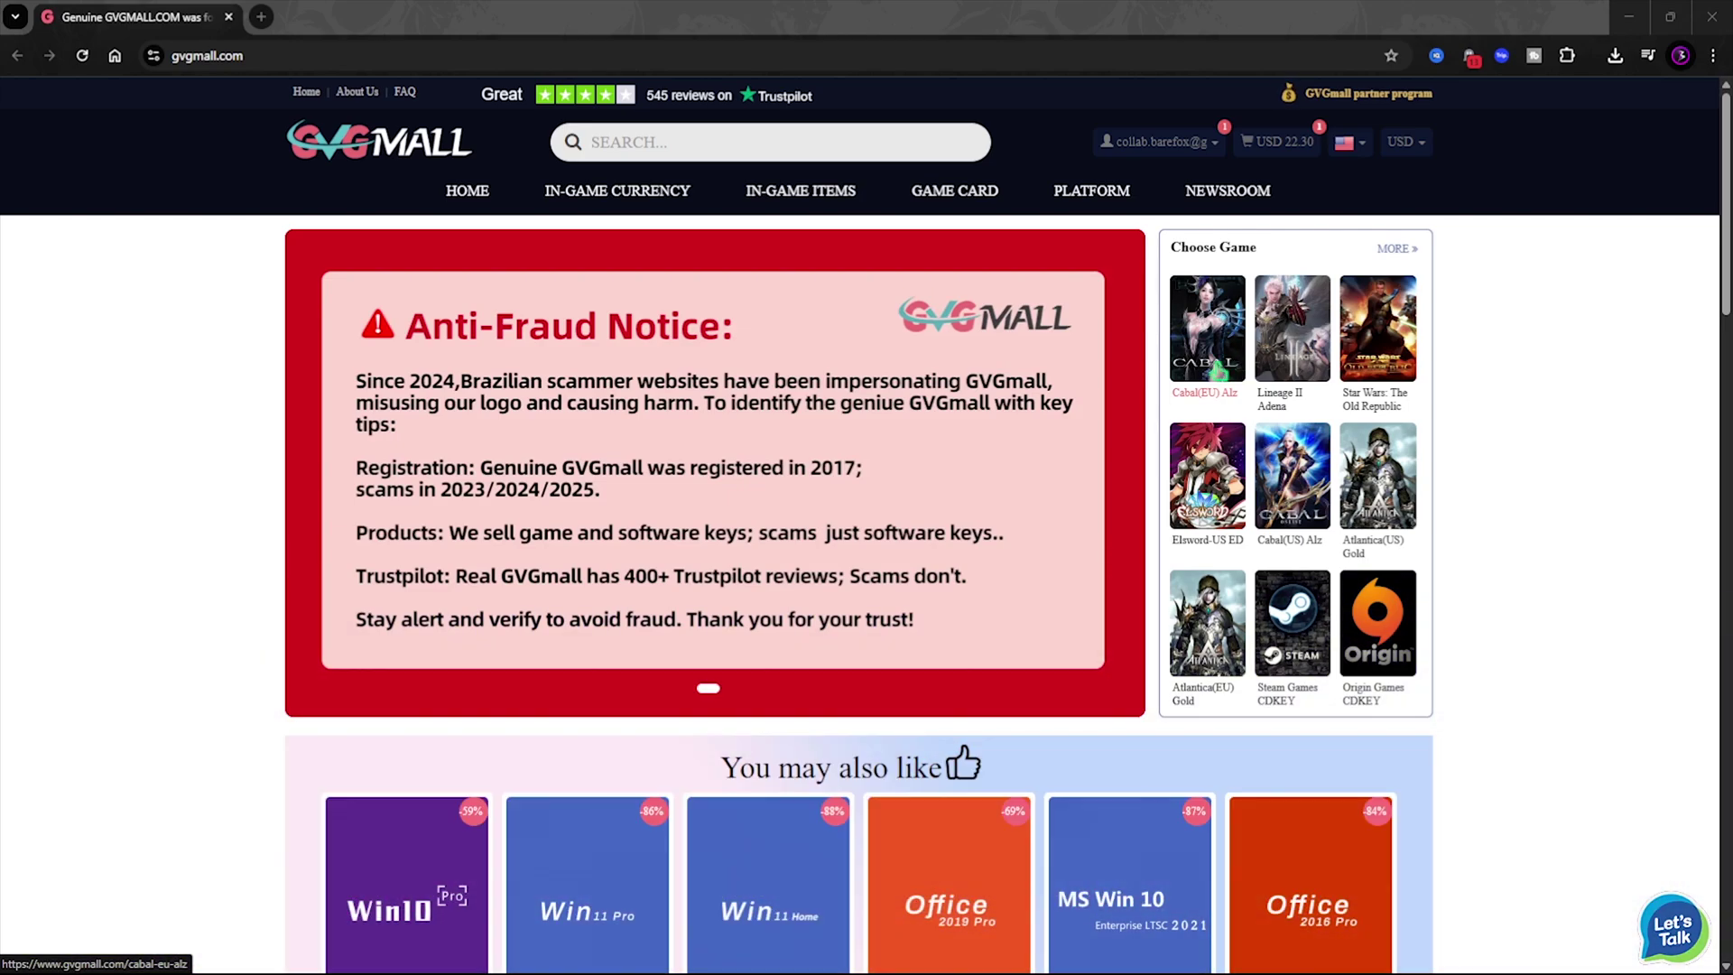
Browse GVGmall's 'You may also like' section and open the MS Win 10 Pro OEM KEY GLOBAL product
mouse_move(666, 193)
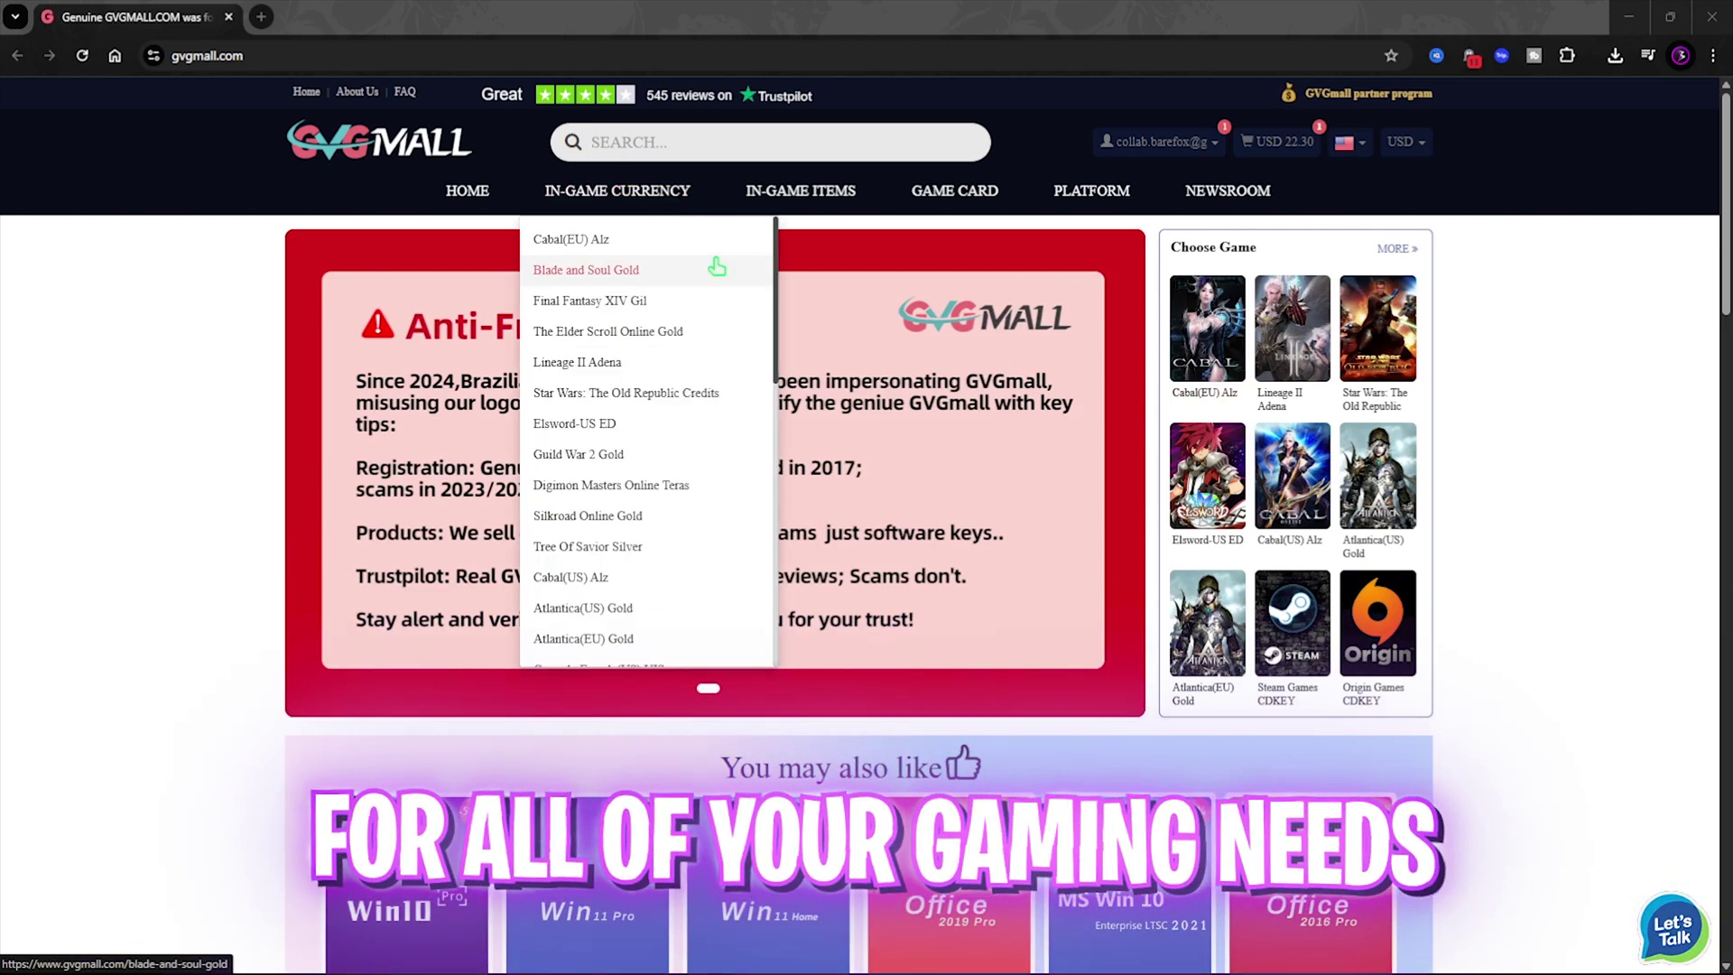
mouse_move(974, 195)
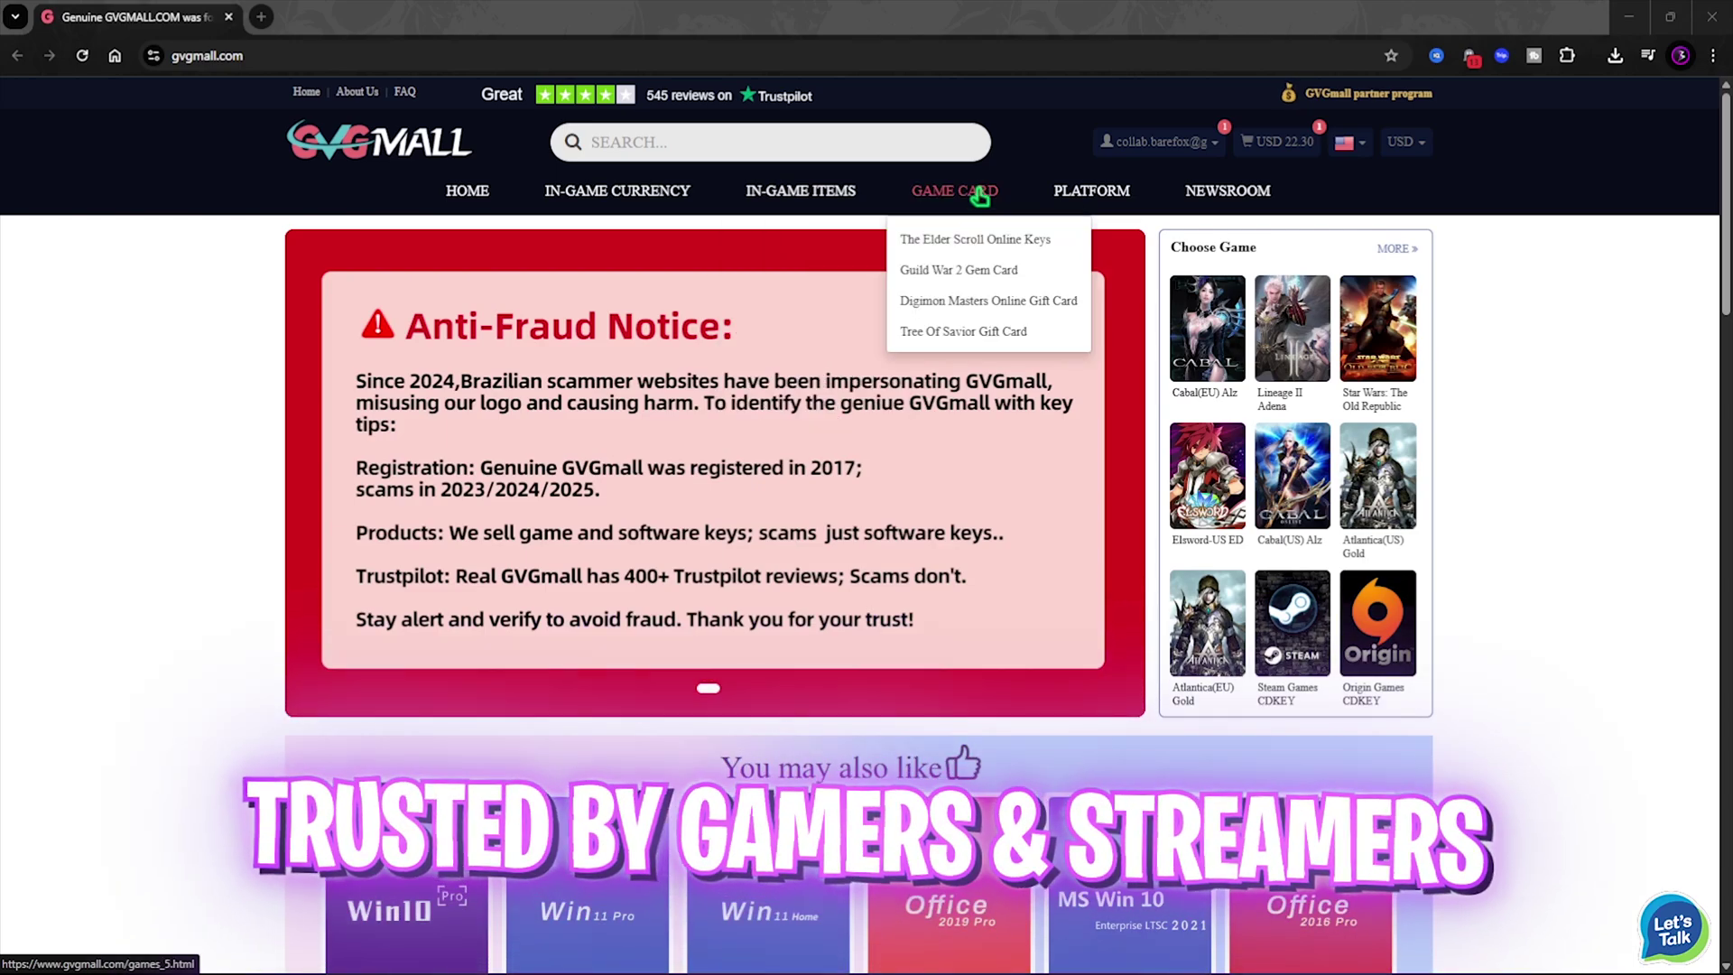
mouse_move(1102, 207)
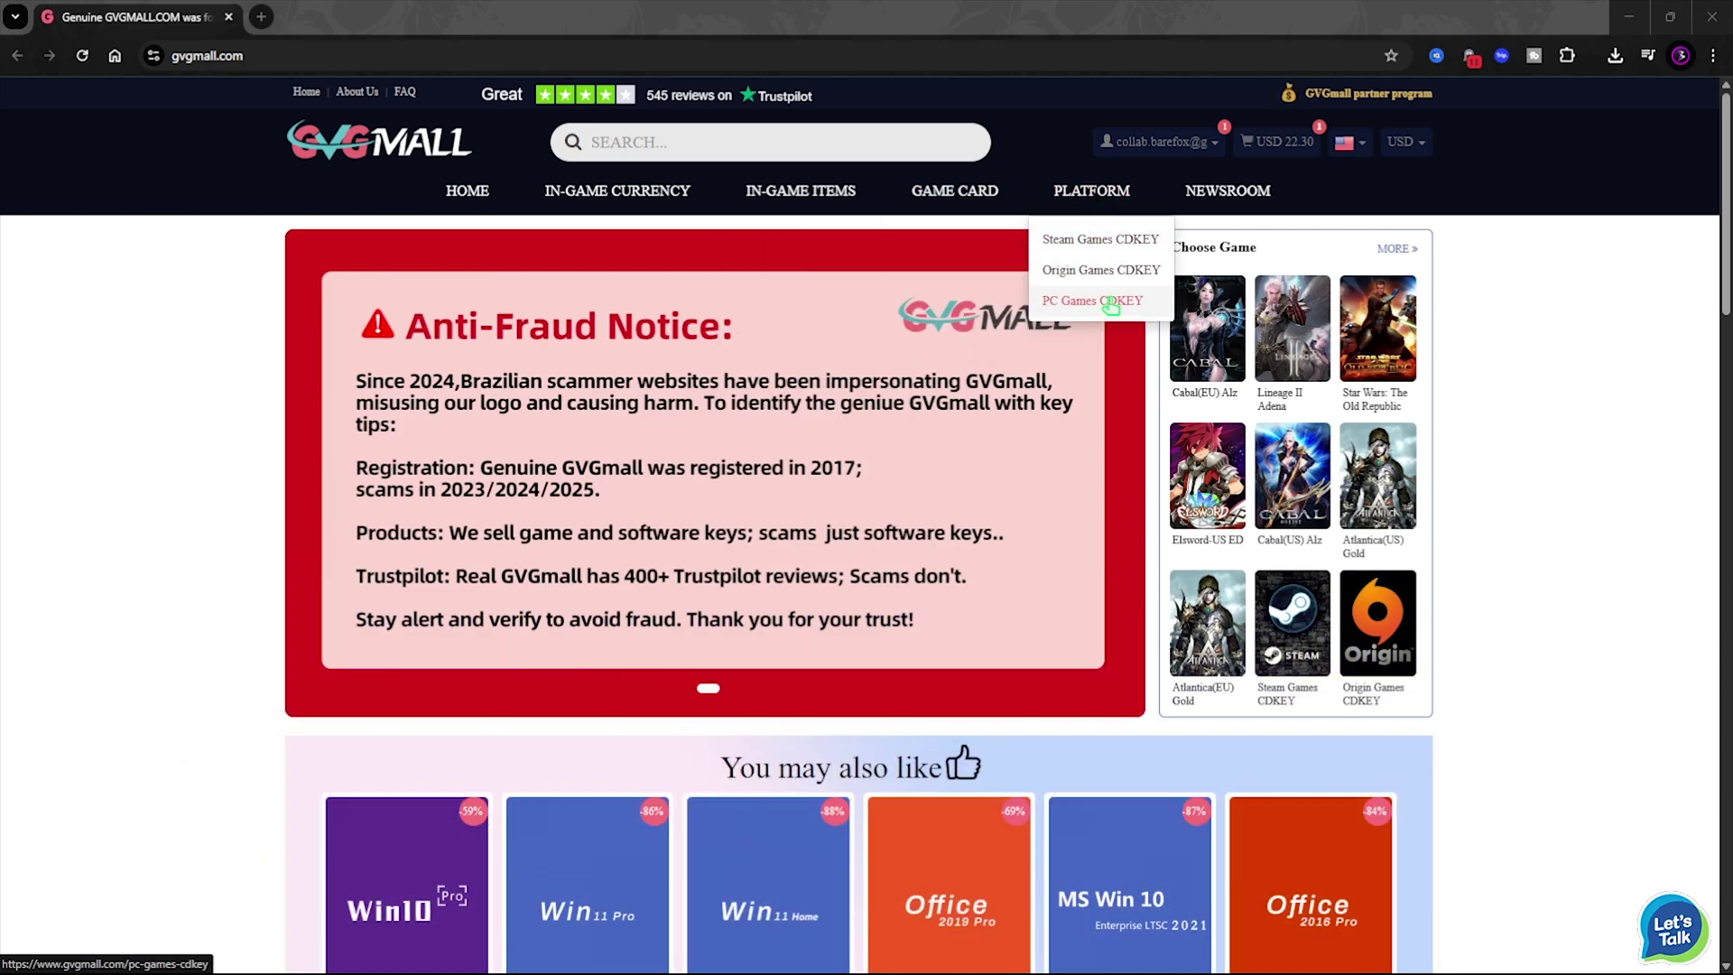
scroll(434, 388, "down", 5)
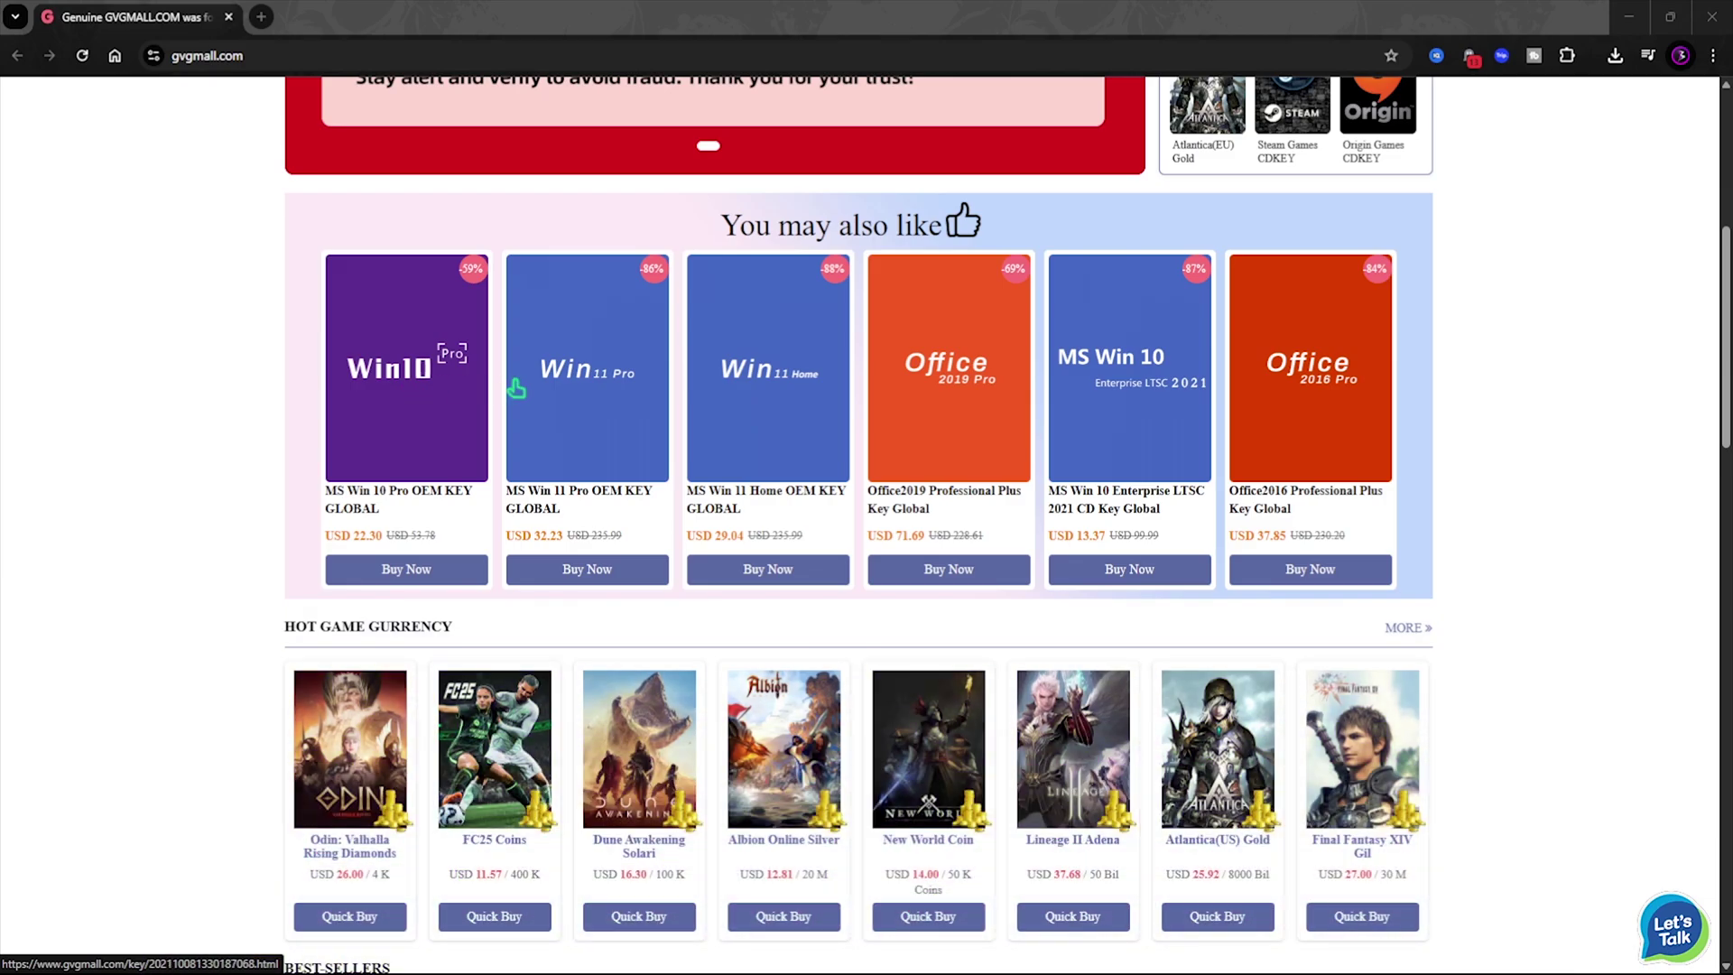
left_click(469, 397)
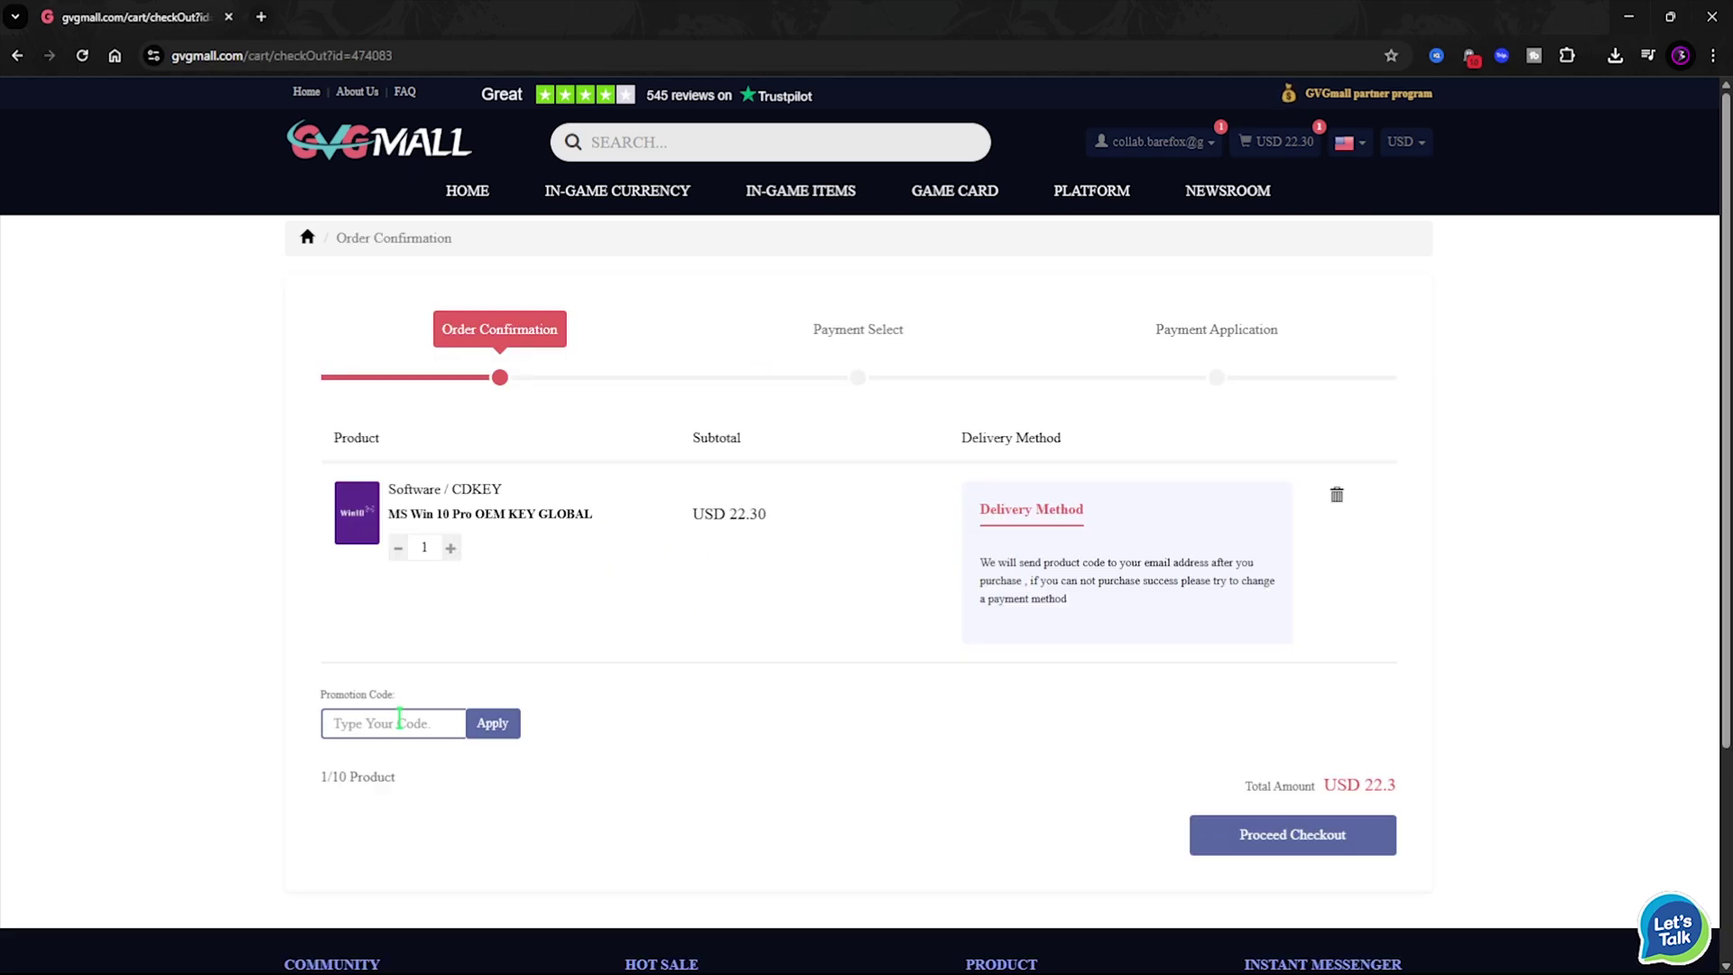
Apply promo code FOX25 to the Win 10 Pro order, lowering it to USD 16.72
left_click(399, 723)
type("FOX25")
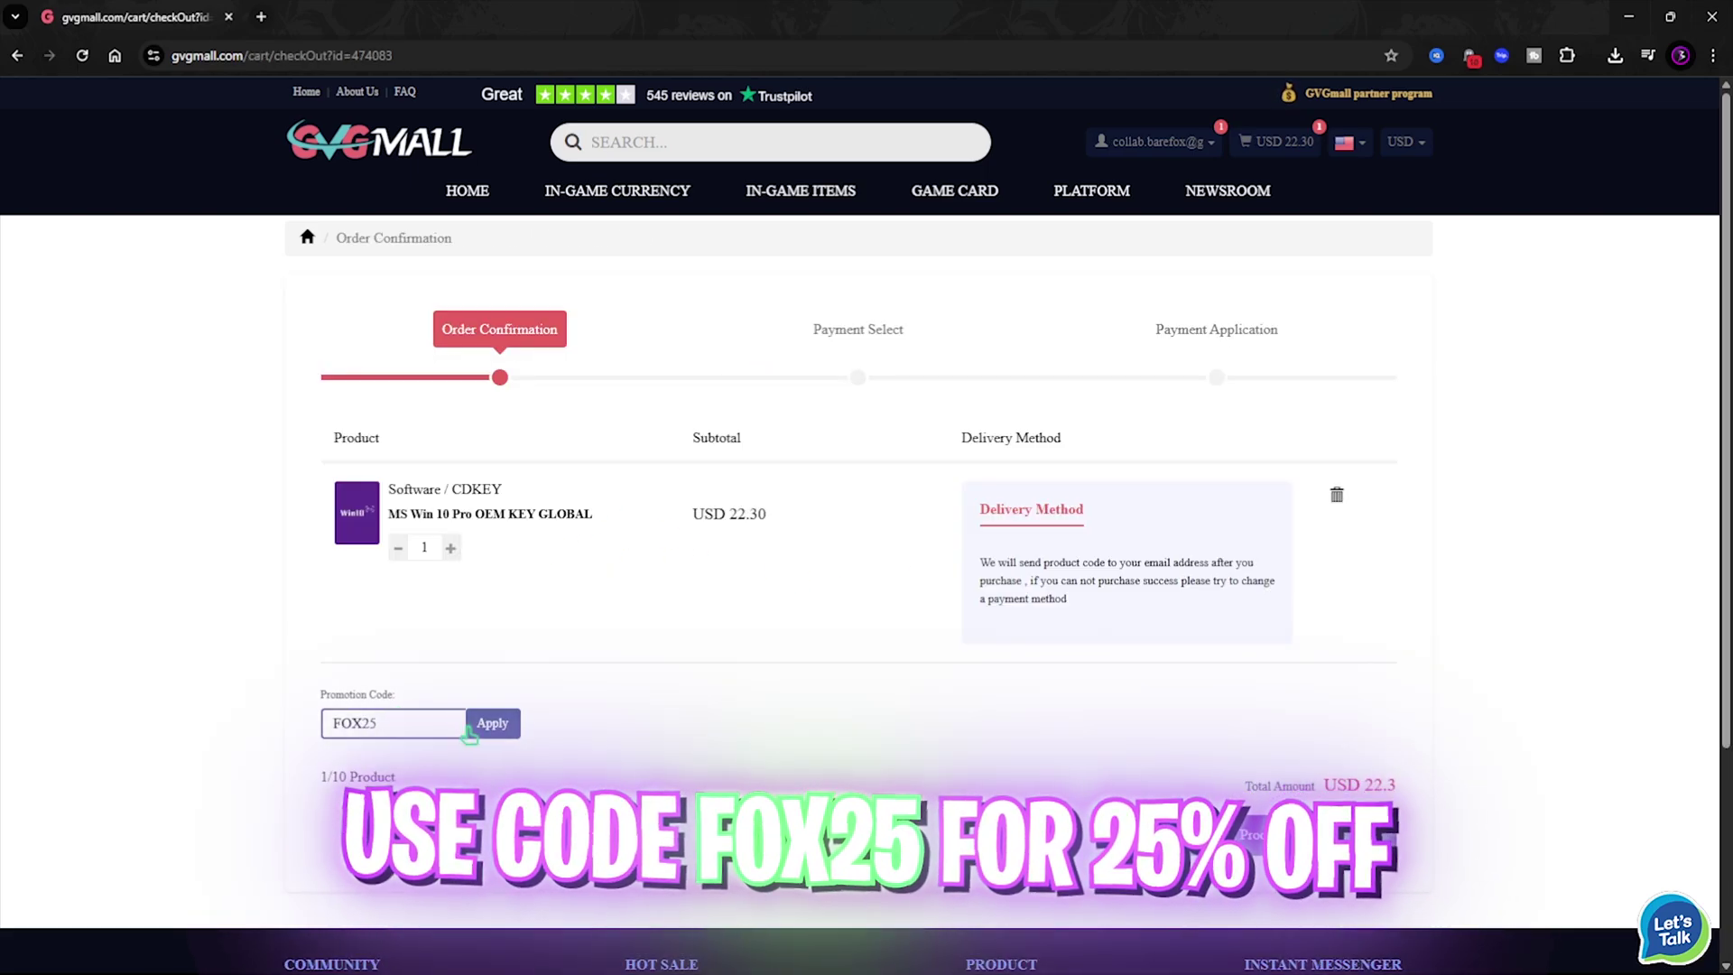
left_click(499, 724)
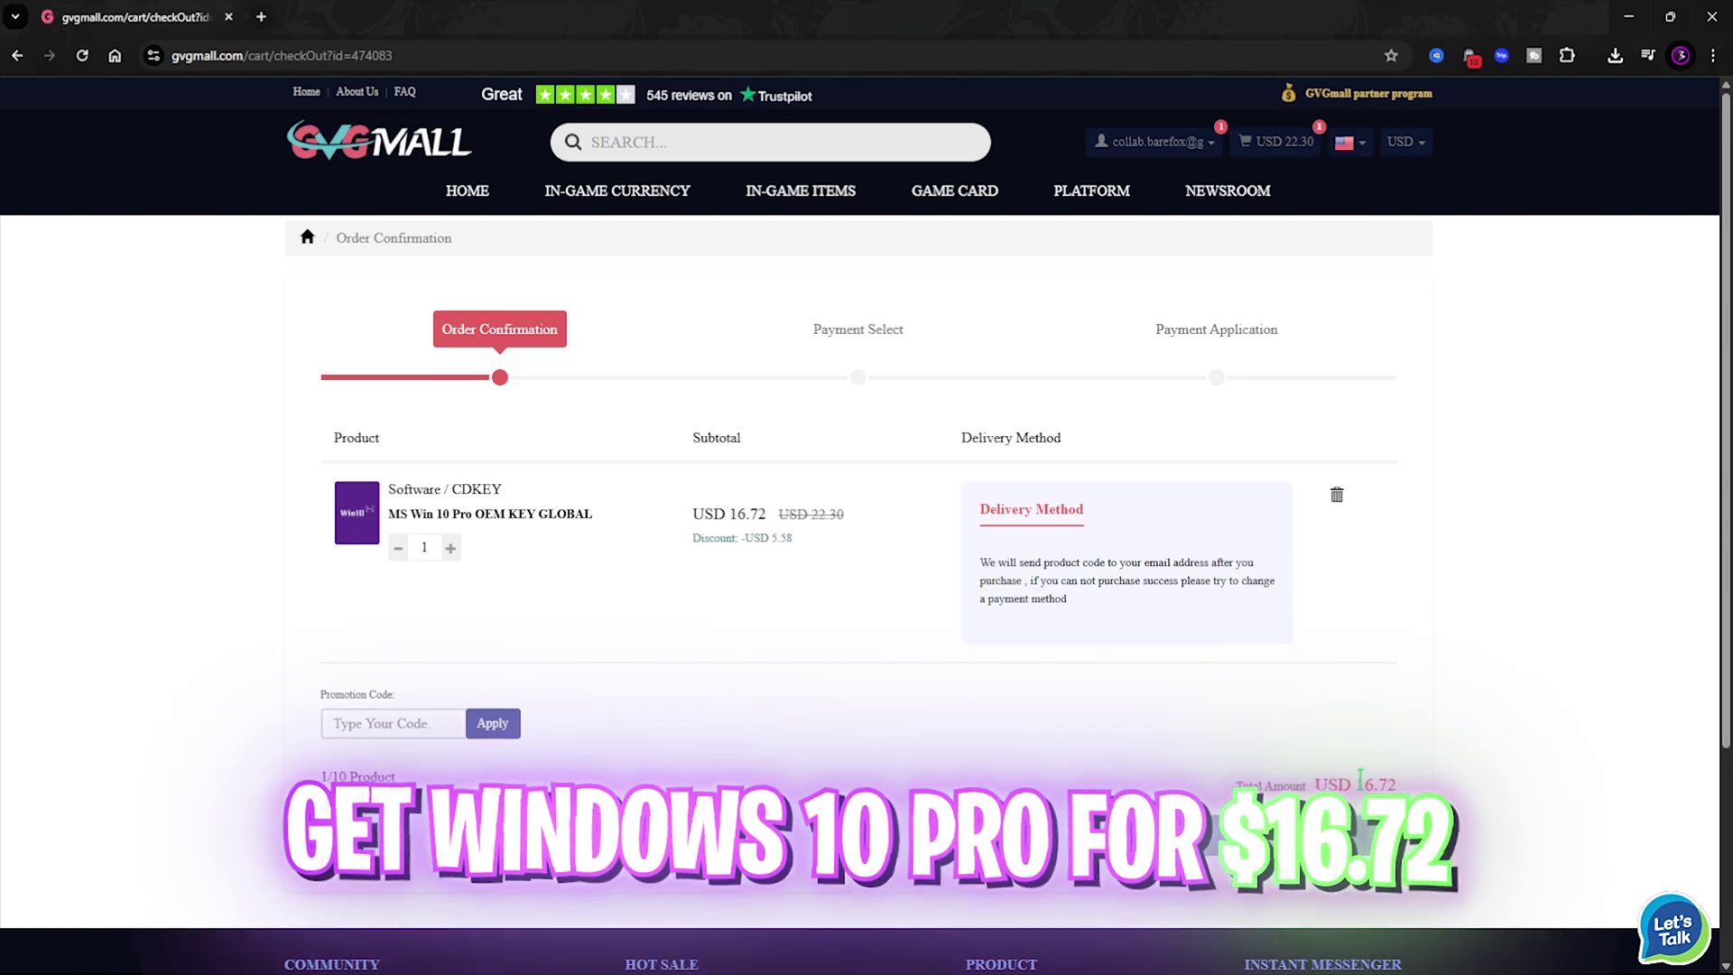
left_click_drag(1355, 785, 1390, 785)
left_click(1382, 792)
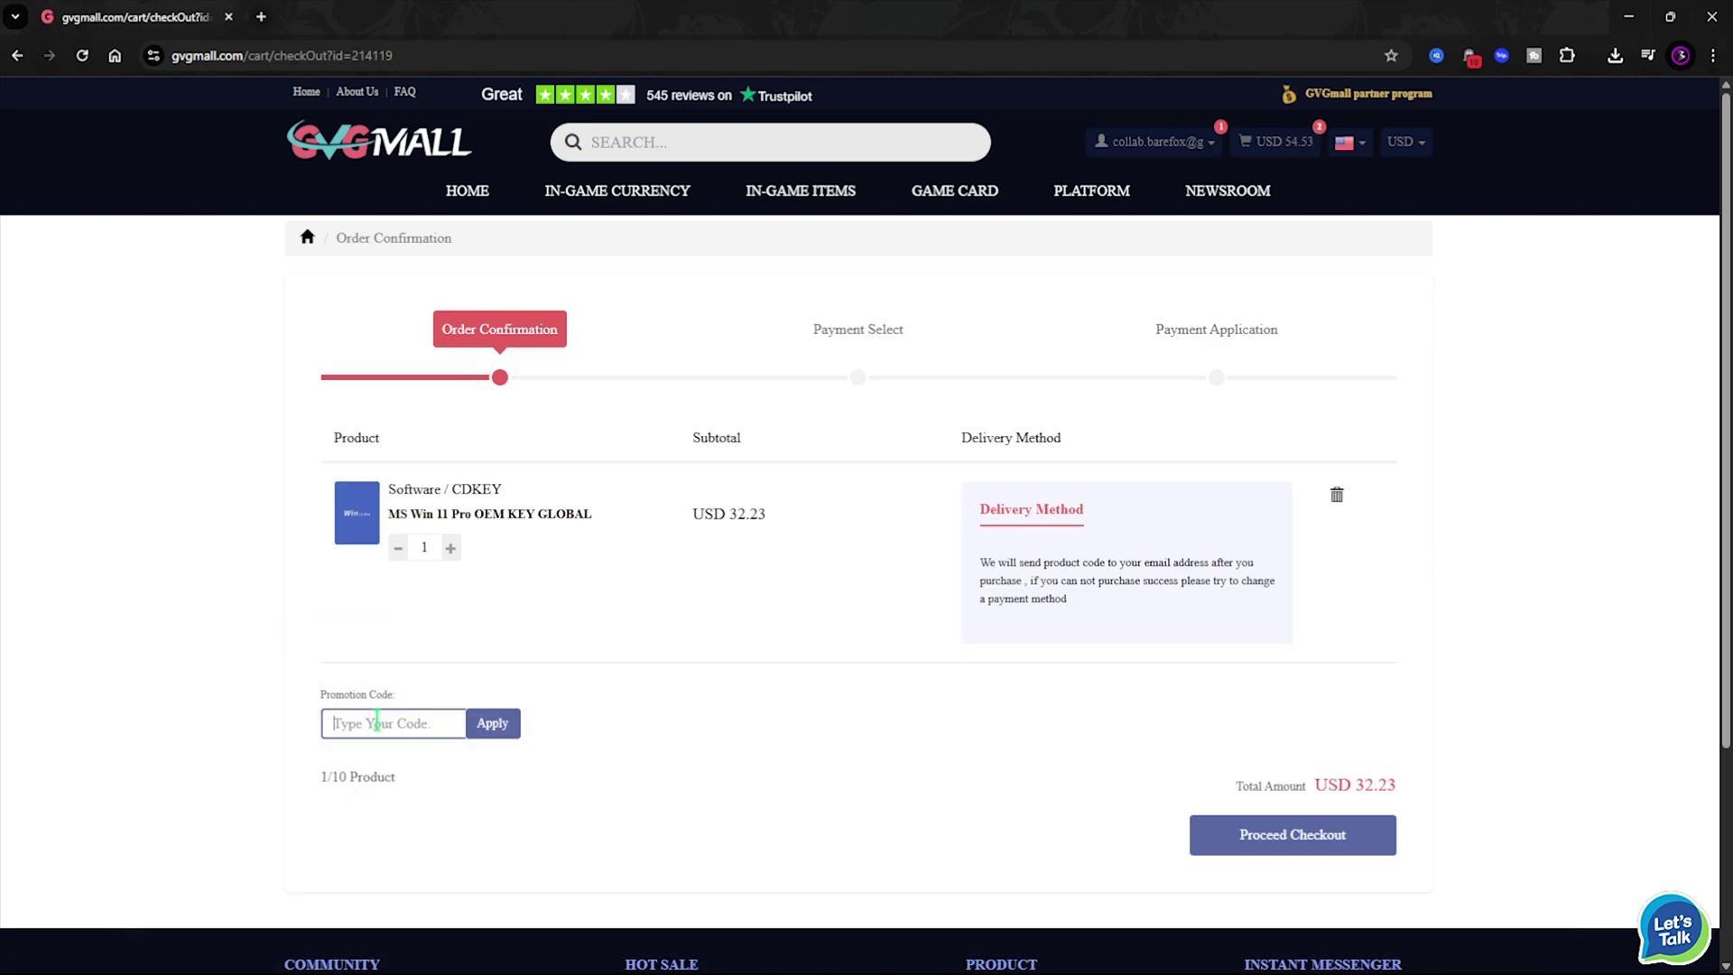
Paste FOX25 into the Win 11 Pro checkout, lowering it to USD 24.17
left_click(395, 722)
type("FOX25")
left_click(493, 723)
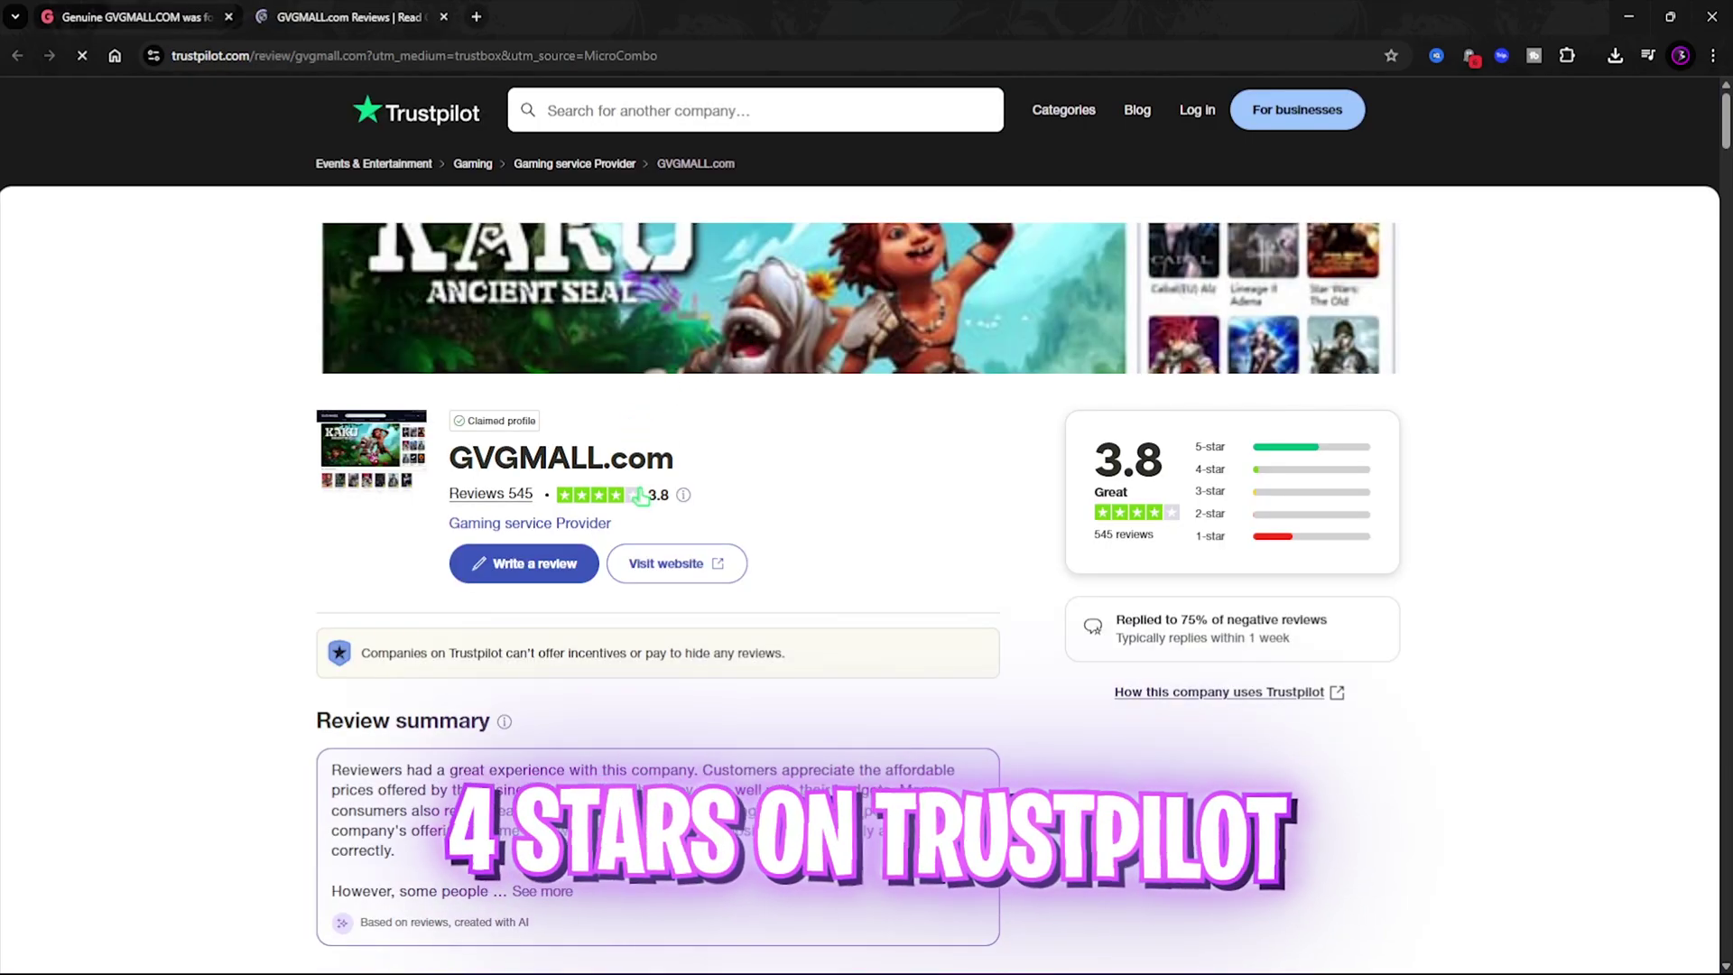
Scroll the GVGmall homepage down and back up to the top
scroll(641, 492, "down", 2)
scroll(642, 488, "up", 2)
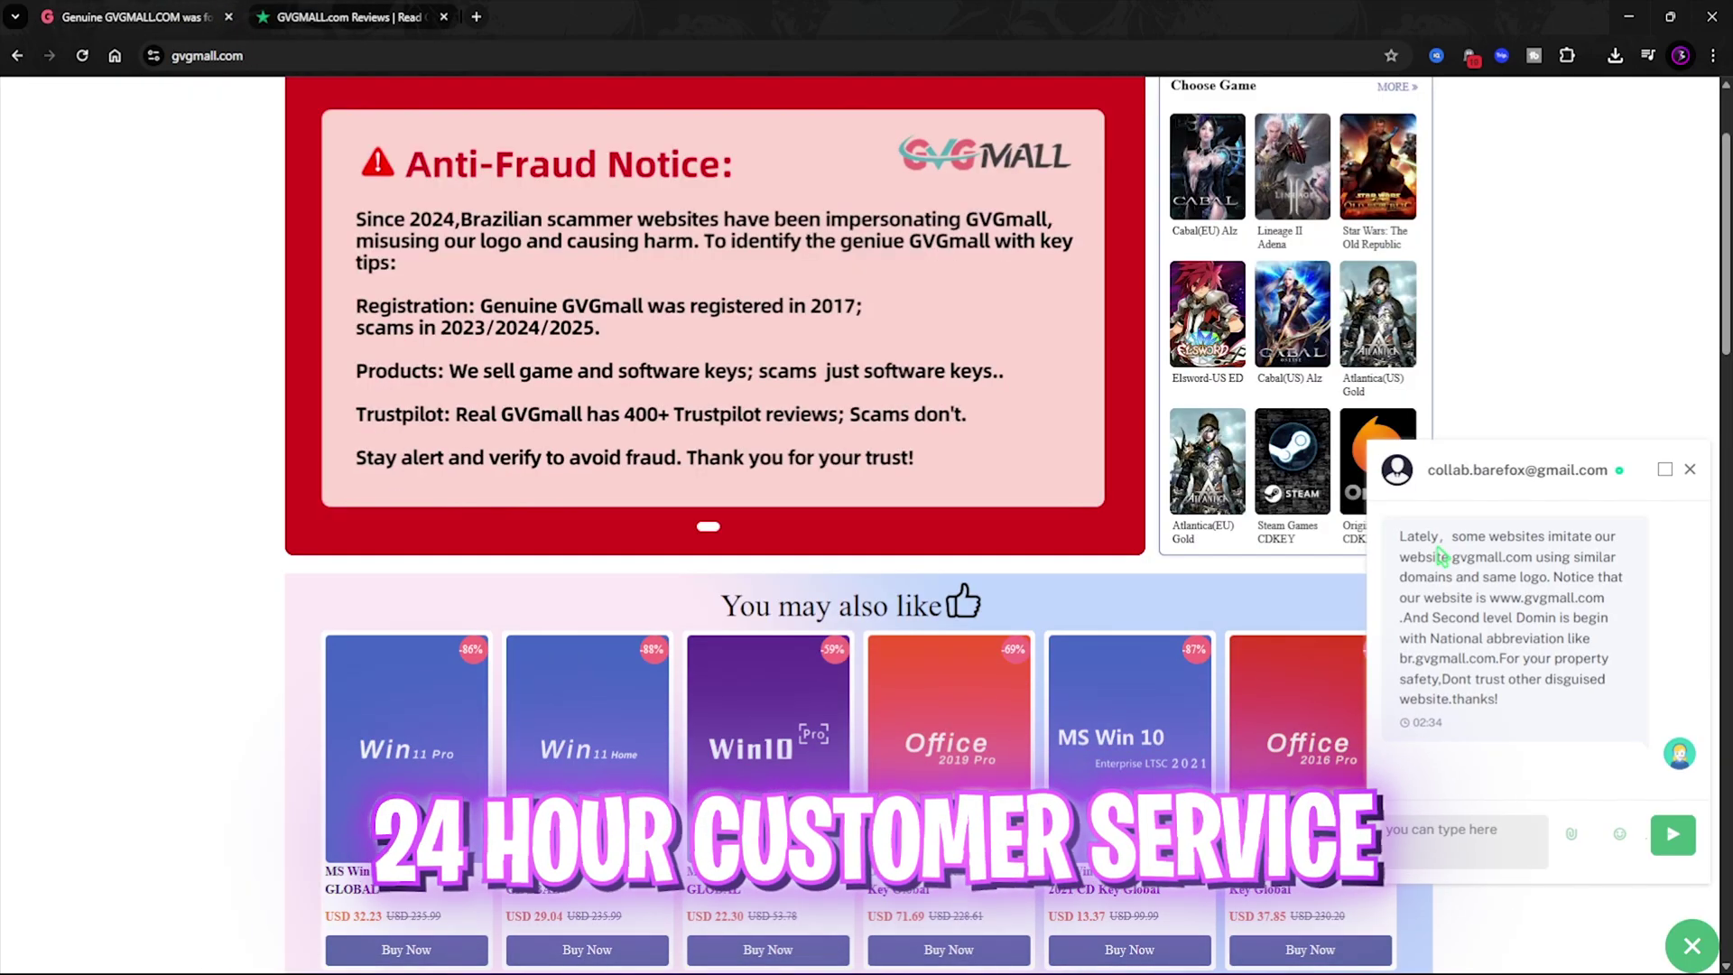
scroll(1442, 557, "up", 2)
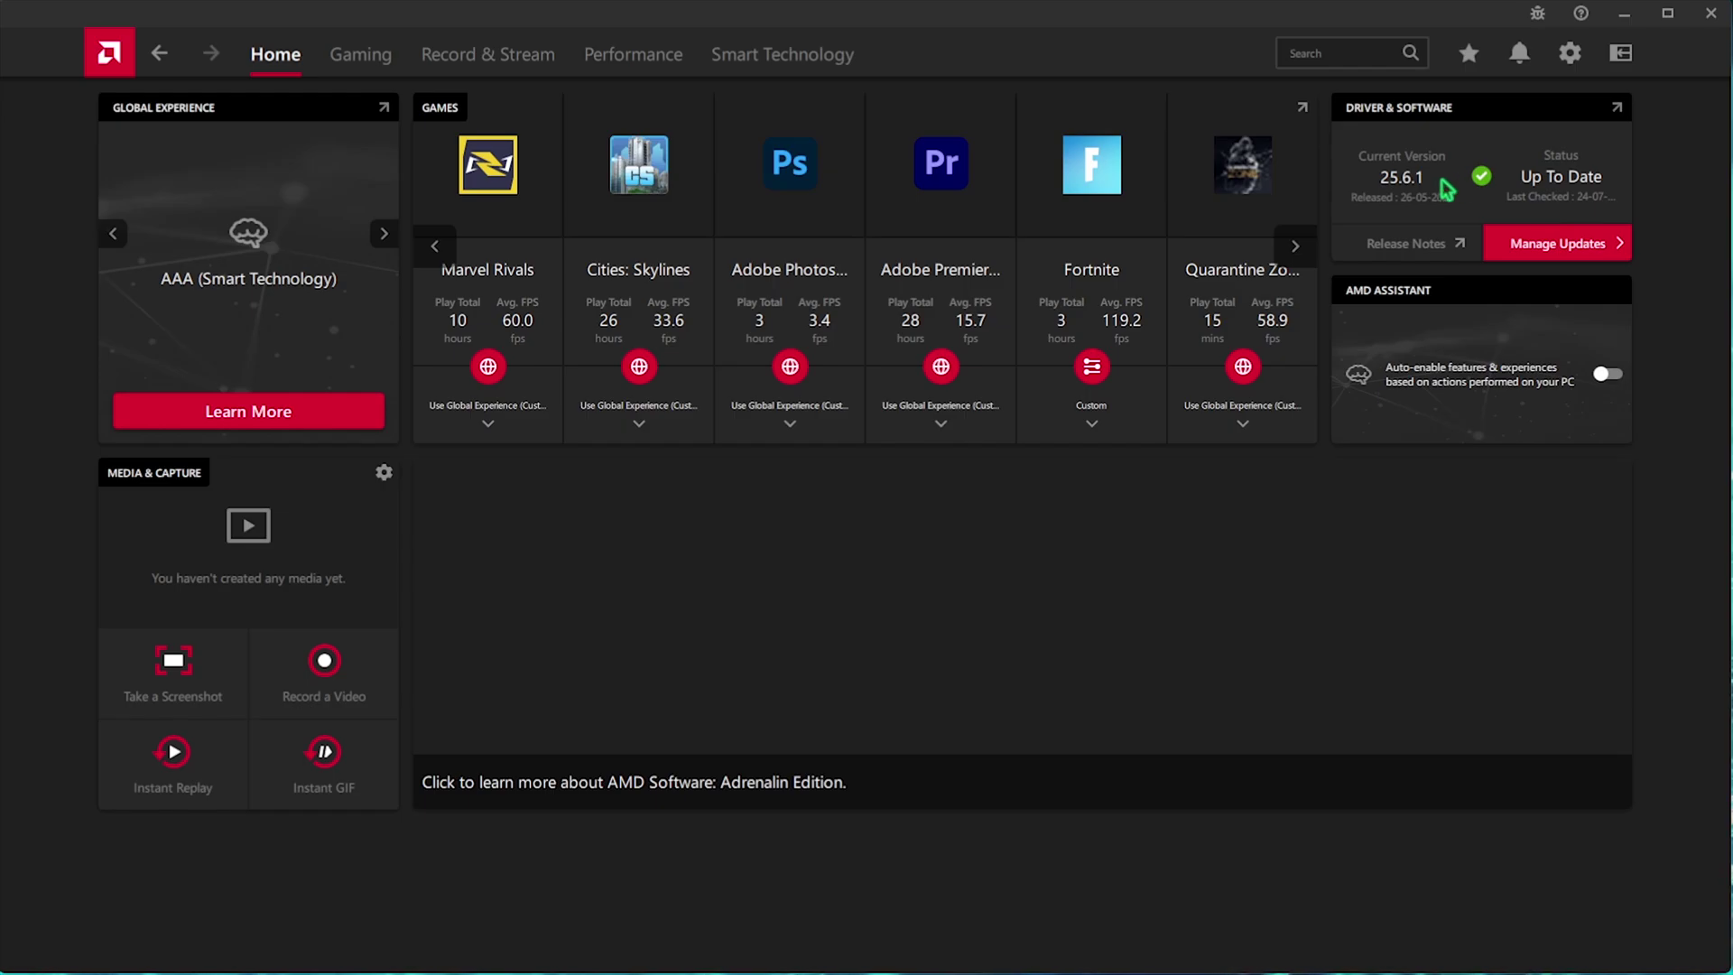
Show the Gaming section's library of 25 detected games
left_click(403, 65)
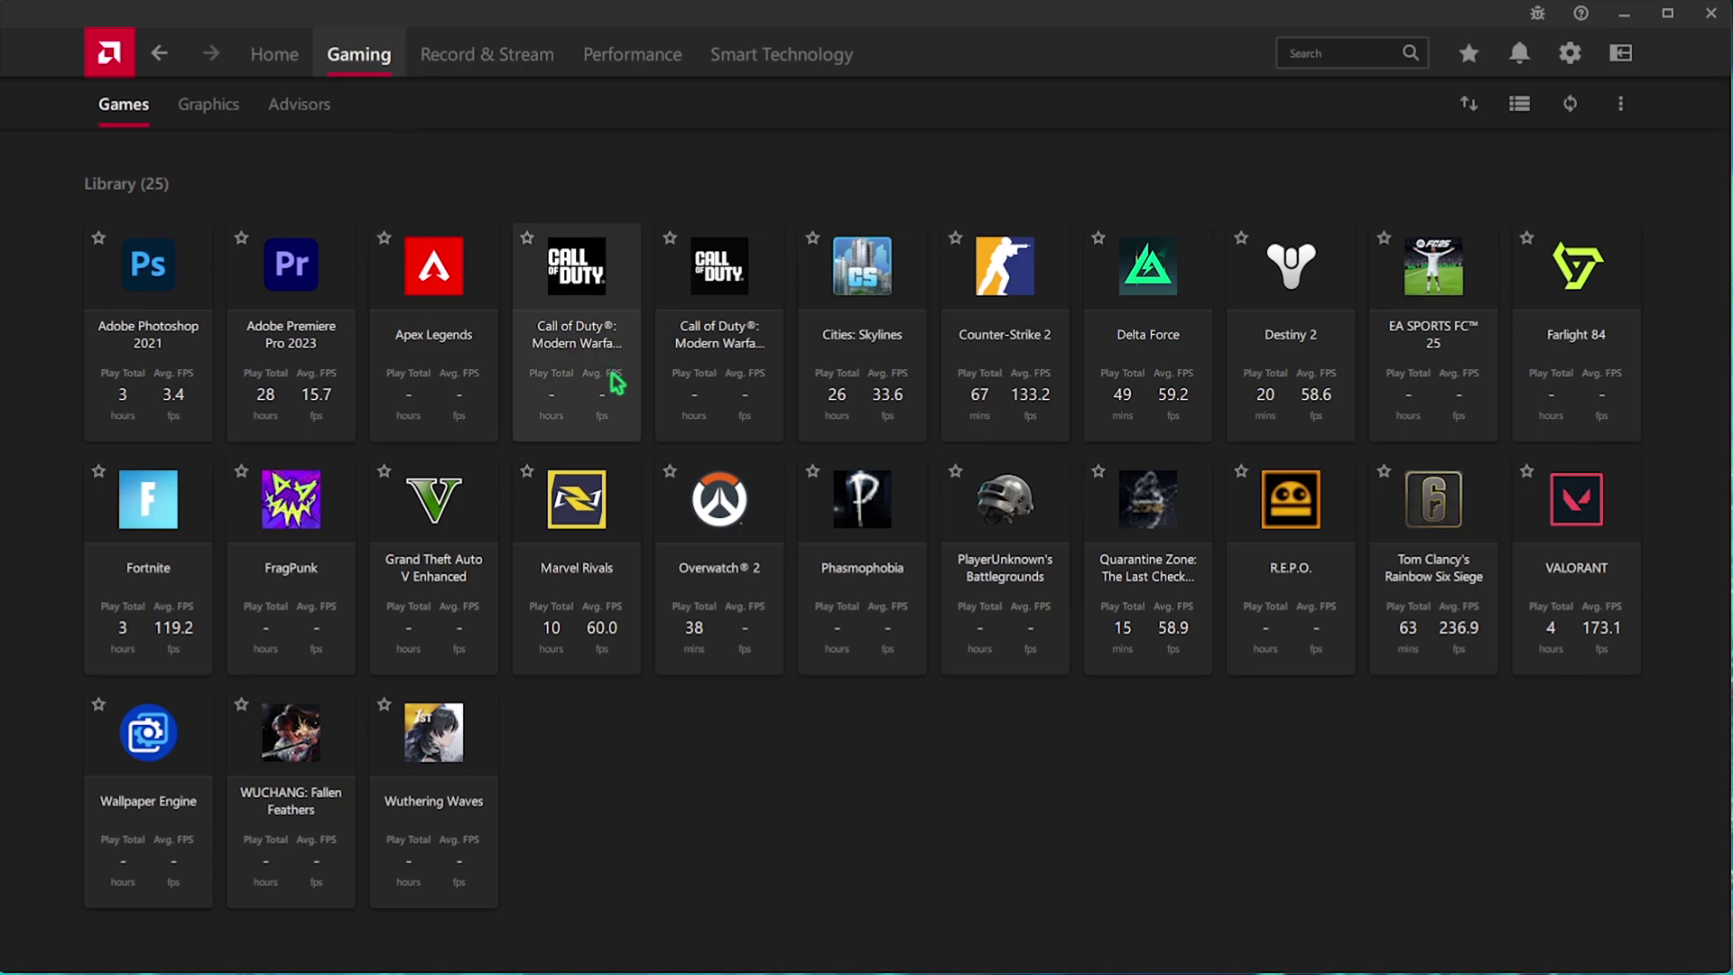
In the Marvel Rivals profile, review Gaming Experience presets unchanged and enable Radeon Anti-Lag
left_click(570, 542)
scroll(582, 428, "down", 2)
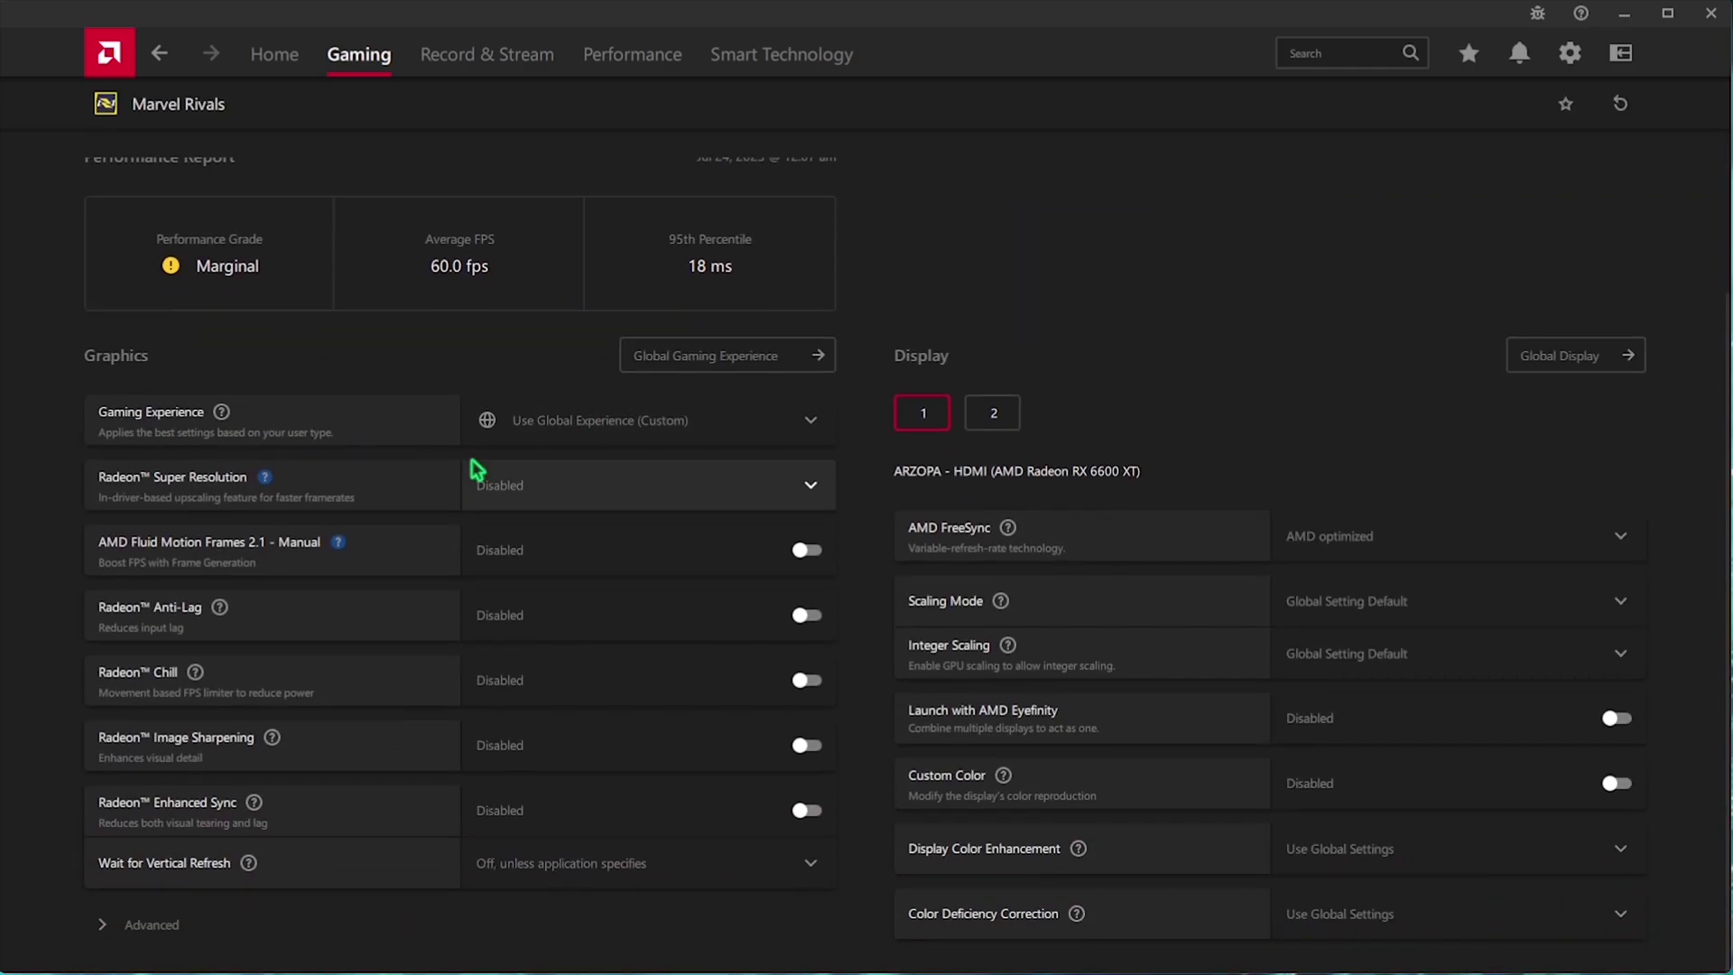
left_click(605, 420)
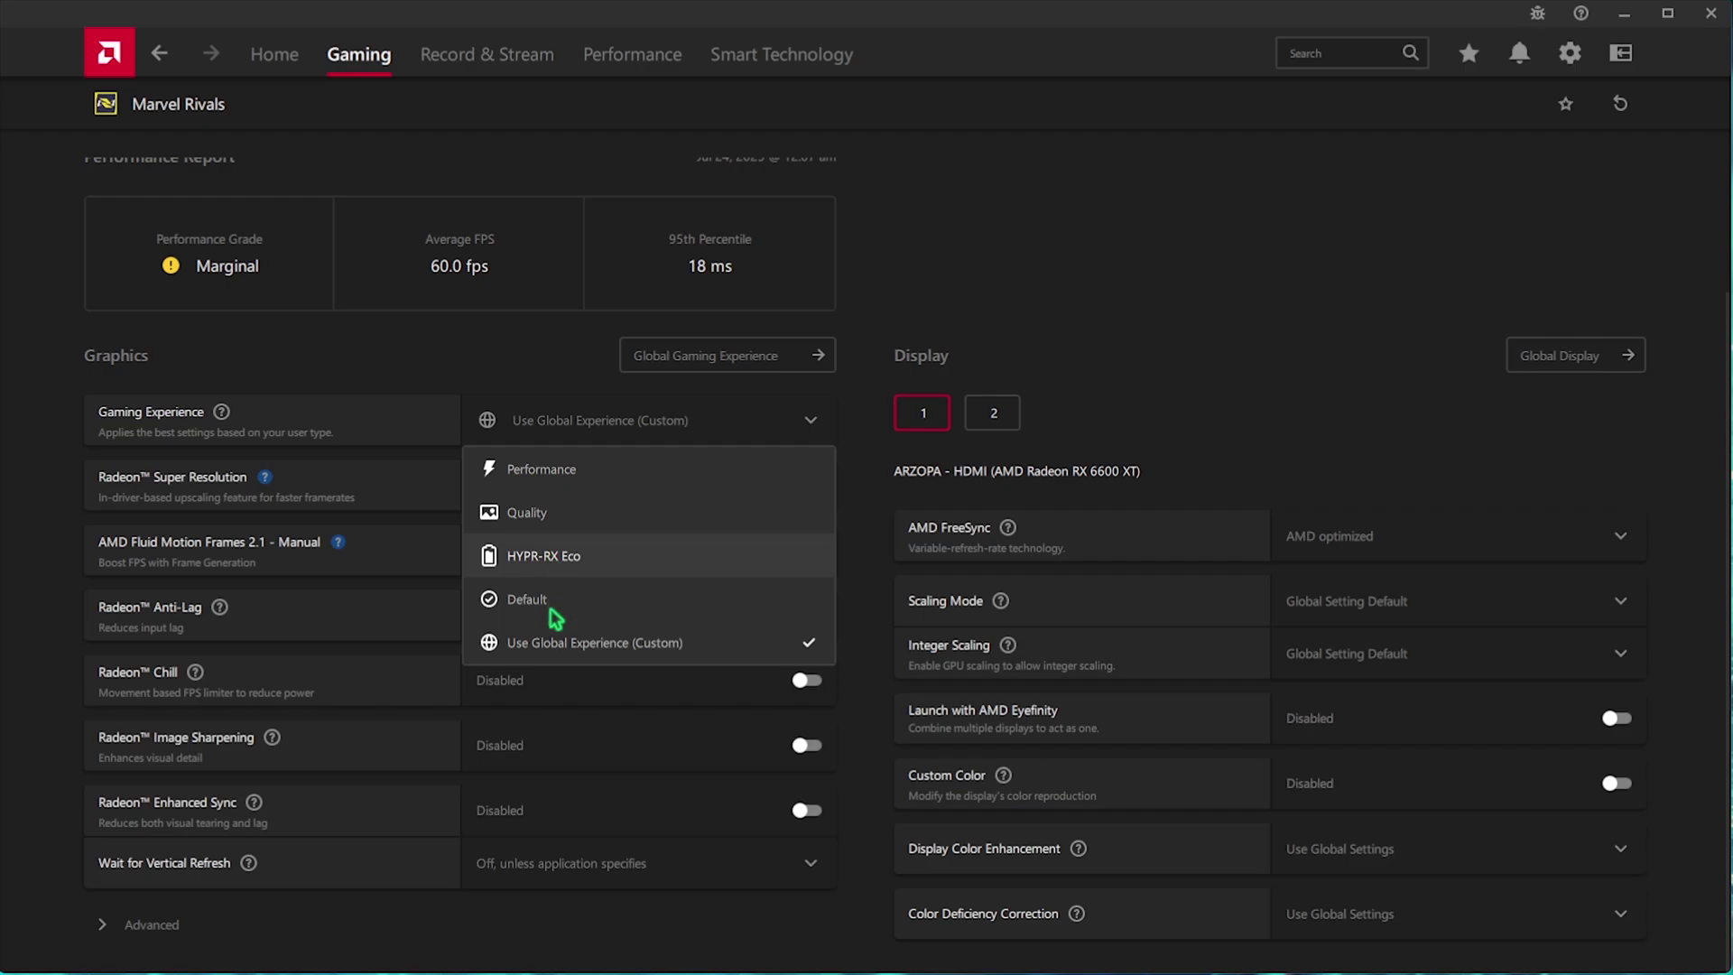
left_click(970, 258)
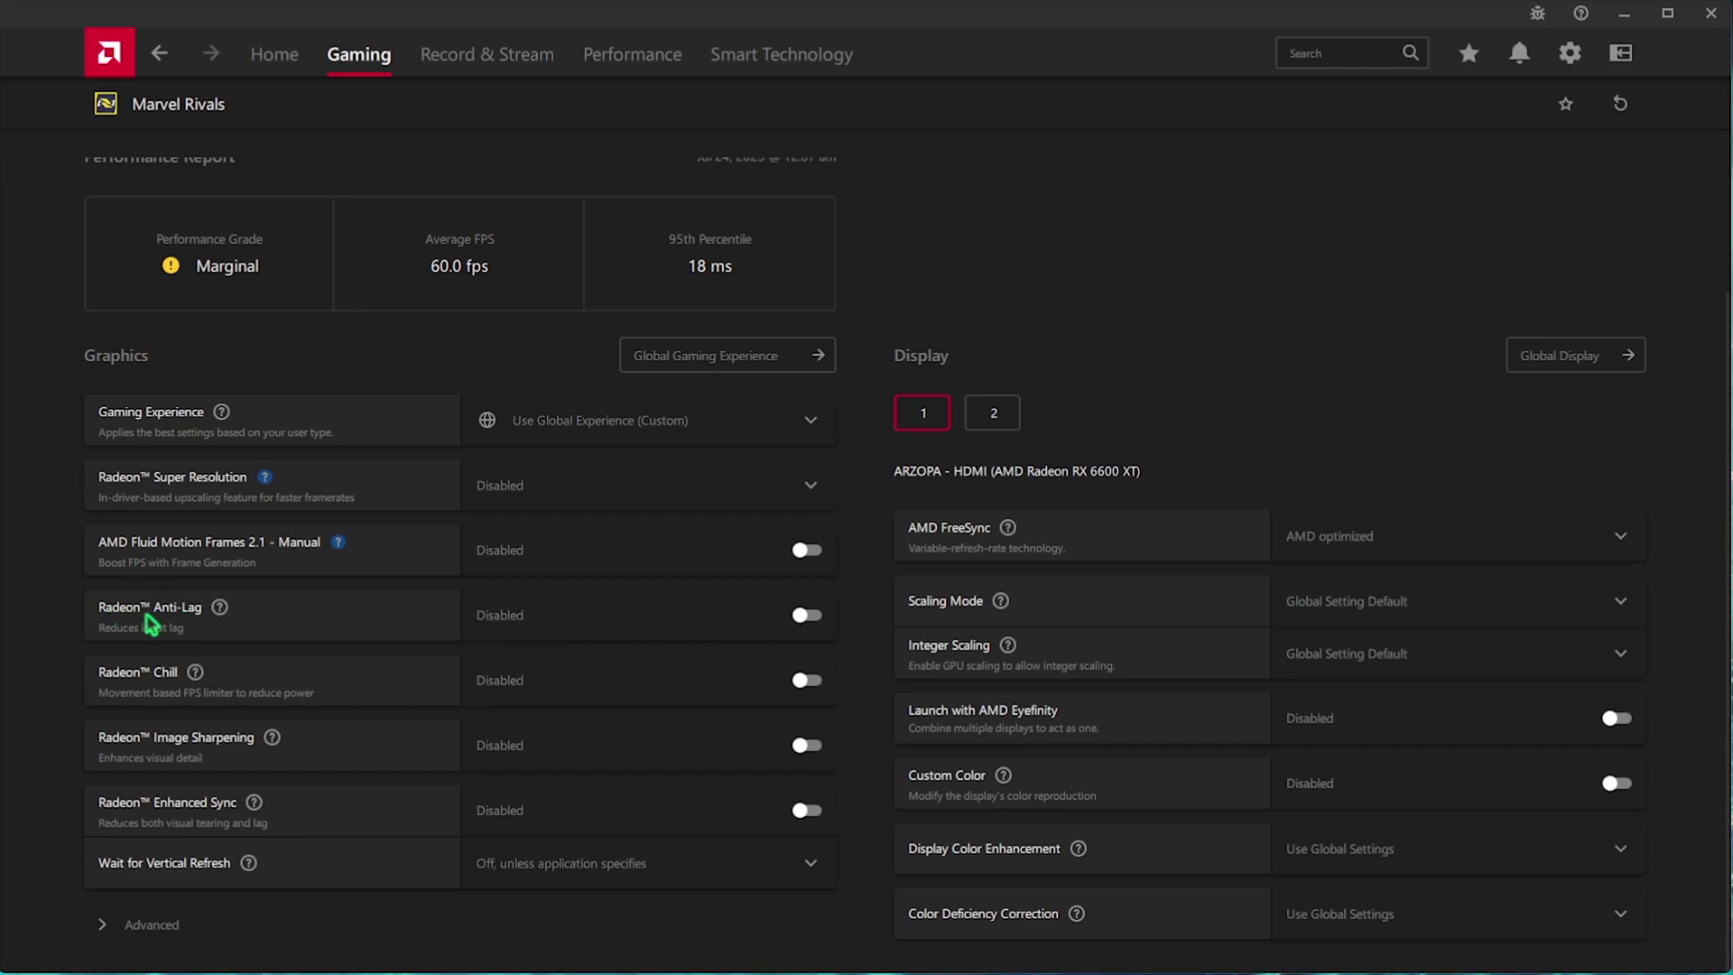
left_click(796, 619)
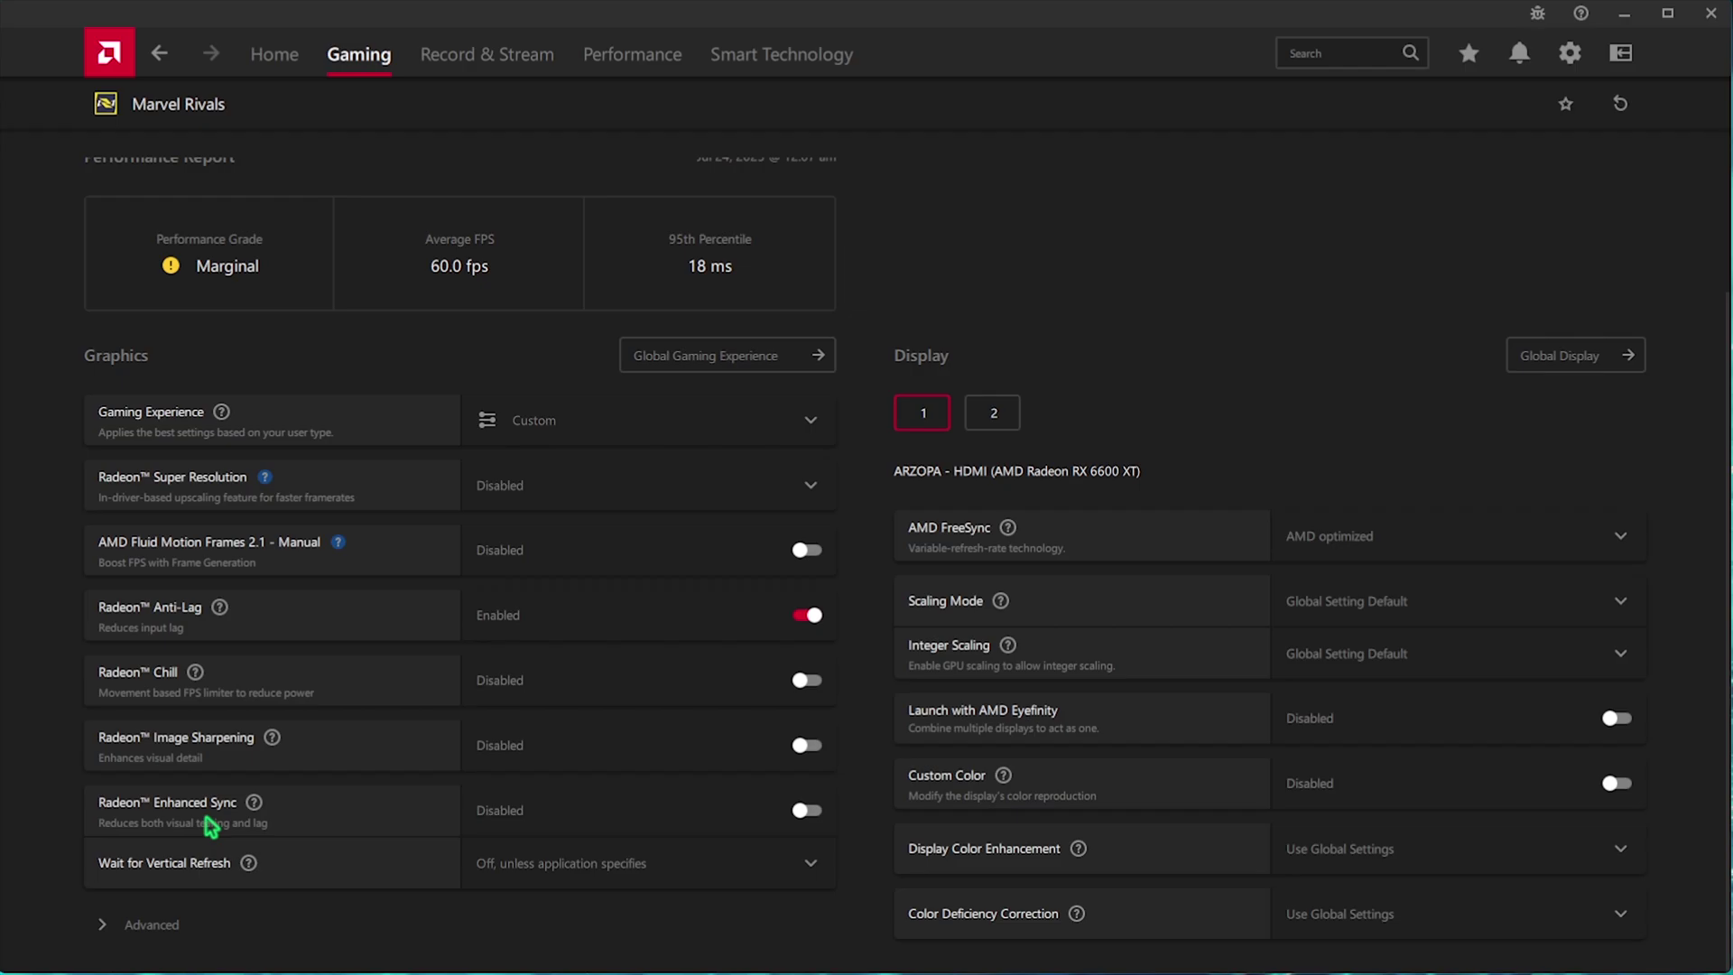
Expand Advanced settings and keep Anti-Aliasing on application settings
left_click(149, 925)
scroll(194, 917, "down", 5)
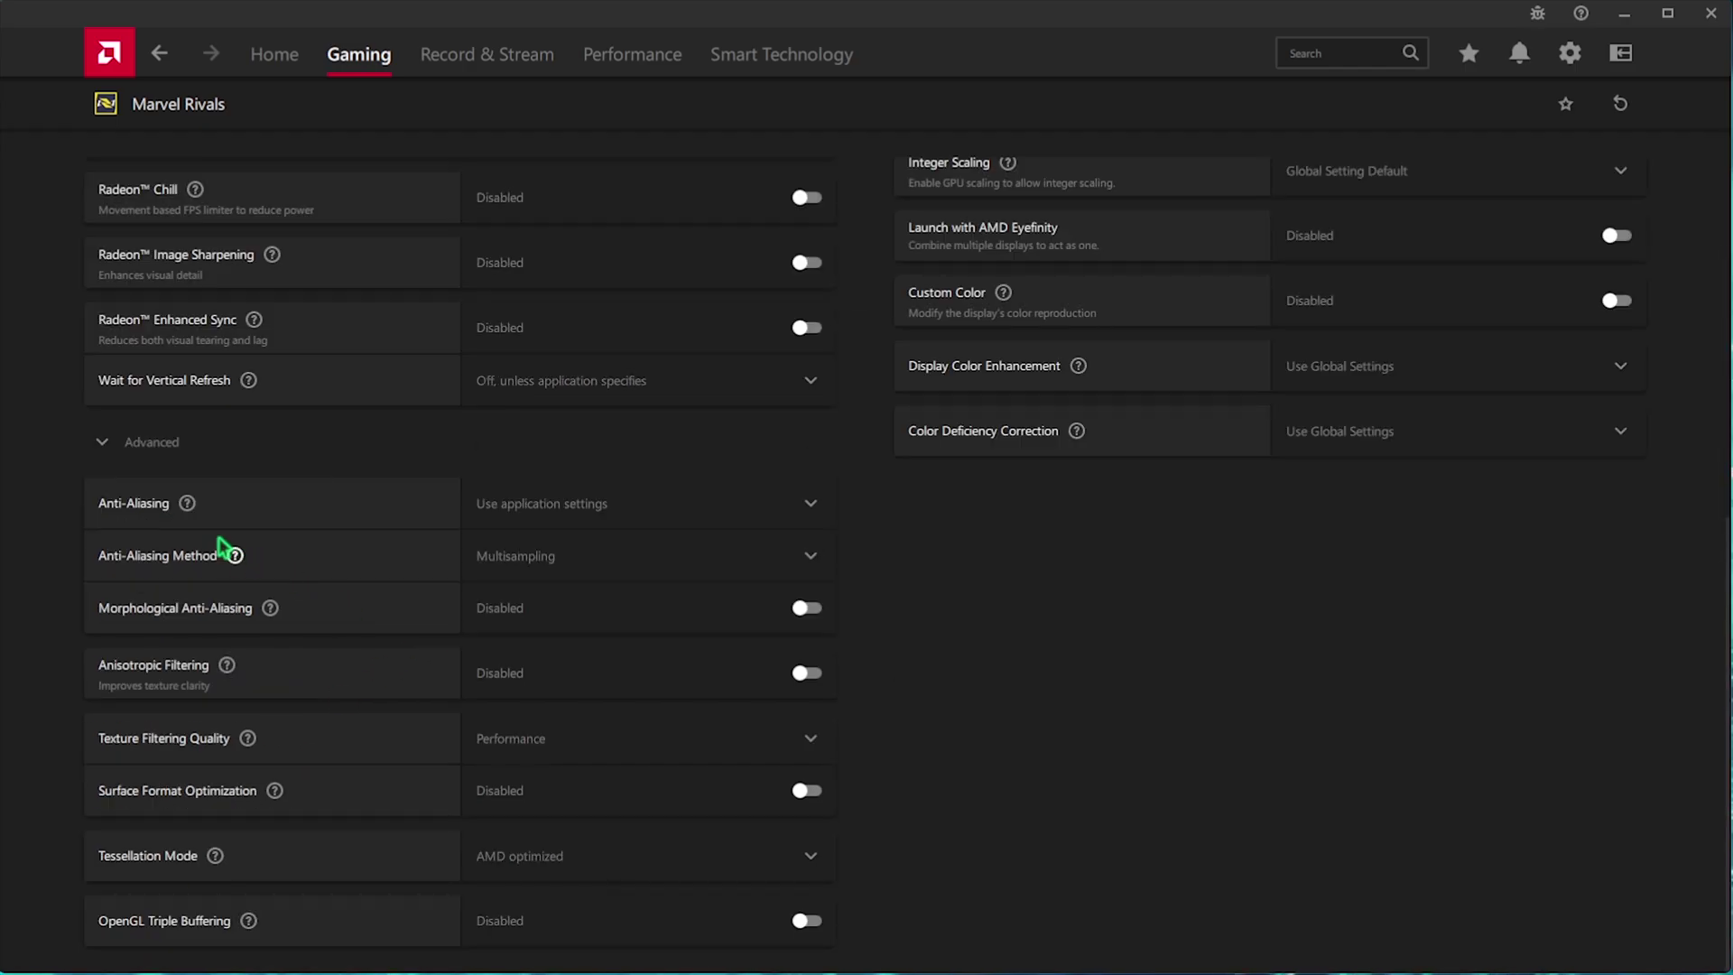
left_click(594, 504)
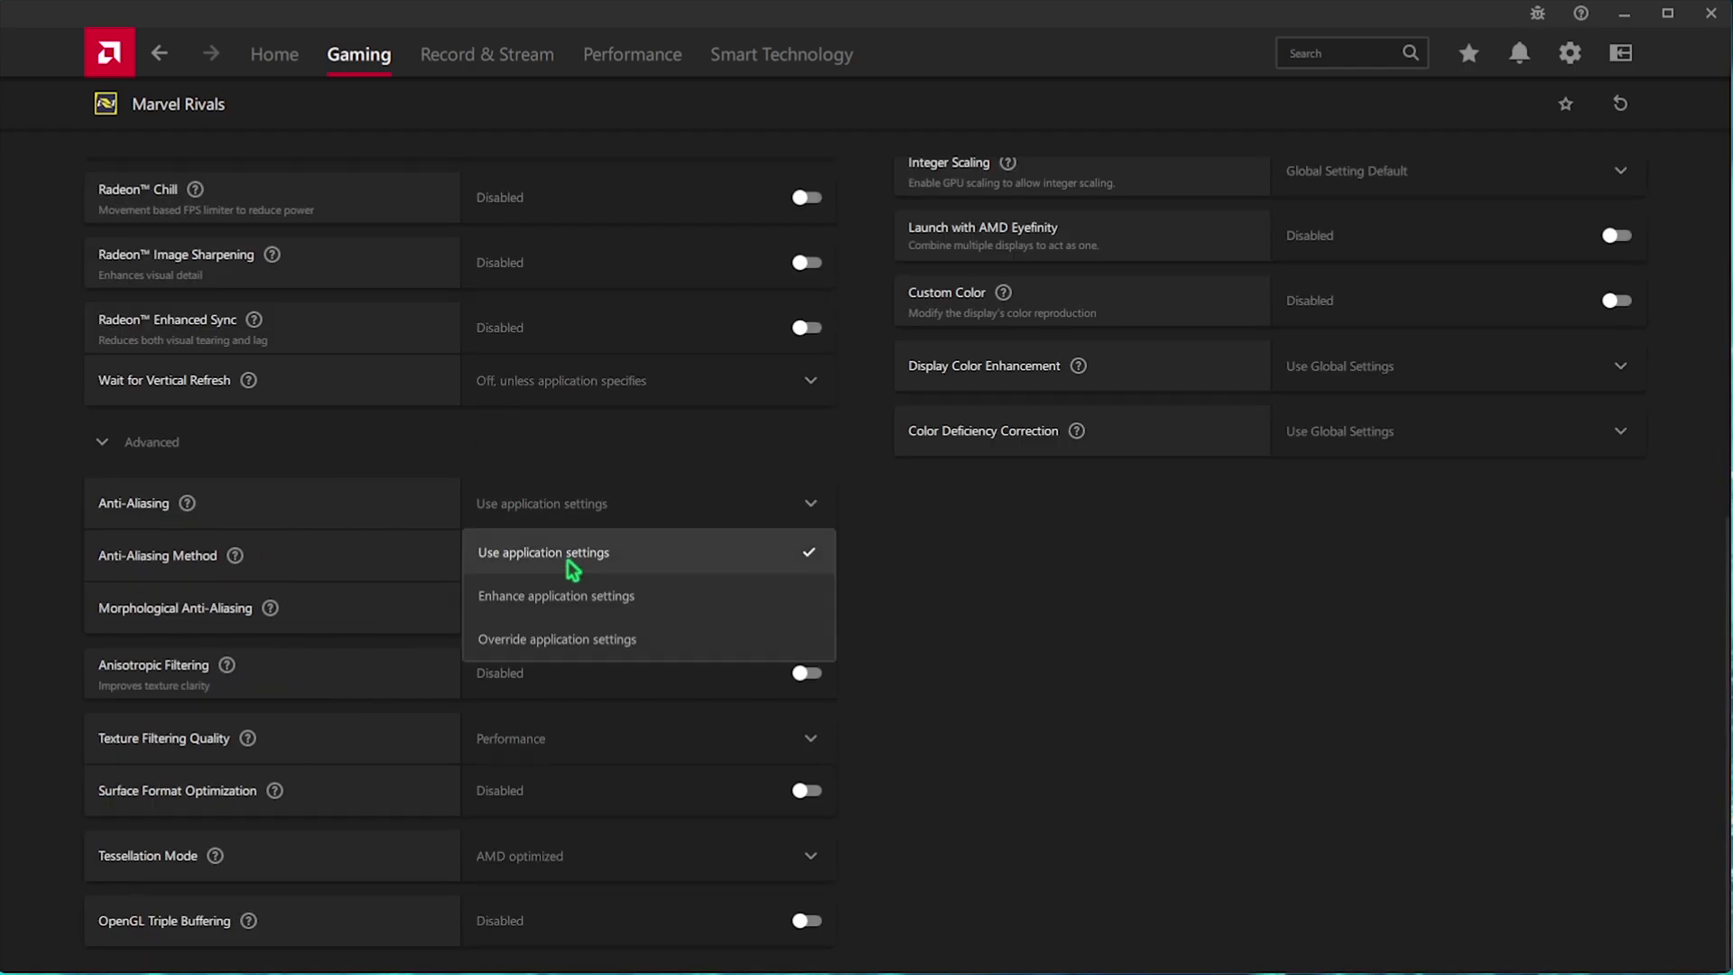
left_click(571, 565)
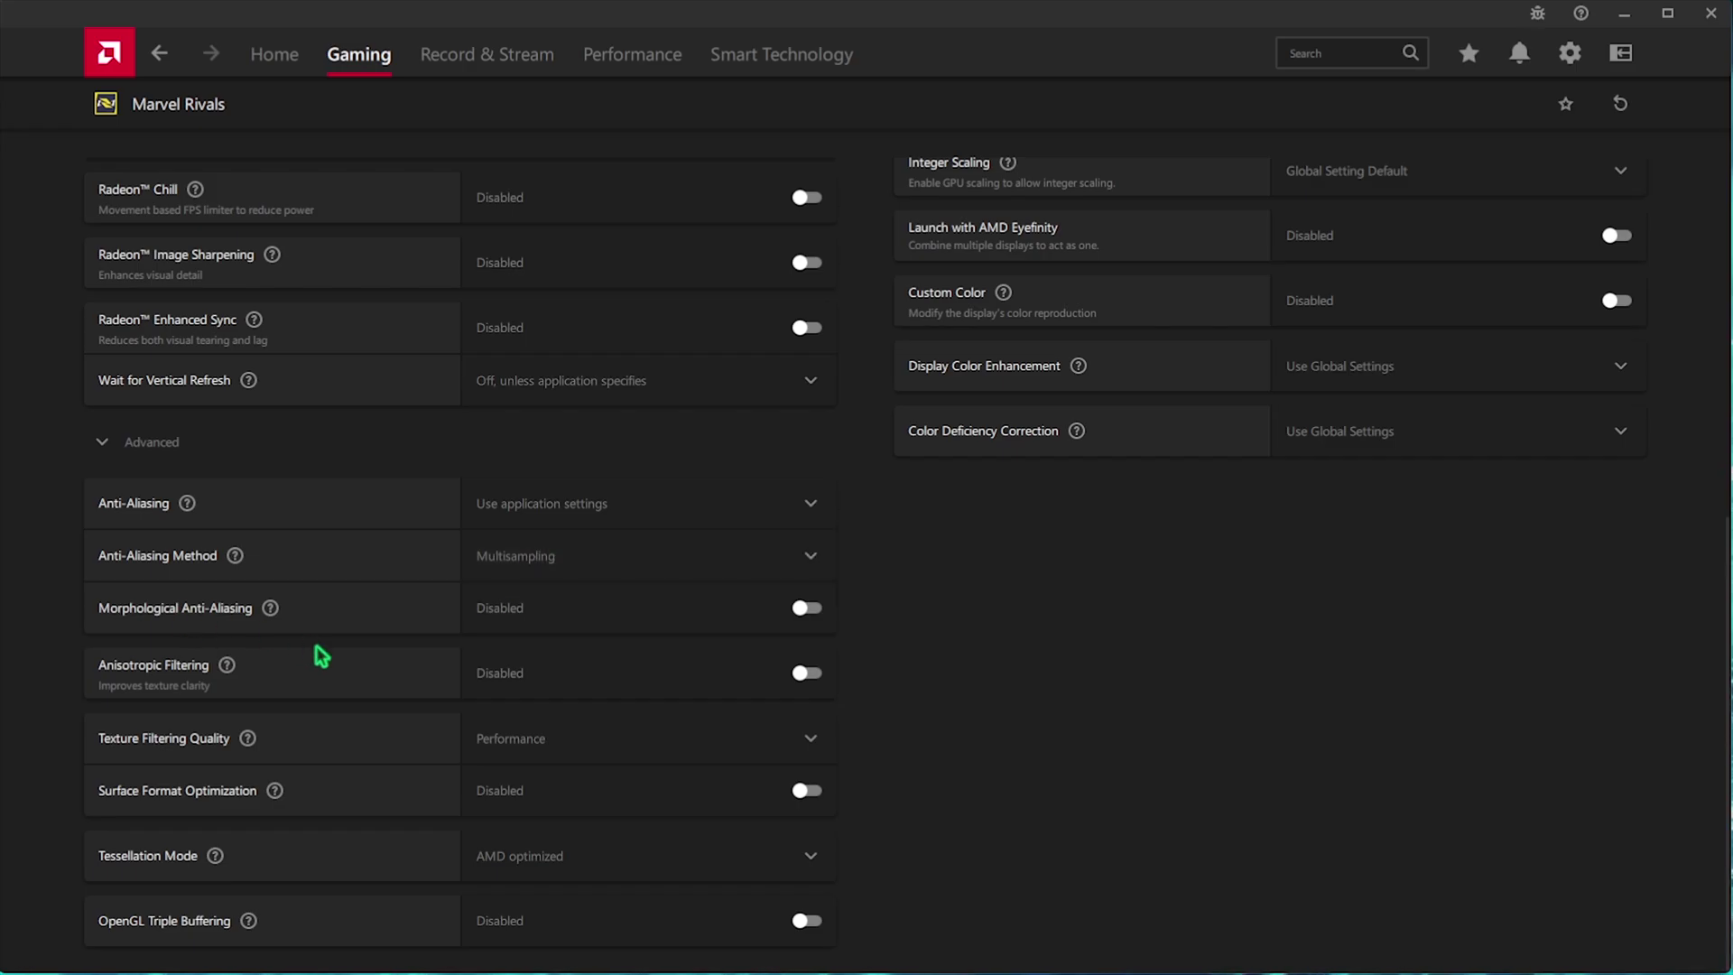
Enable Anisotropic Filtering and set its level to 16x
left_click(806, 674)
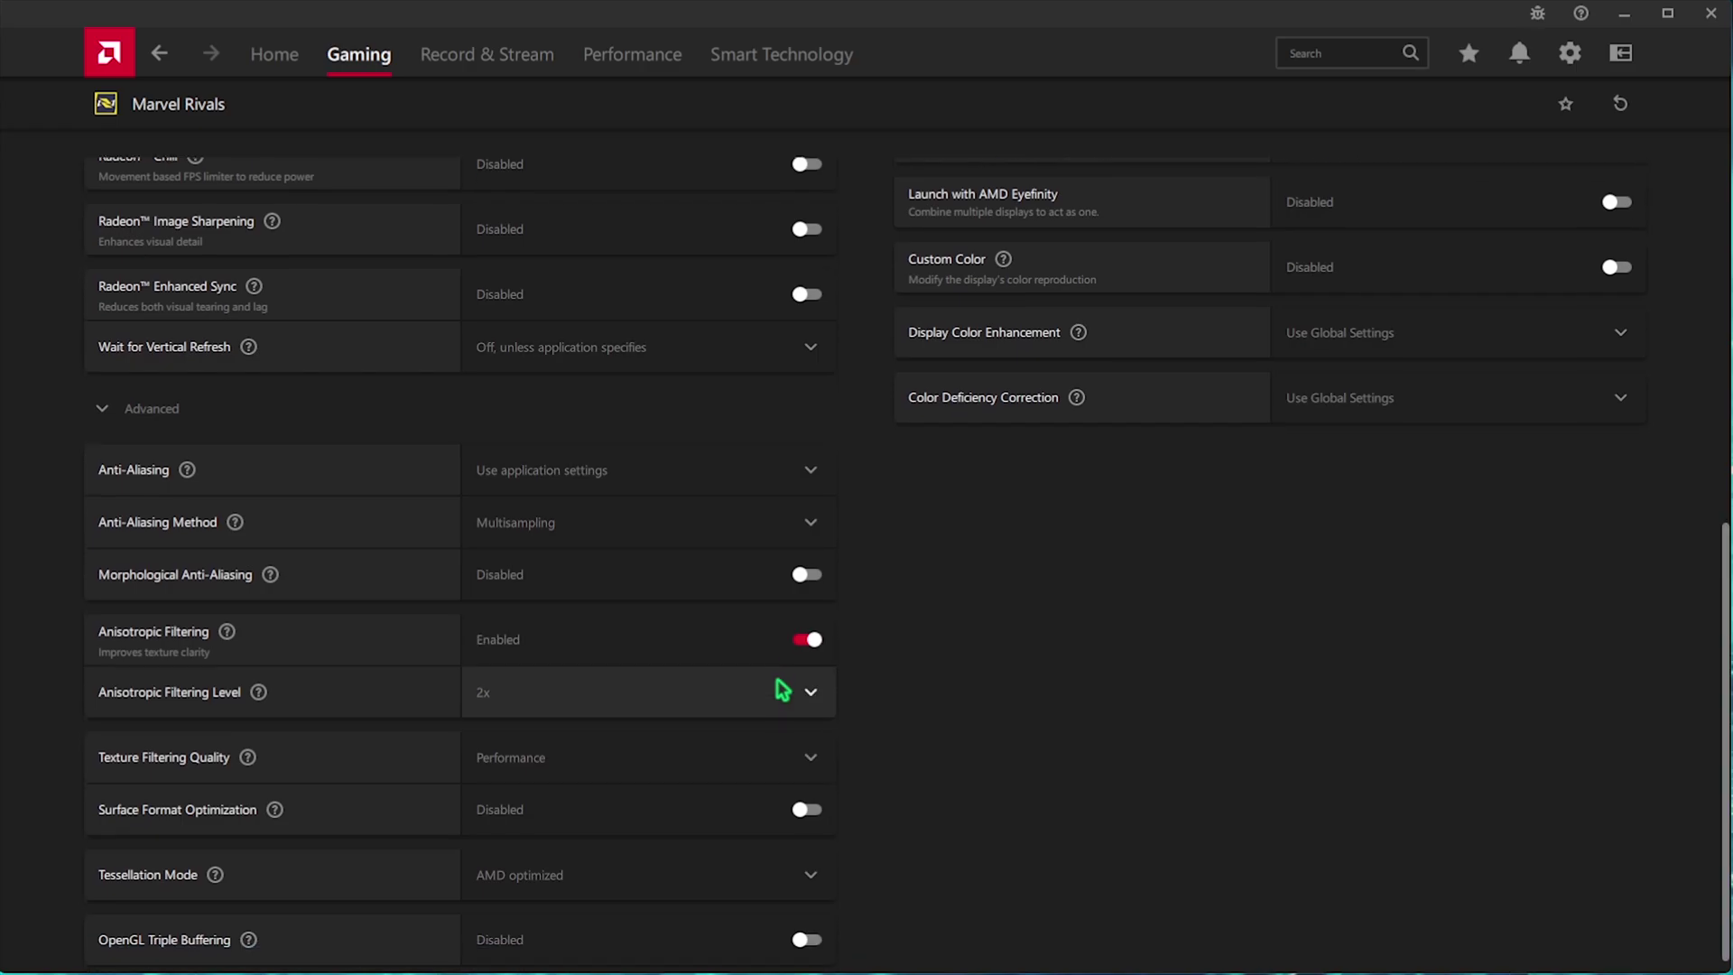
left_click(546, 672)
left_click(532, 853)
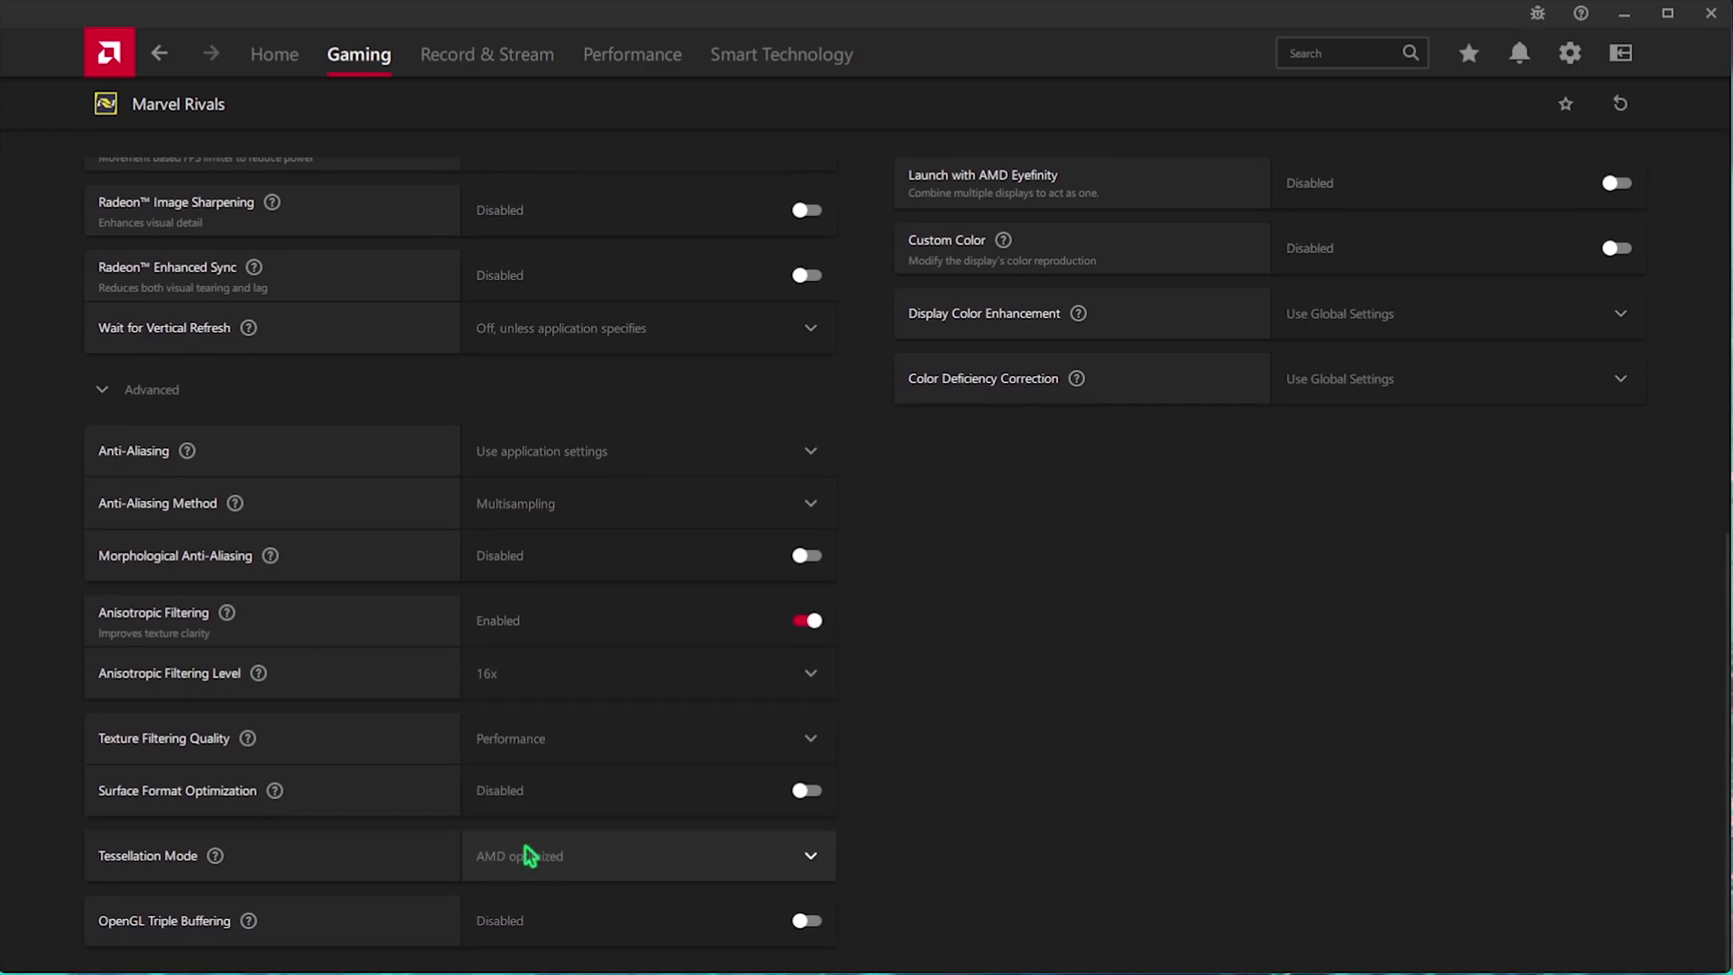
left_click(622, 689)
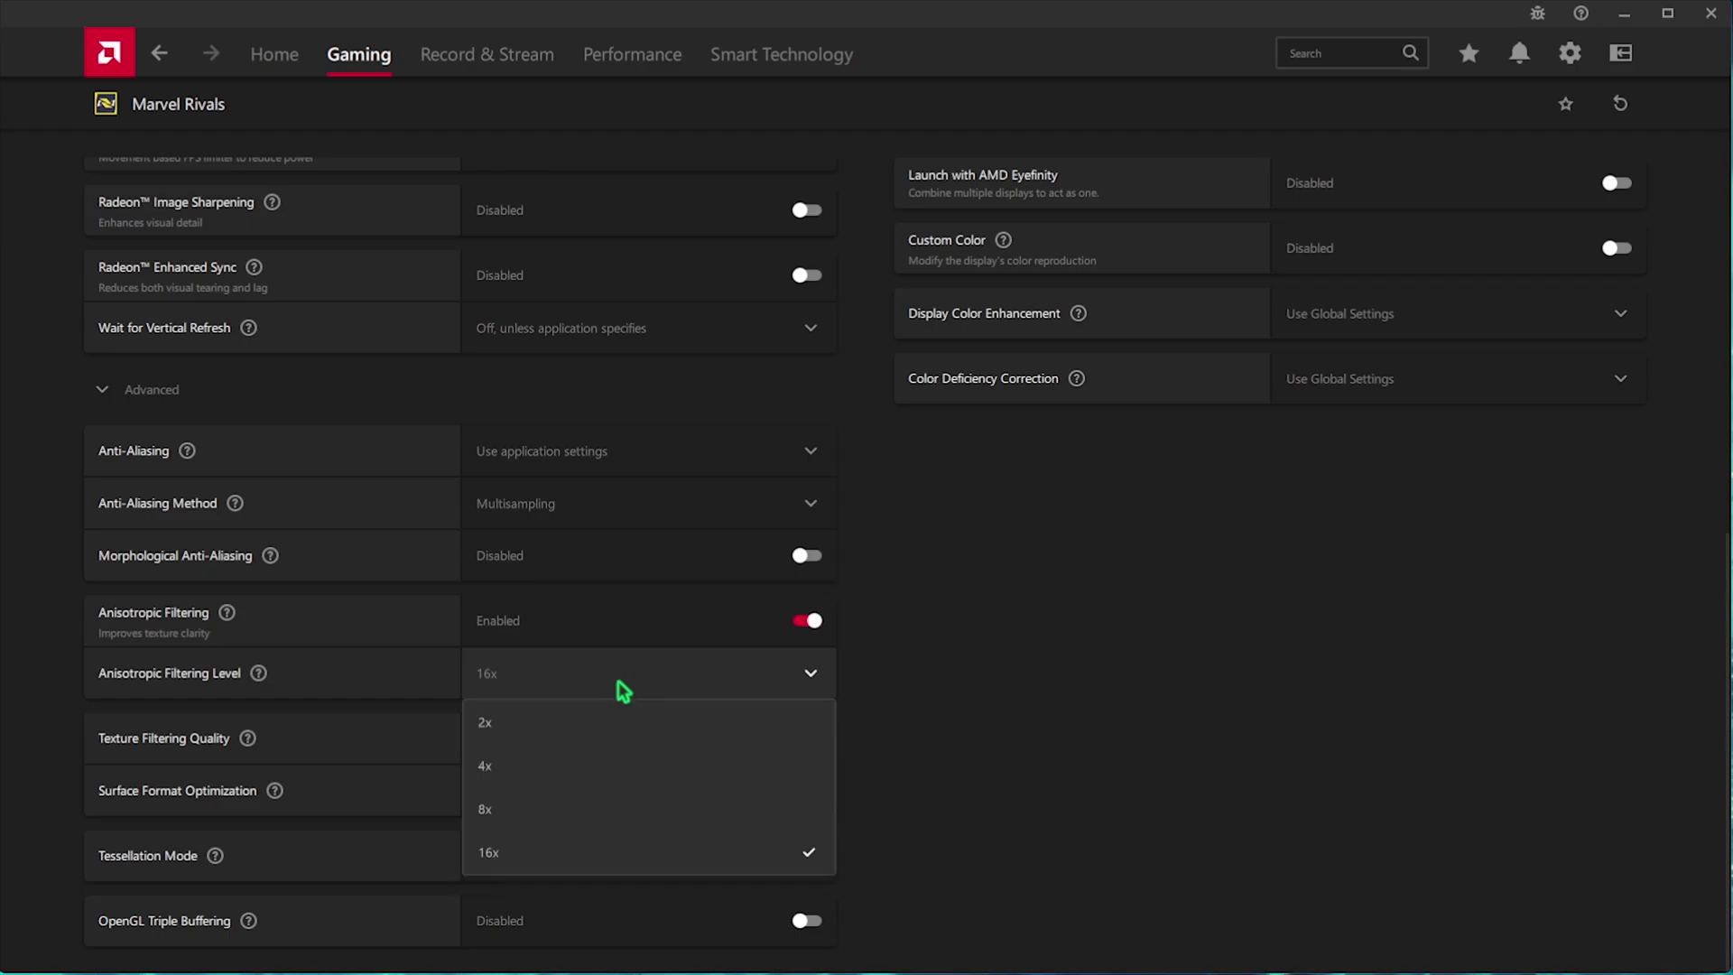
left_click(344, 708)
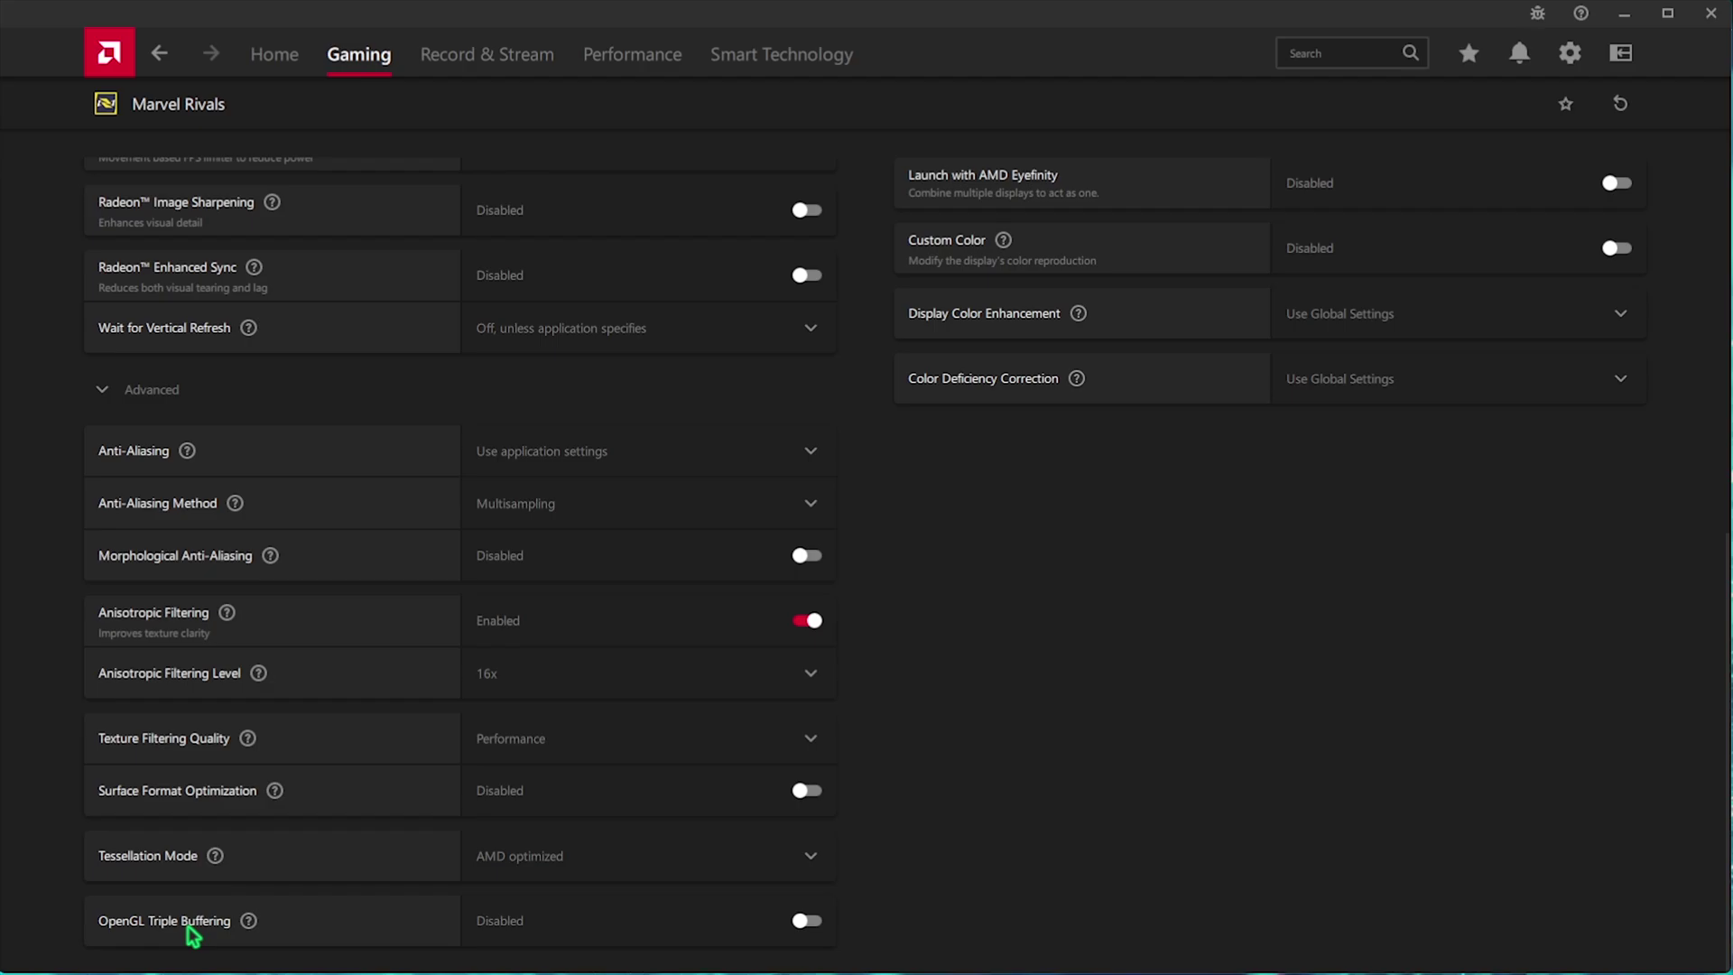
Turn on Custom Color for the display and set Saturation to 120
scroll(677, 627, "up", 8)
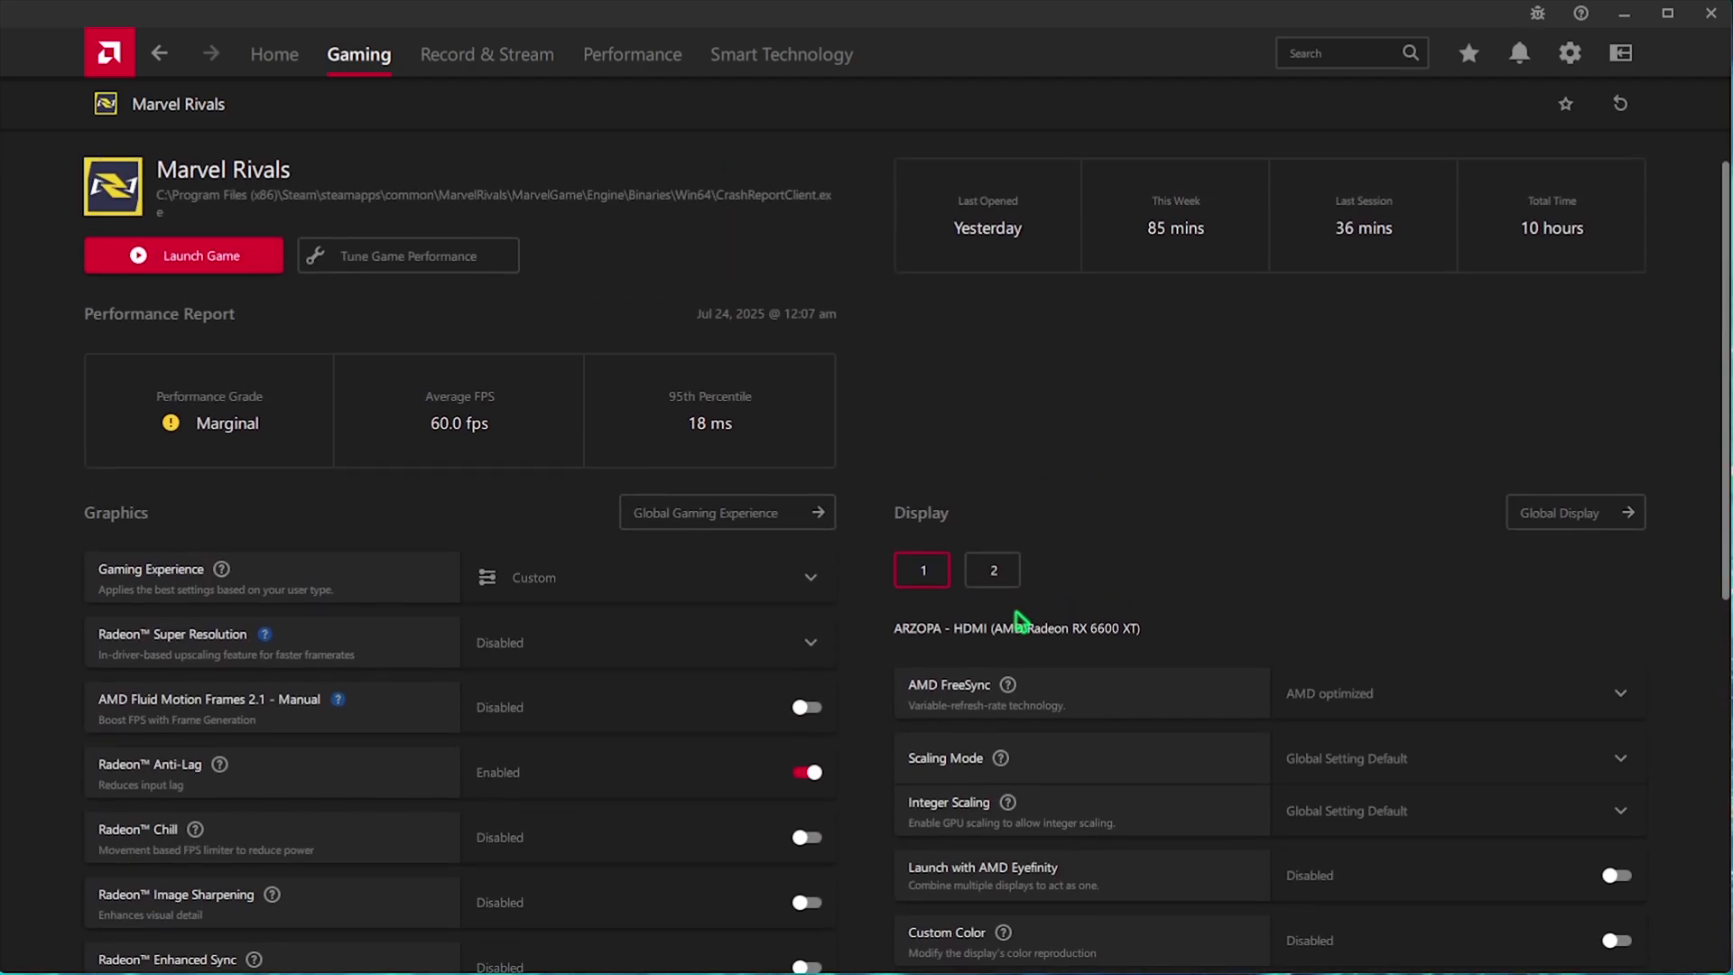
scroll(1015, 612, "down", 4)
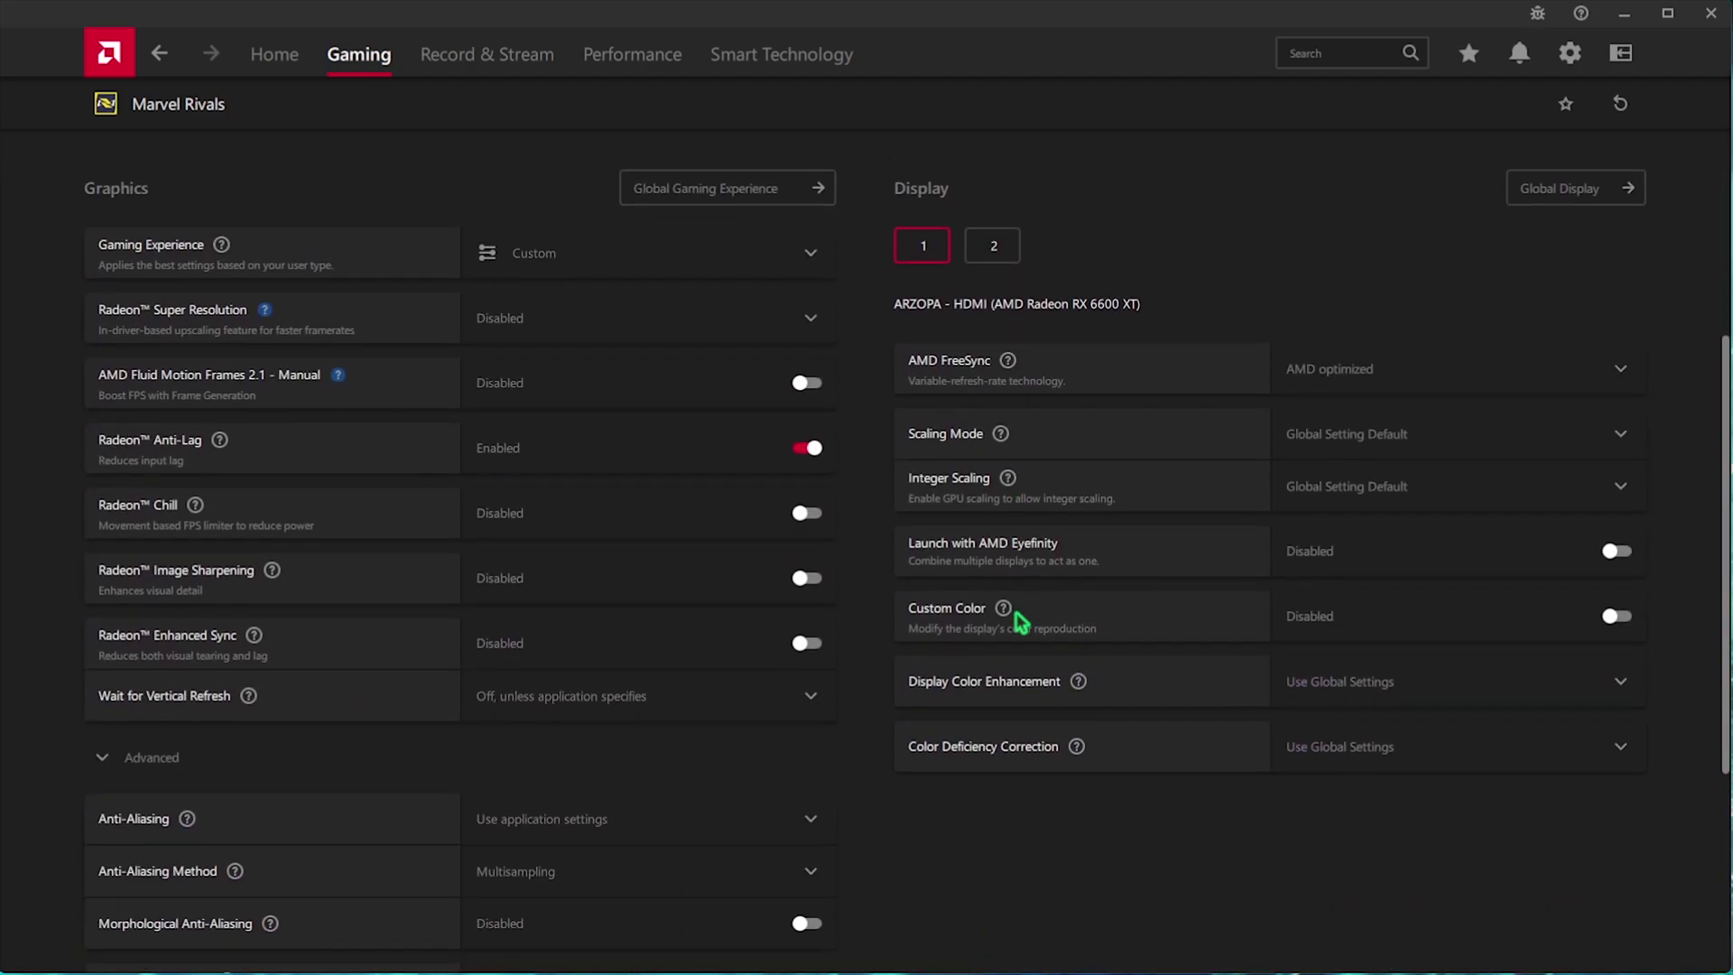
left_click(1611, 617)
scroll(1117, 672, "down", 1)
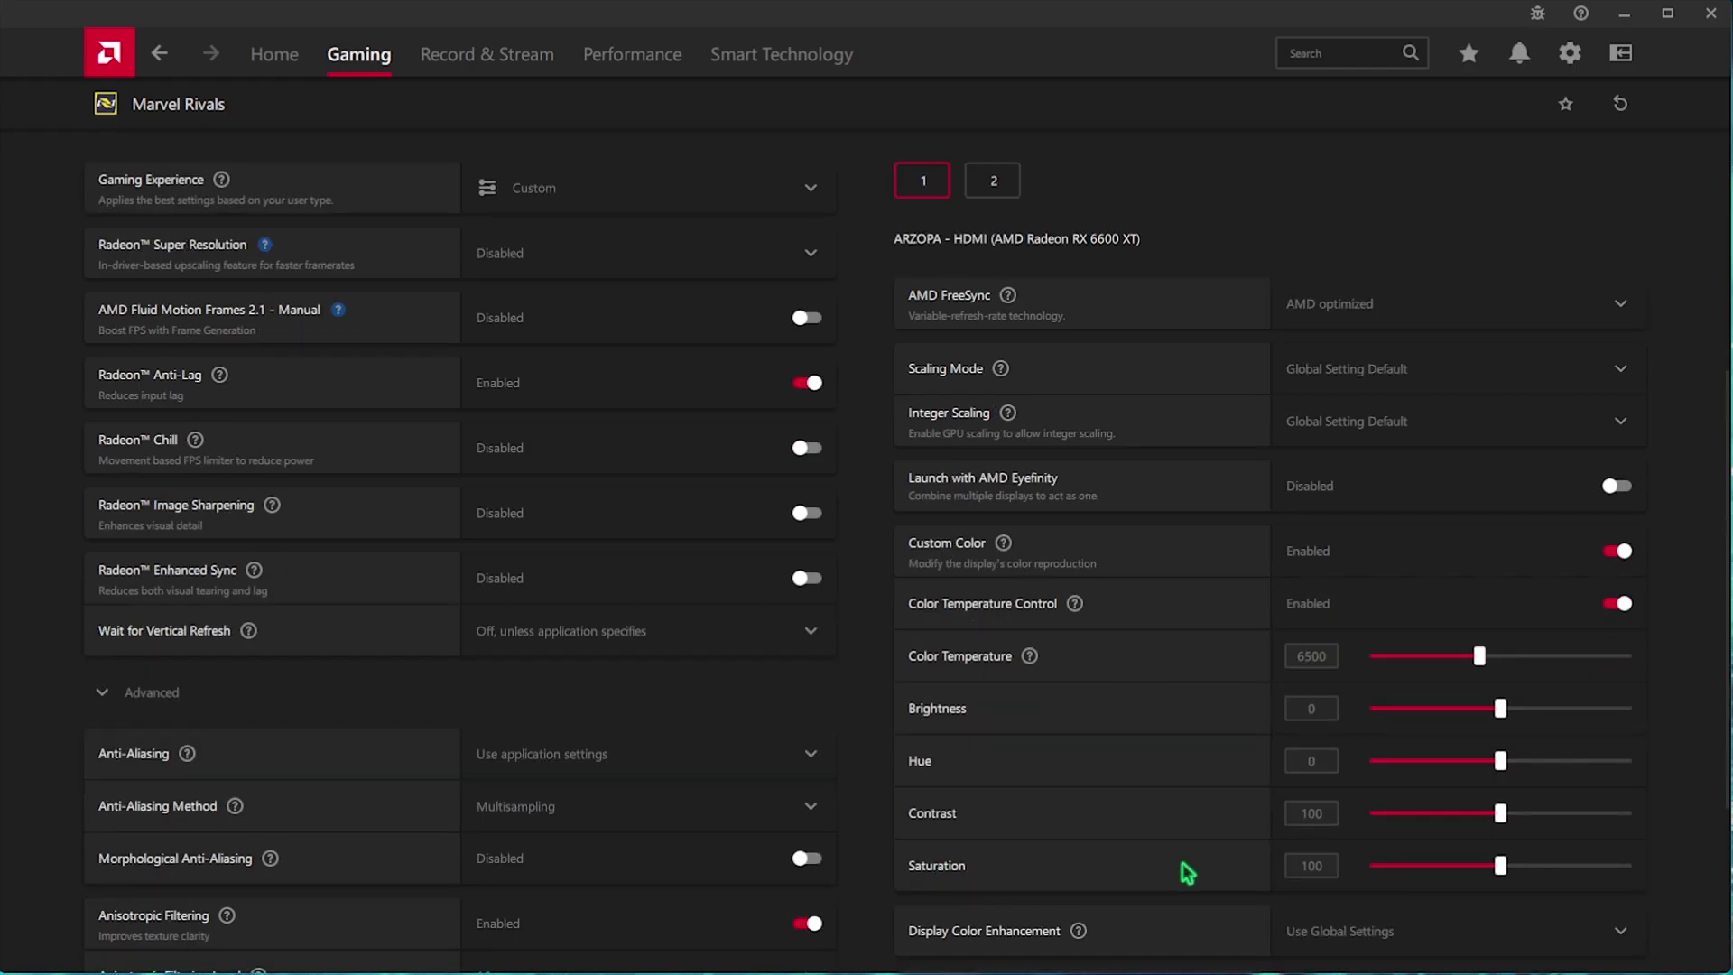
left_click(1305, 864)
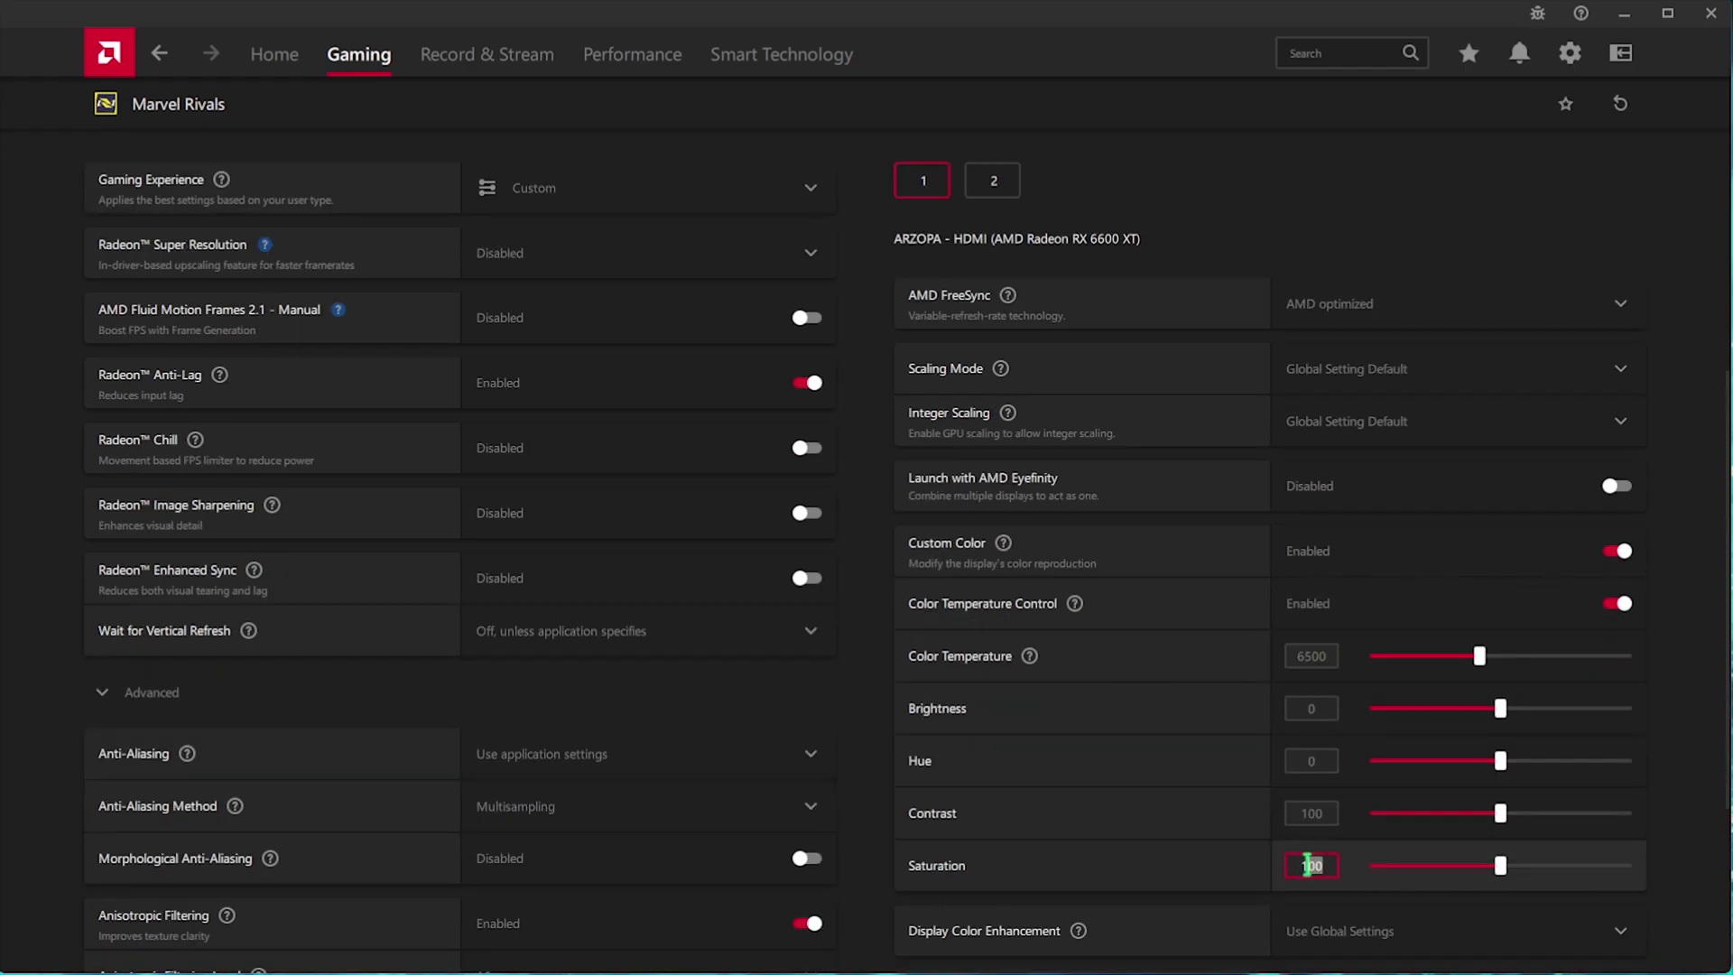
type("120")
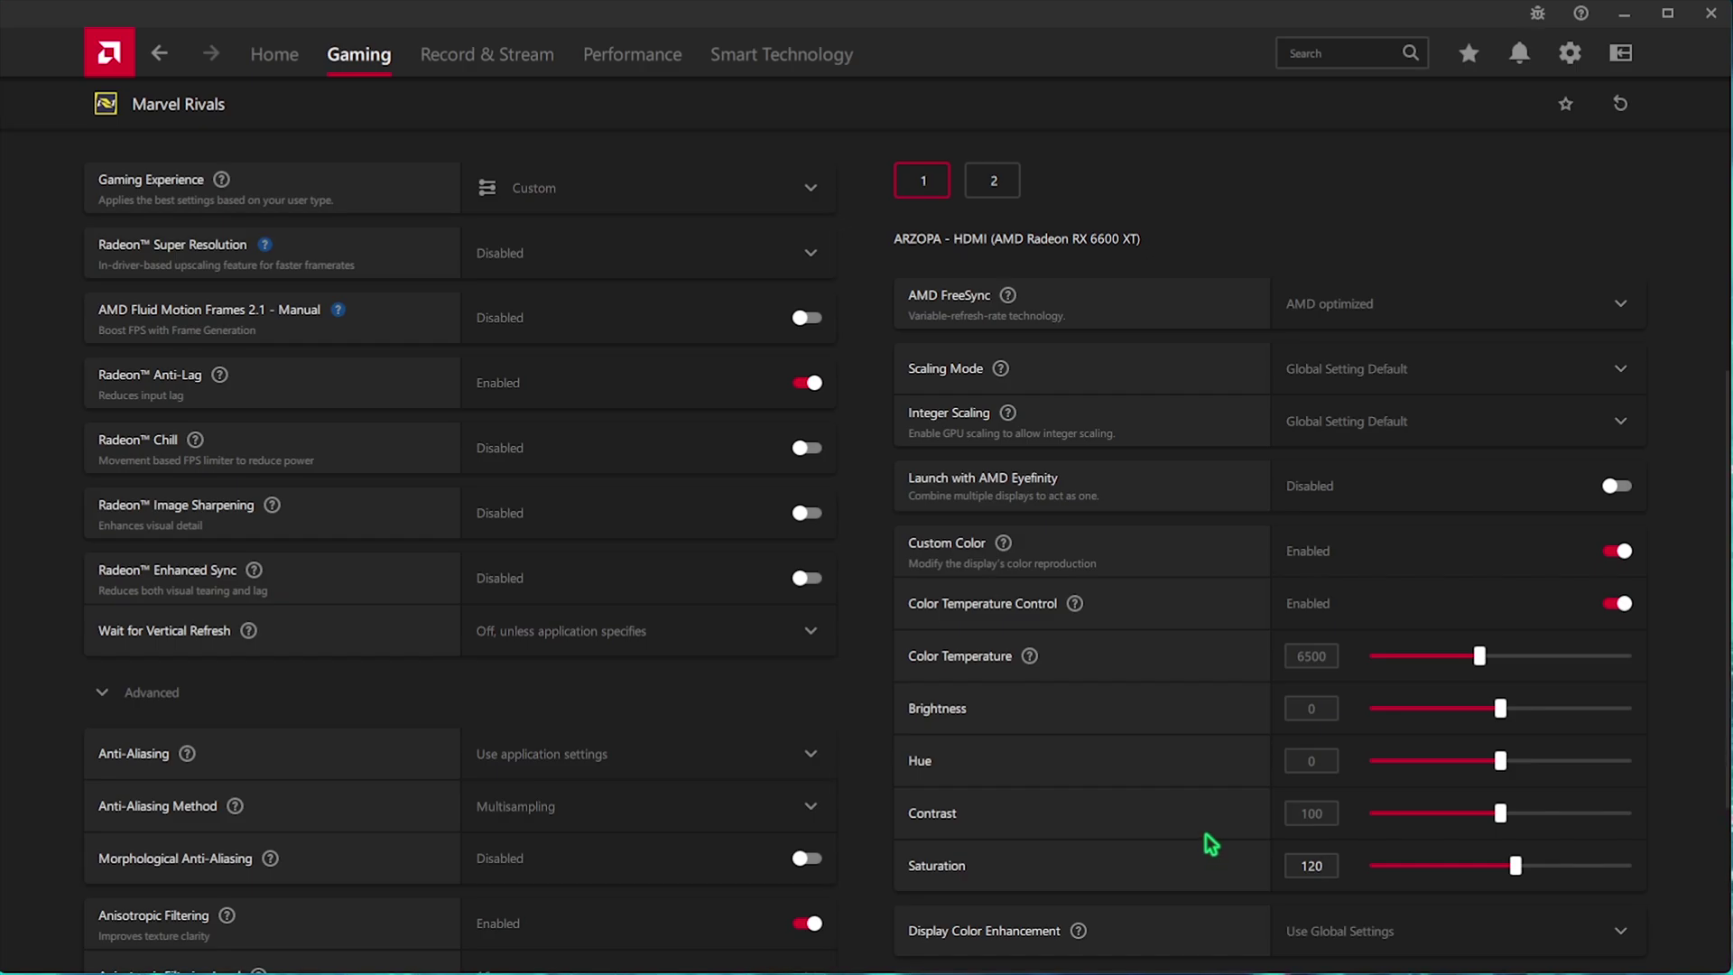
key("Return")
Set AMD FreeSync to Off for Marvel Rivals
left_click(1327, 321)
left_click(1318, 438)
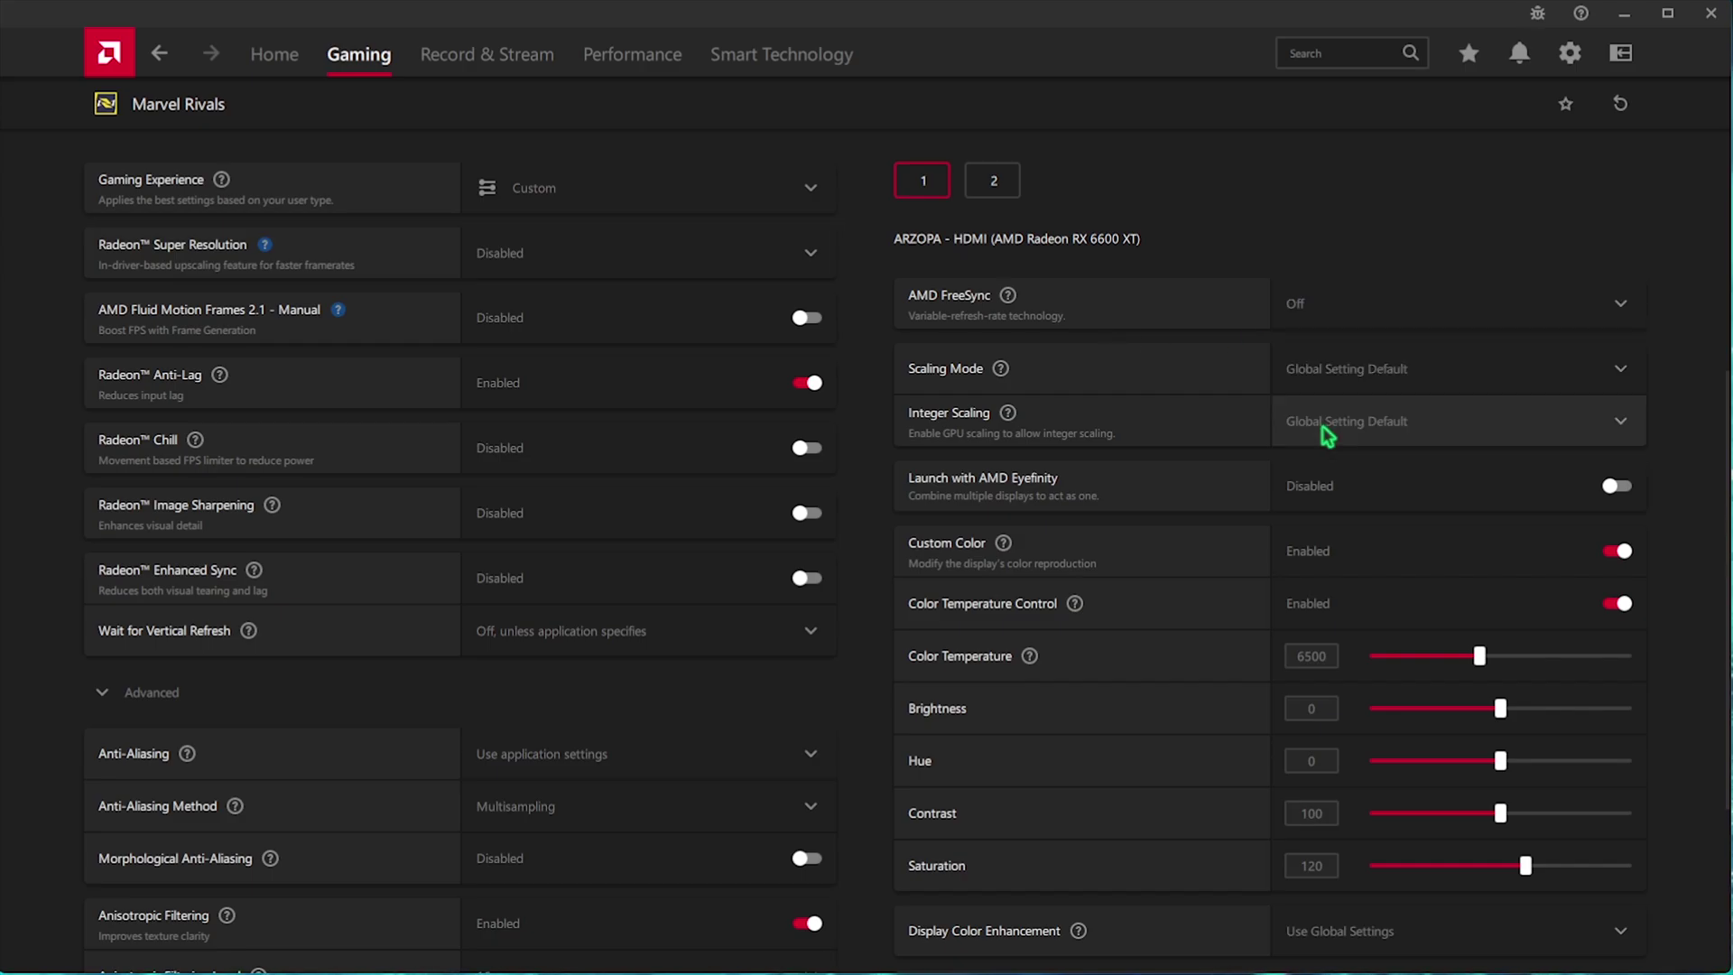
scroll(1327, 437, "up", 5)
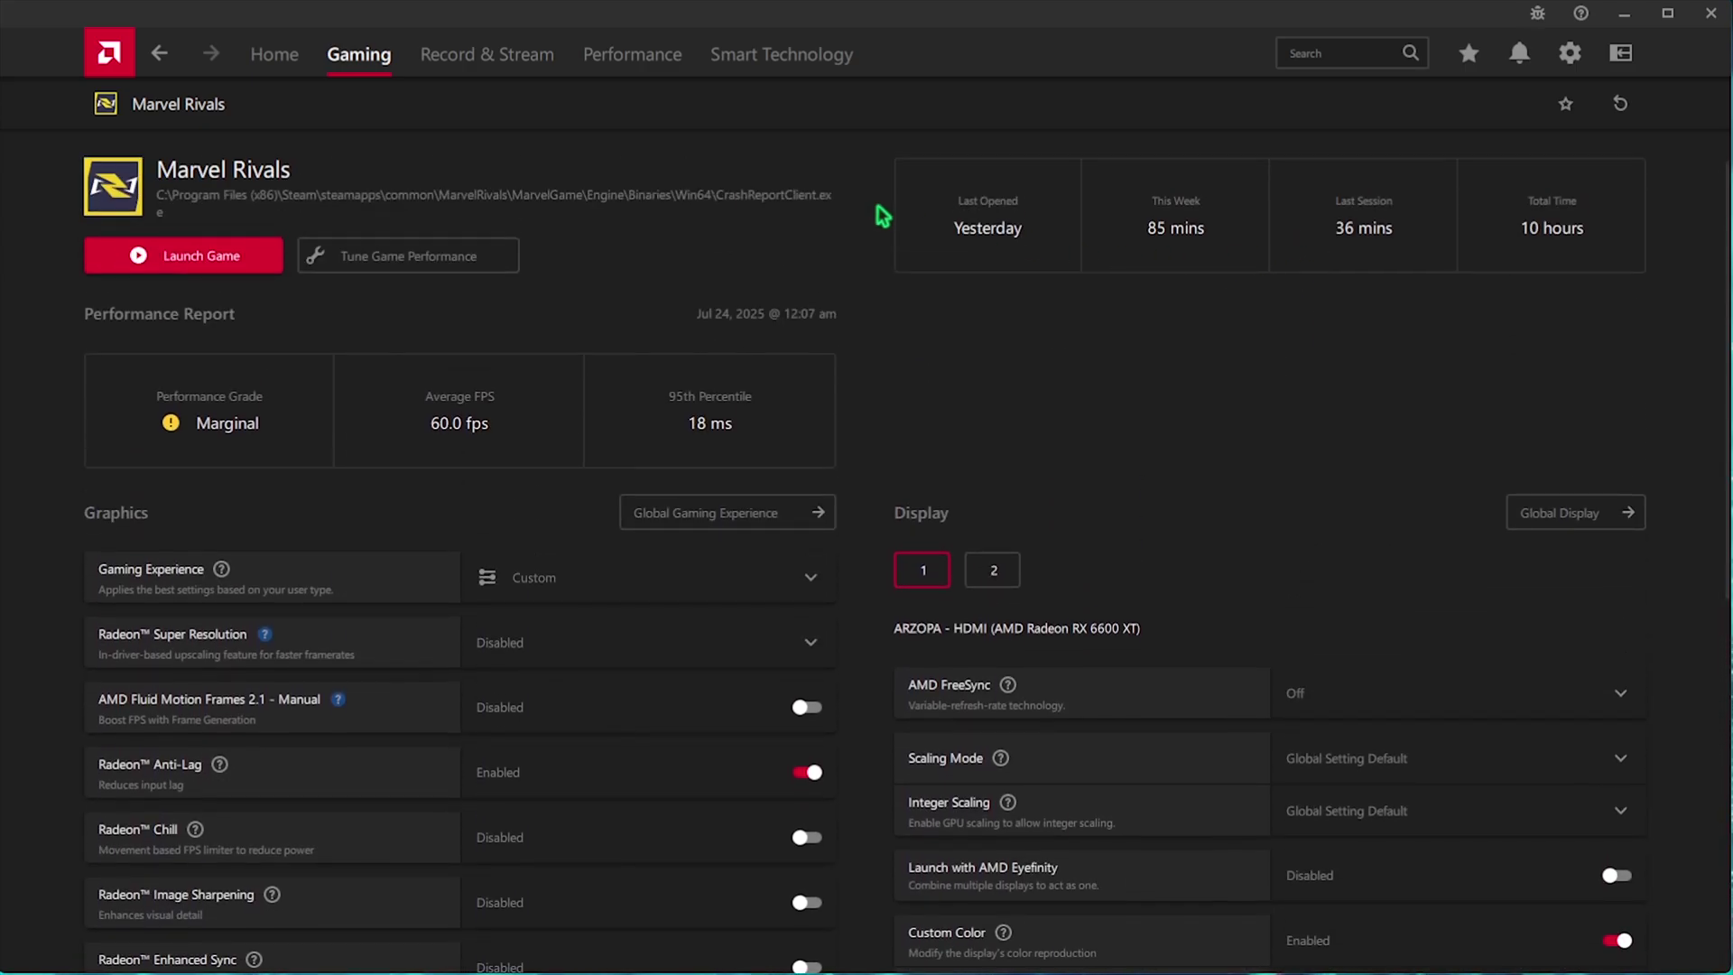
Review the Record & Stream Settings, where Instant Replay, Instant GIF and In-Game Replay are Disabled
left_click(487, 57)
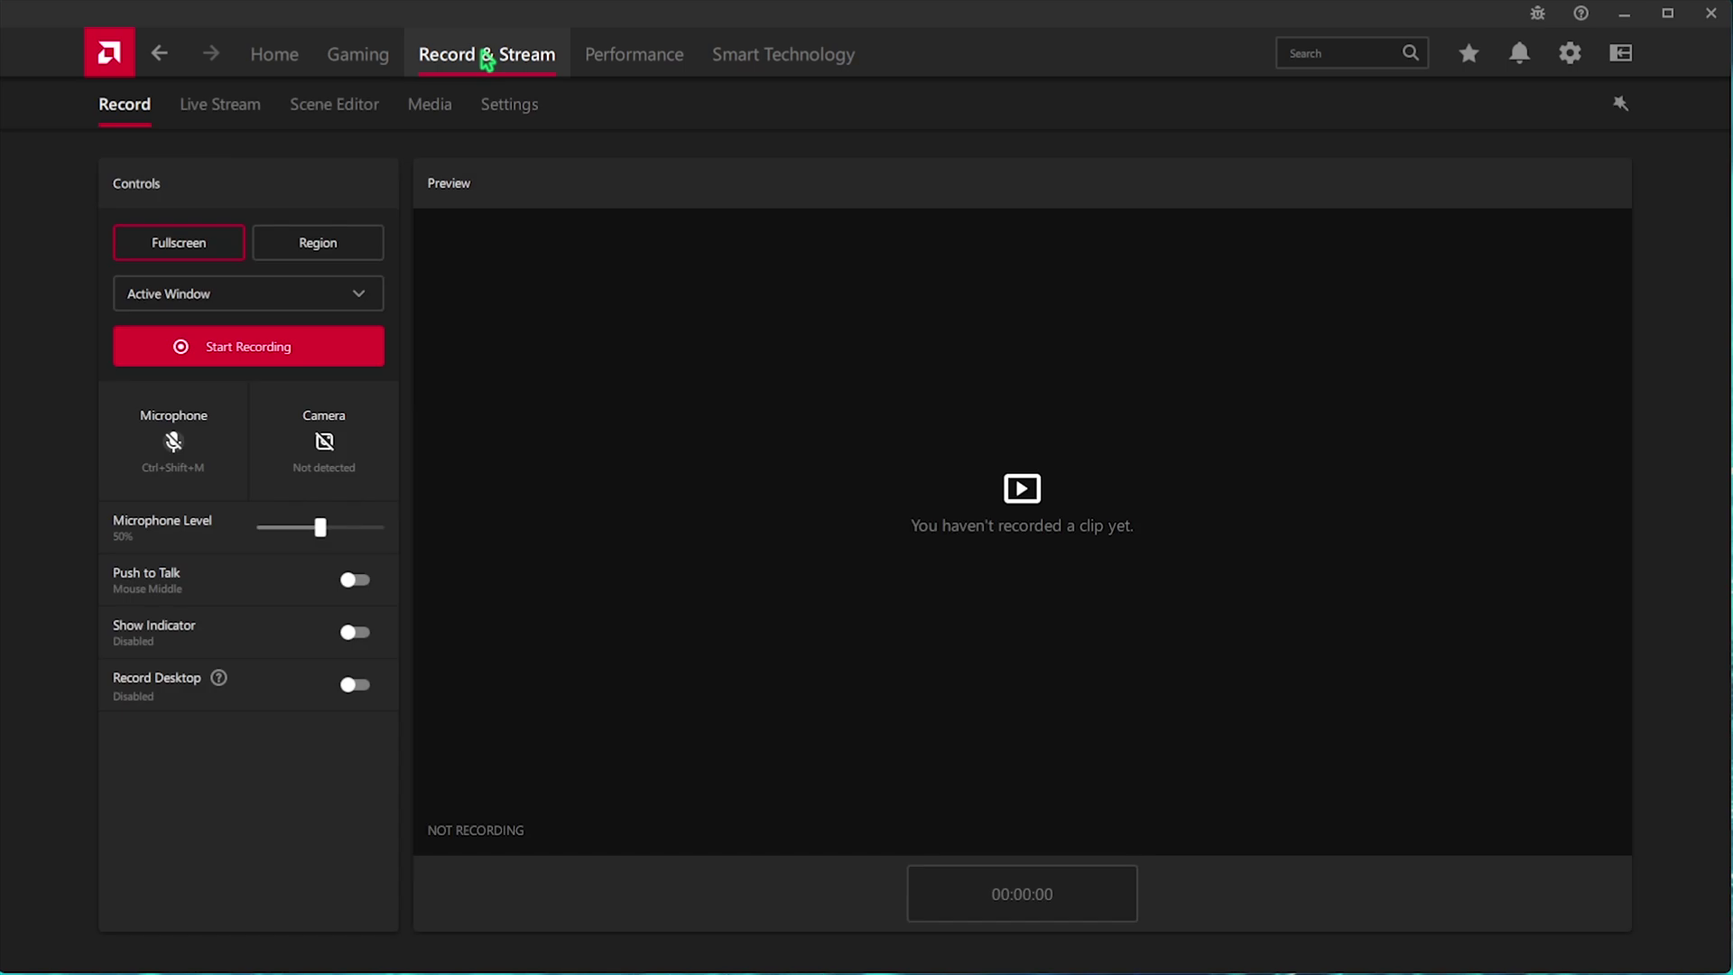
left_click(483, 114)
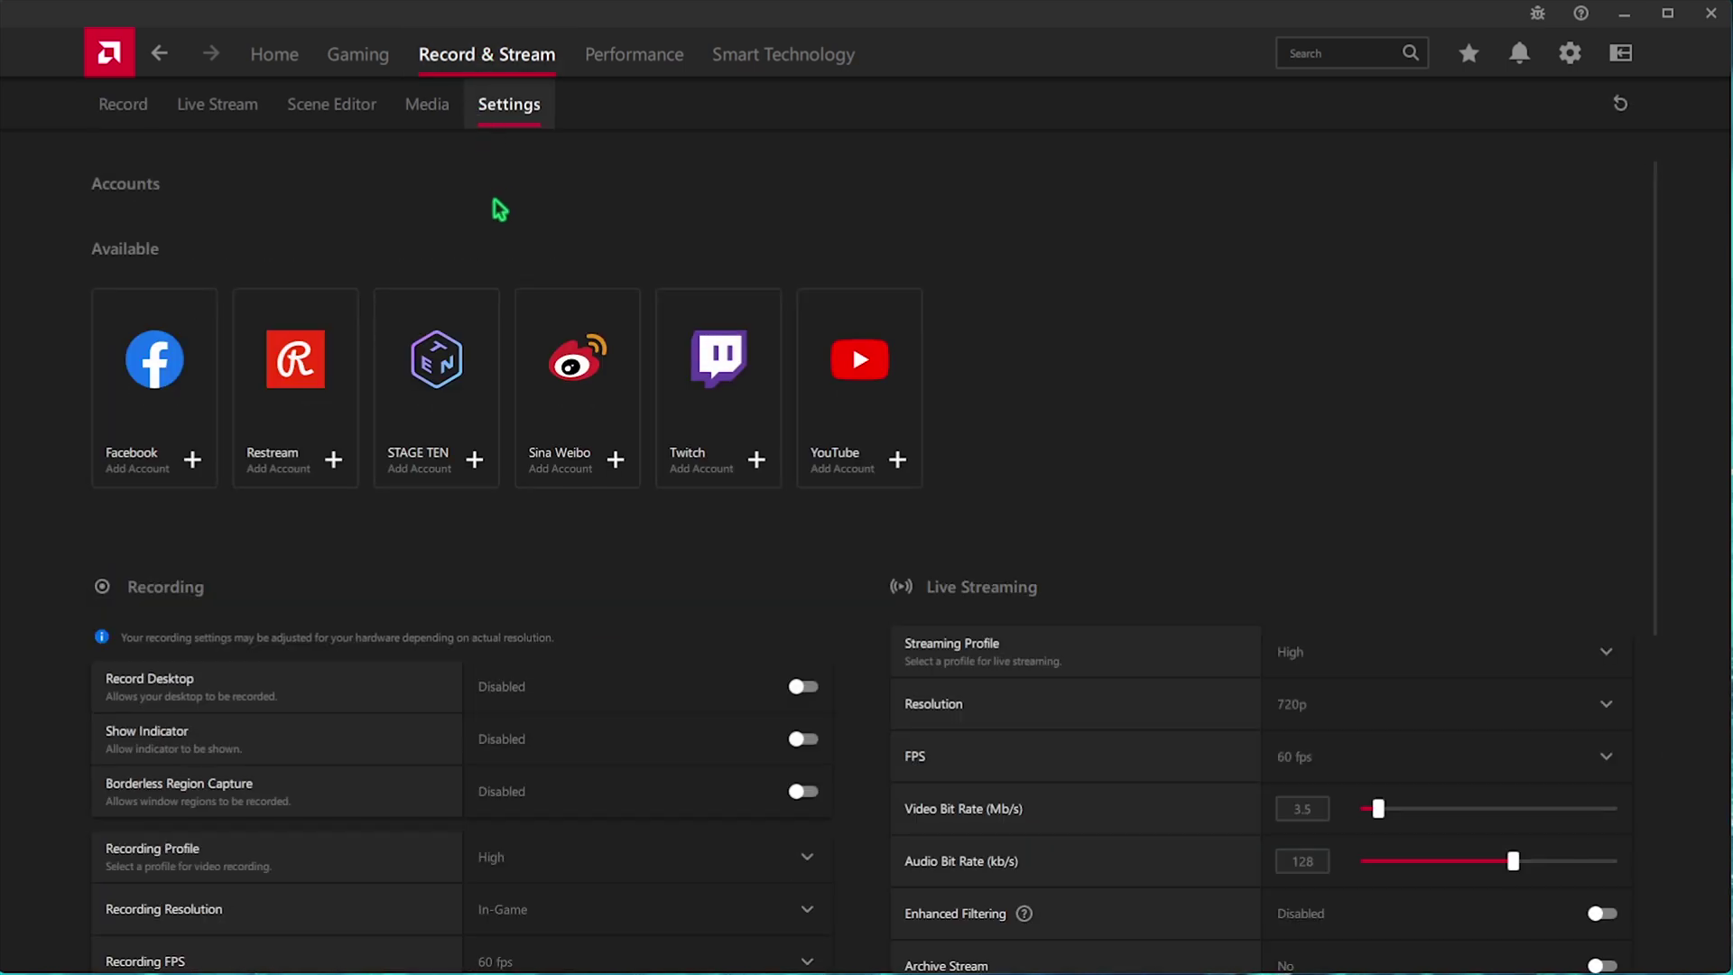
scroll(506, 388, "down", 1)
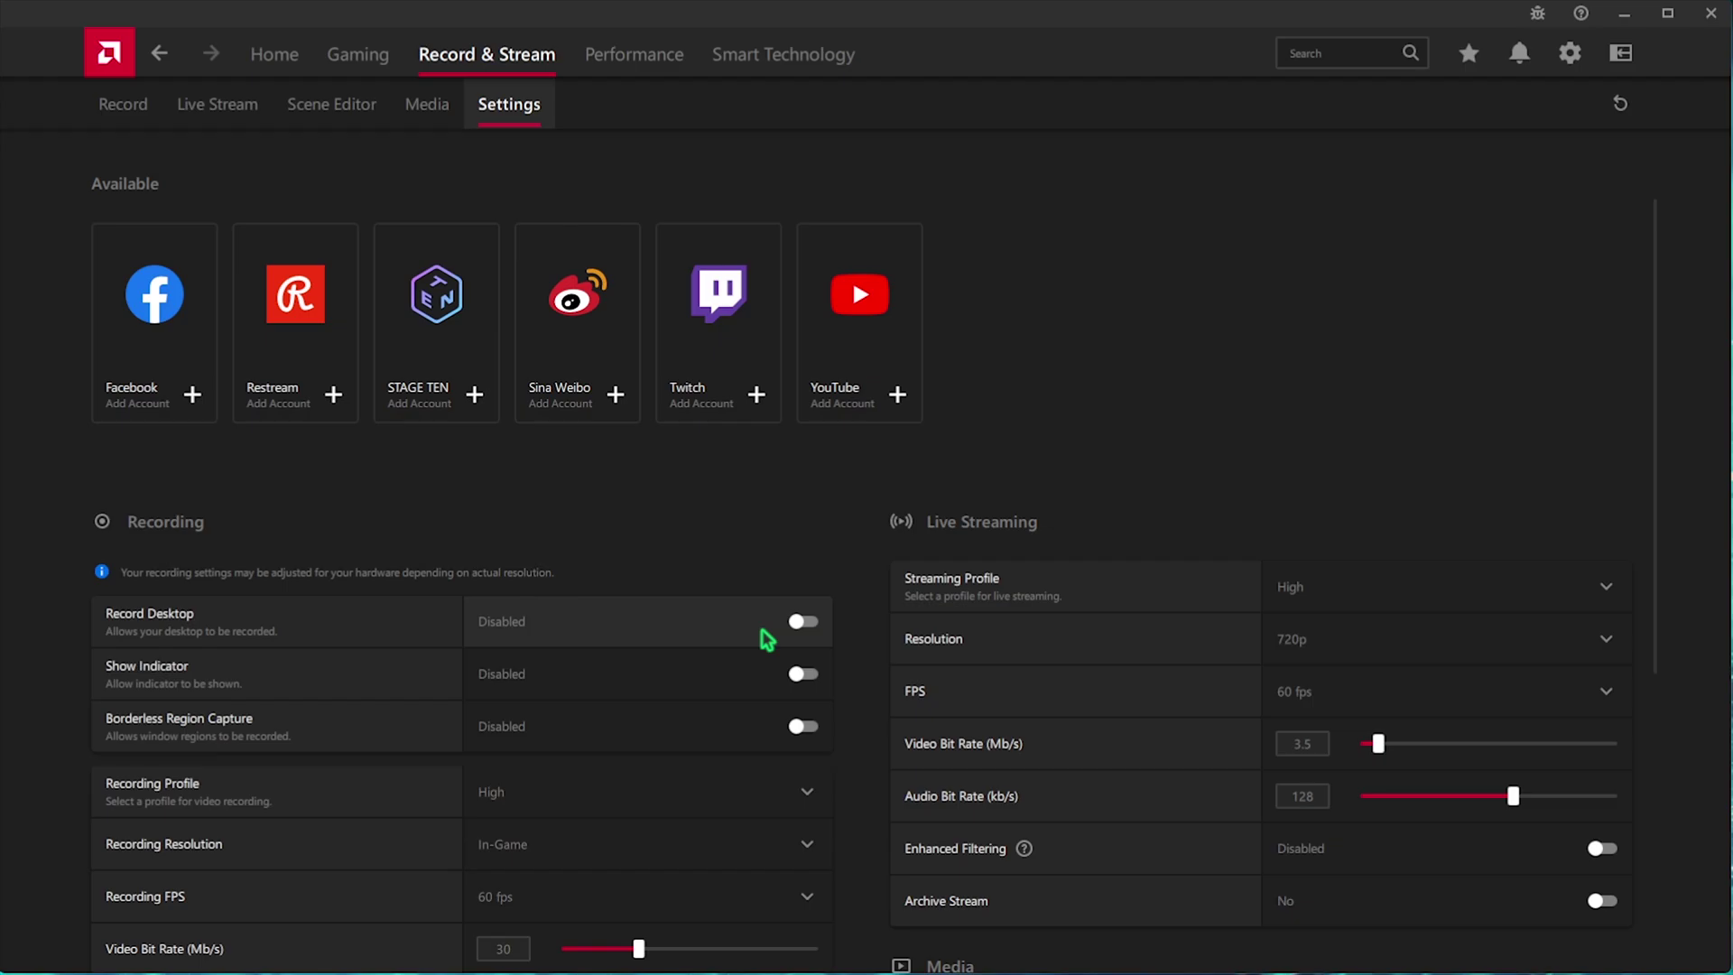
scroll(767, 639, "down", 4)
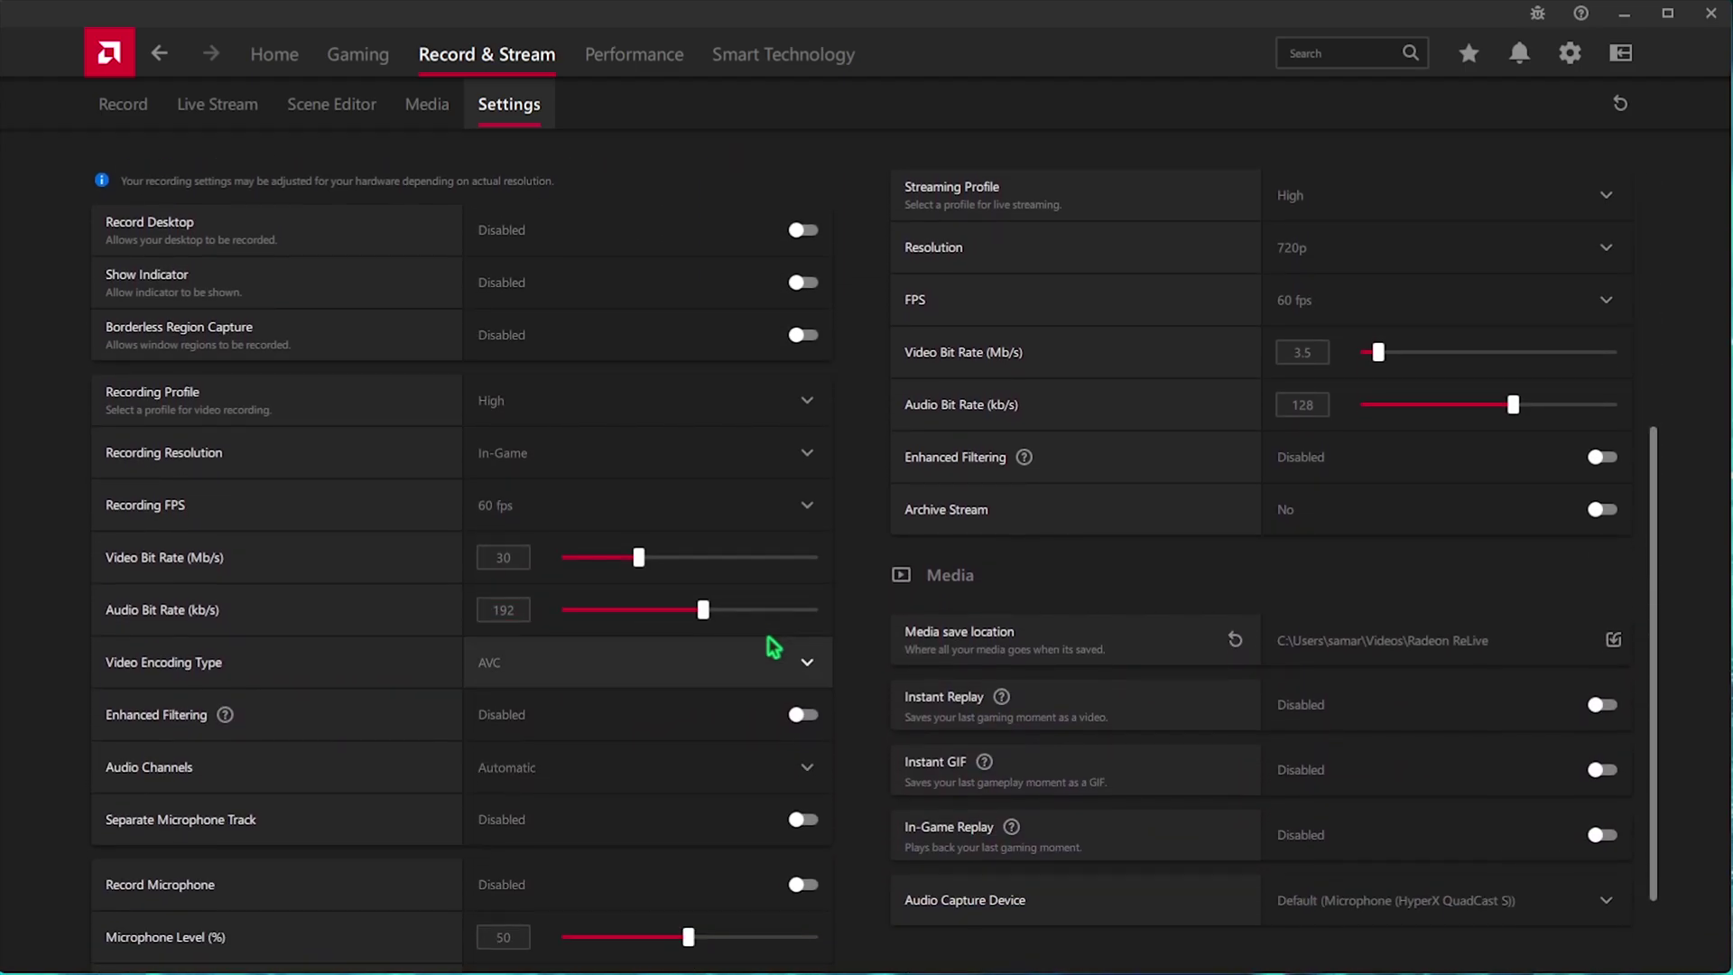
scroll(770, 642, "down", 1)
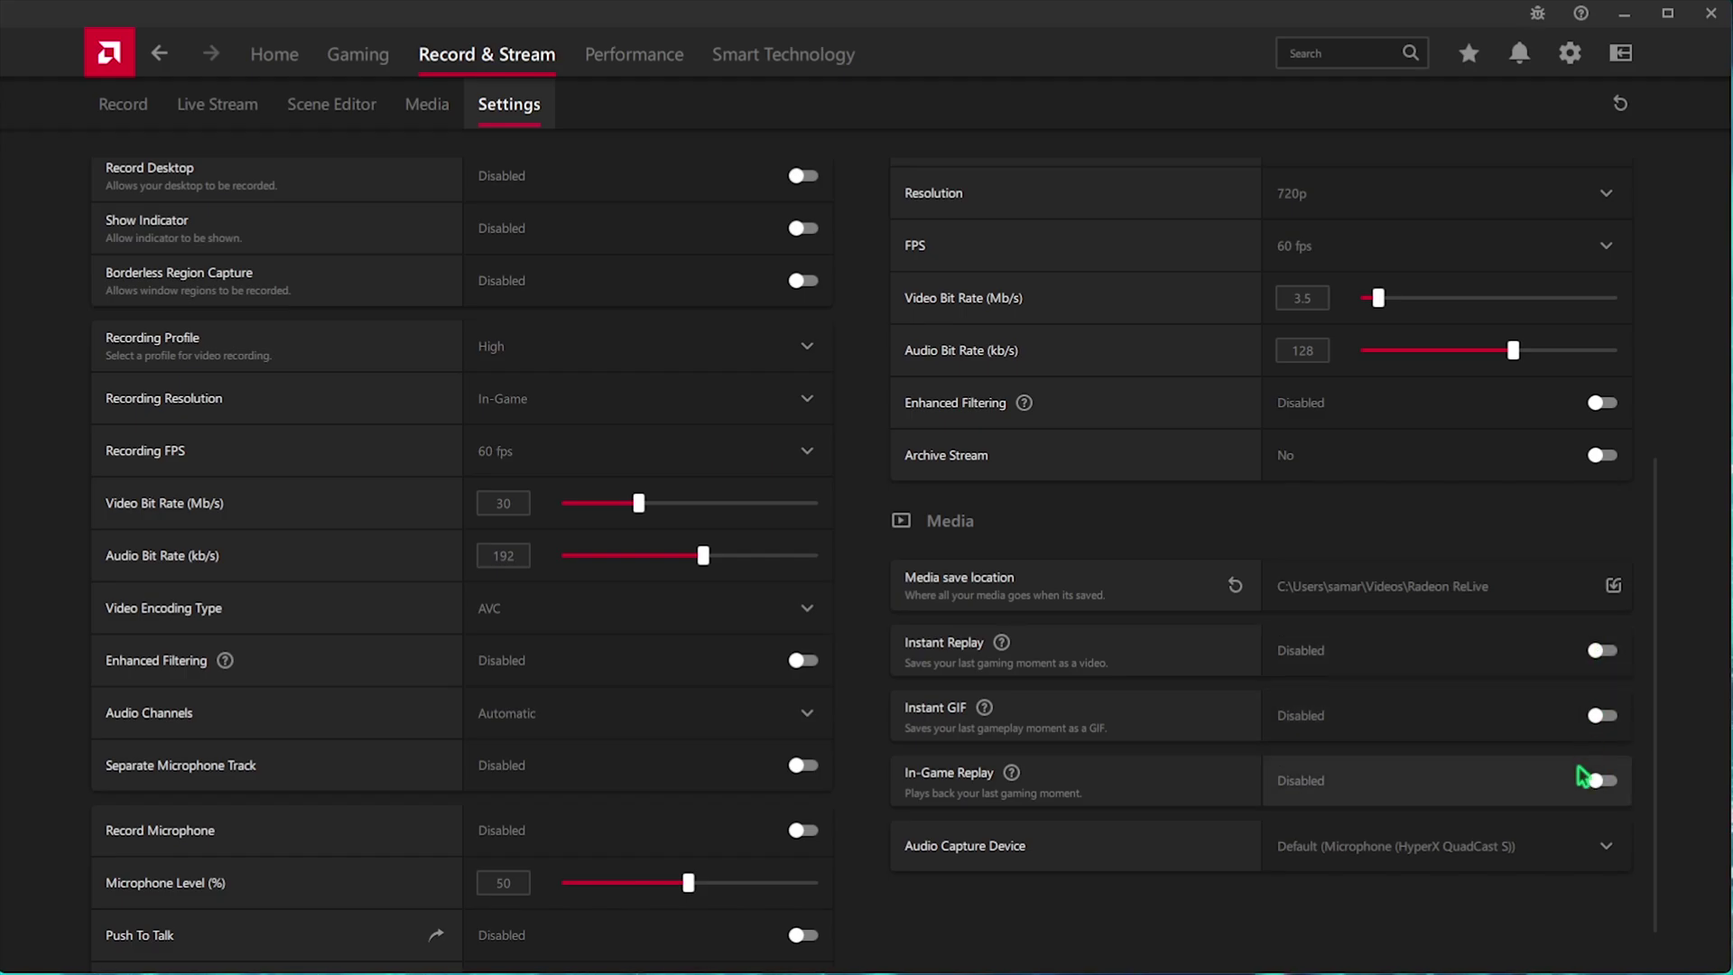
Go through Performance > Tuning, then open System settings listing the RX 6600 XT and 32 GB RAM
left_click(638, 71)
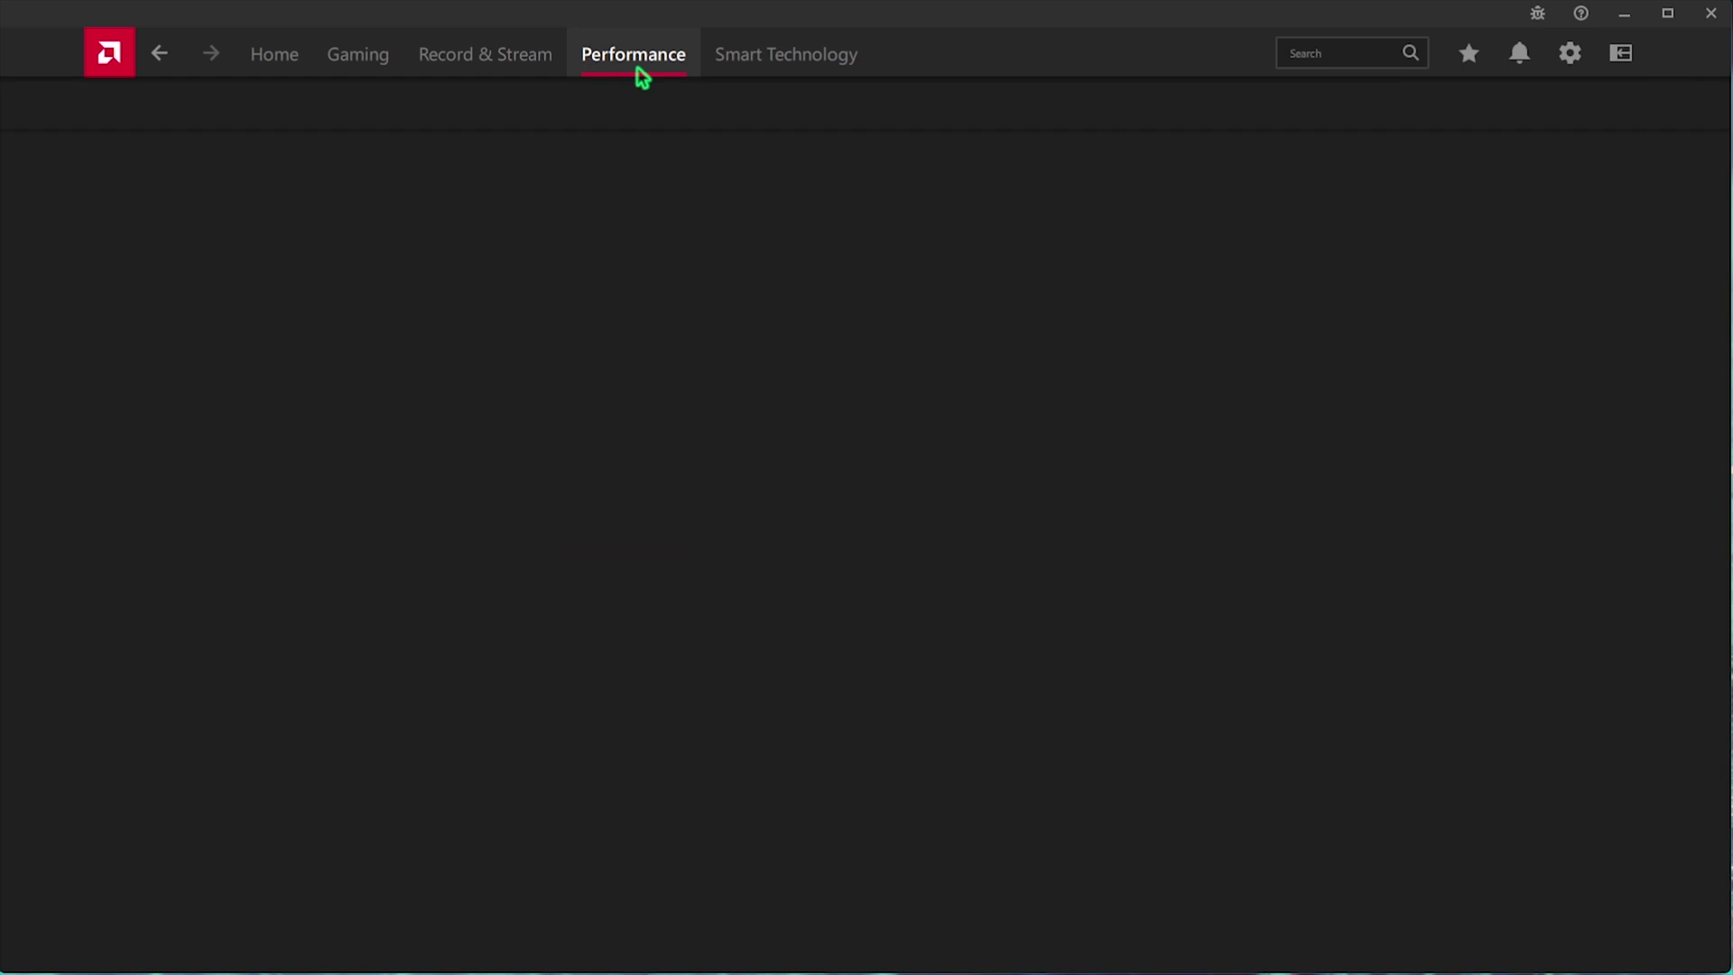
left_click(213, 110)
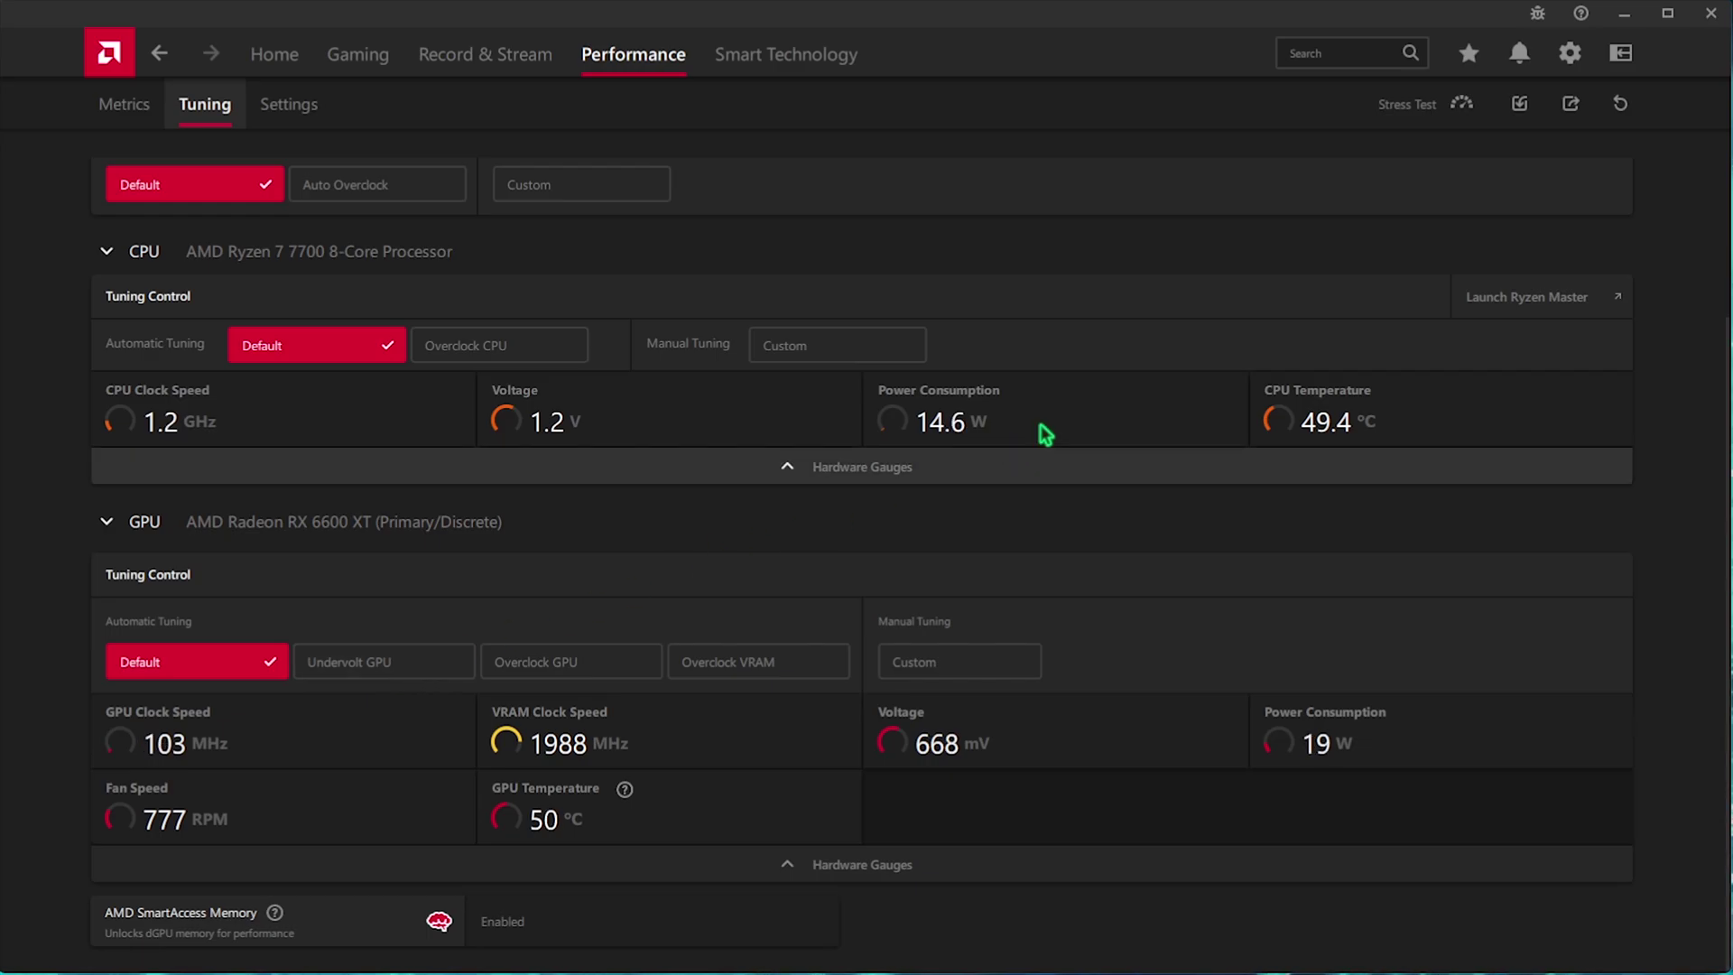
left_click(1570, 55)
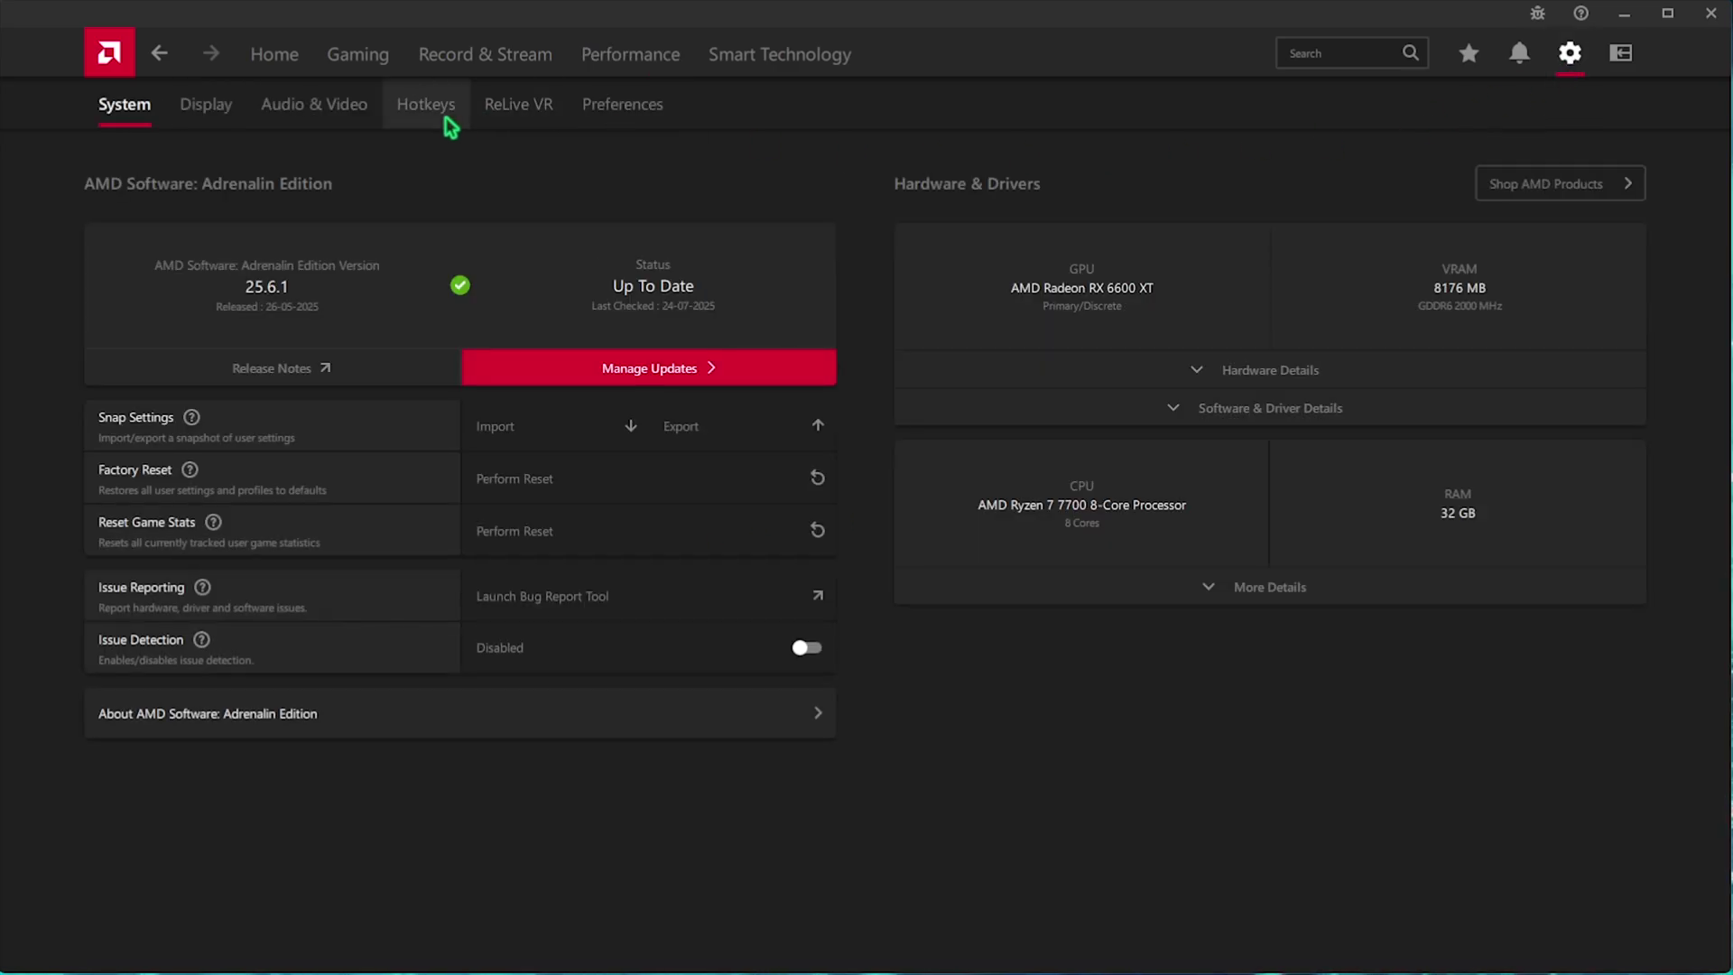
In global Display settings, keep Color Depth at 12 bpc and Pixel Format at Full RGB
left_click(211, 124)
scroll(398, 445, "down", 2)
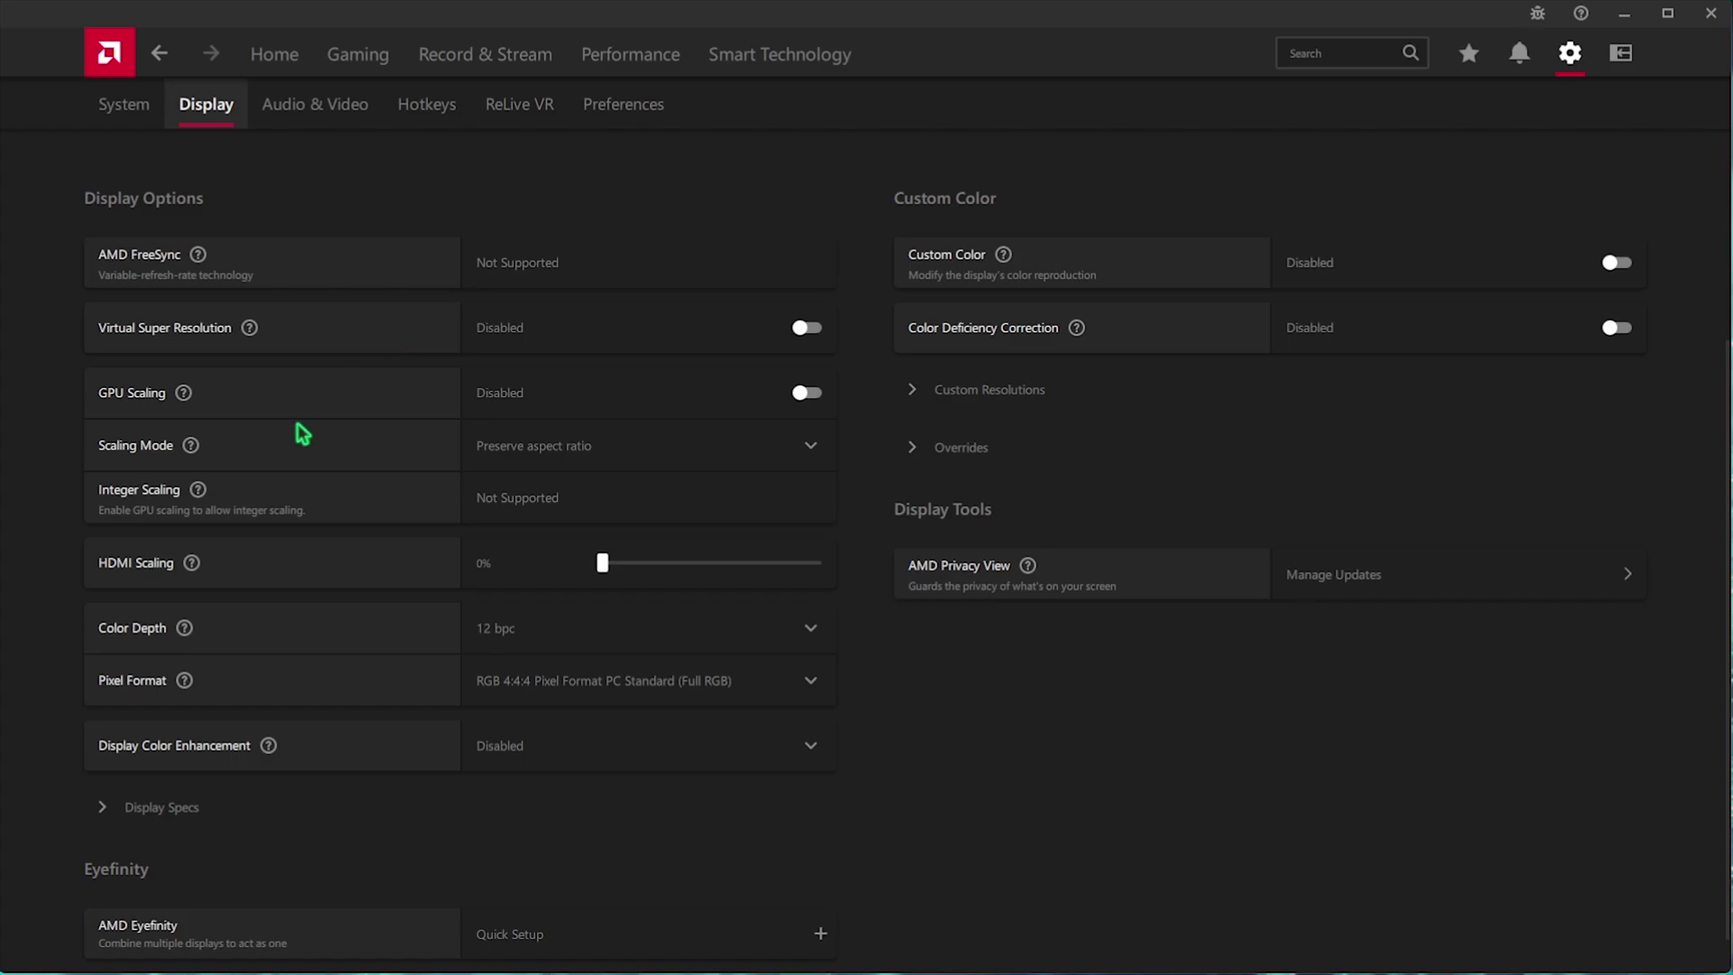
left_click(626, 631)
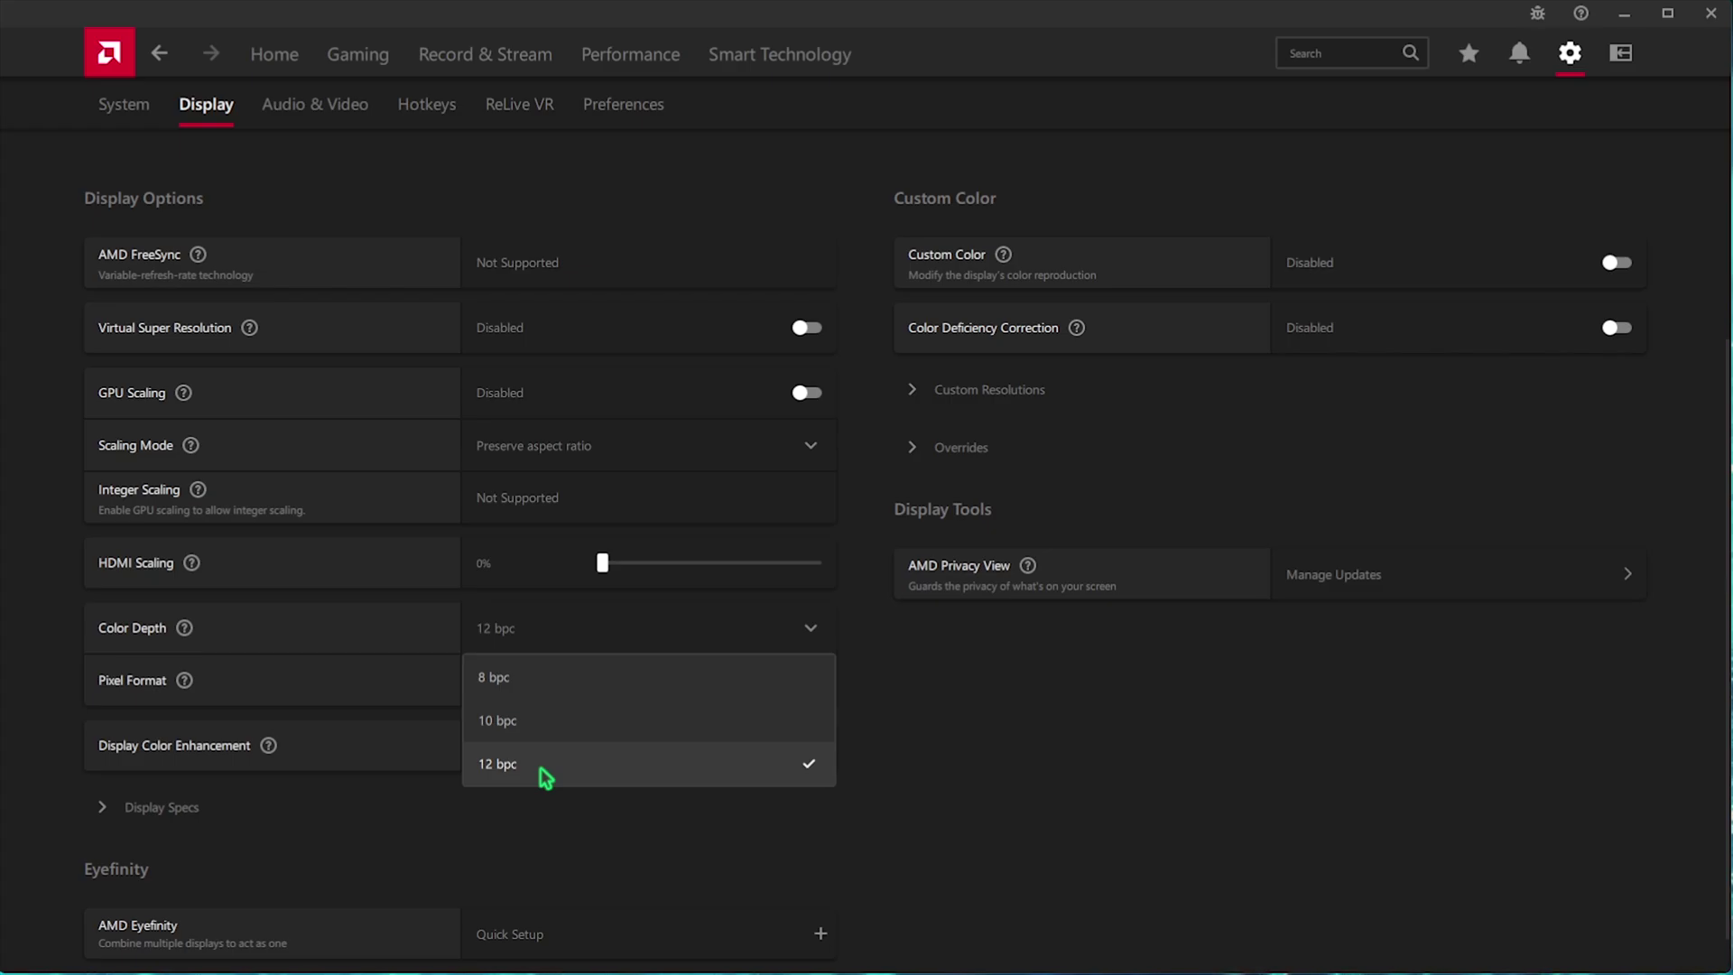
left_click(545, 767)
left_click(496, 681)
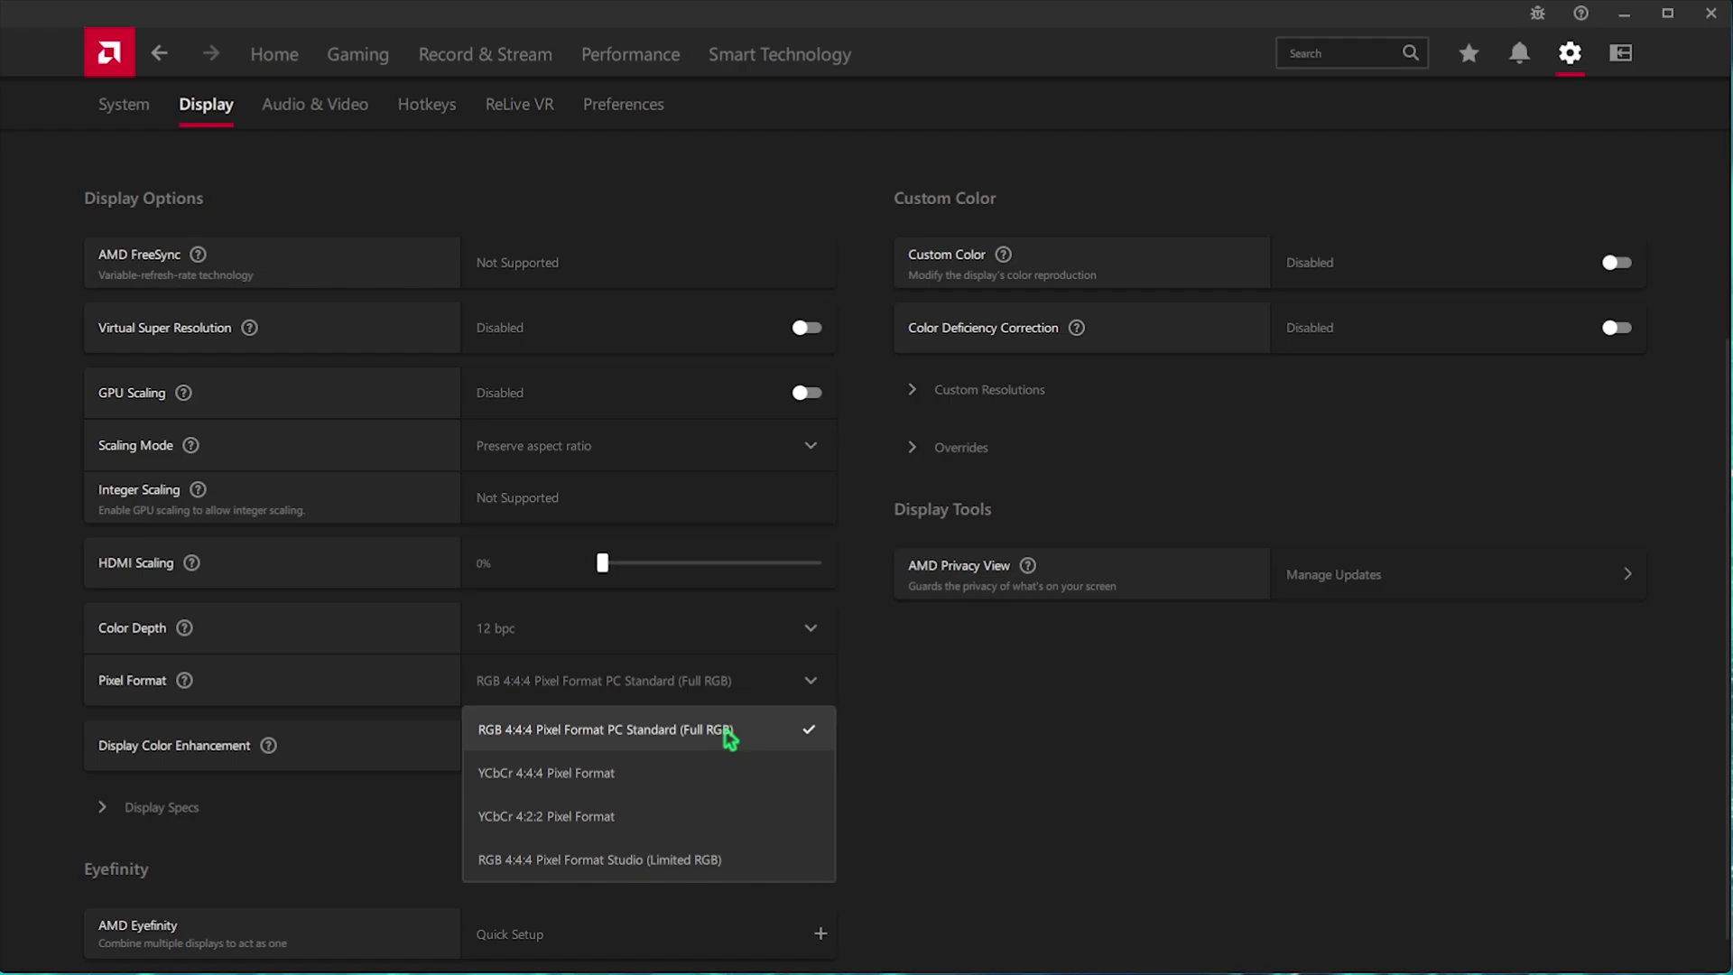
left_click(907, 726)
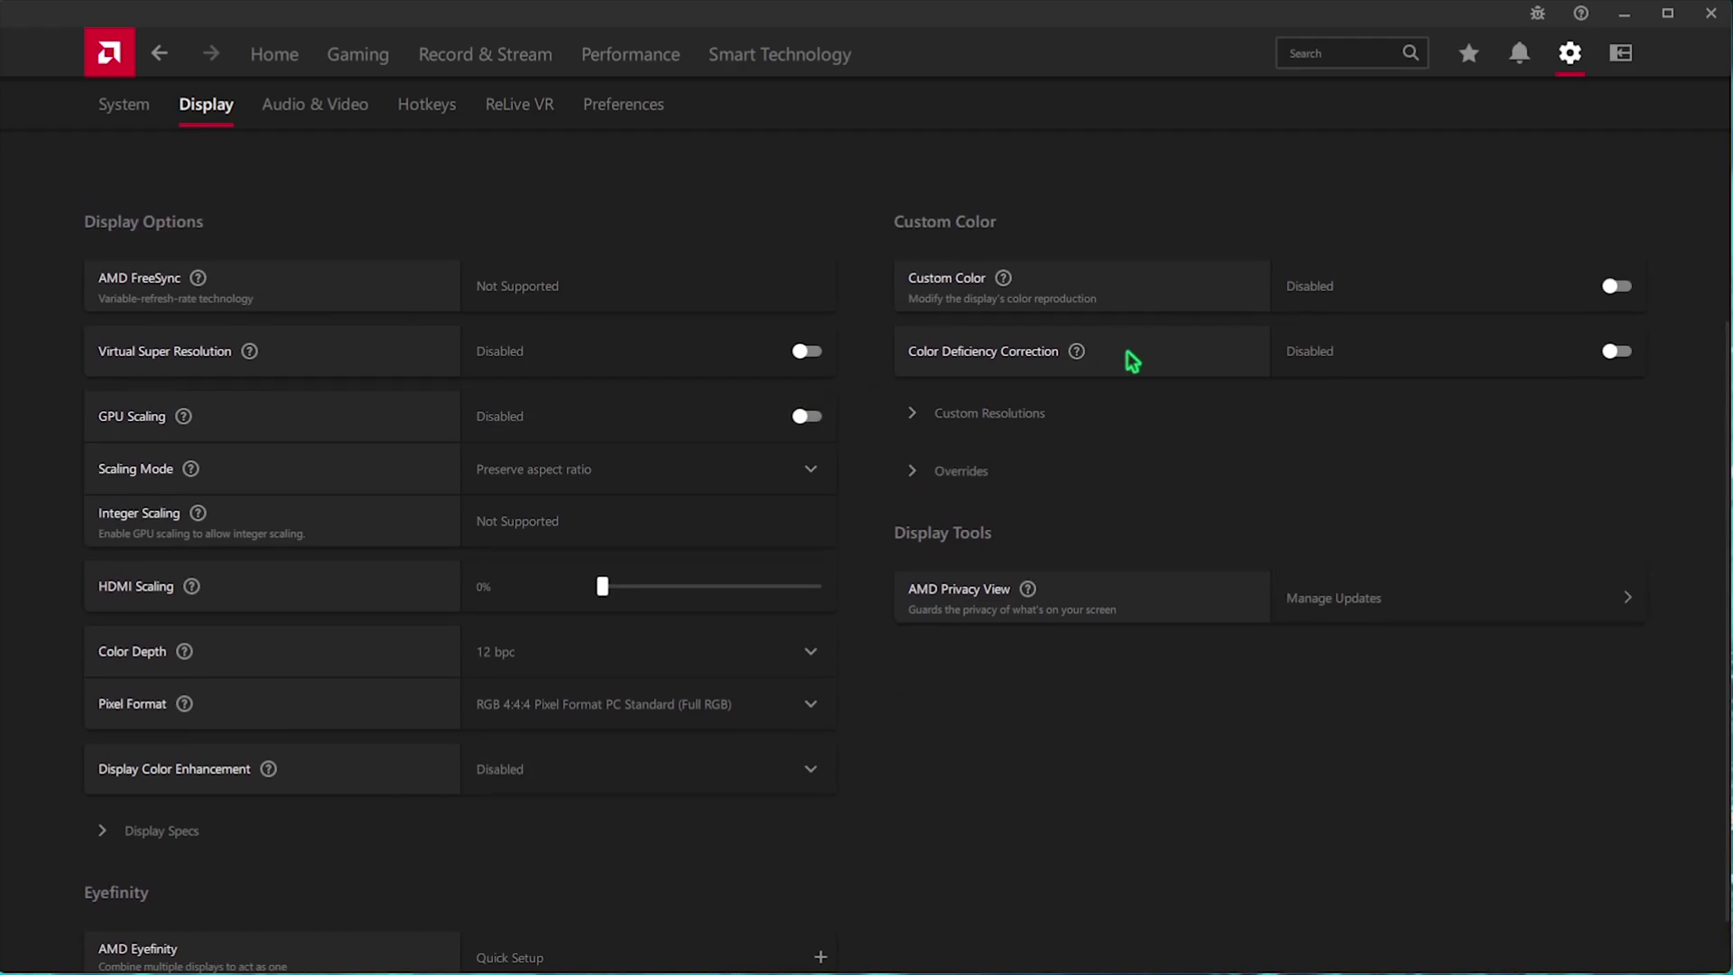
Enable Custom Color and set Saturation to 120
left_click(1615, 285)
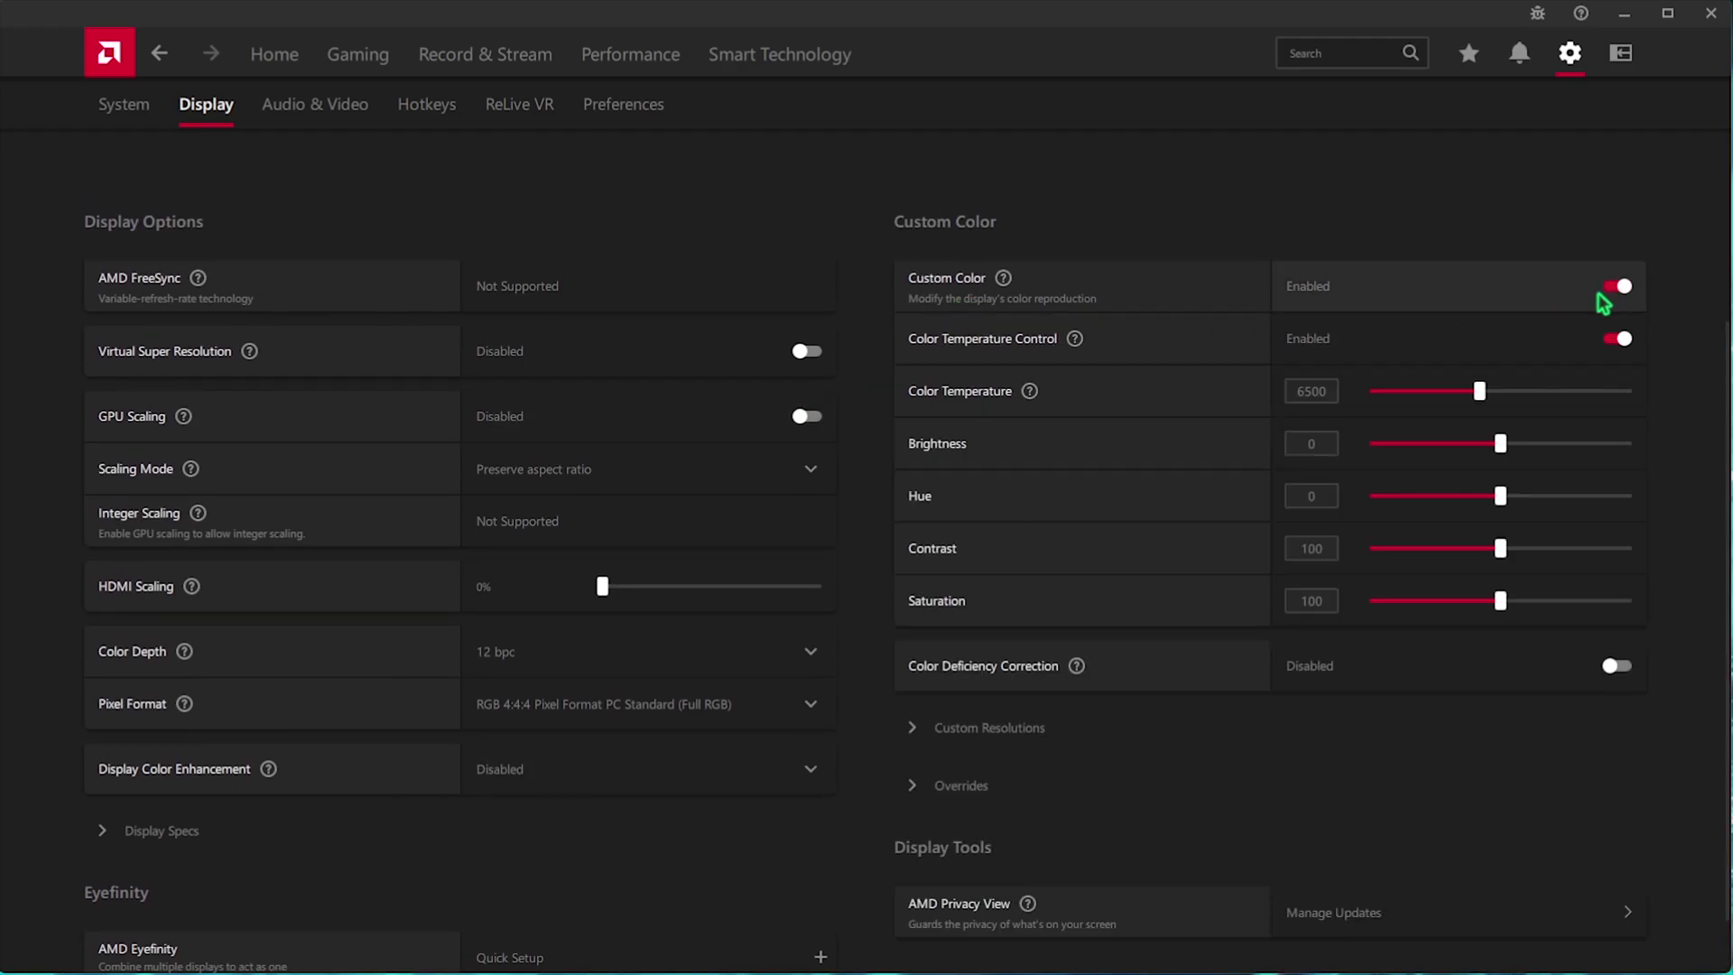
left_click_drag(1324, 598, 1307, 596)
type("20")
key("Return")
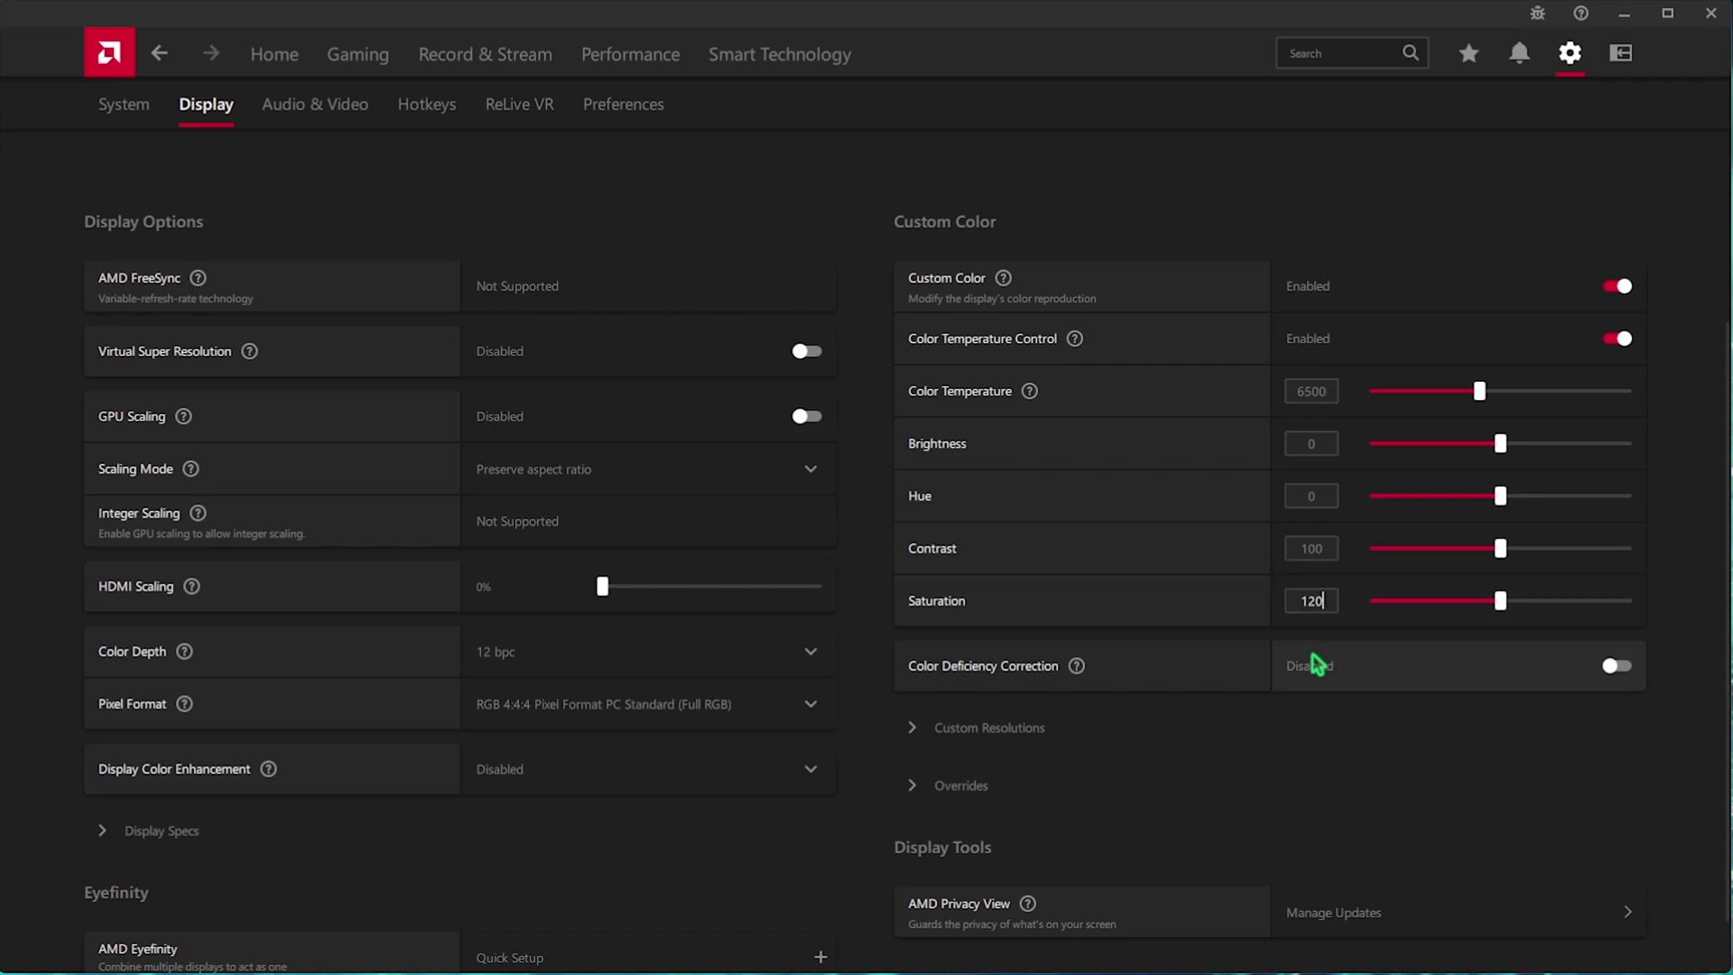
Expand the Custom Resolutions and Overrides sections to review their options
left_click(1316, 731)
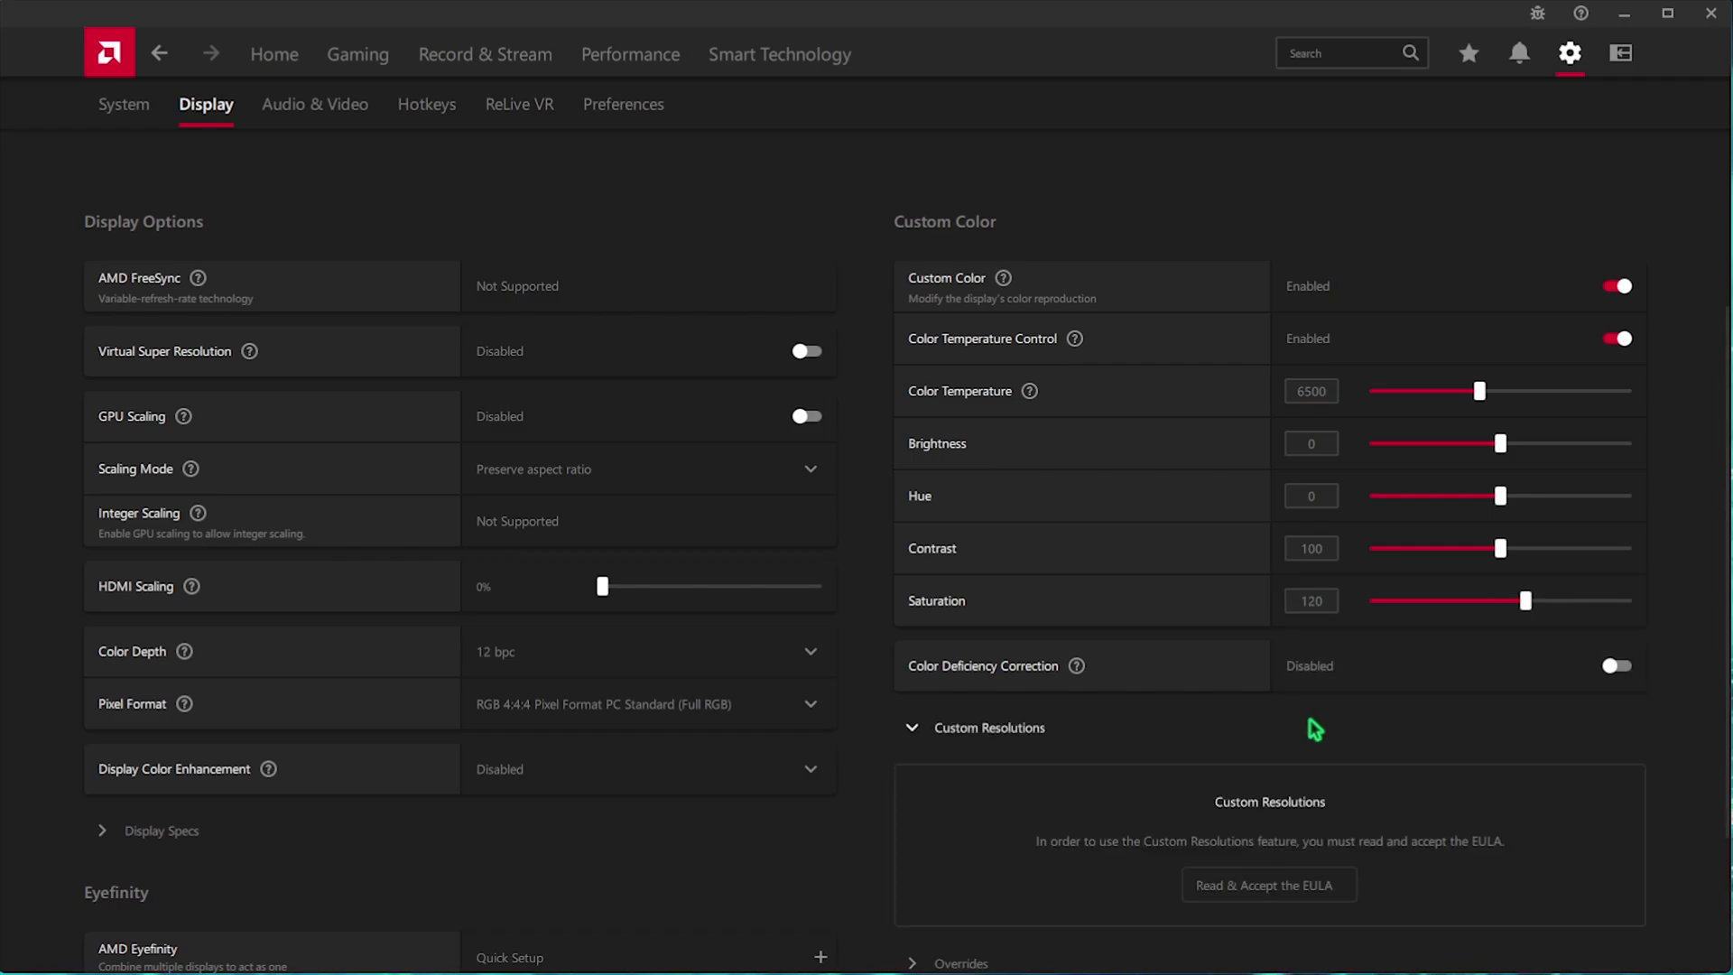
left_click(1037, 727)
left_click(975, 792)
scroll(984, 788, "down", 1)
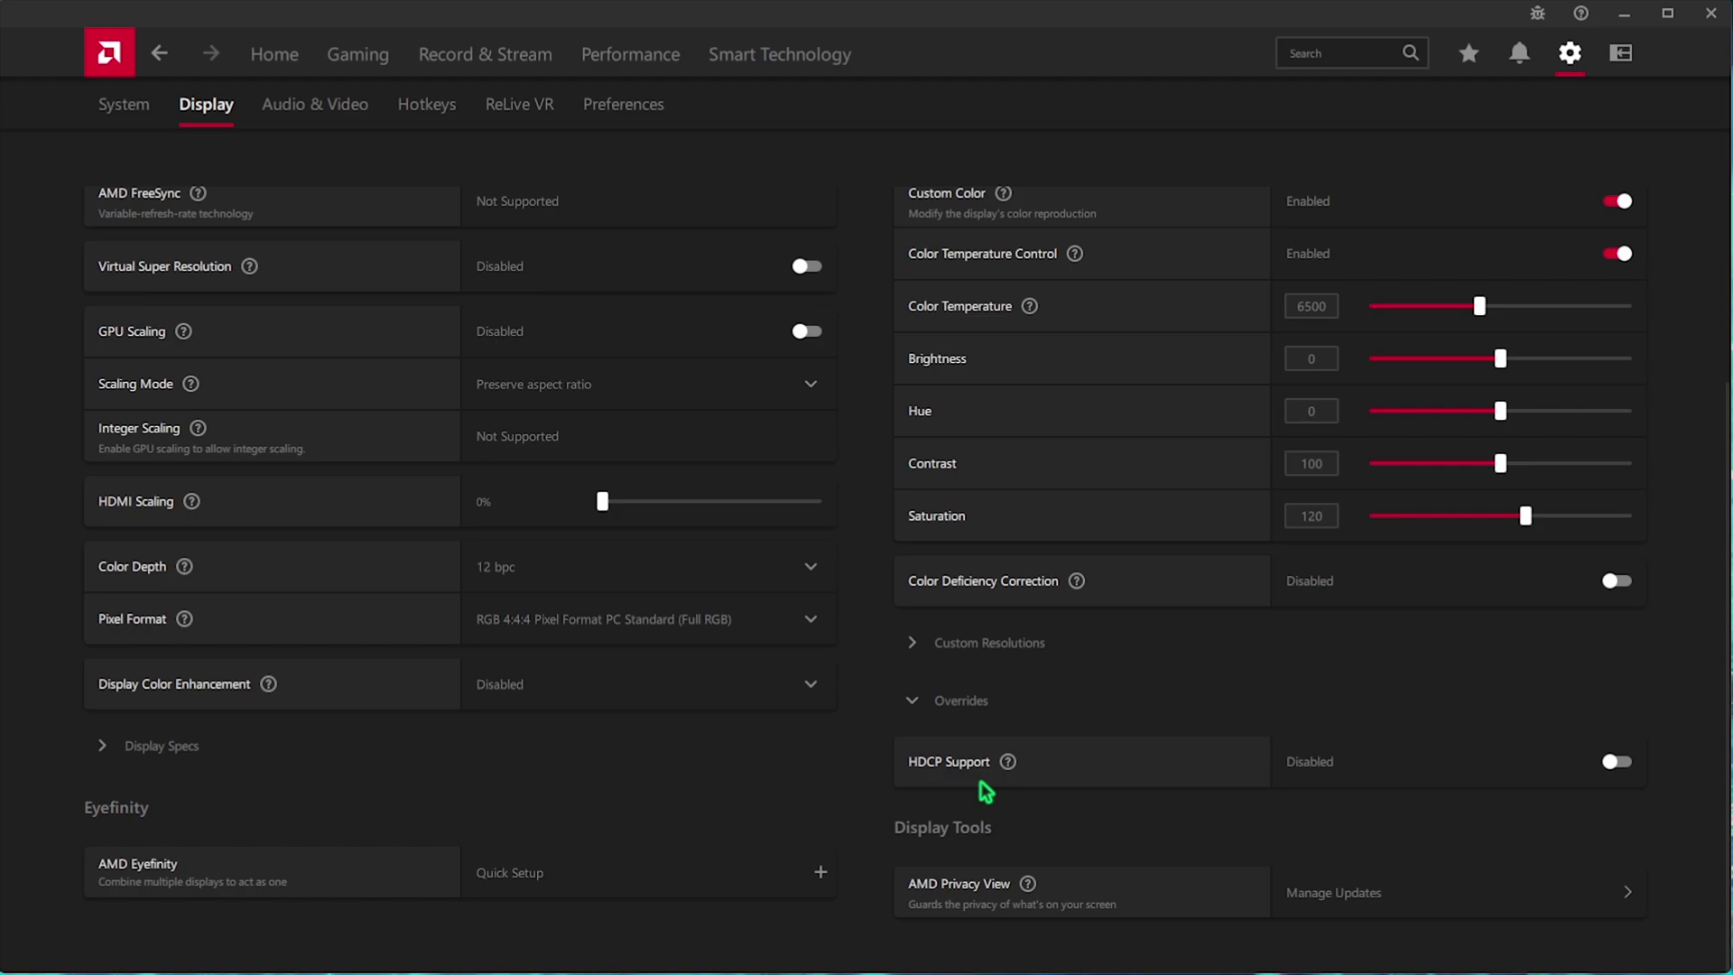
Close AMD Software and search for 'create a restore point' to open System Protection
left_click(1702, 25)
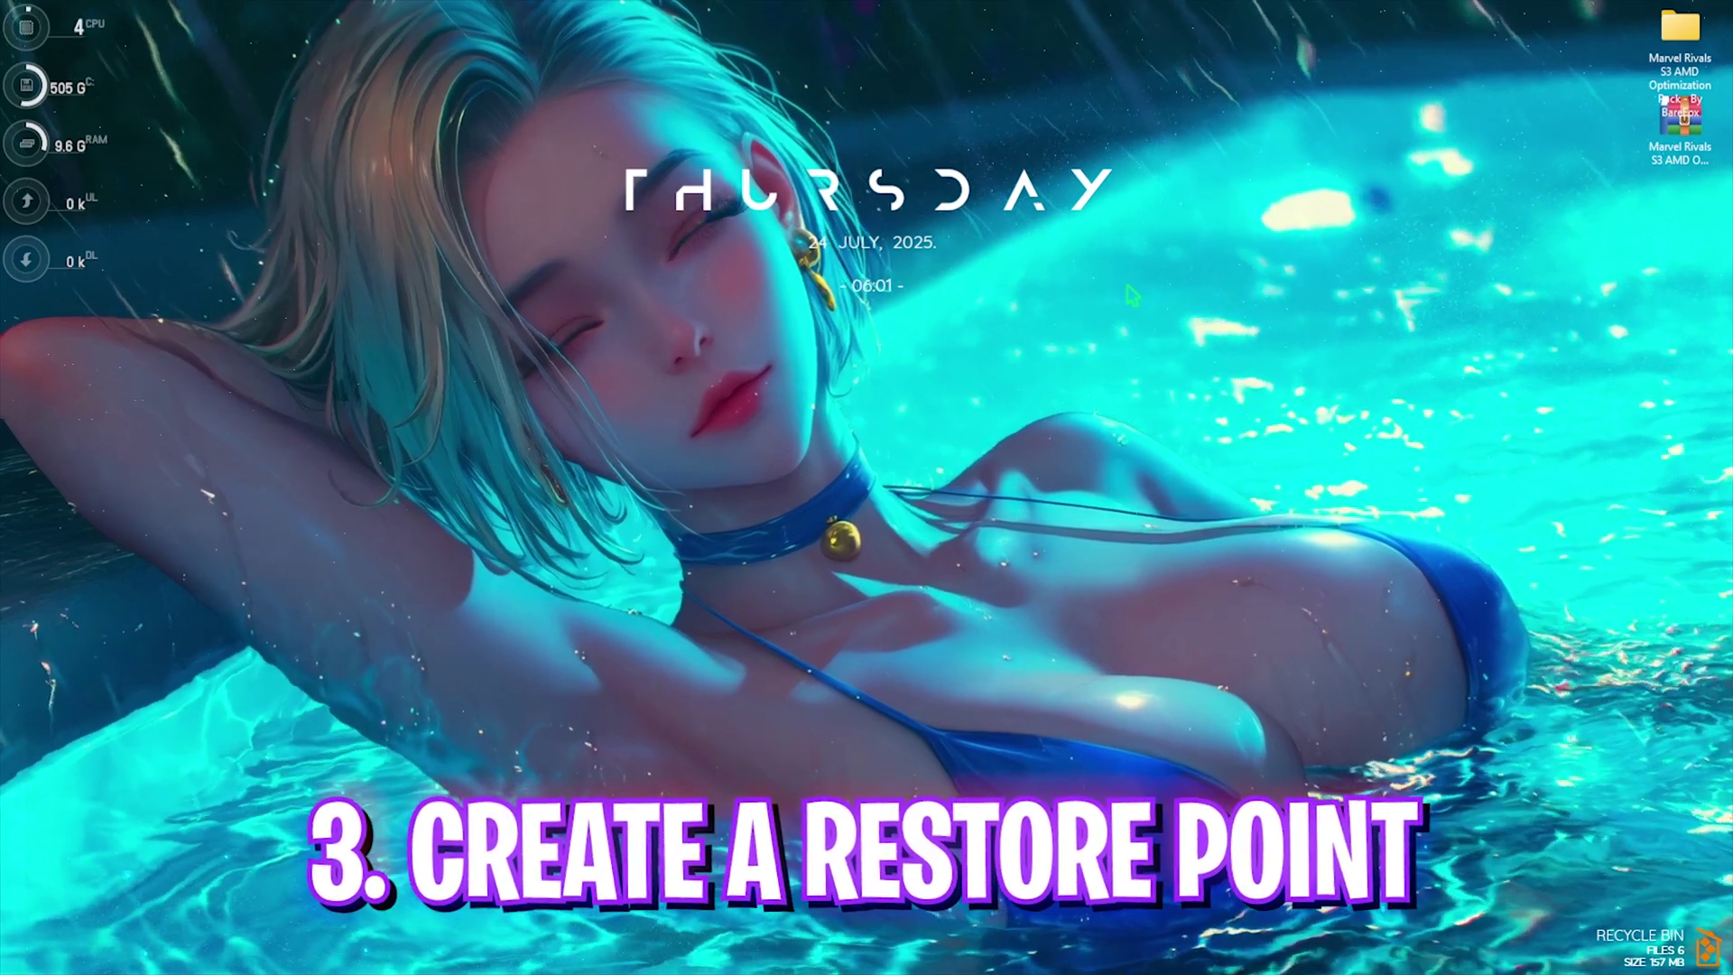
key("super")
type("create a restore point")
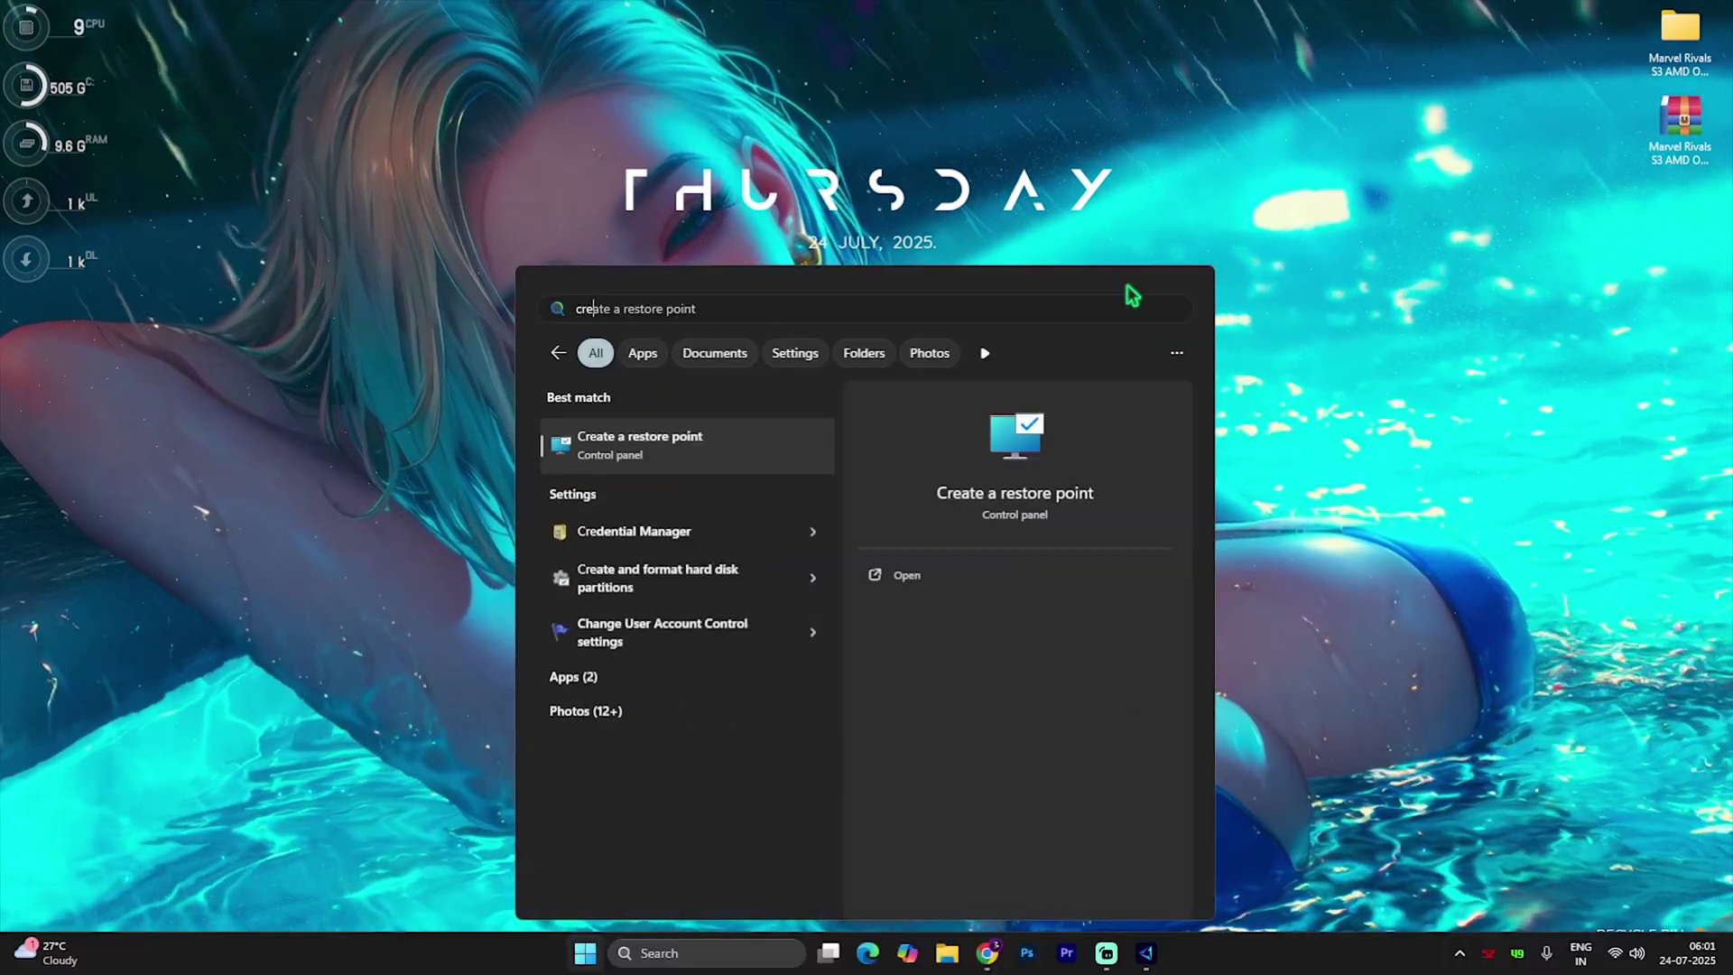
key("Return")
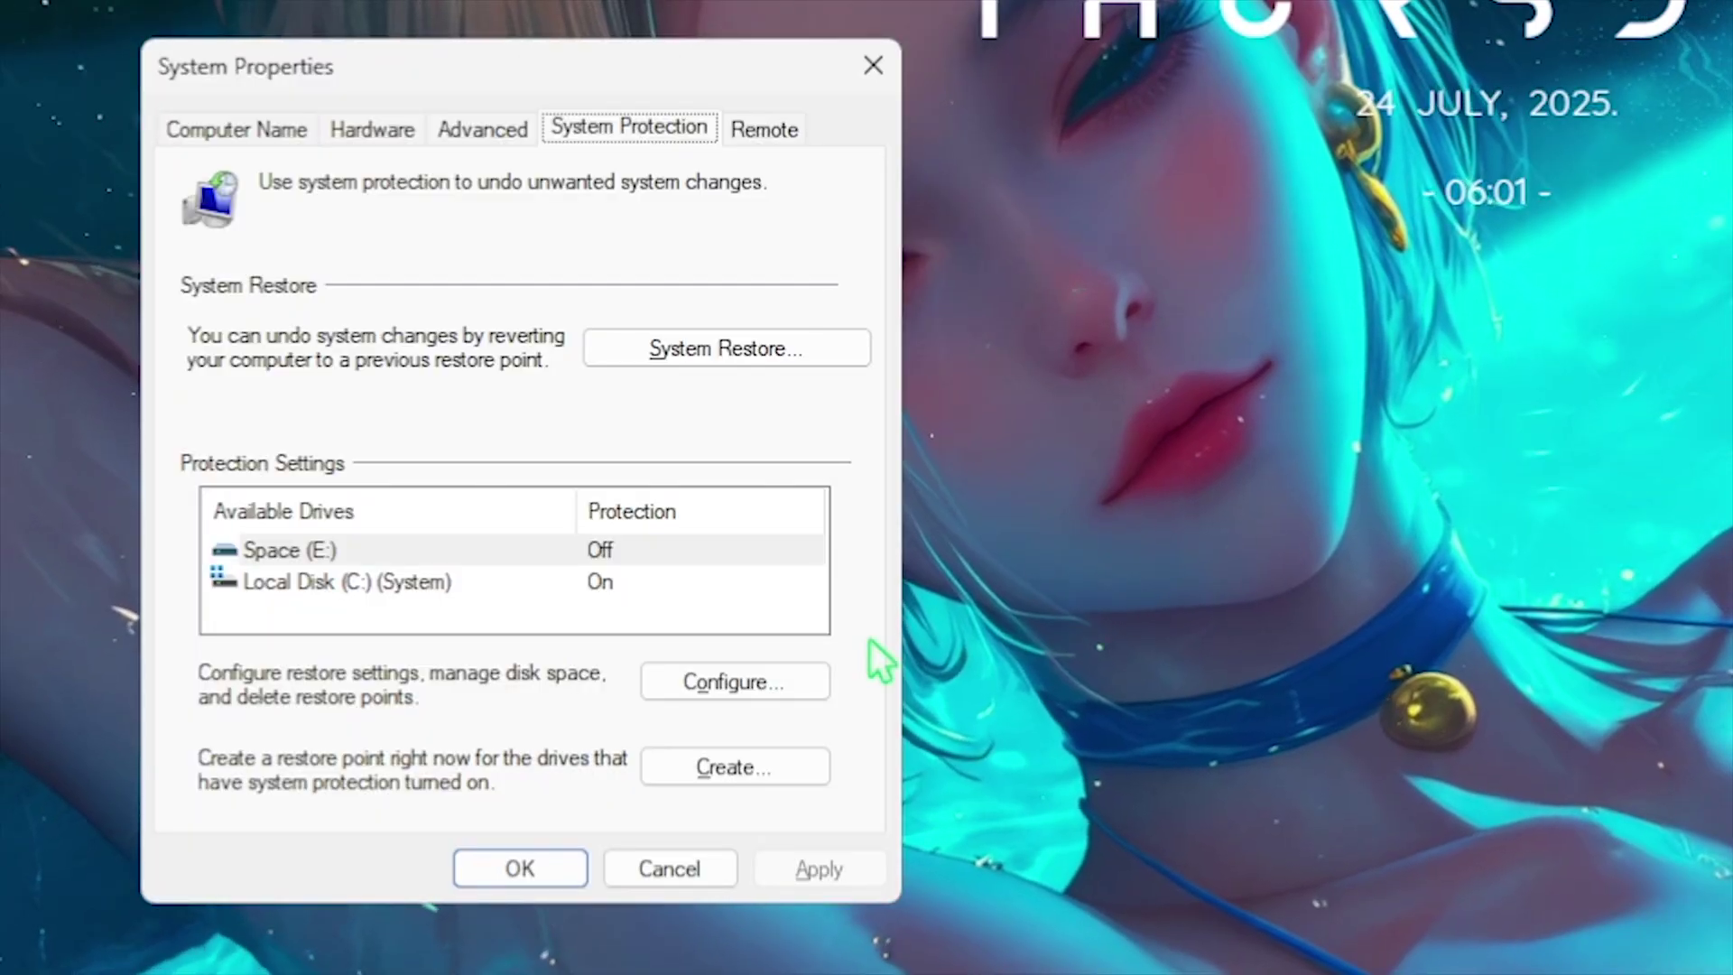
Create a restore point named MR for Local Disk (C:)
left_click(518, 581)
left_click(693, 775)
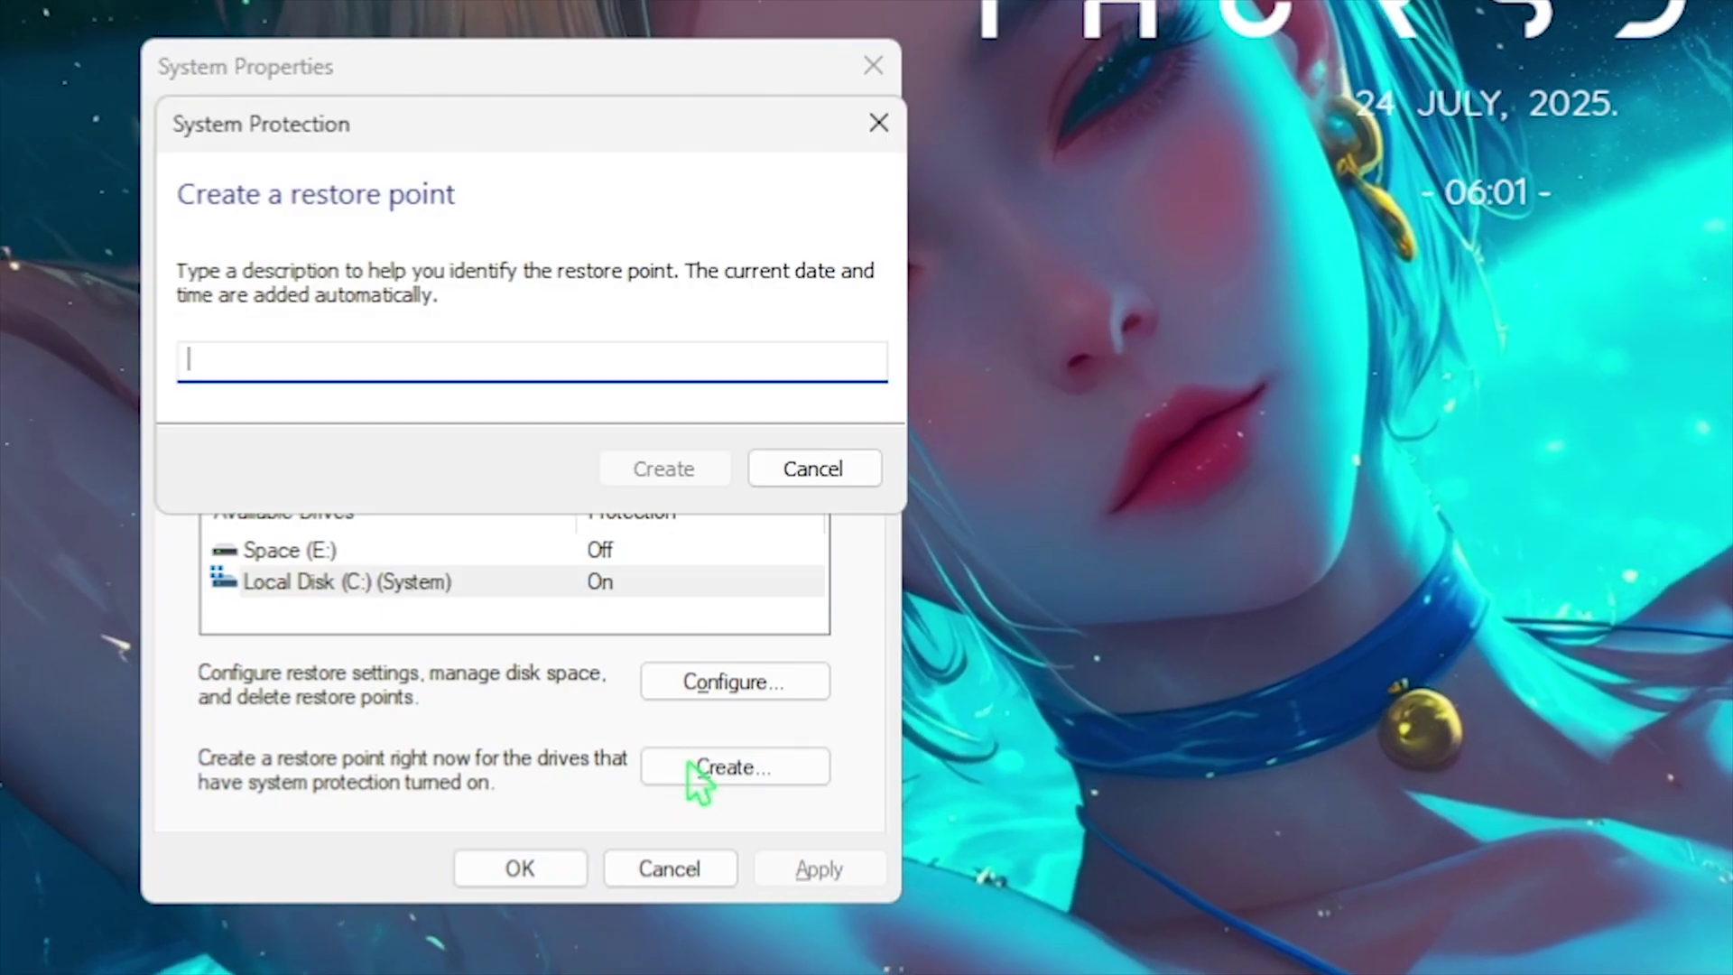
type("MR")
key("Return")
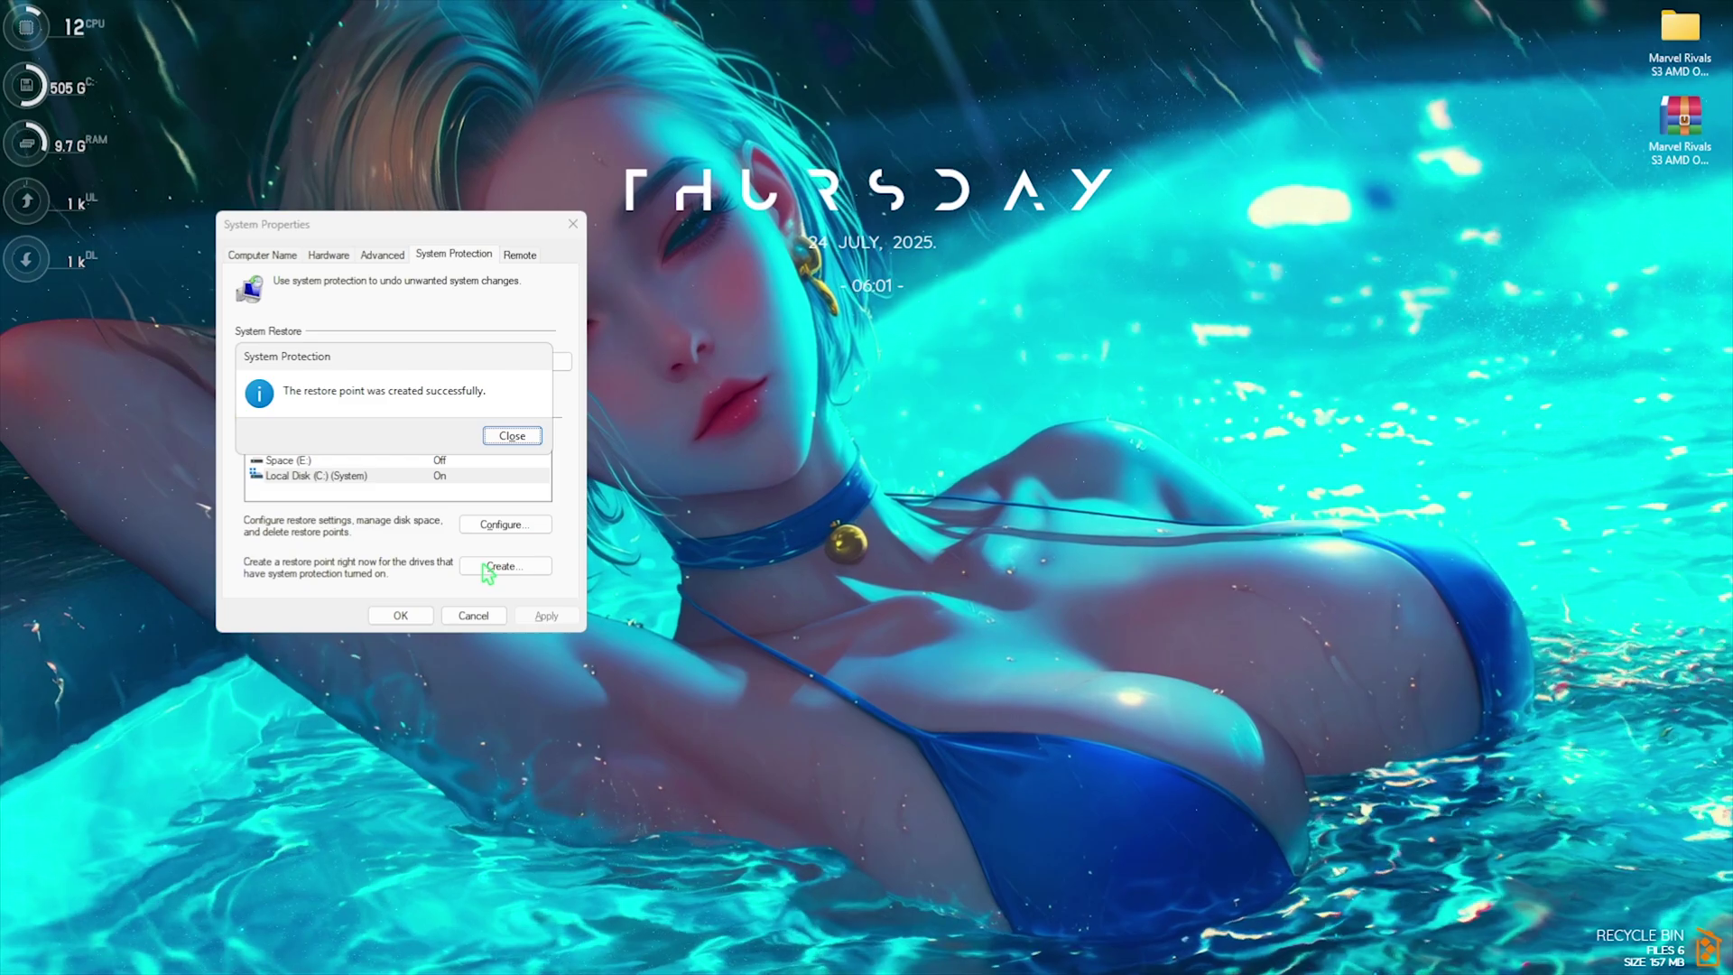
left_click(512, 436)
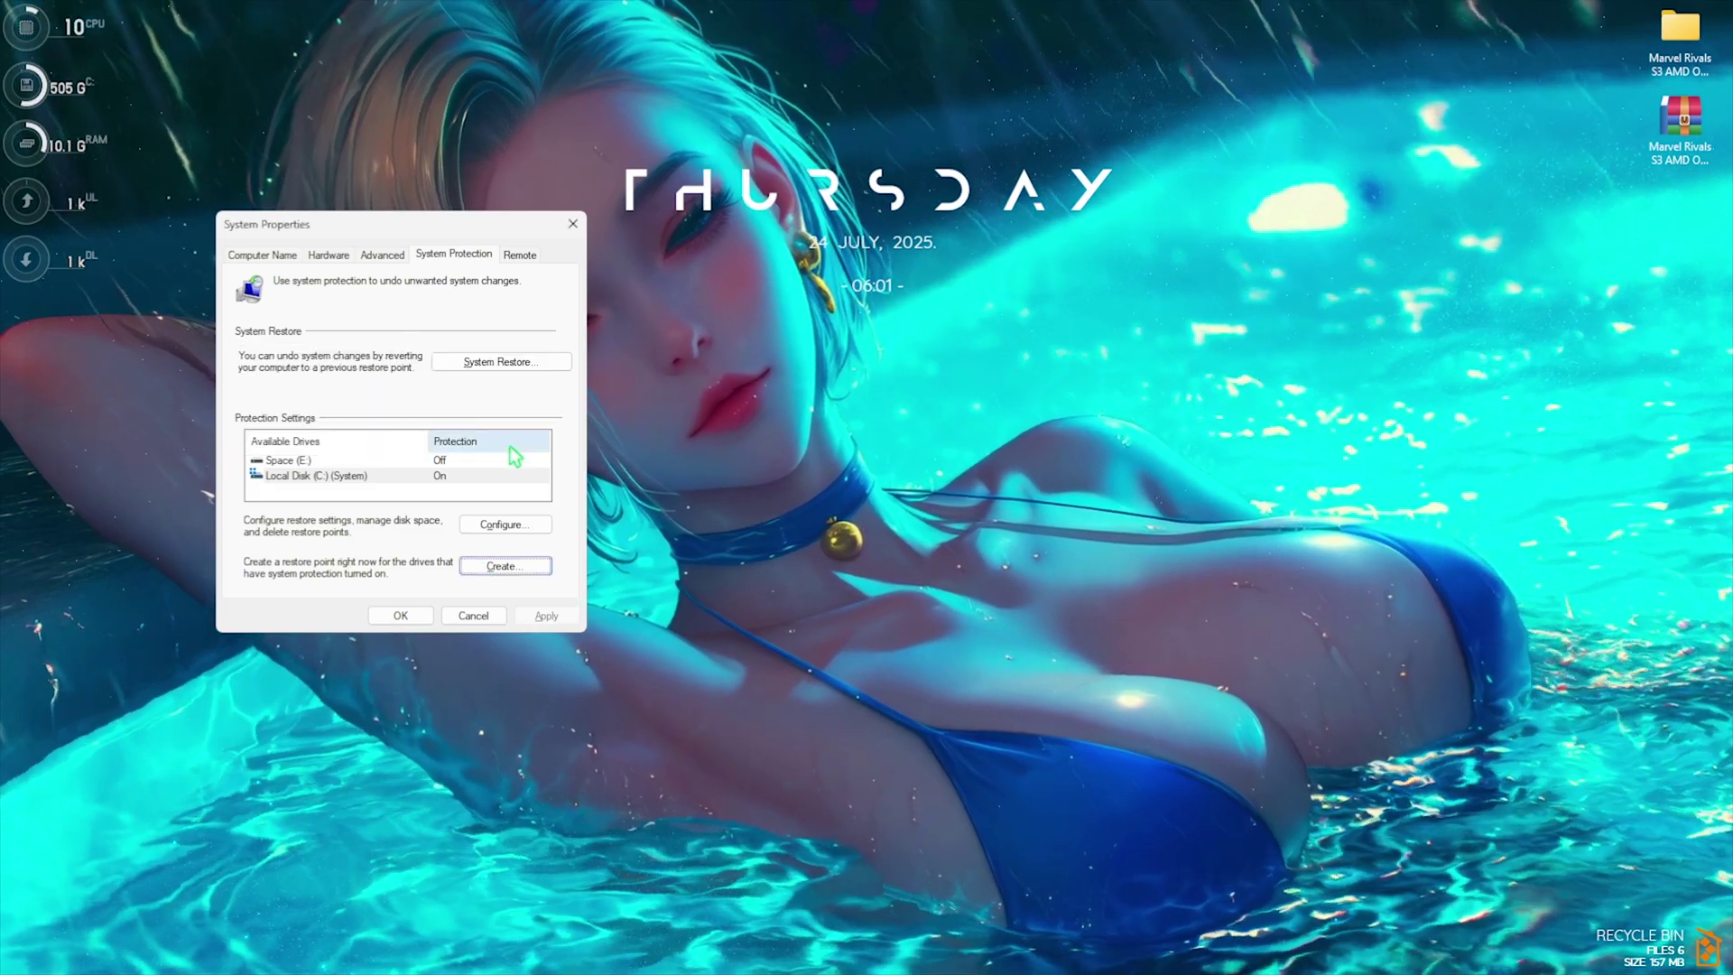
Close System Properties and open the pack's '1 - Marvel Rivals Priority' folder in maximized Explorer
left_click(578, 230)
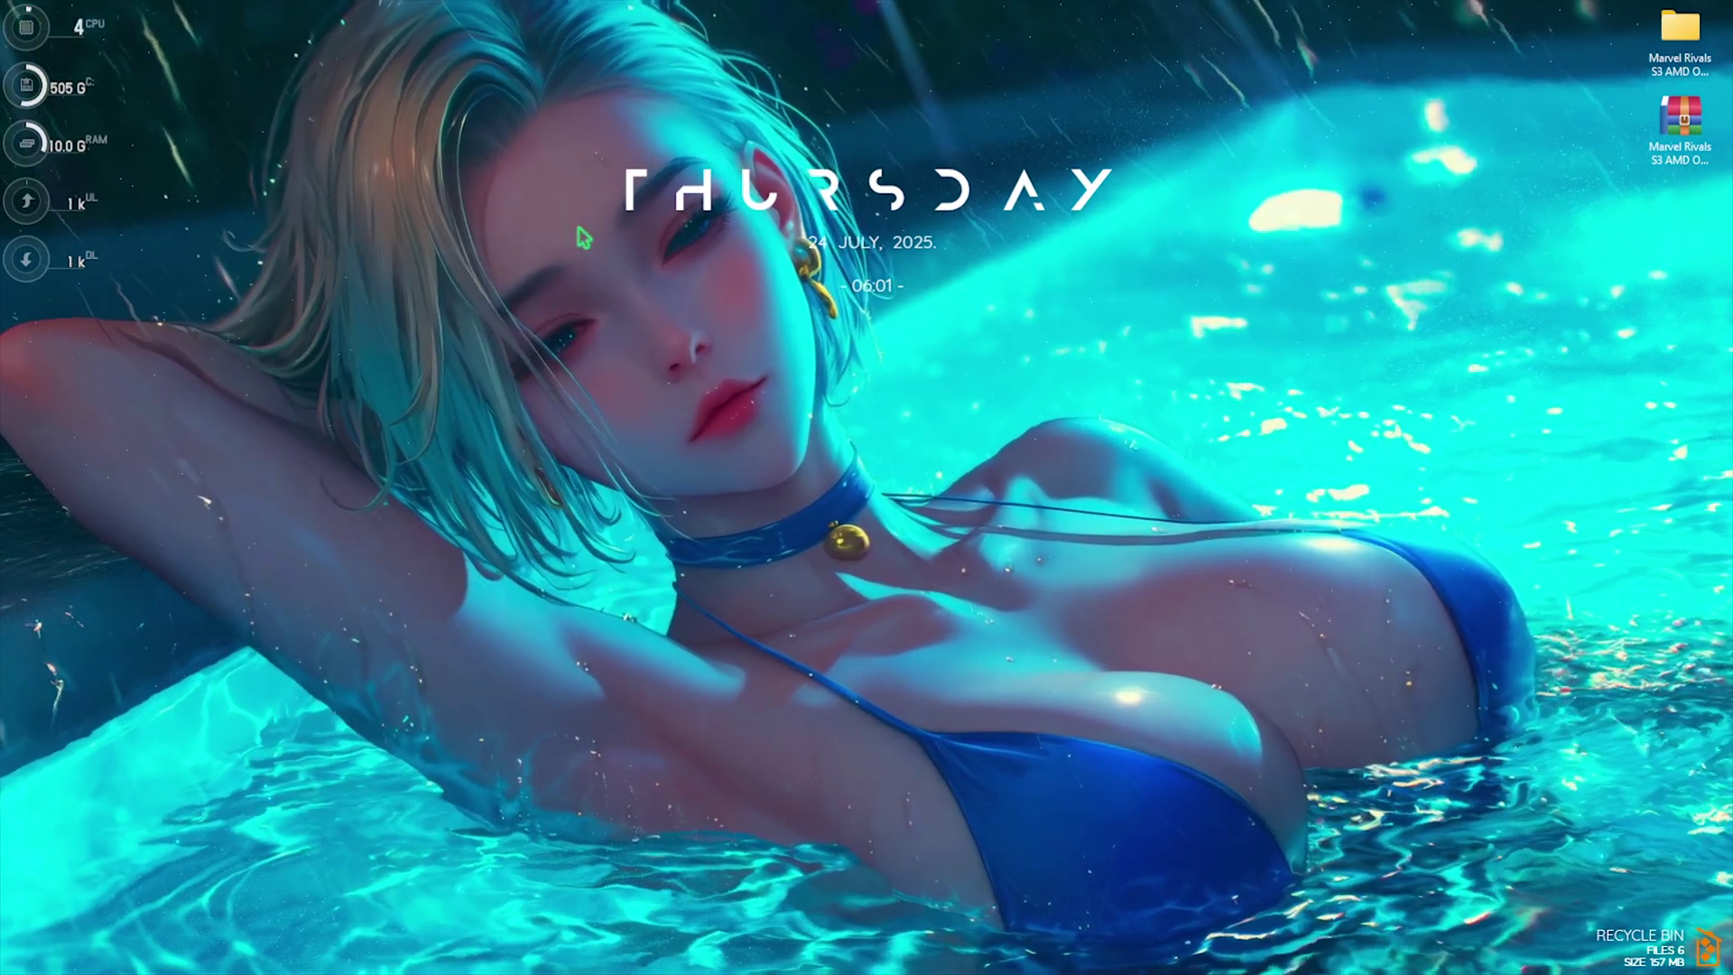
double_click(1670, 35)
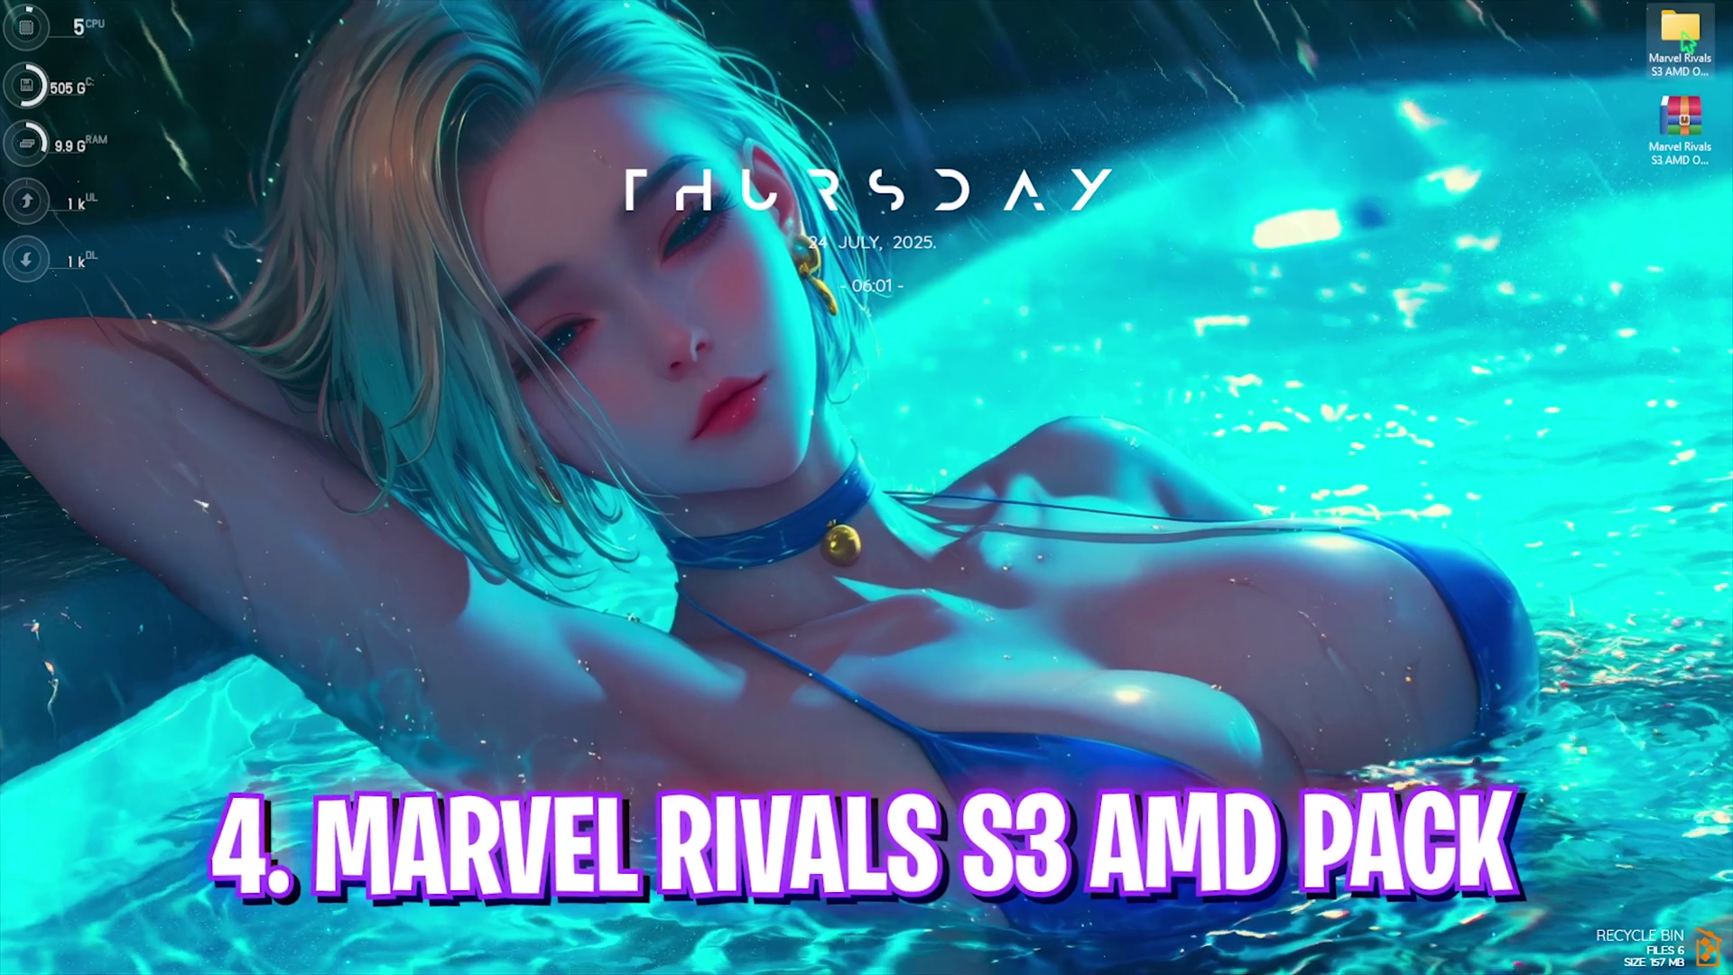
left_click(1300, 149)
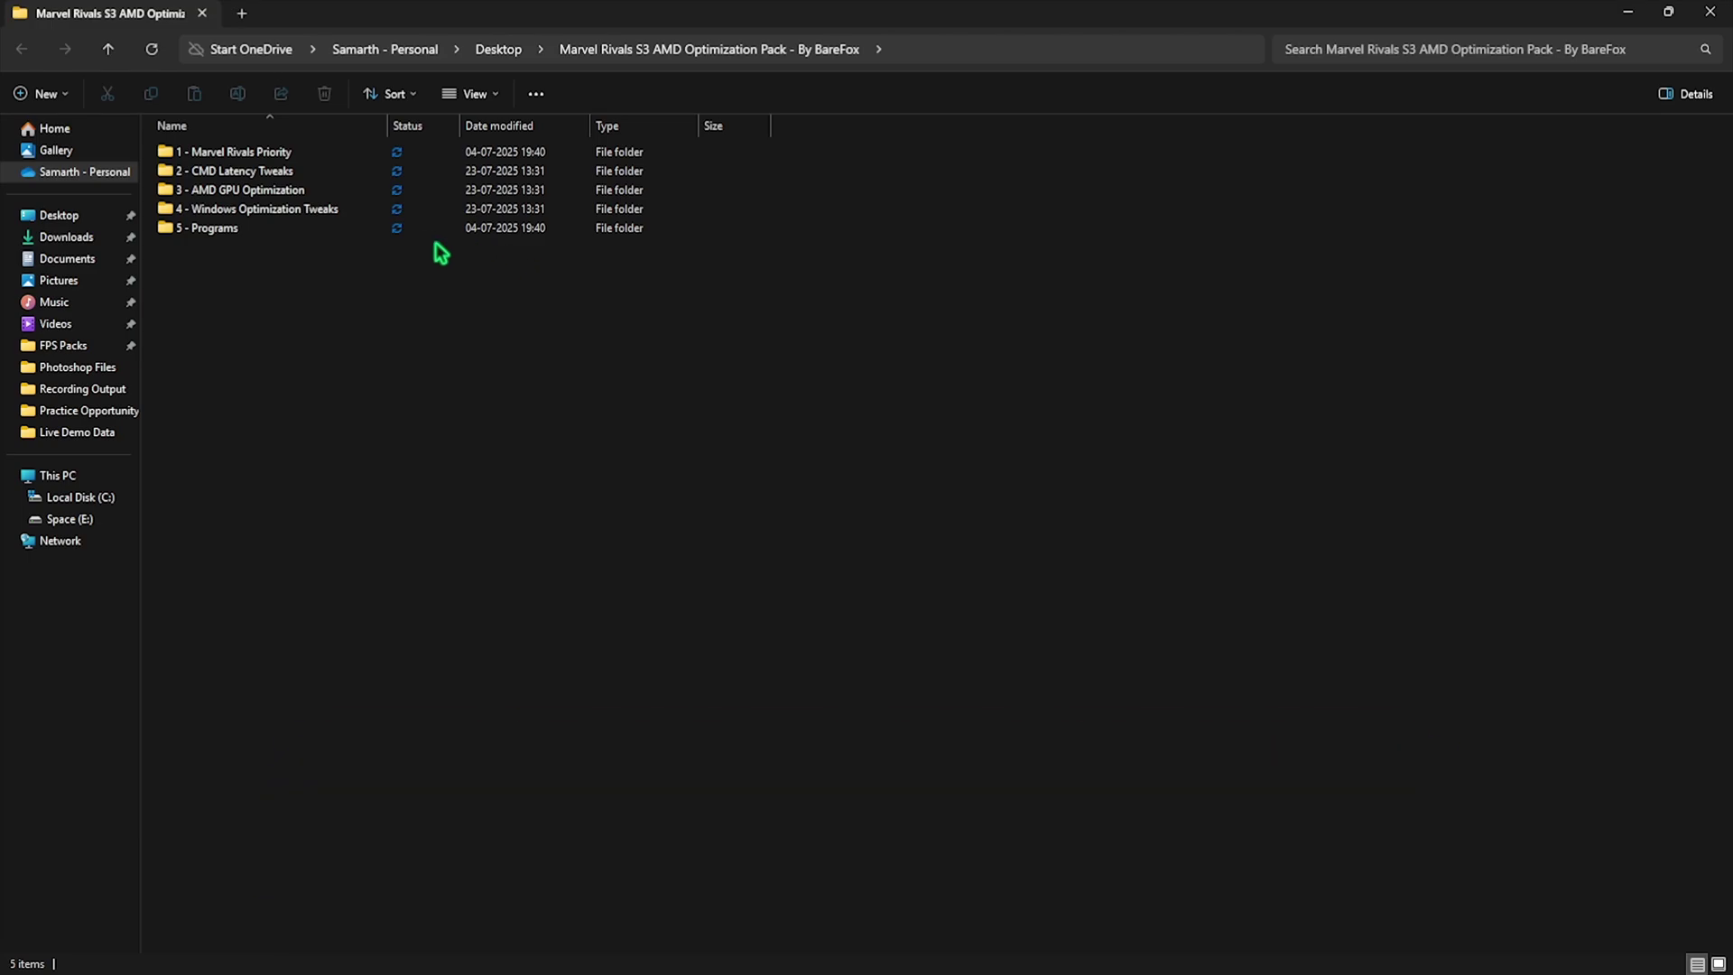
double_click(290, 156)
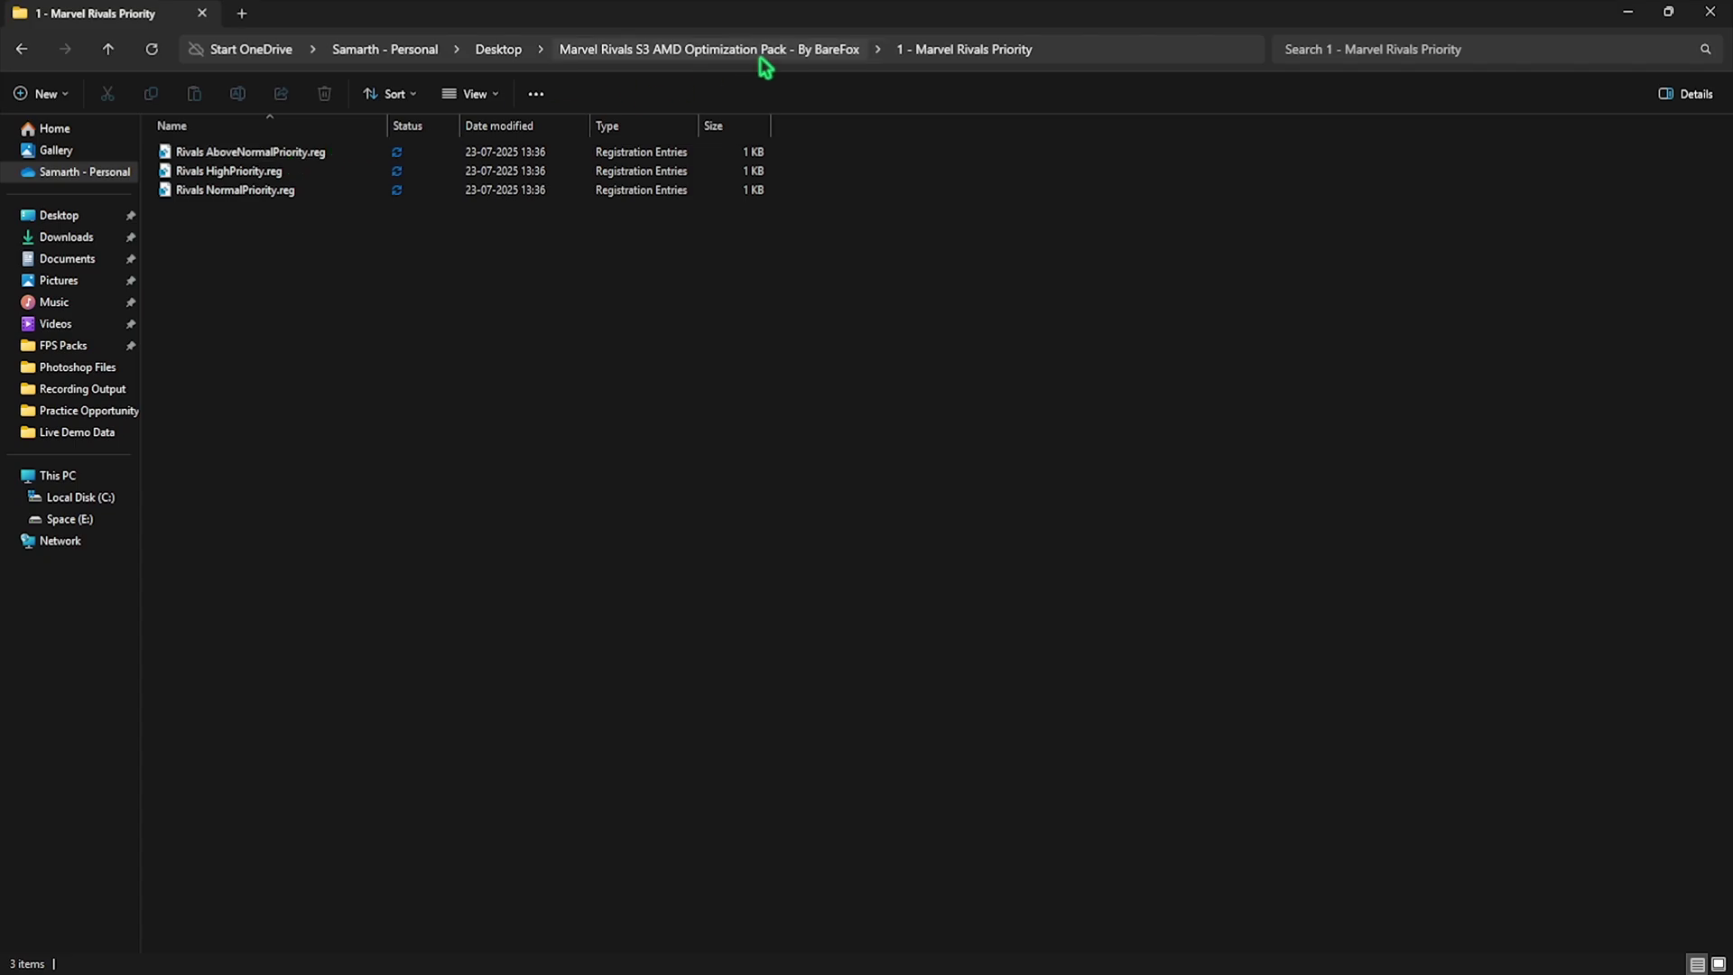
Open the '2 - CMD Latency Tweaks' folder and inspect Disable Memory Compression.cmd
left_click(765, 59)
double_click(307, 177)
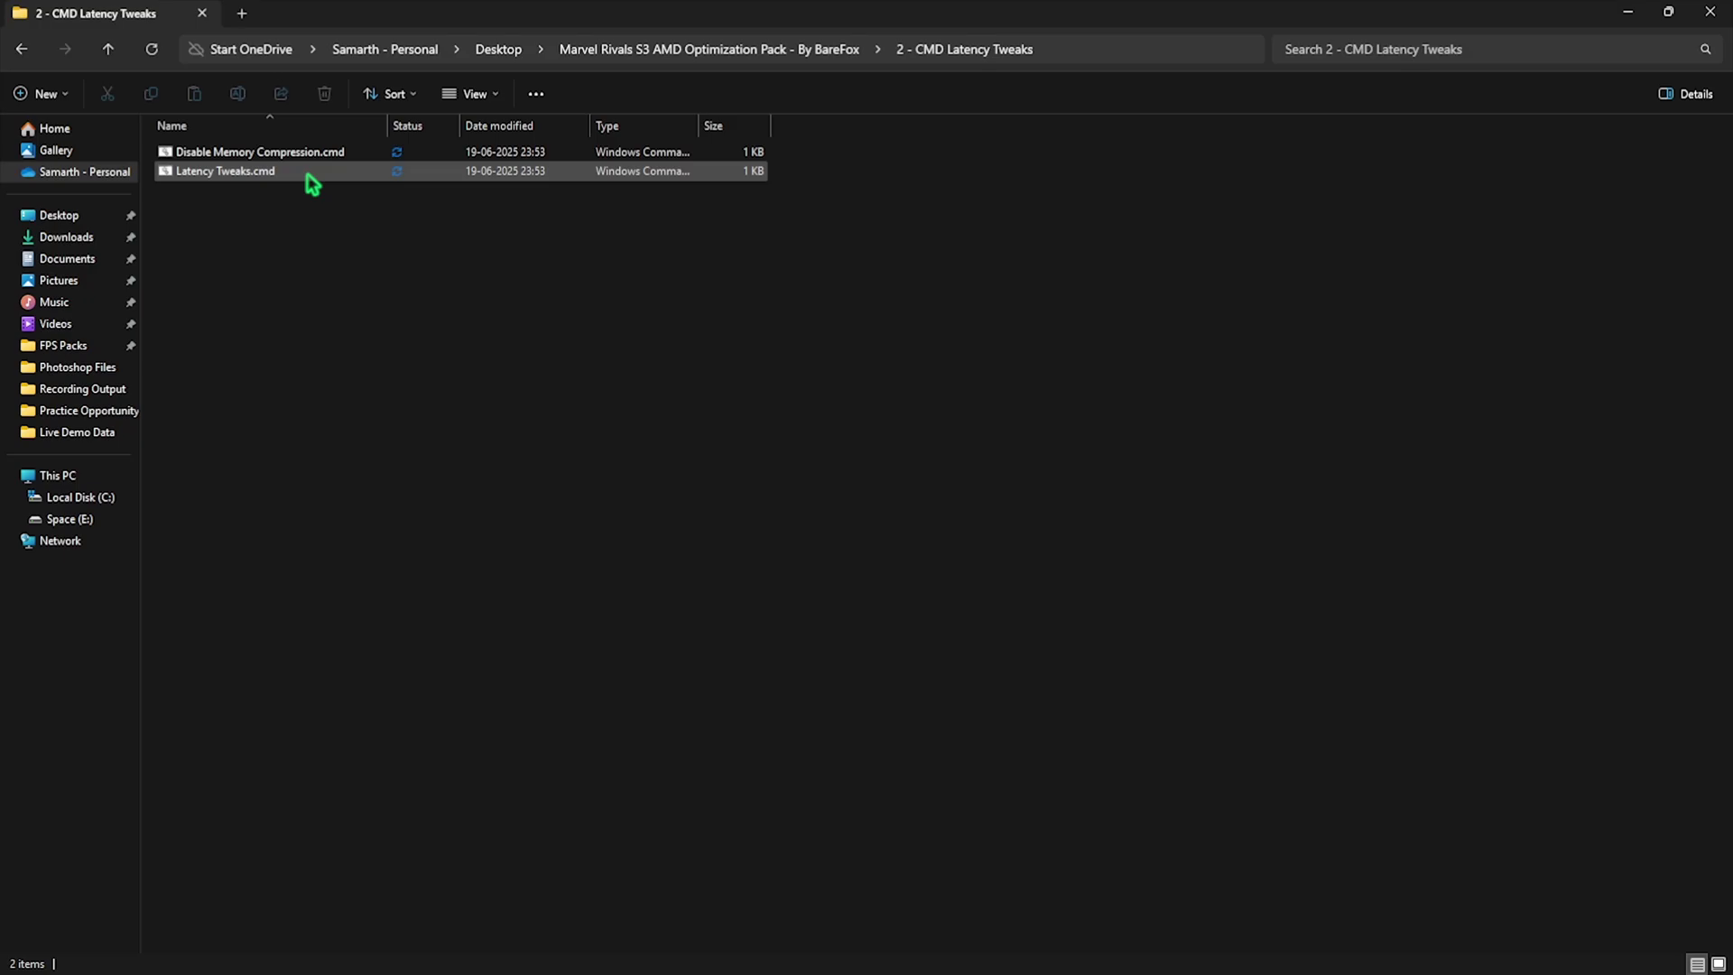
left_click(303, 157)
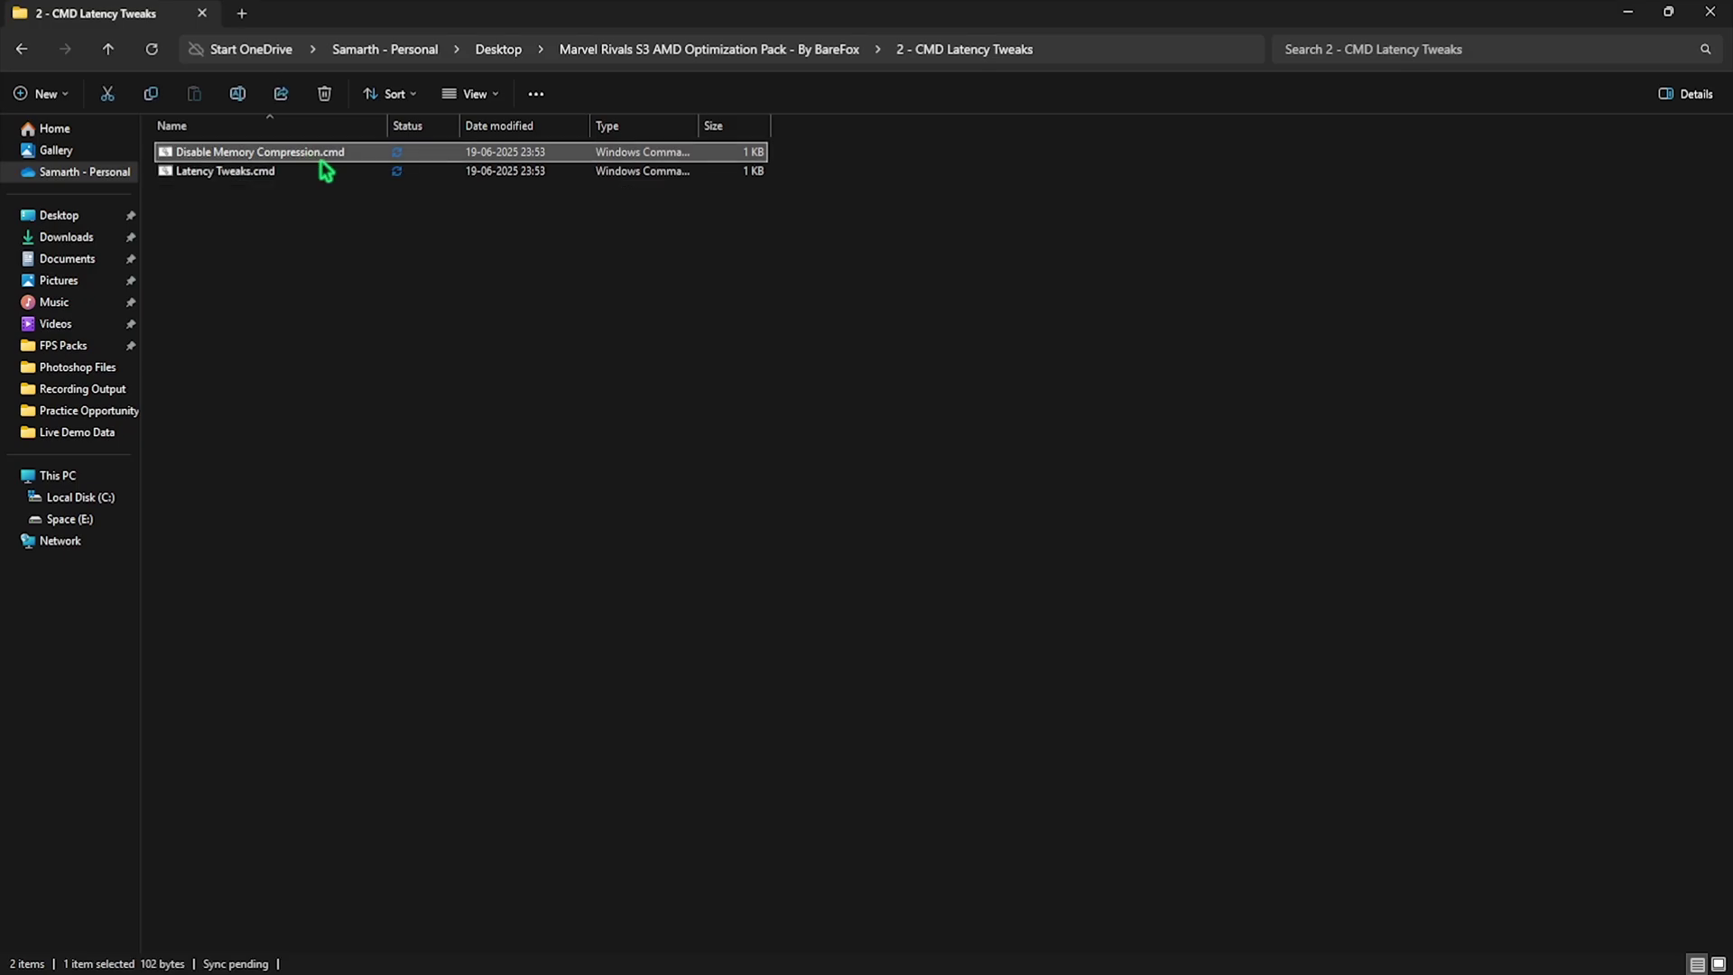
right_click(315, 162)
left_click(256, 224)
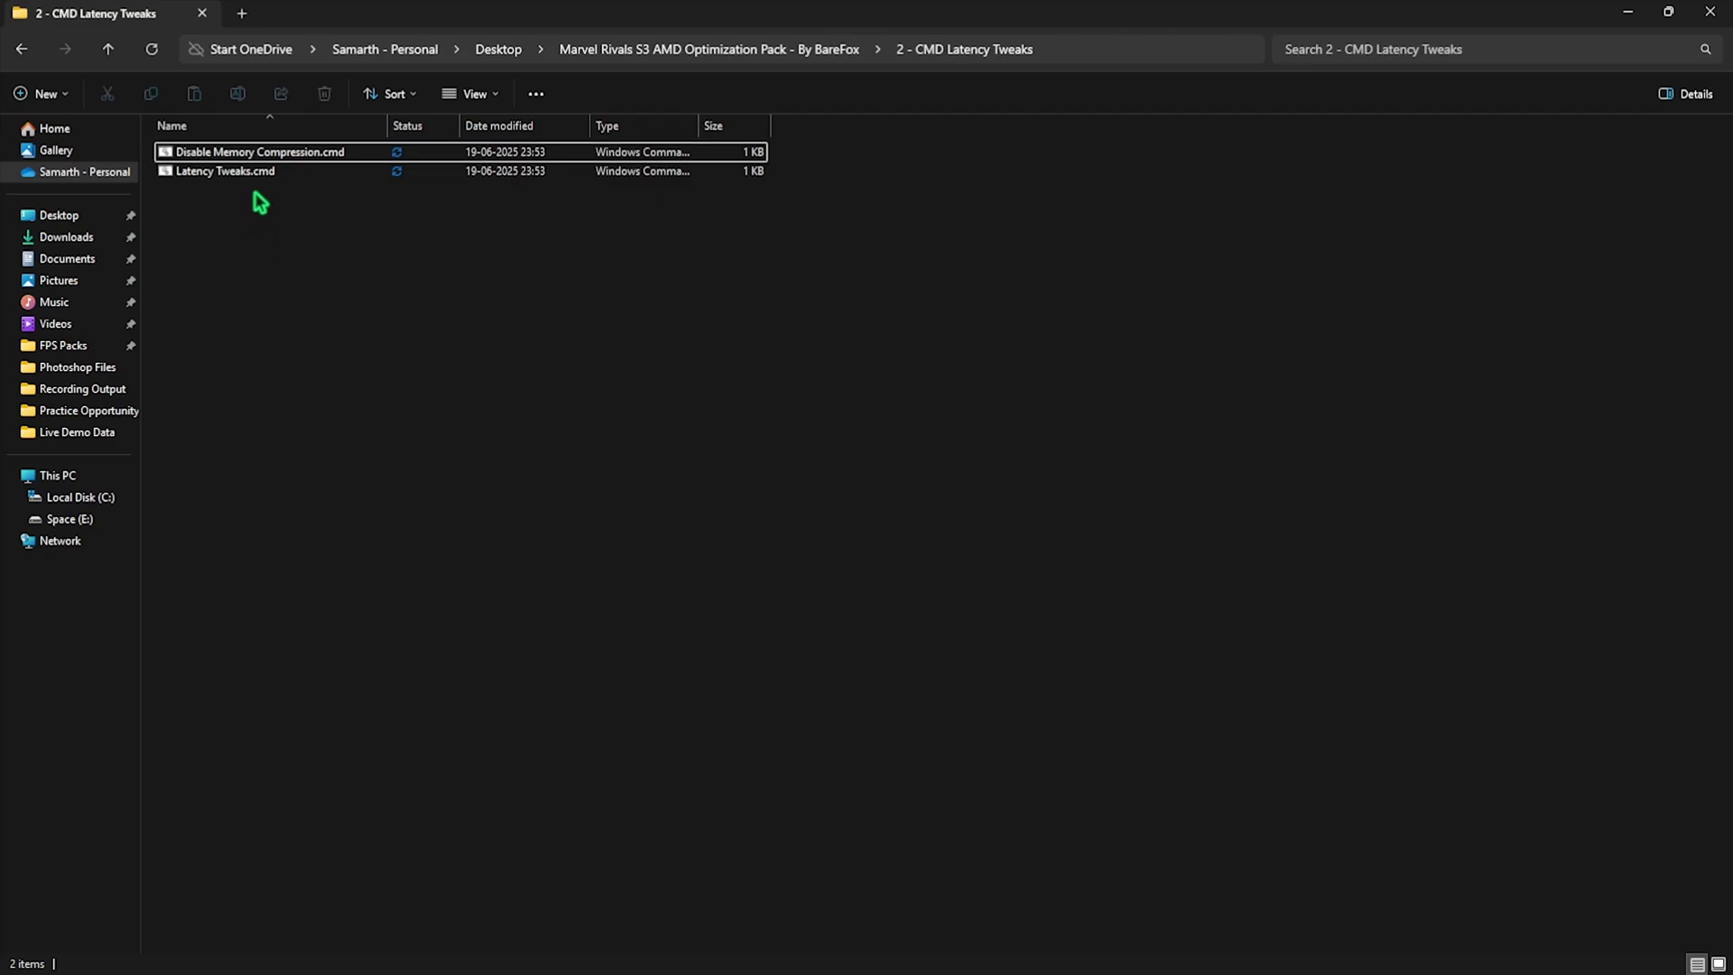
Review Latency Tweaks.cmd's bcdedit commands in Notepad, then return to the pack folder
right_click(244, 172)
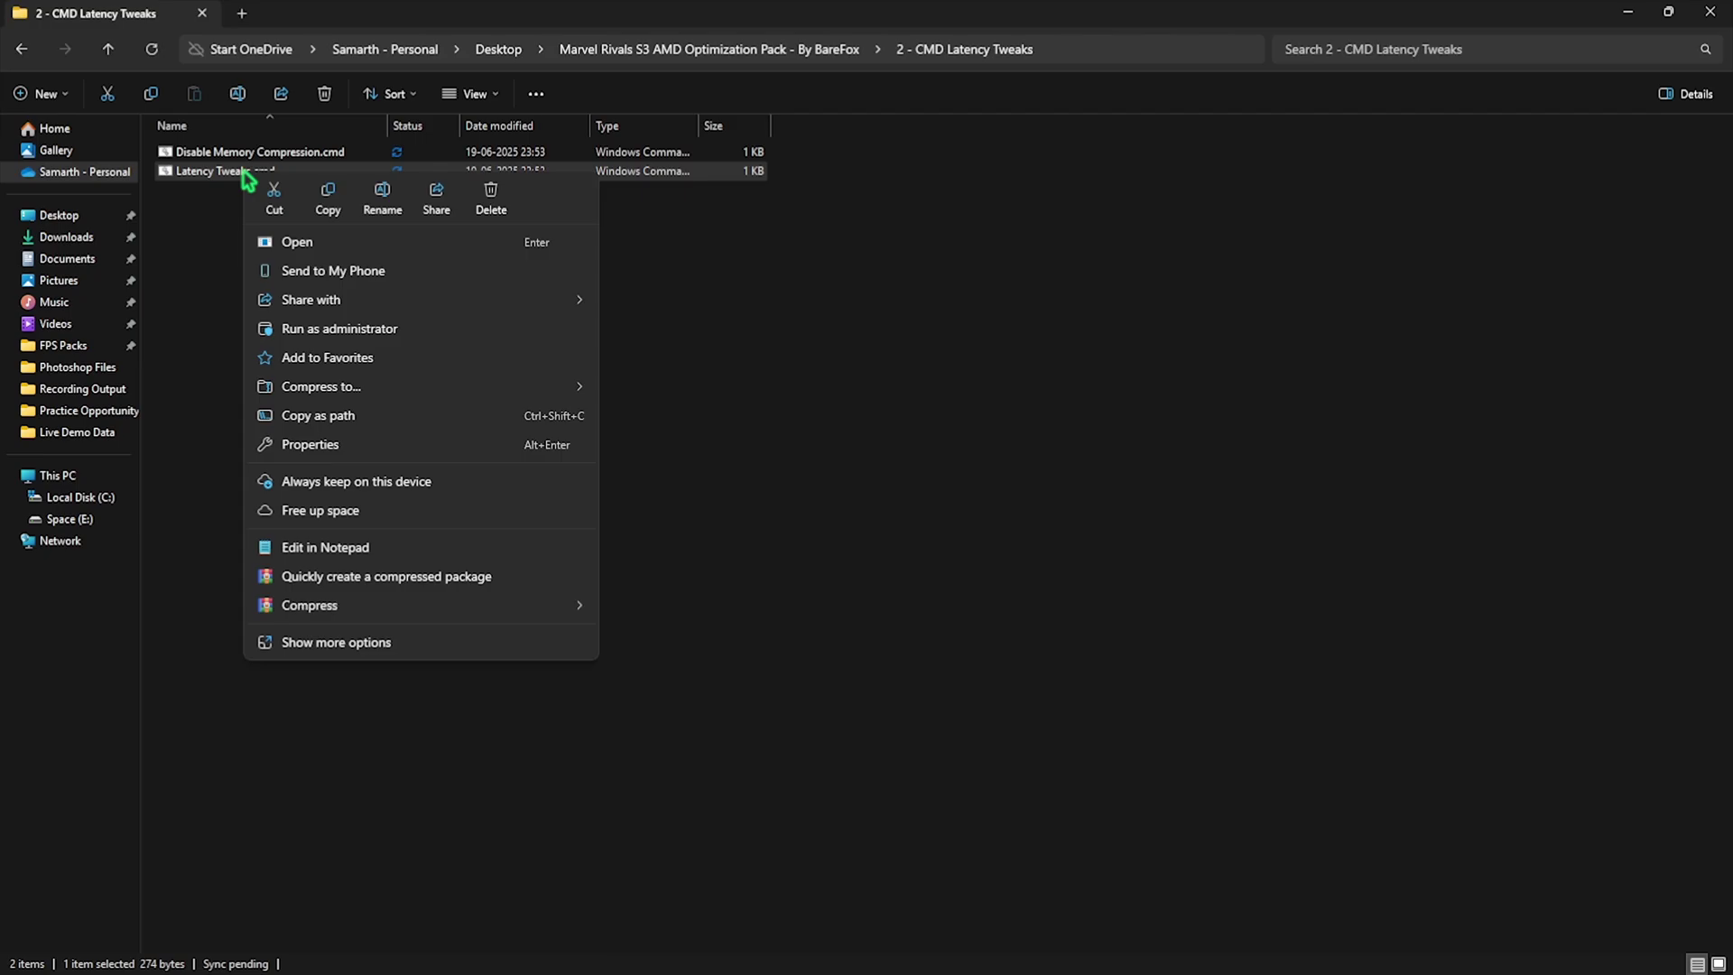
left_click(287, 555)
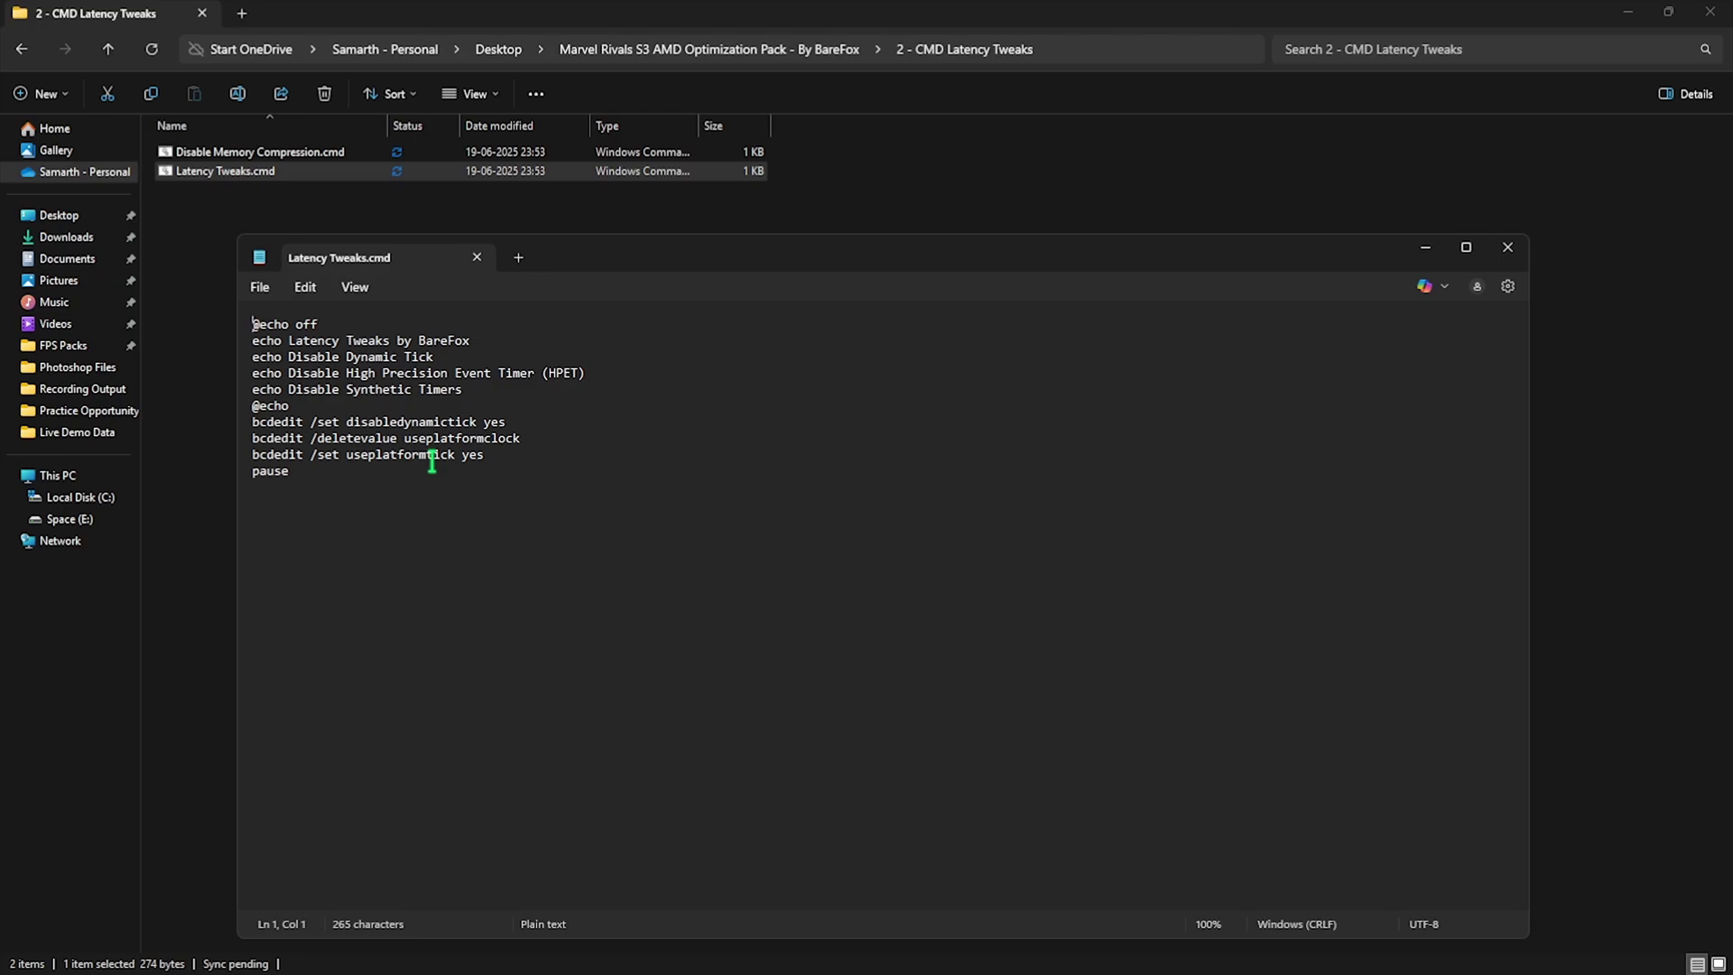
left_click(477, 258)
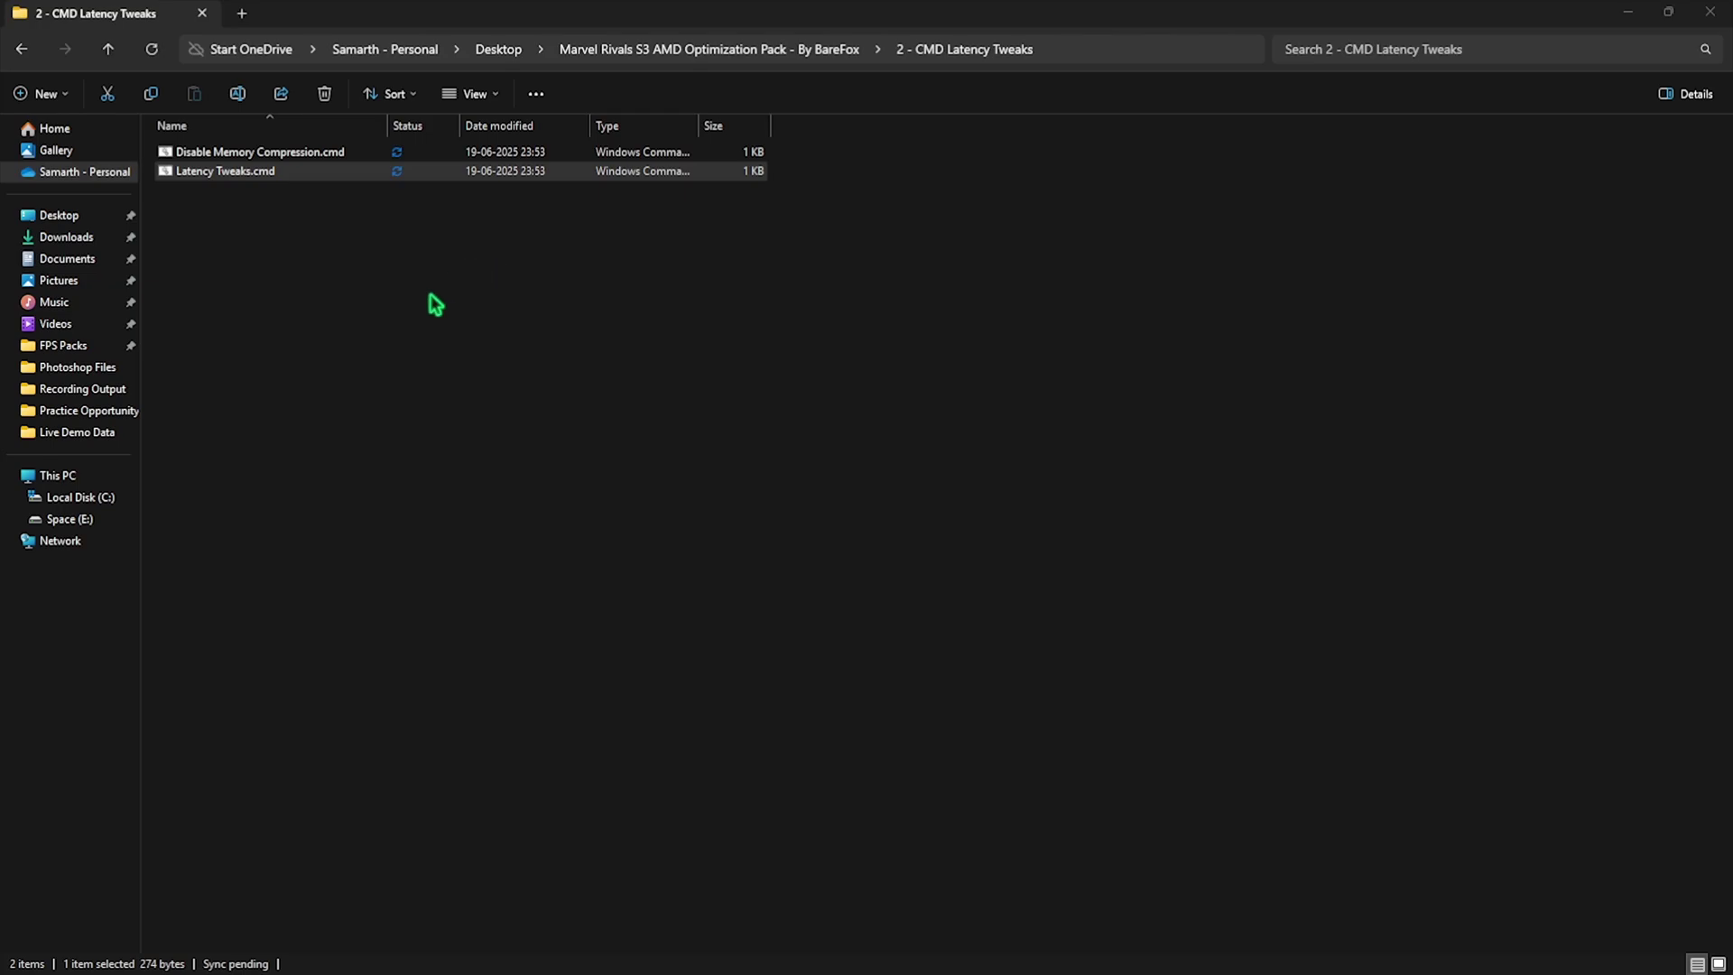
left_click(722, 50)
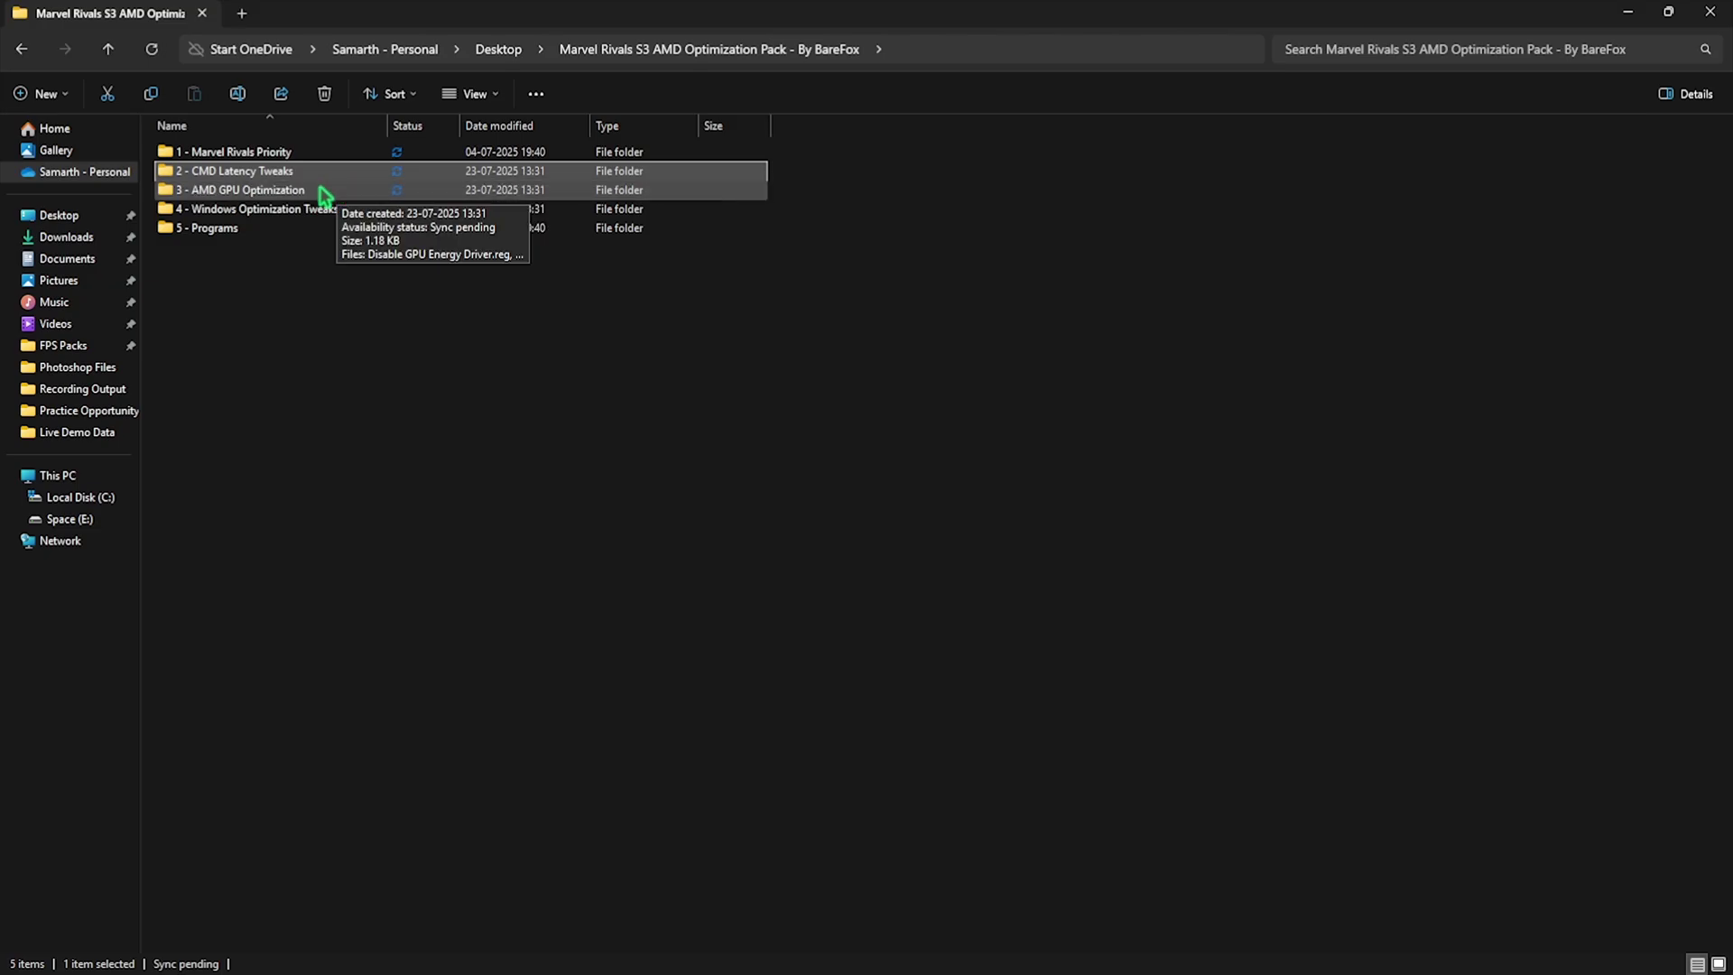
Open '3 - AMD GPU Optimization' and select its three GPU registry files
double_click(319, 188)
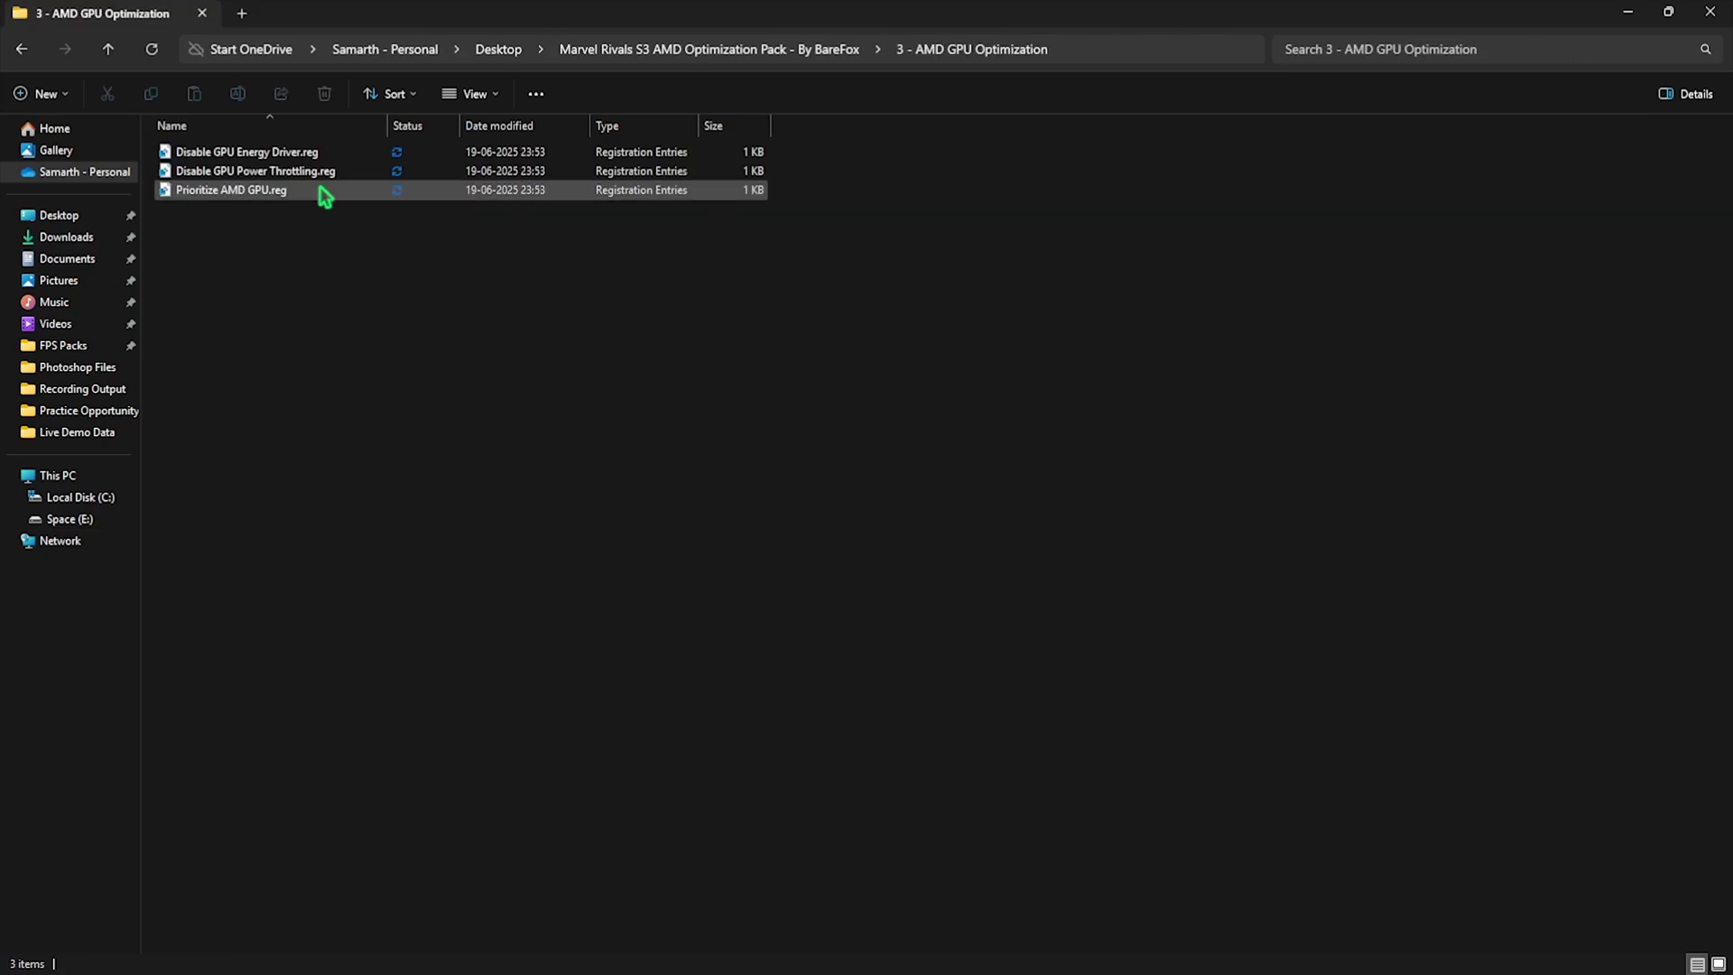
left_click_drag(295, 238, 333, 162)
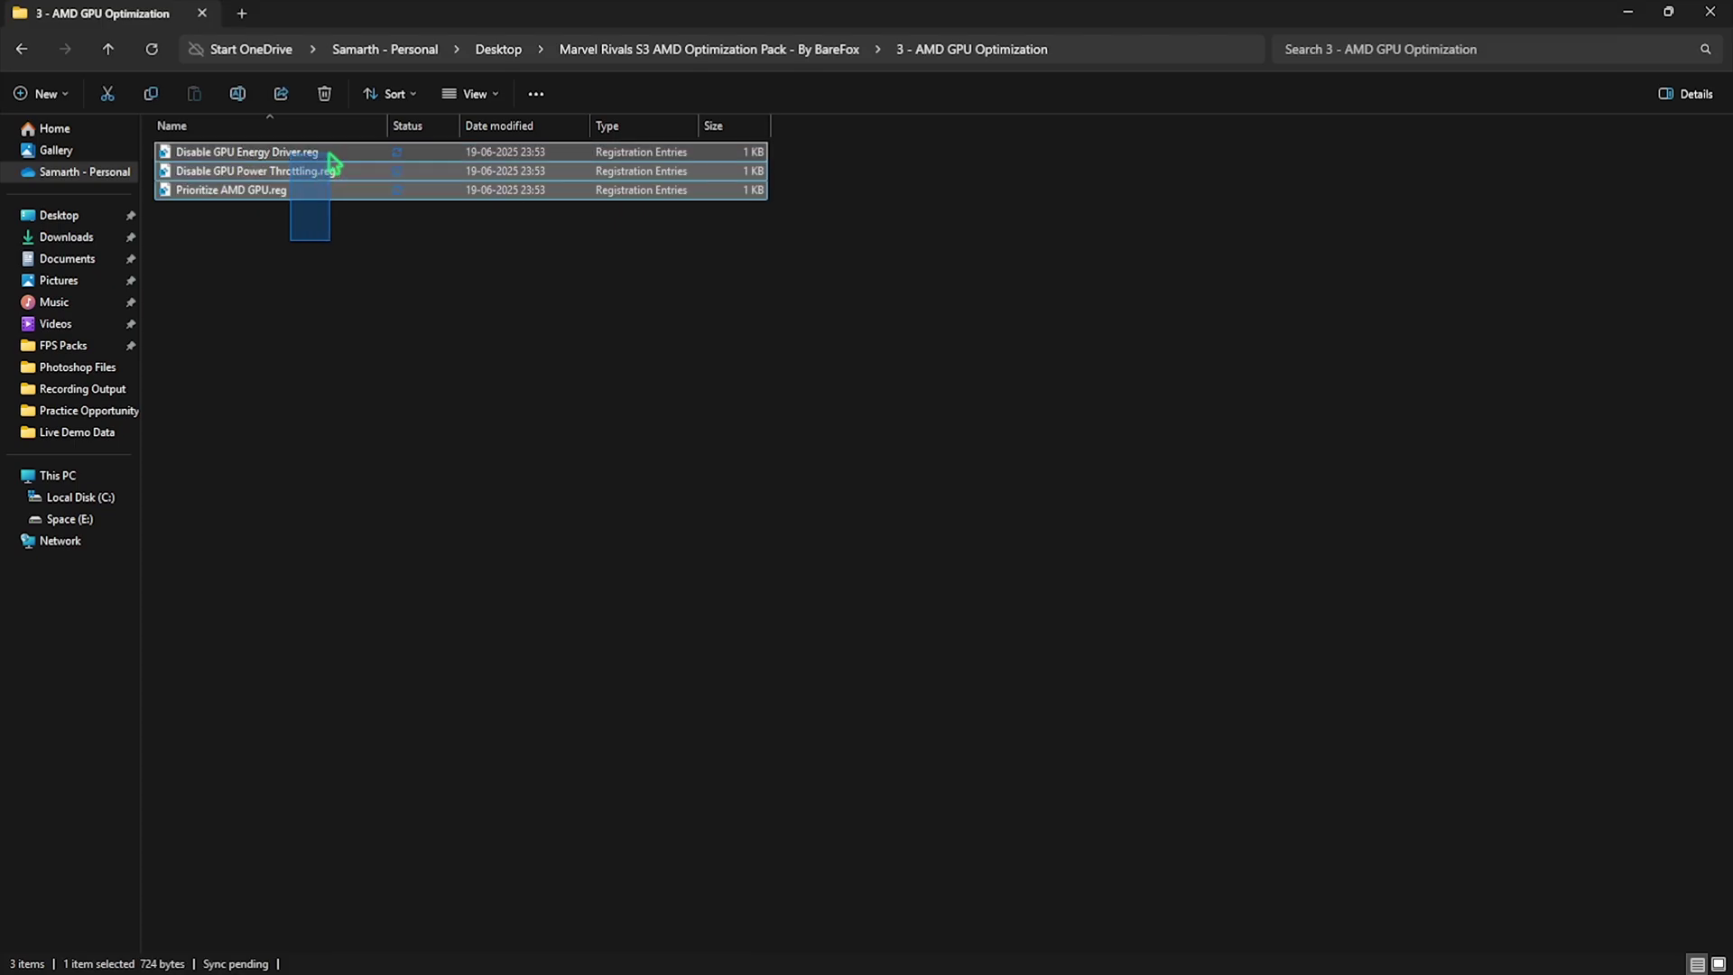
left_click(316, 237)
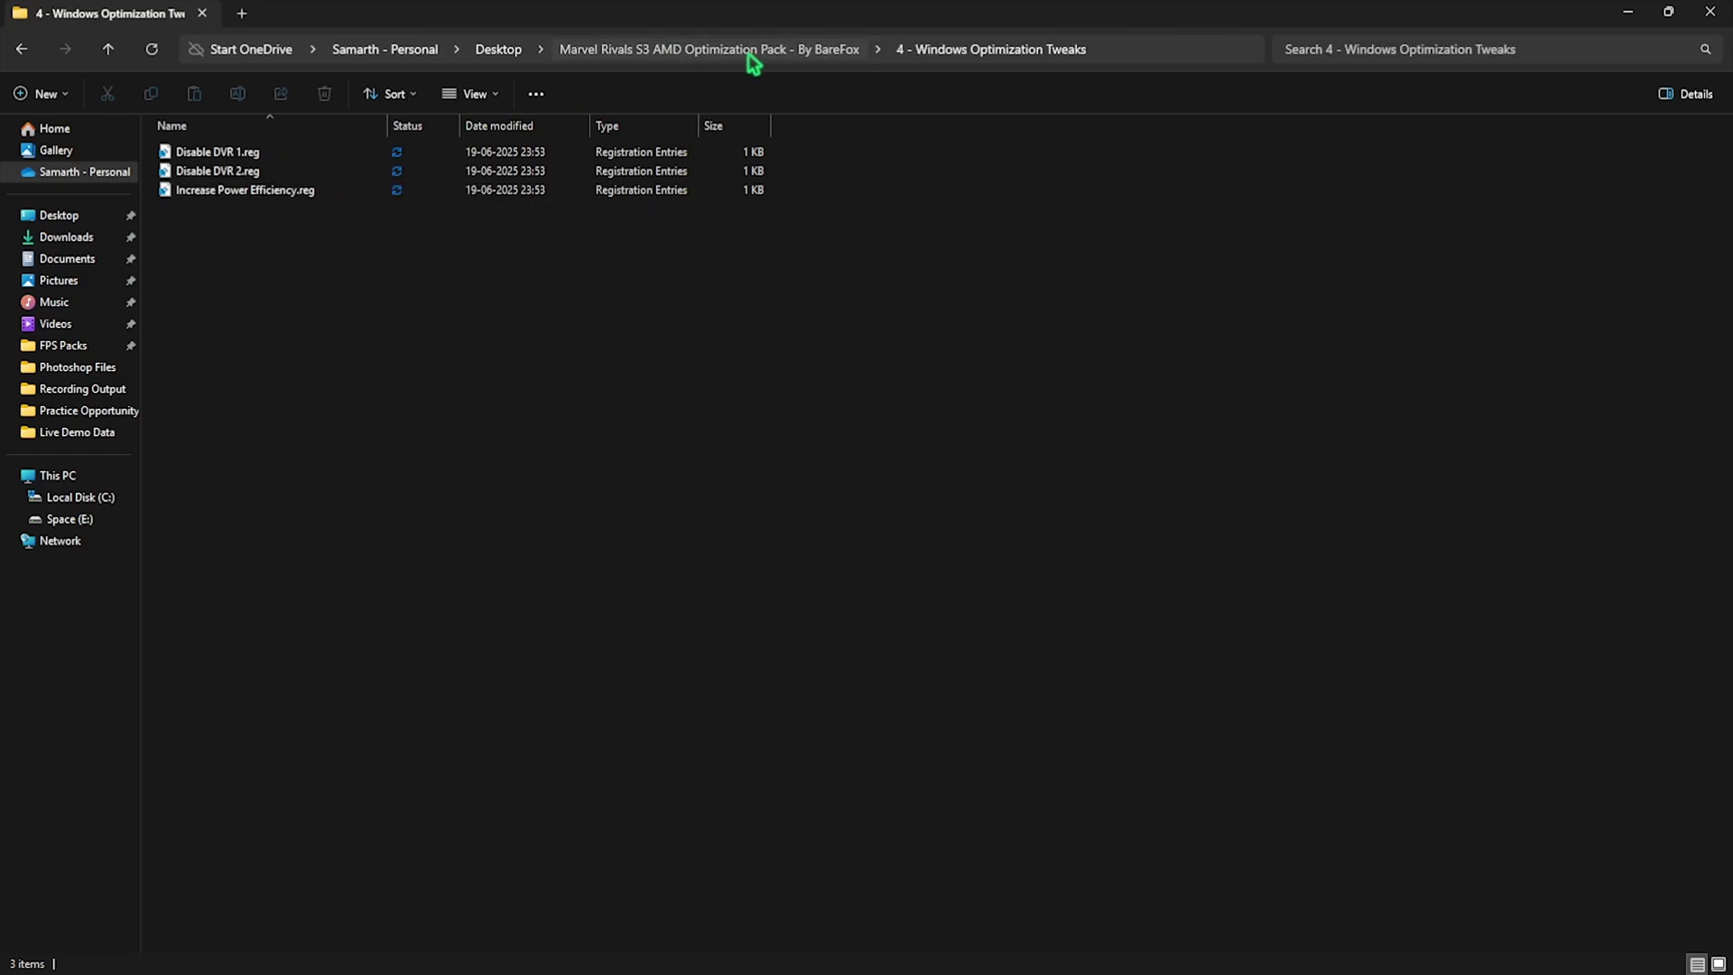
Browse the '4 - Windows Optimization Tweaks' folder's DVR and power efficiency registry files
left_click(750, 51)
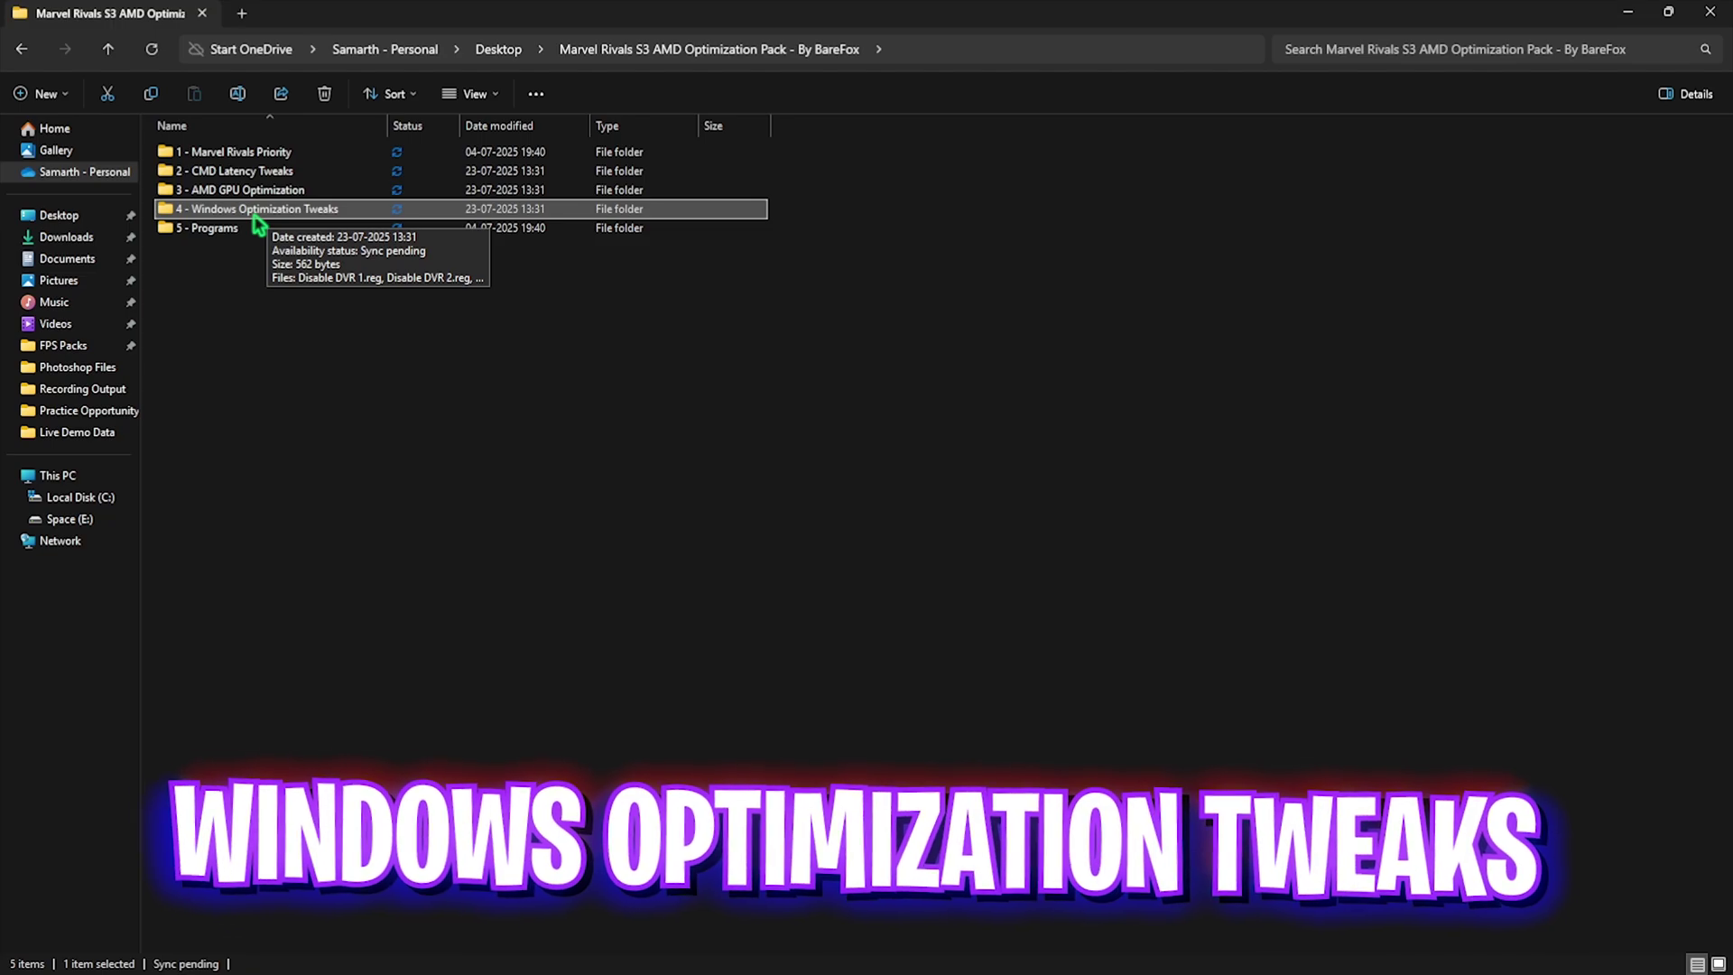
double_click(255, 213)
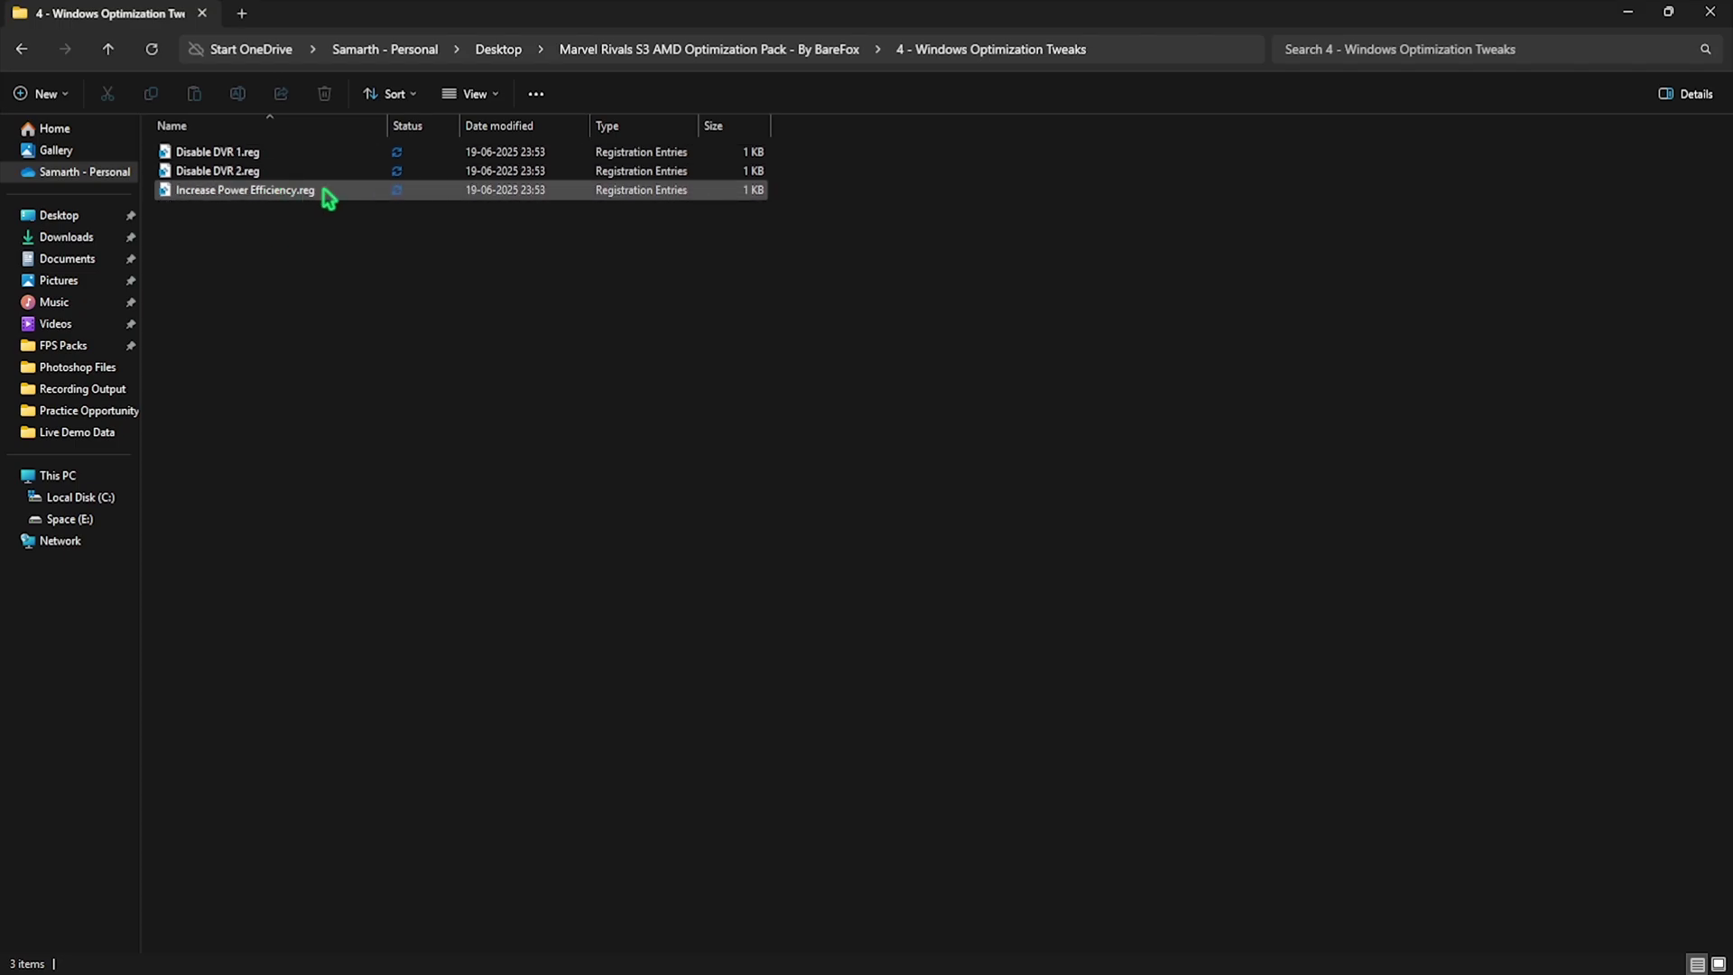
left_click(658, 50)
Run MSI Mode Utility 3.0.exe from '5 - Programs' as administrator
left_click(307, 229)
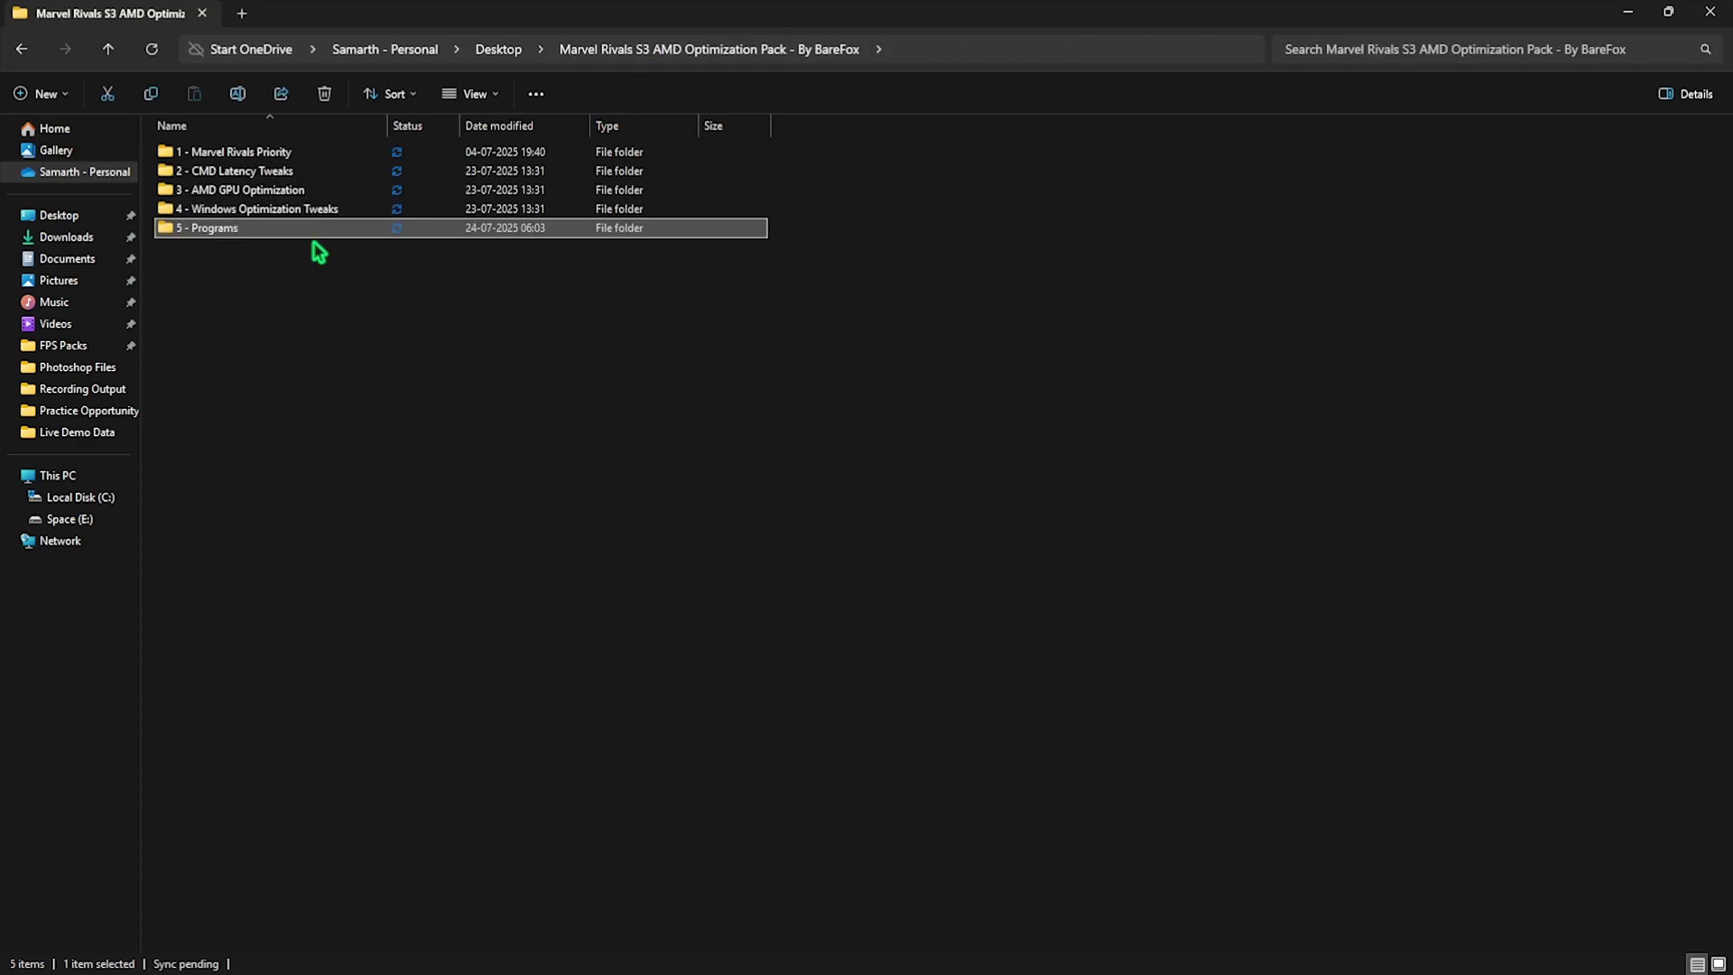
double_click(268, 232)
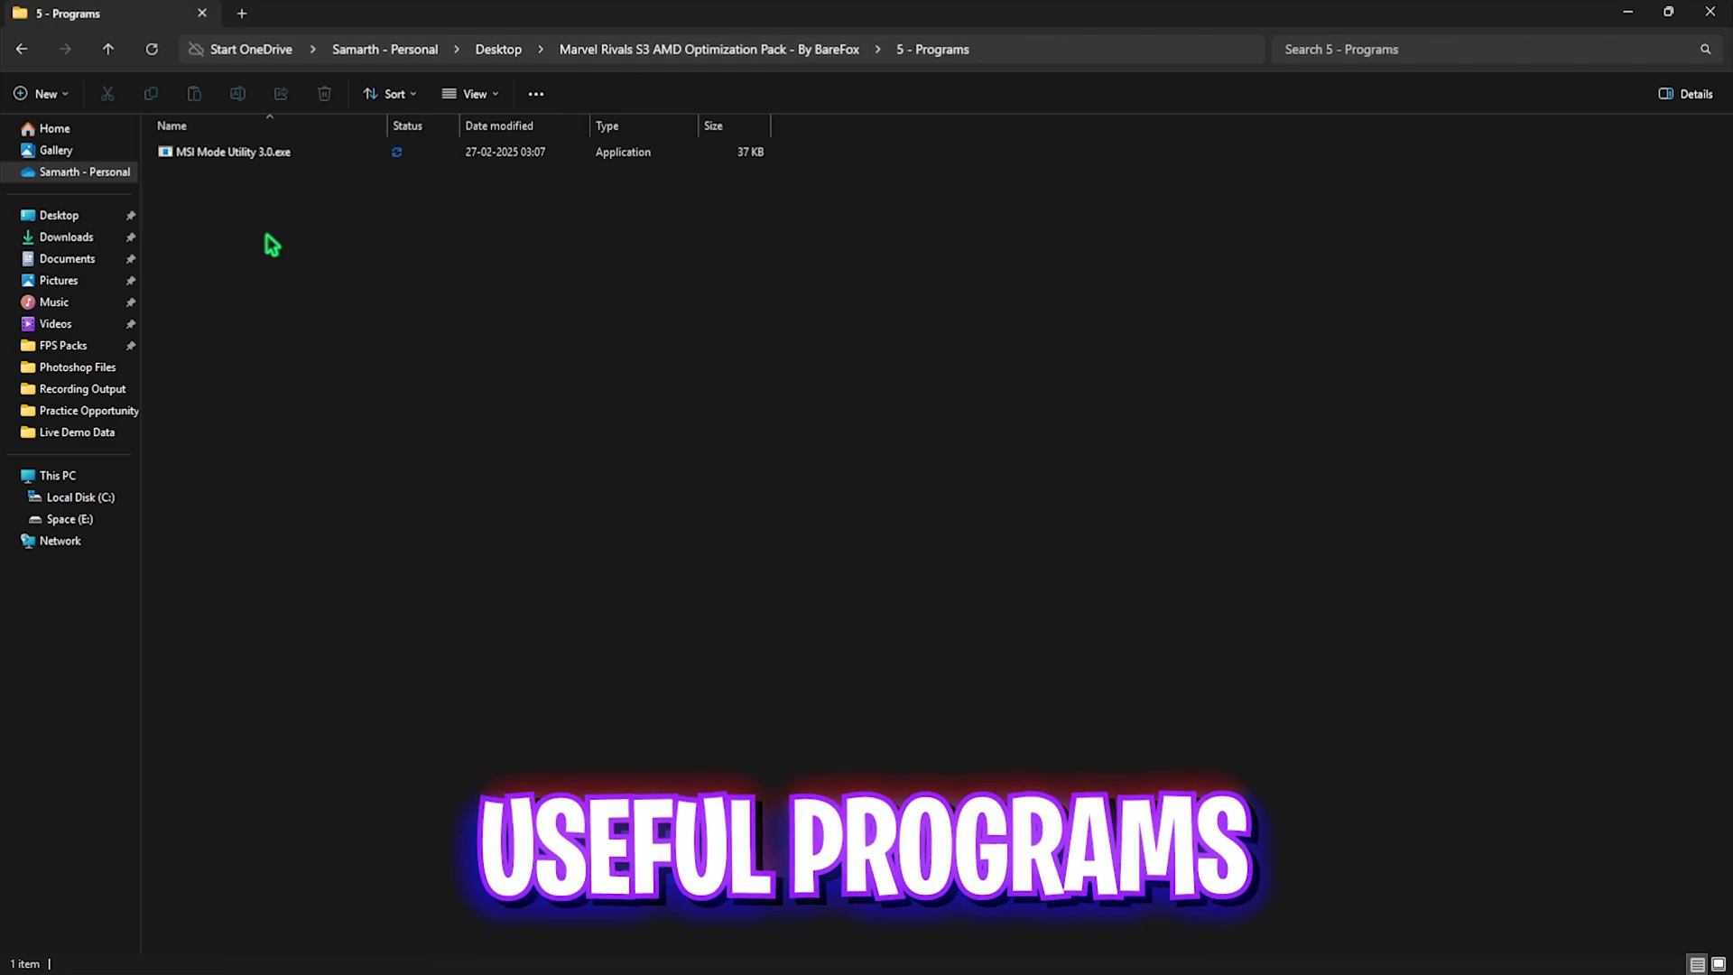
left_click(268, 167)
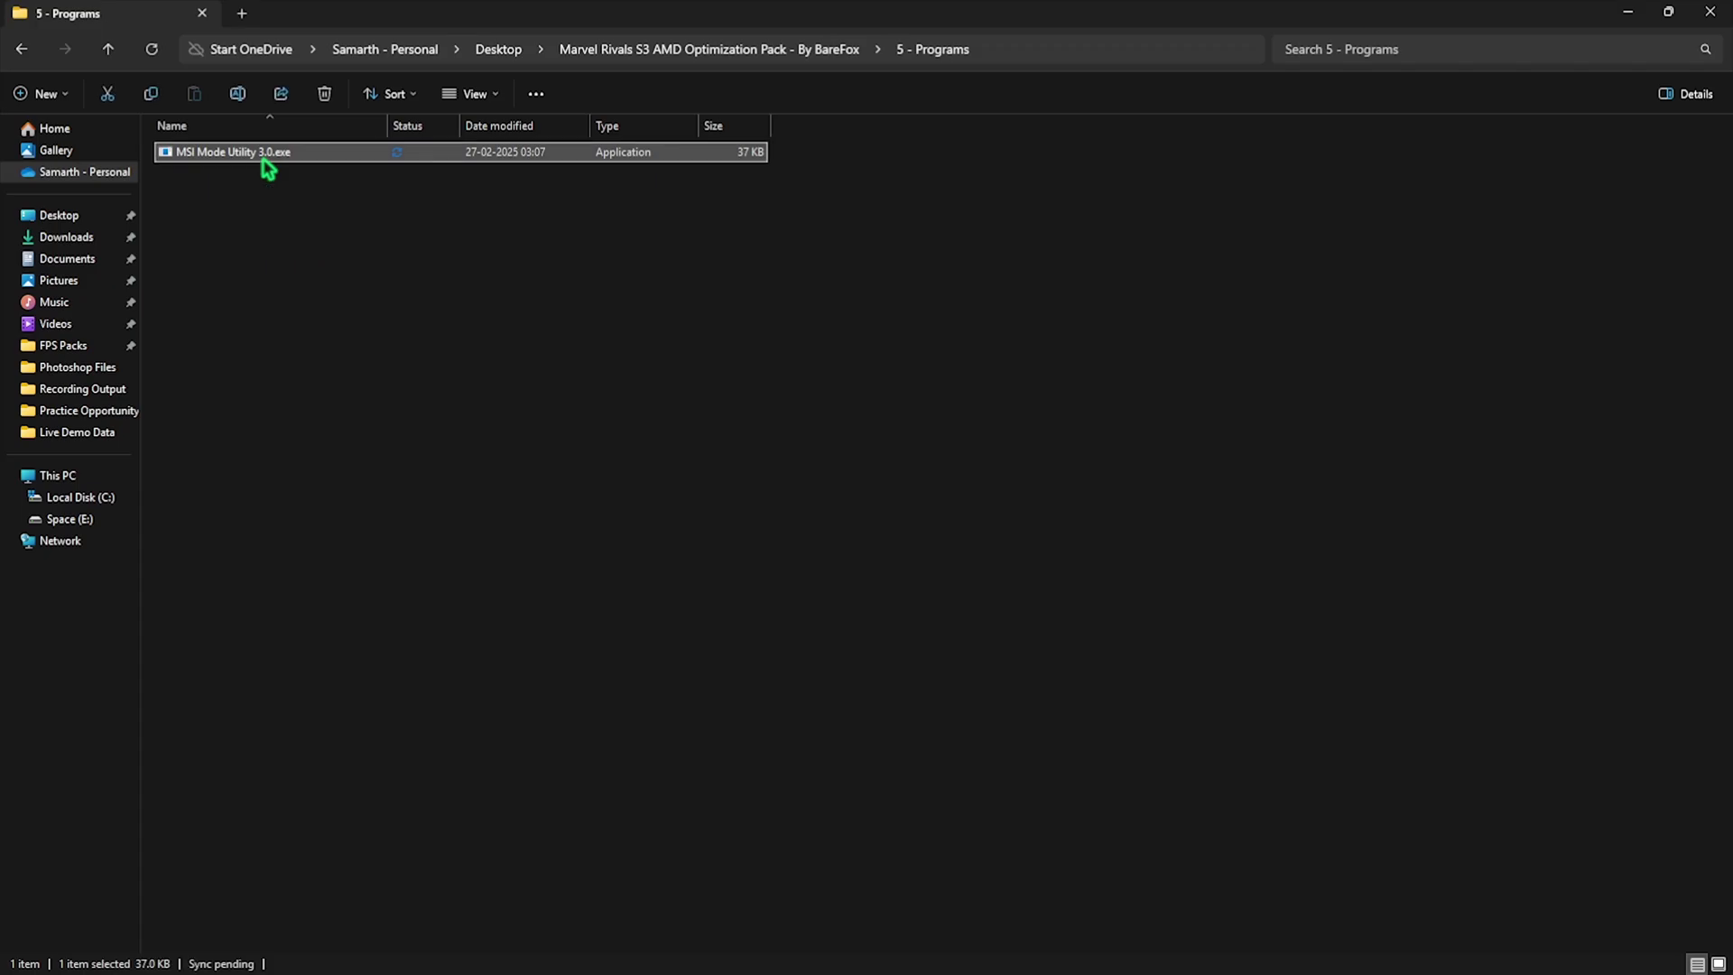
right_click(268, 167)
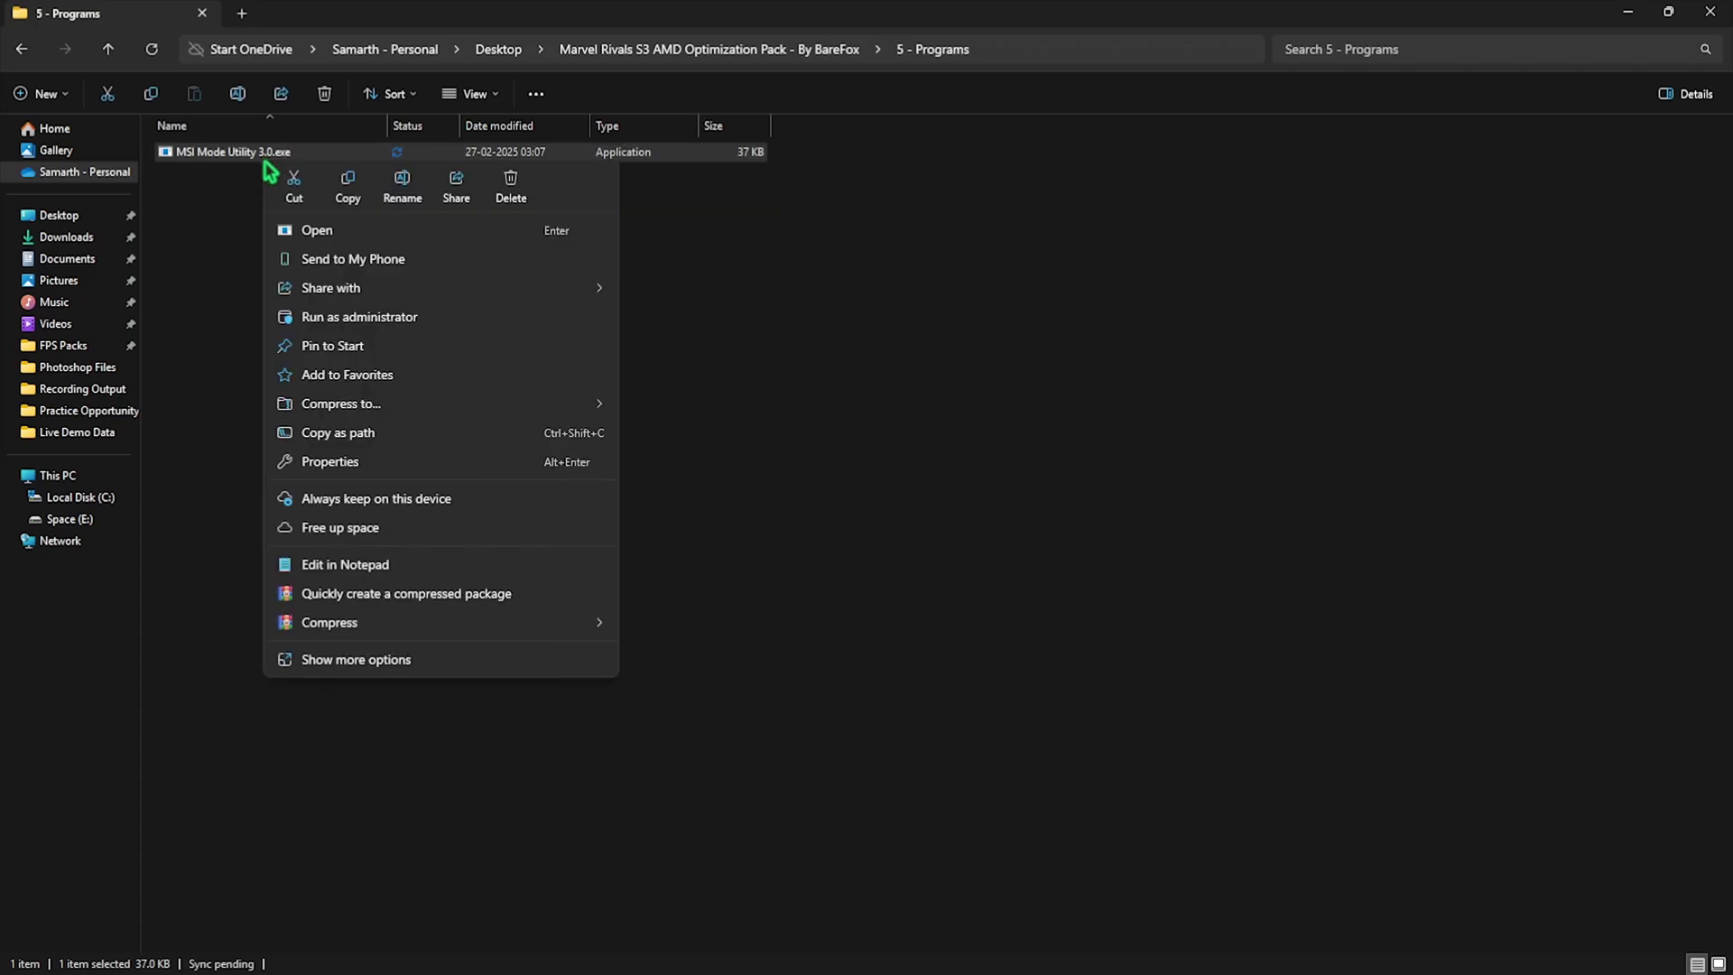
left_click(326, 317)
Check the RX 6600 XT shows MSI on with High interrupt priority, then close the utility
left_click(361, 166)
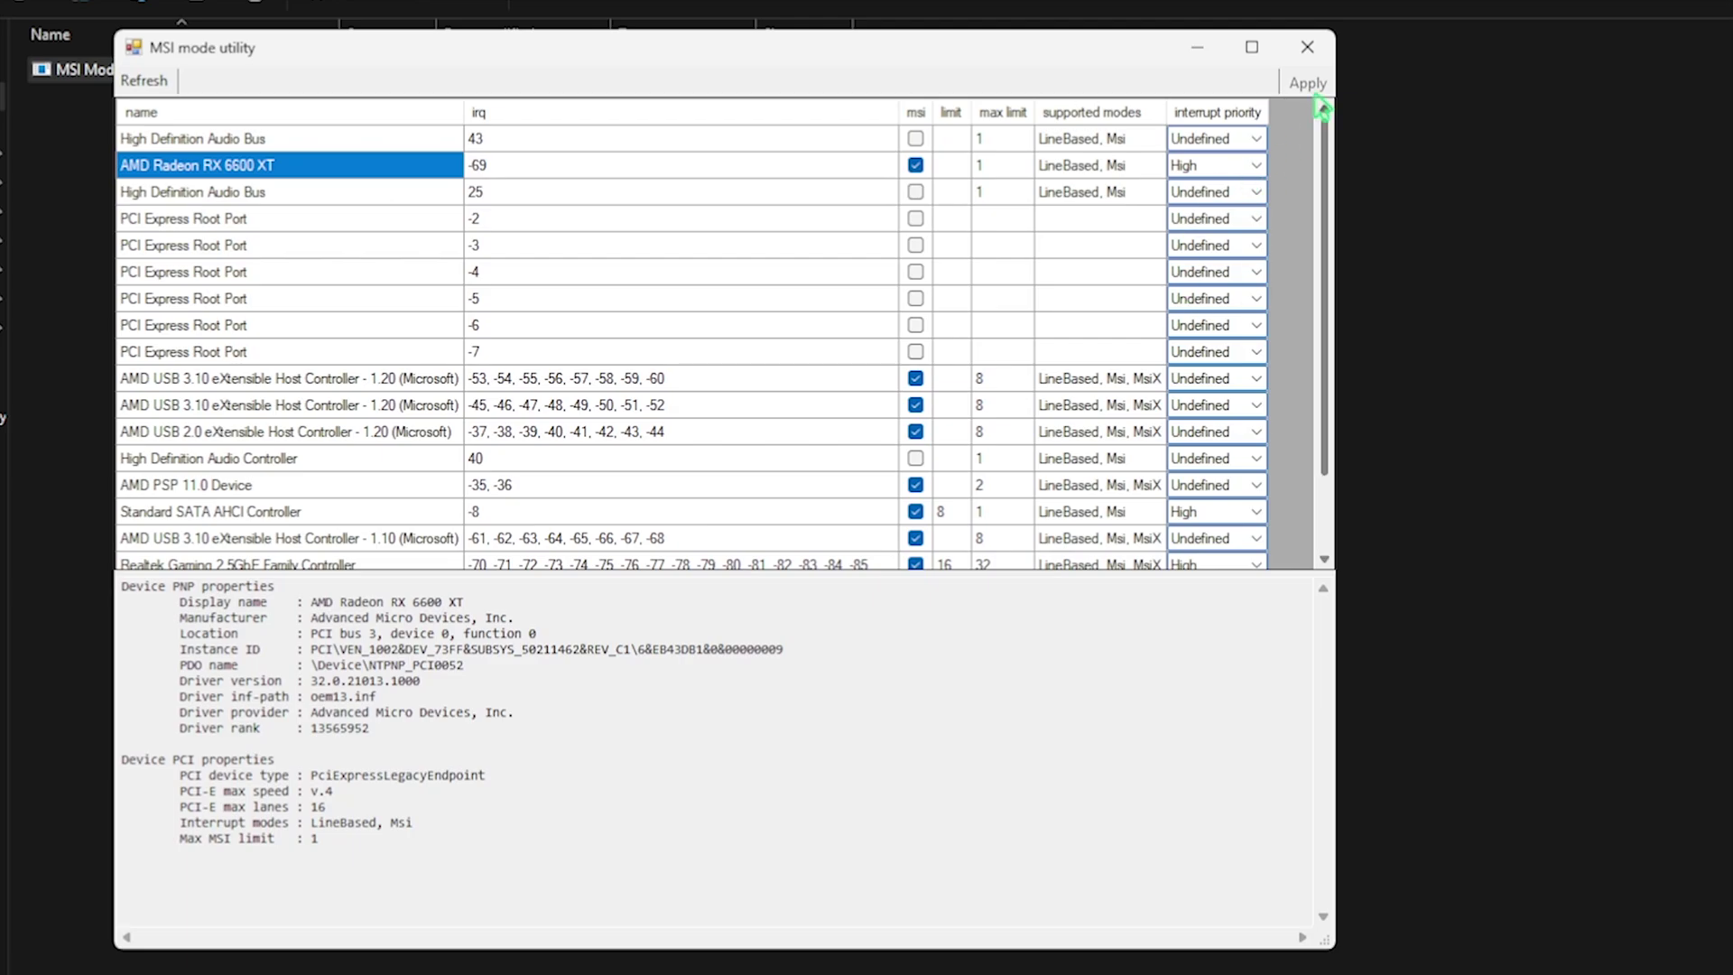
left_click(1307, 46)
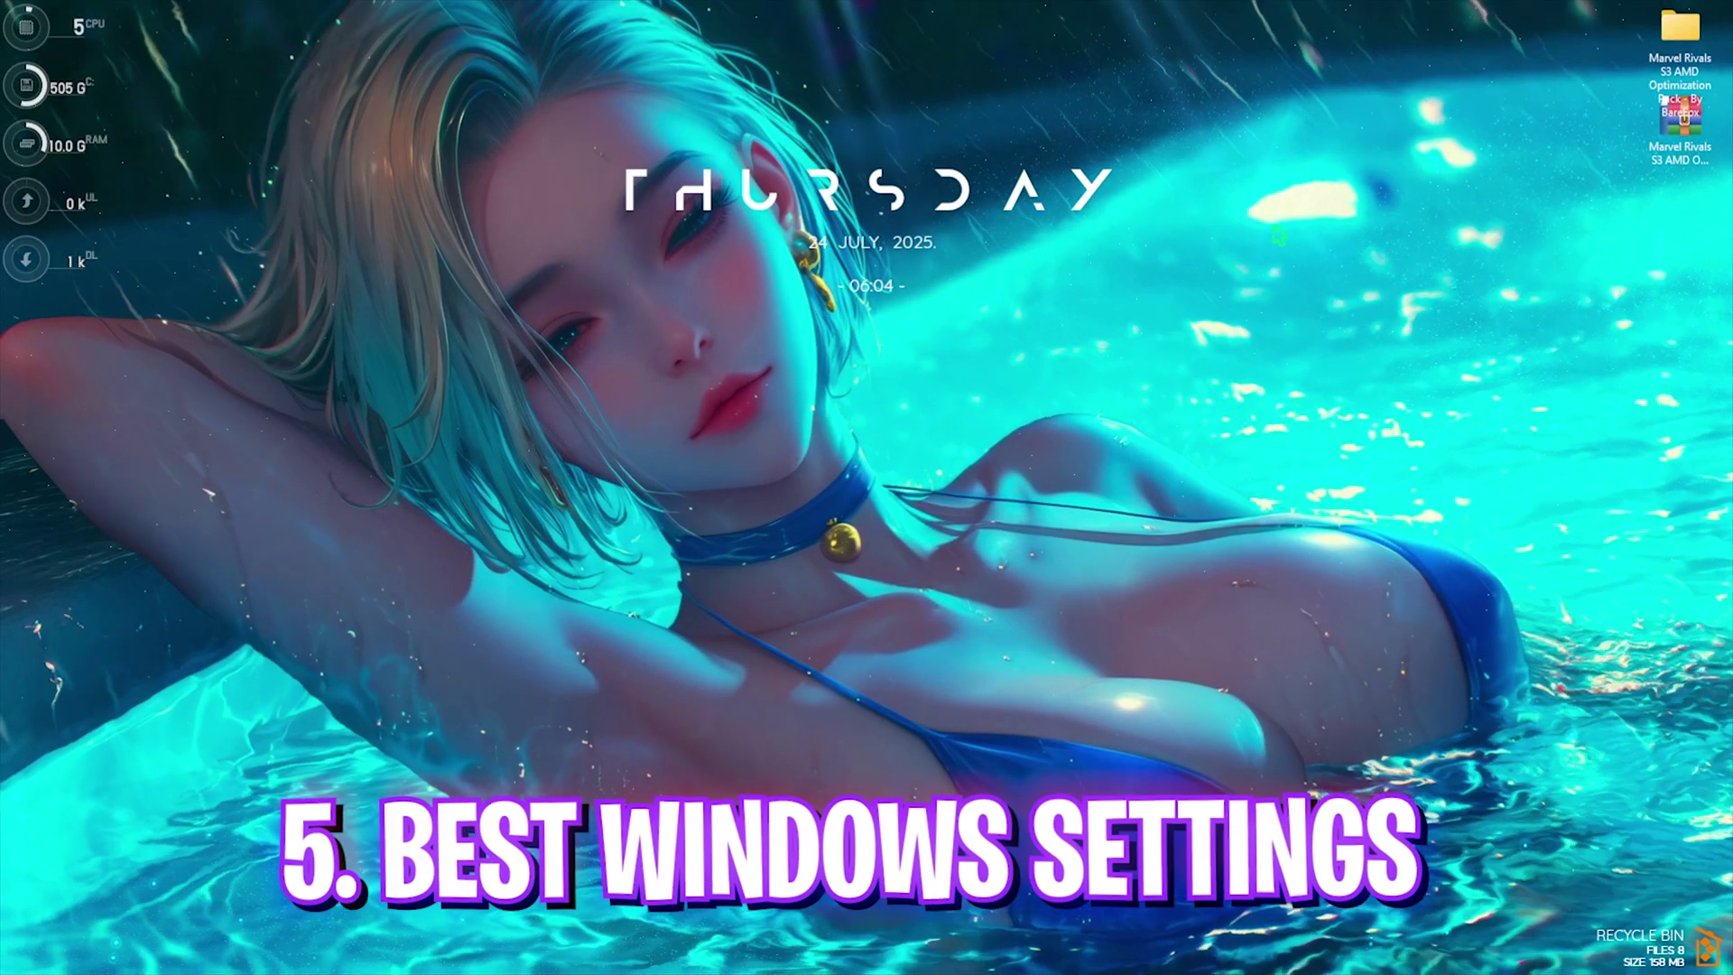
Launch Settings from Start search, maximize it, and go to Gaming > Game Bar
key("super")
type("settings")
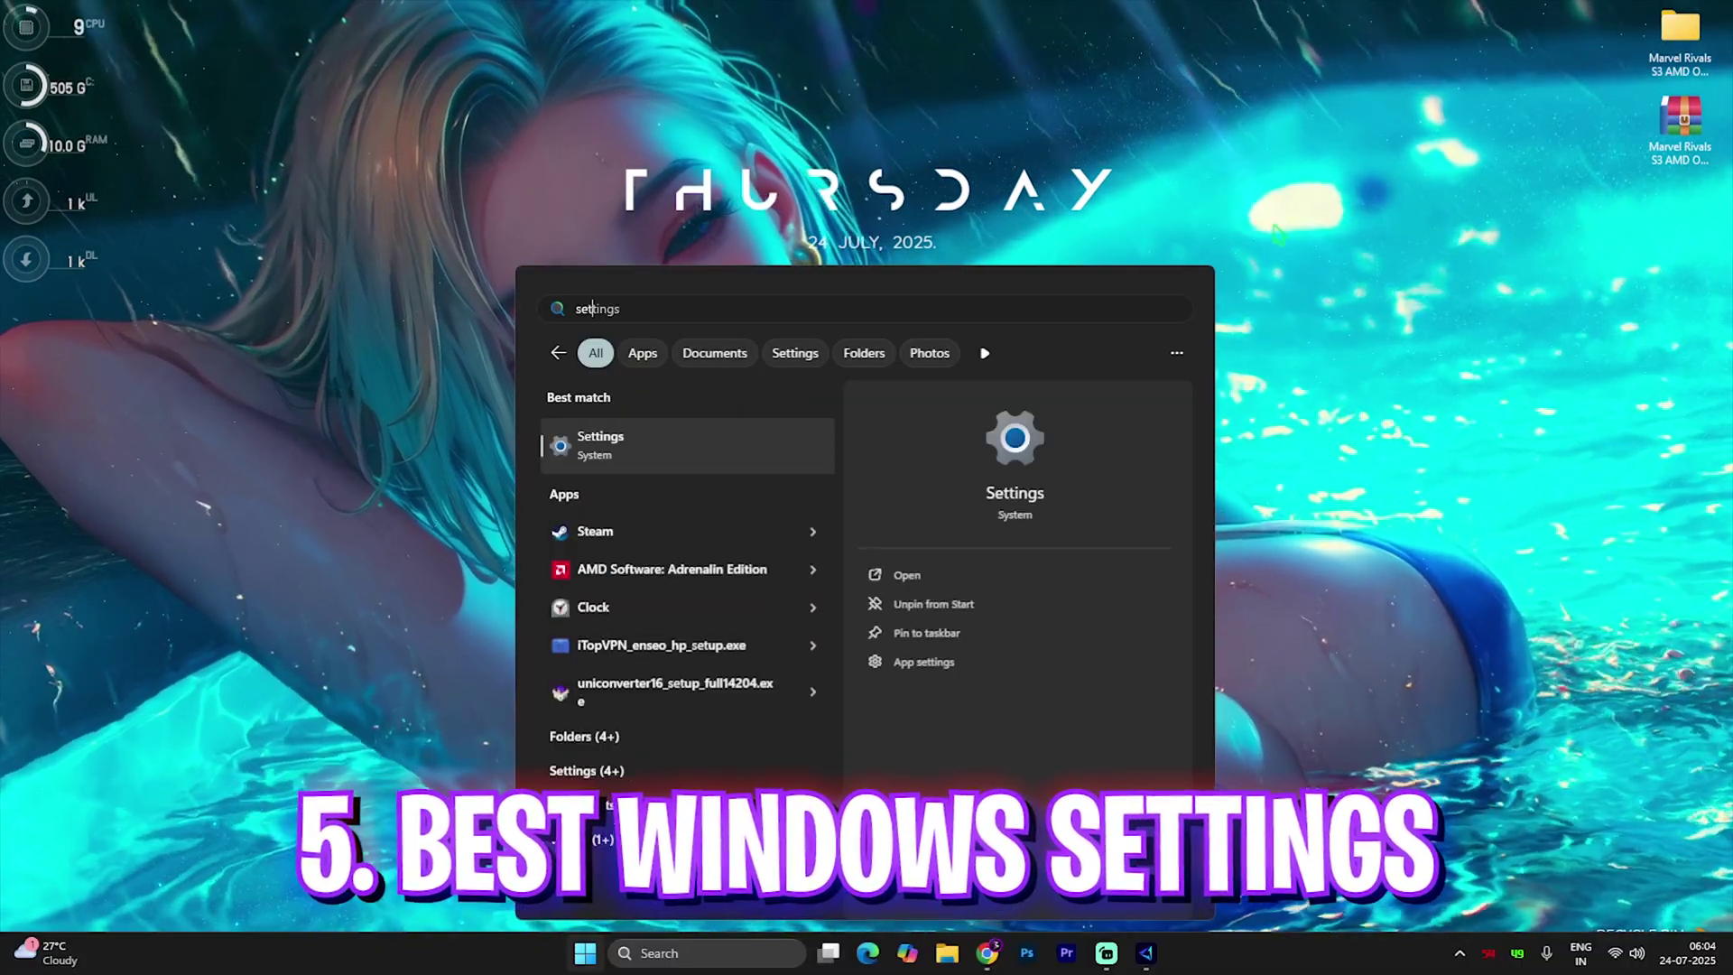
key("Return")
left_click(1212, 124)
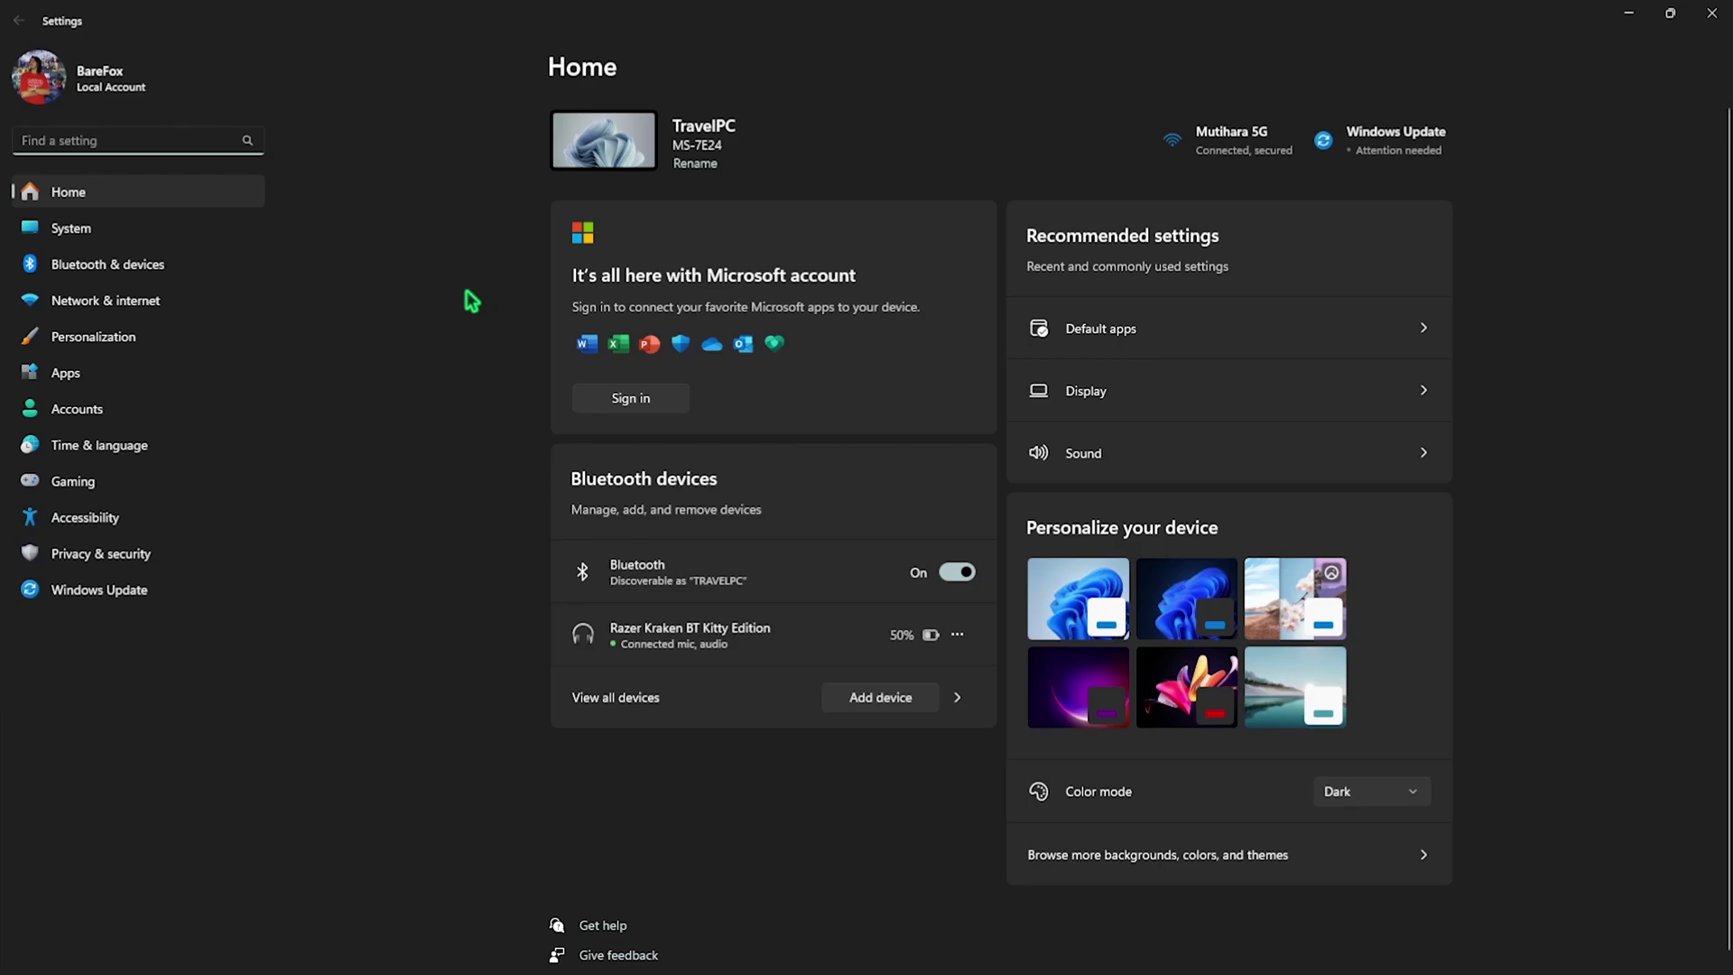
left_click(120, 486)
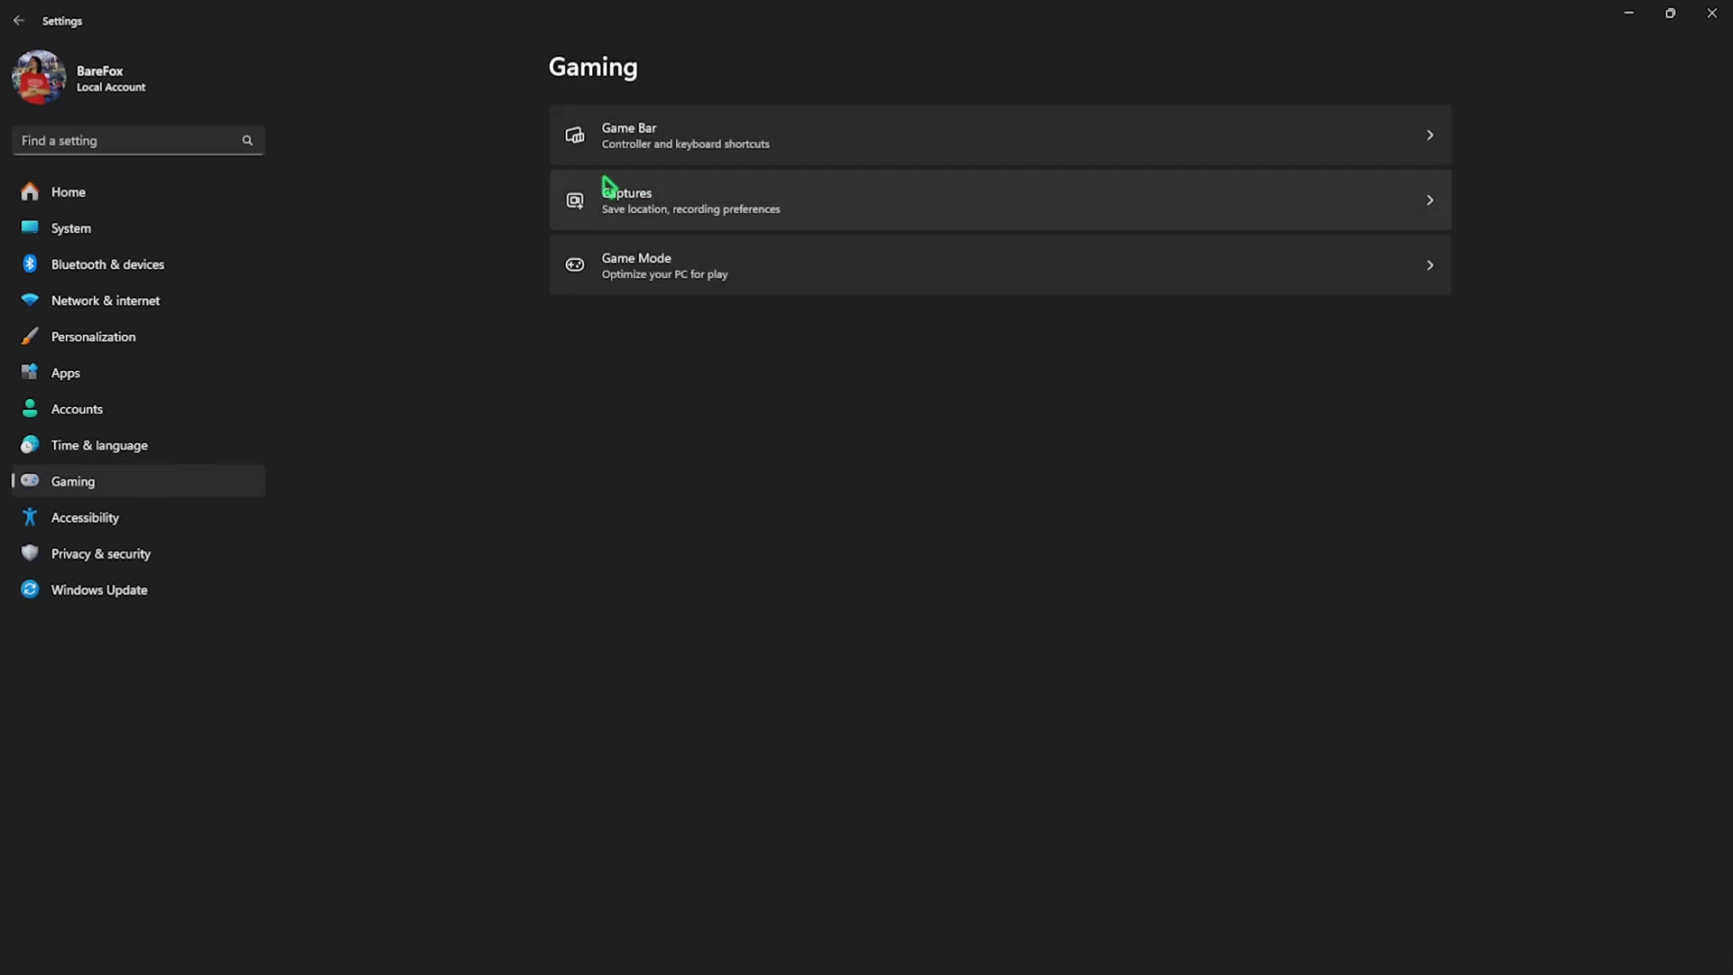
left_click(648, 149)
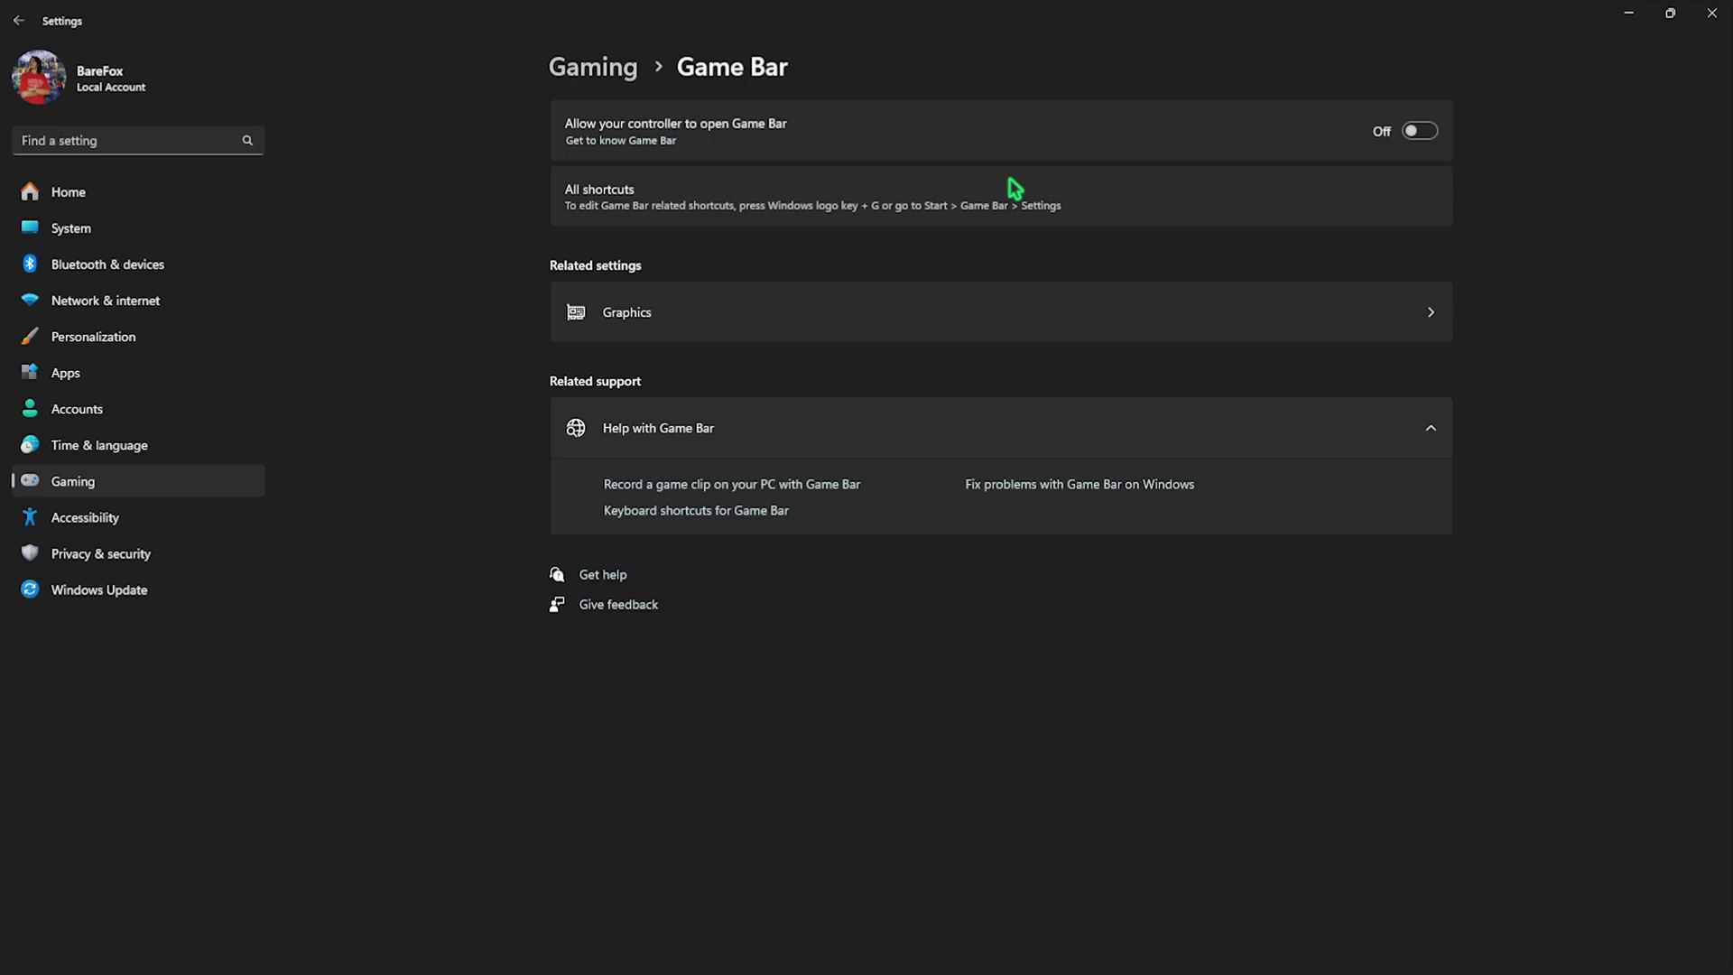
Make AMD Radeon RX 6600 XT the default high performance GPU in Windows Graphics settings
left_click(702, 311)
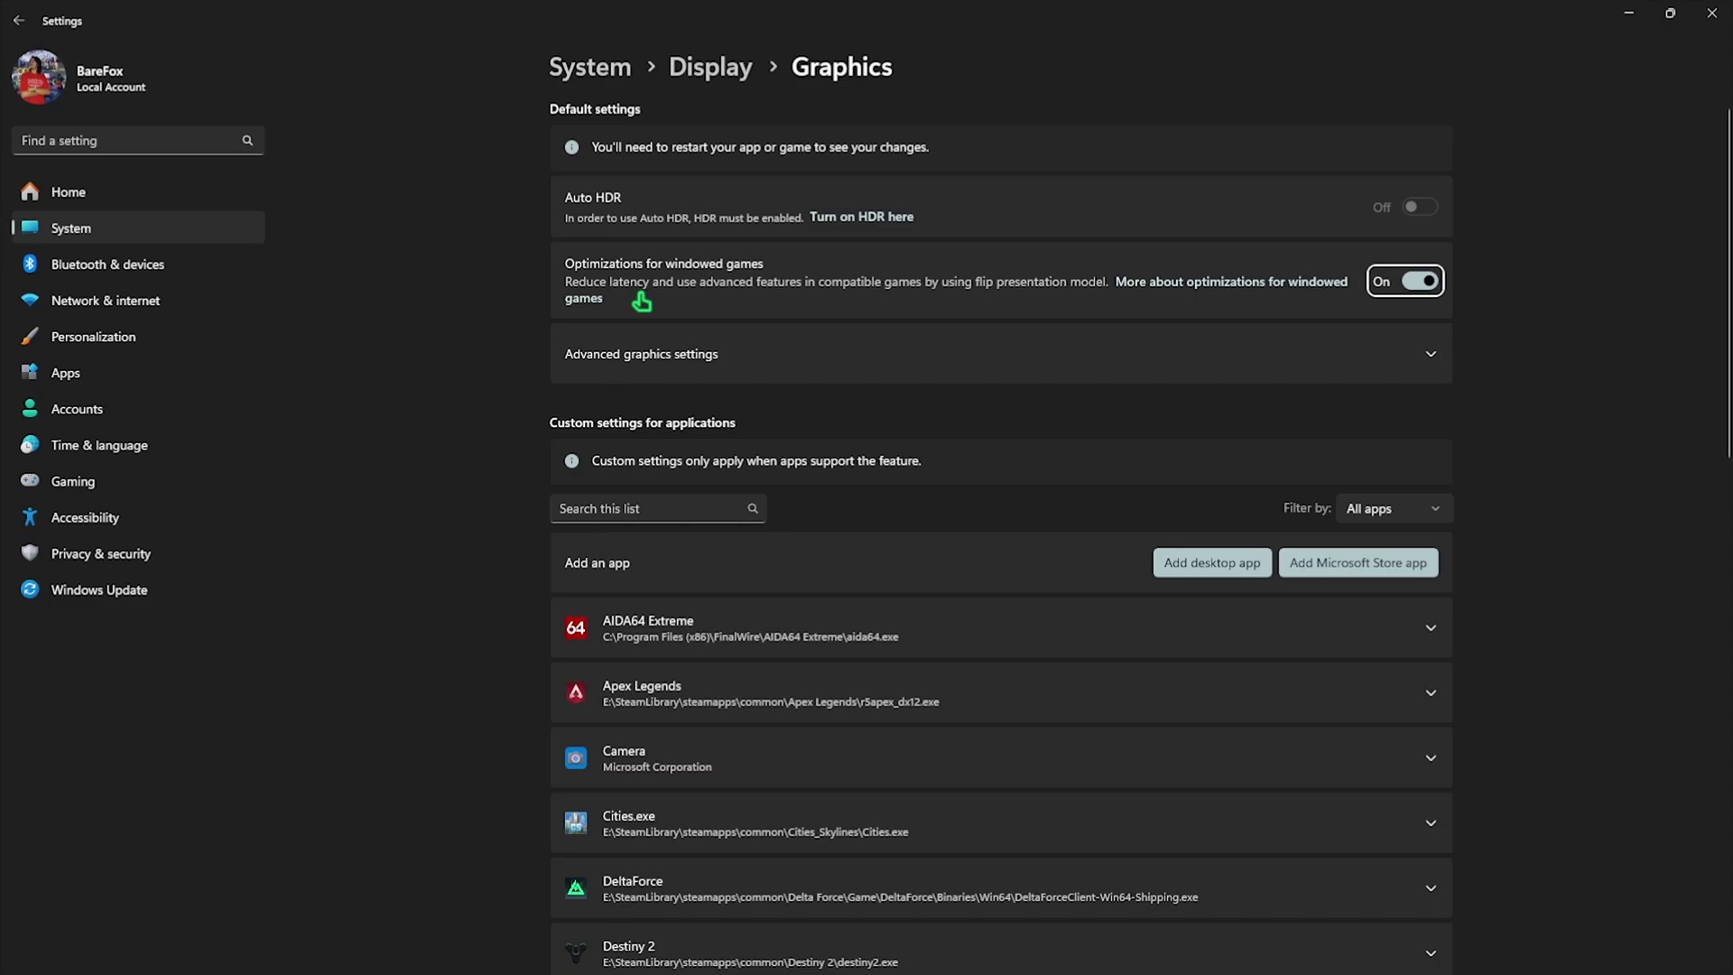
left_click(593, 370)
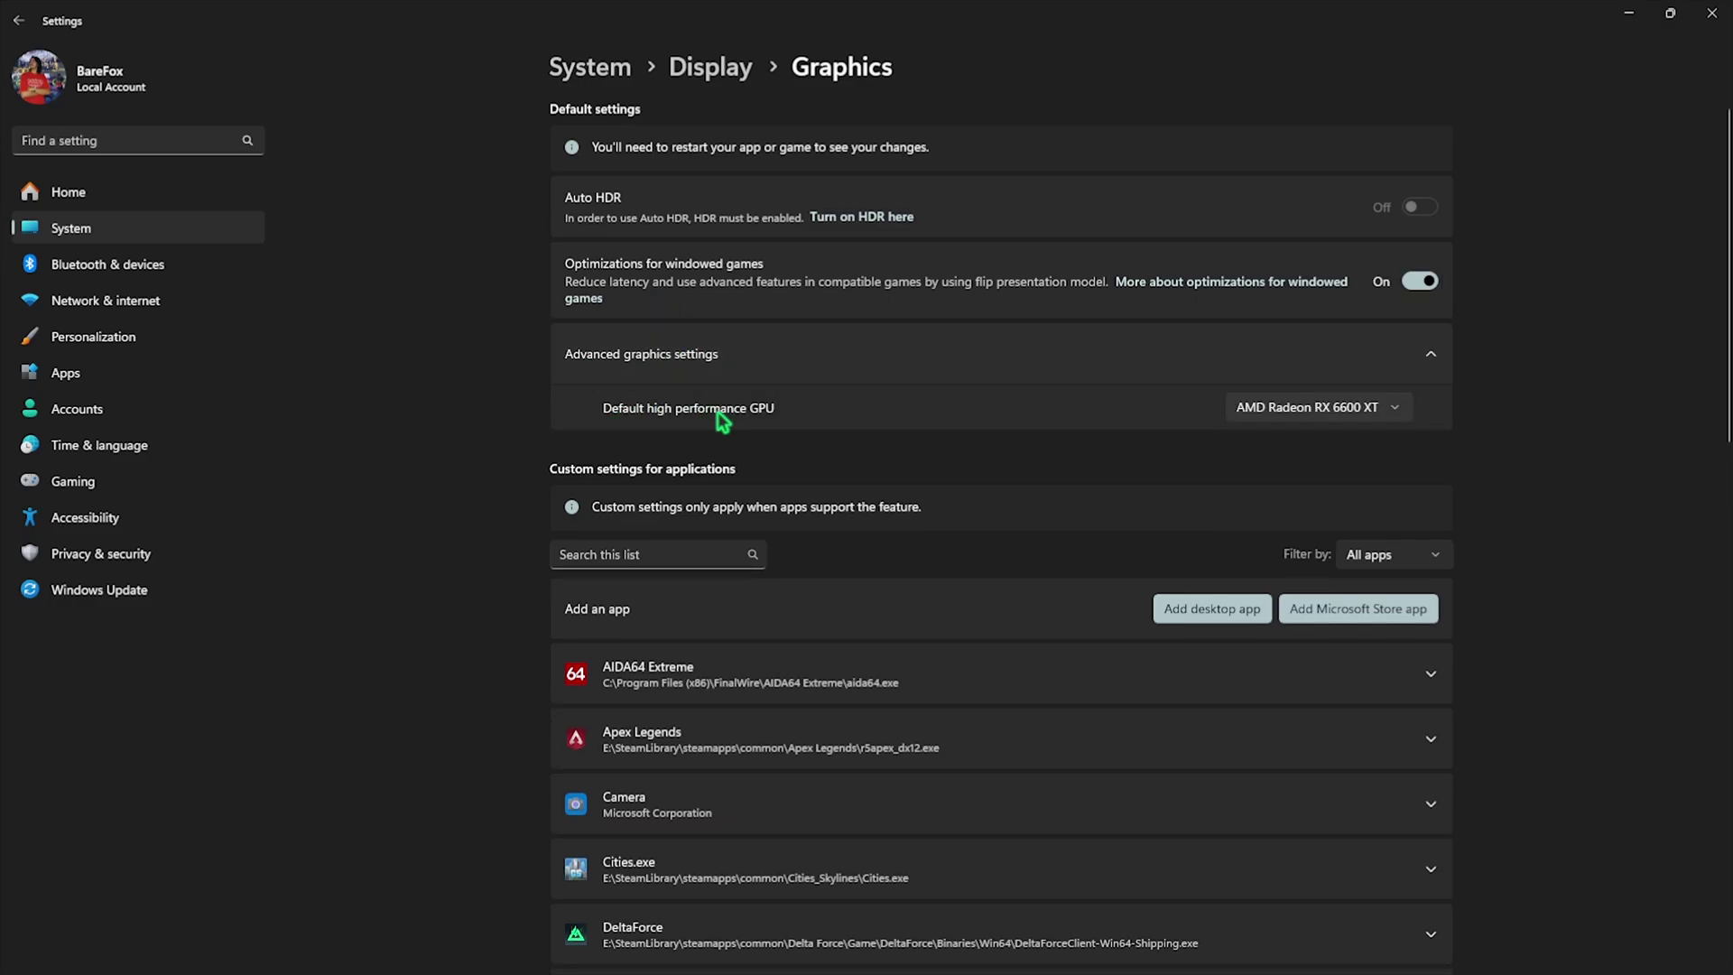
left_click(1268, 418)
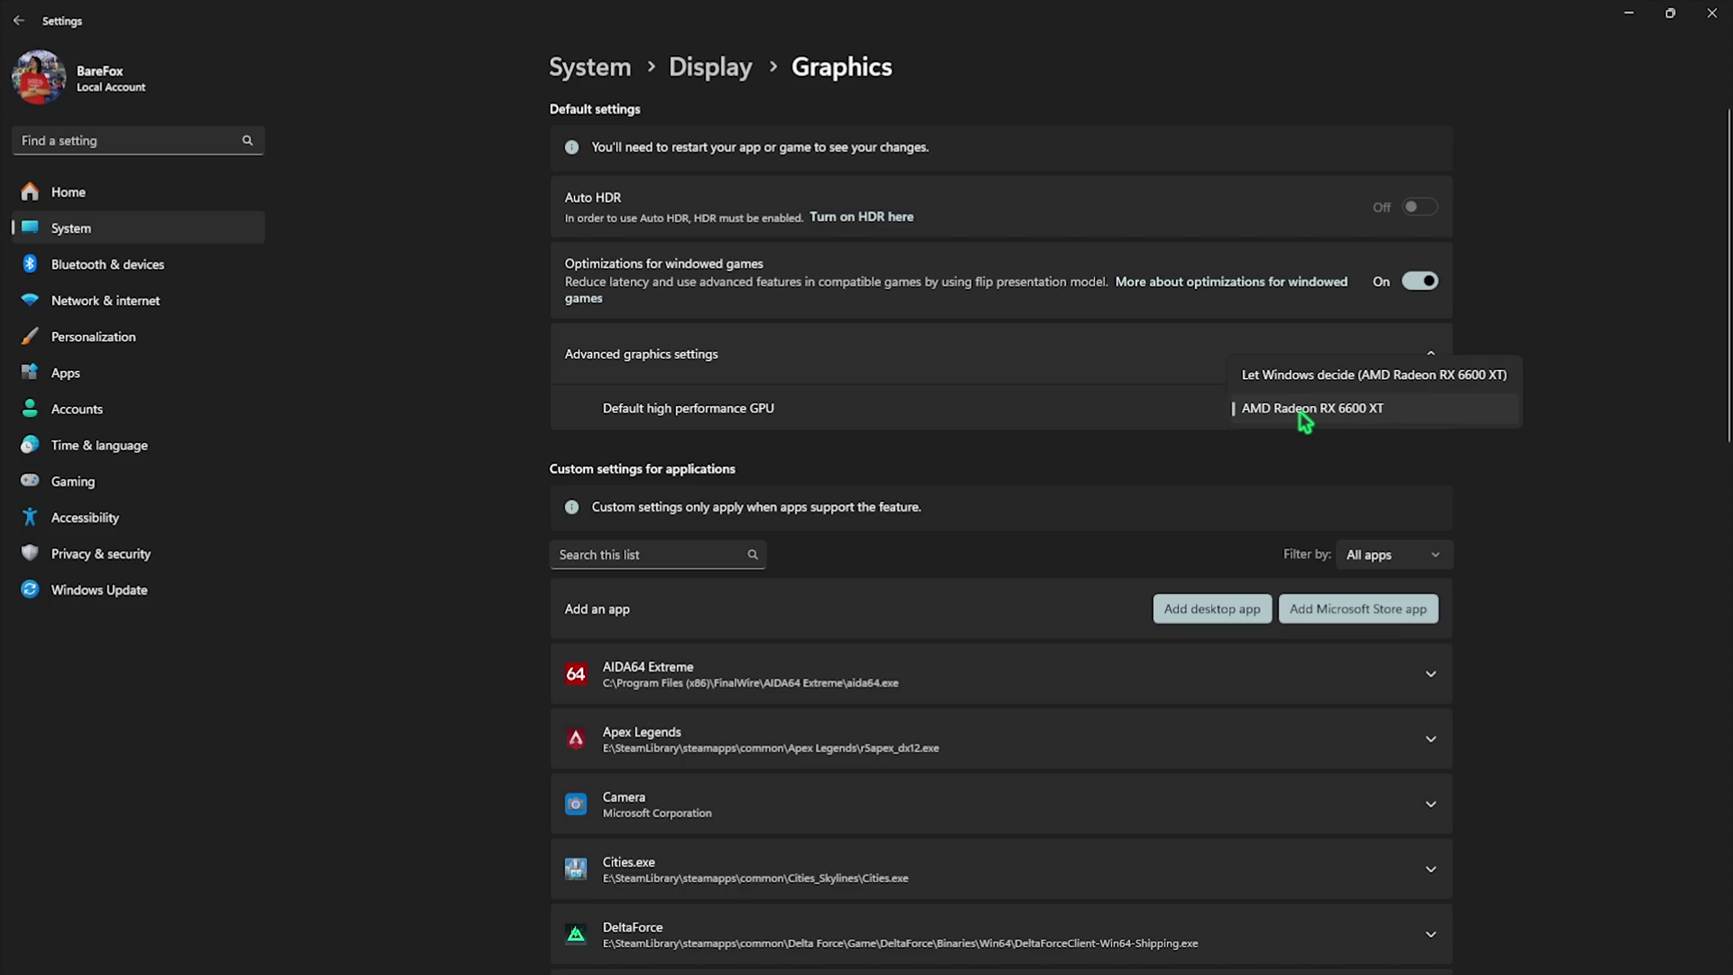
left_click(1303, 411)
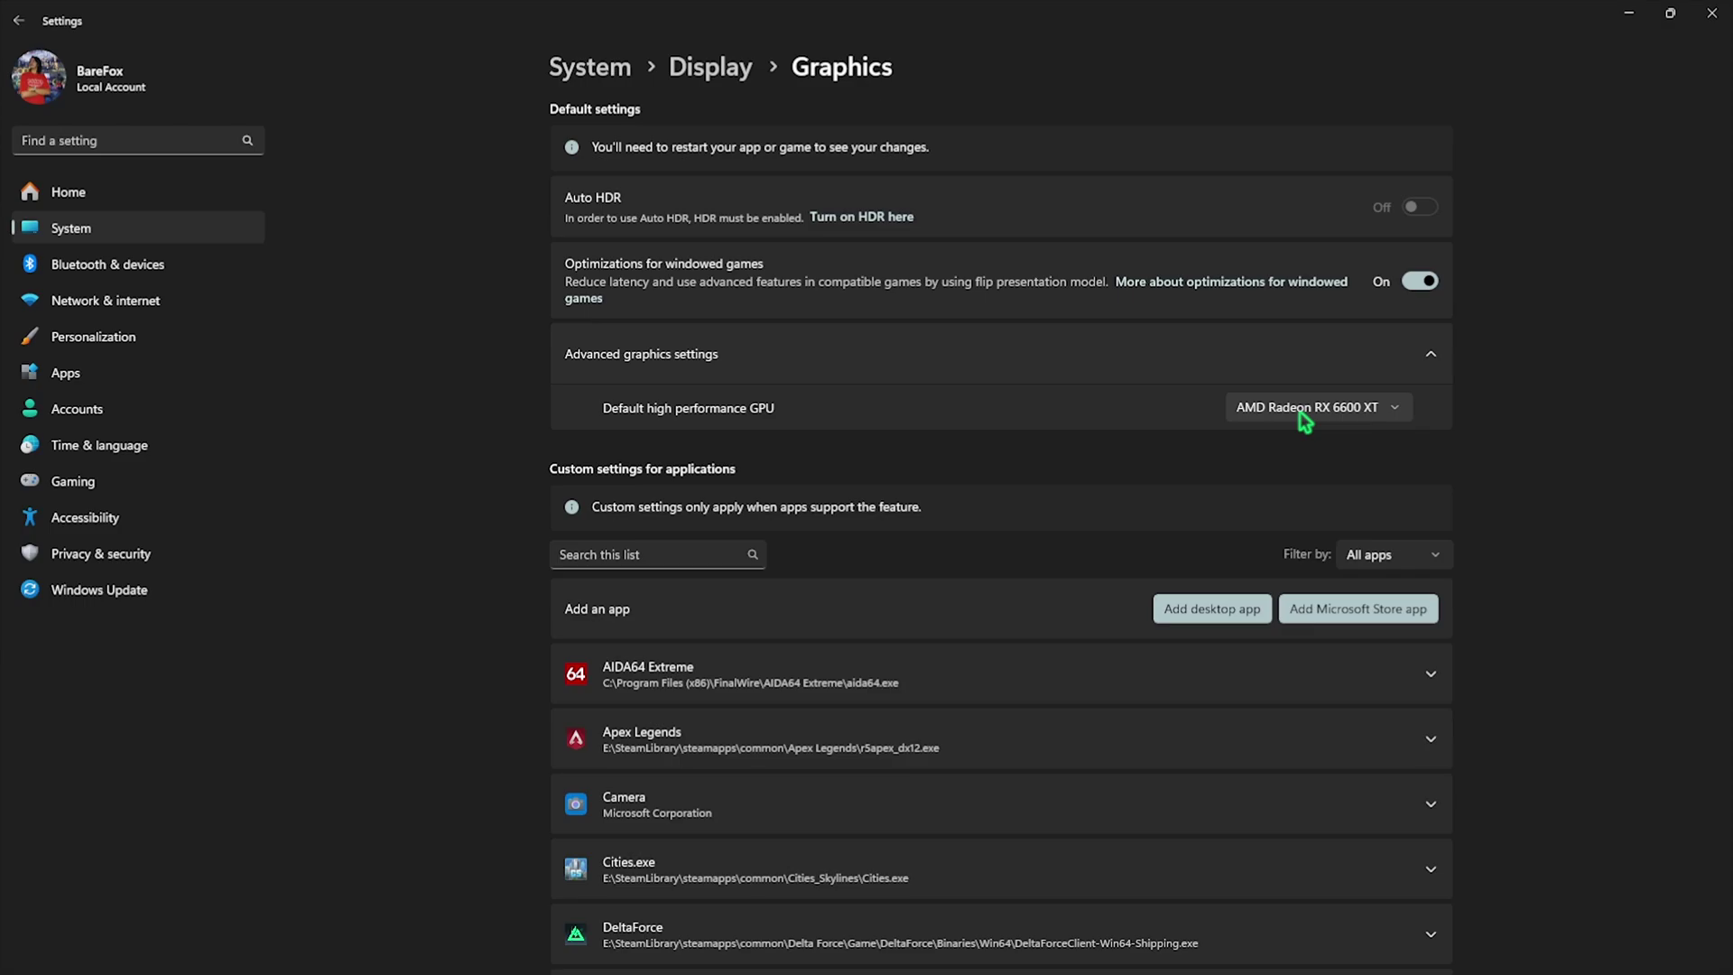
Expand the Marvel Rivals entry to show its GPU preference
scroll(964, 592, "down", 8)
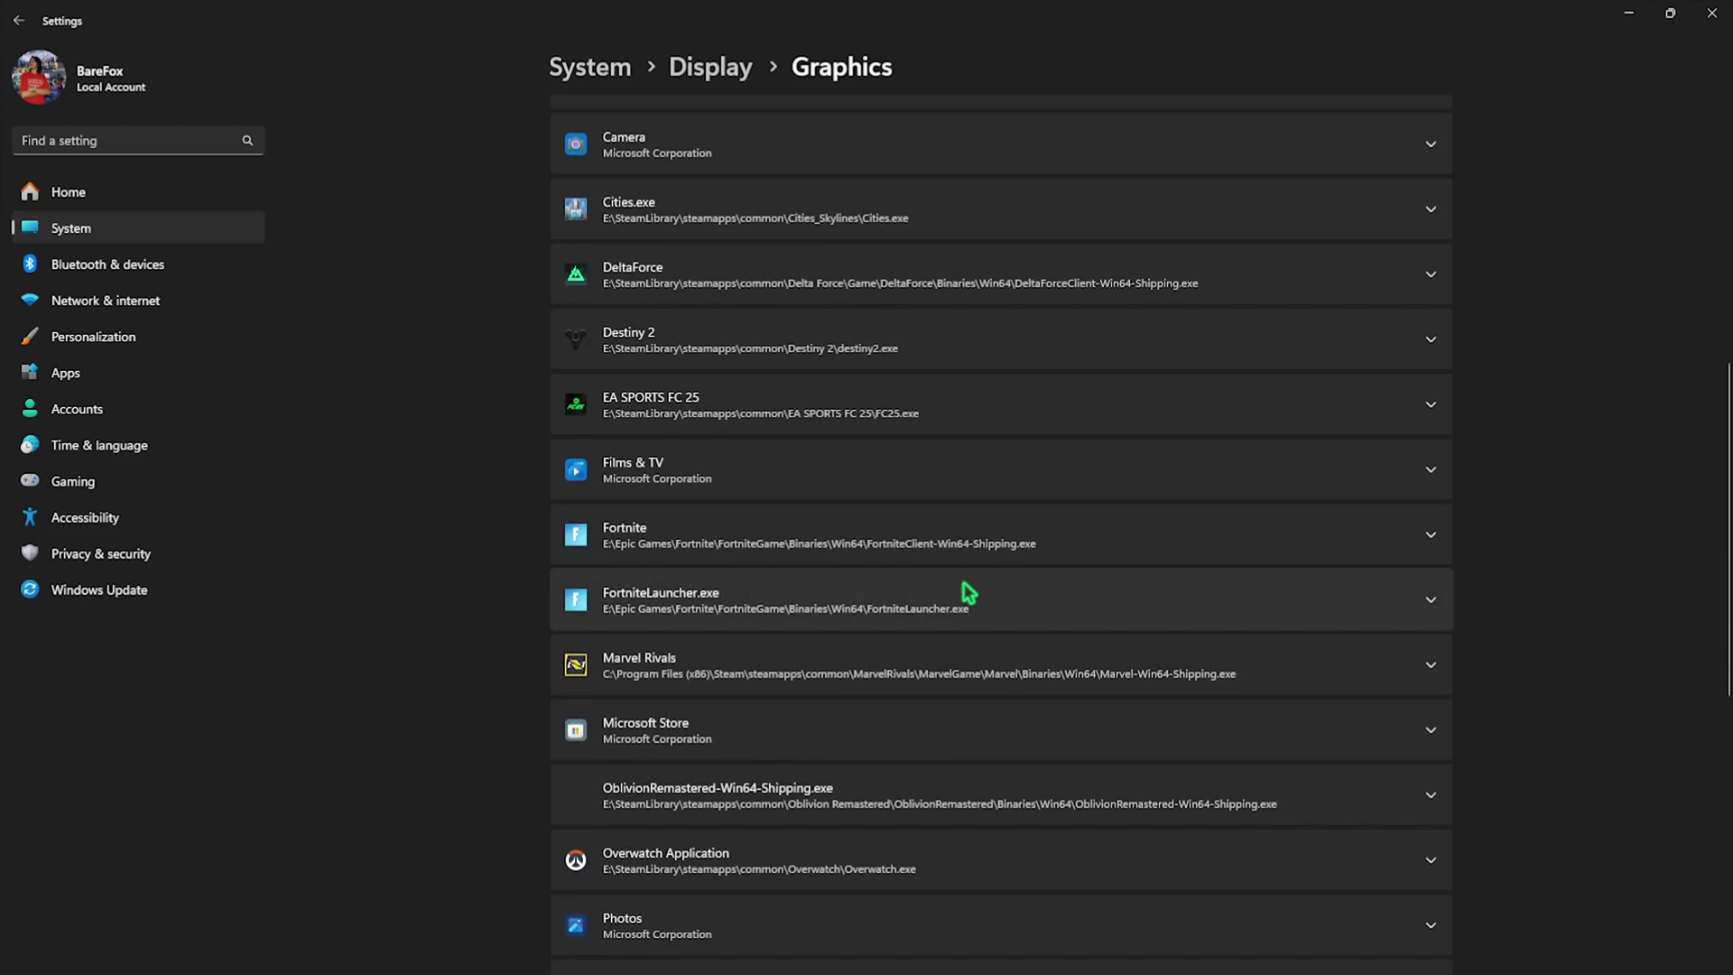
left_click(909, 548)
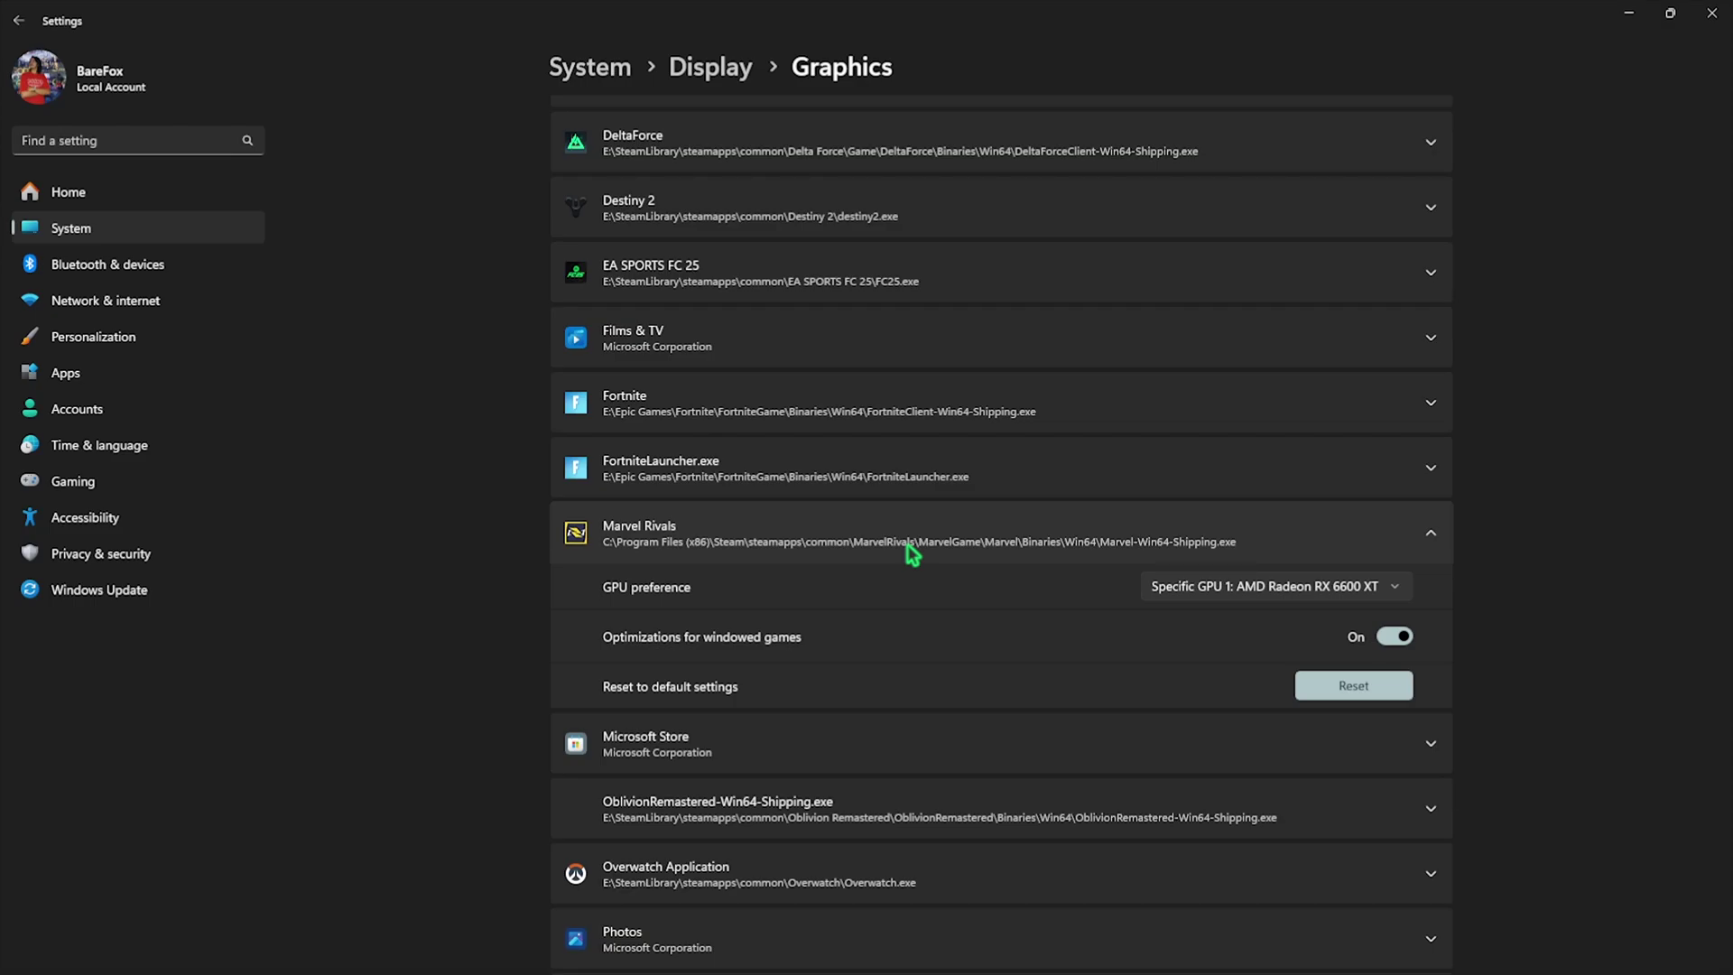
scroll(903, 546, "up", 7)
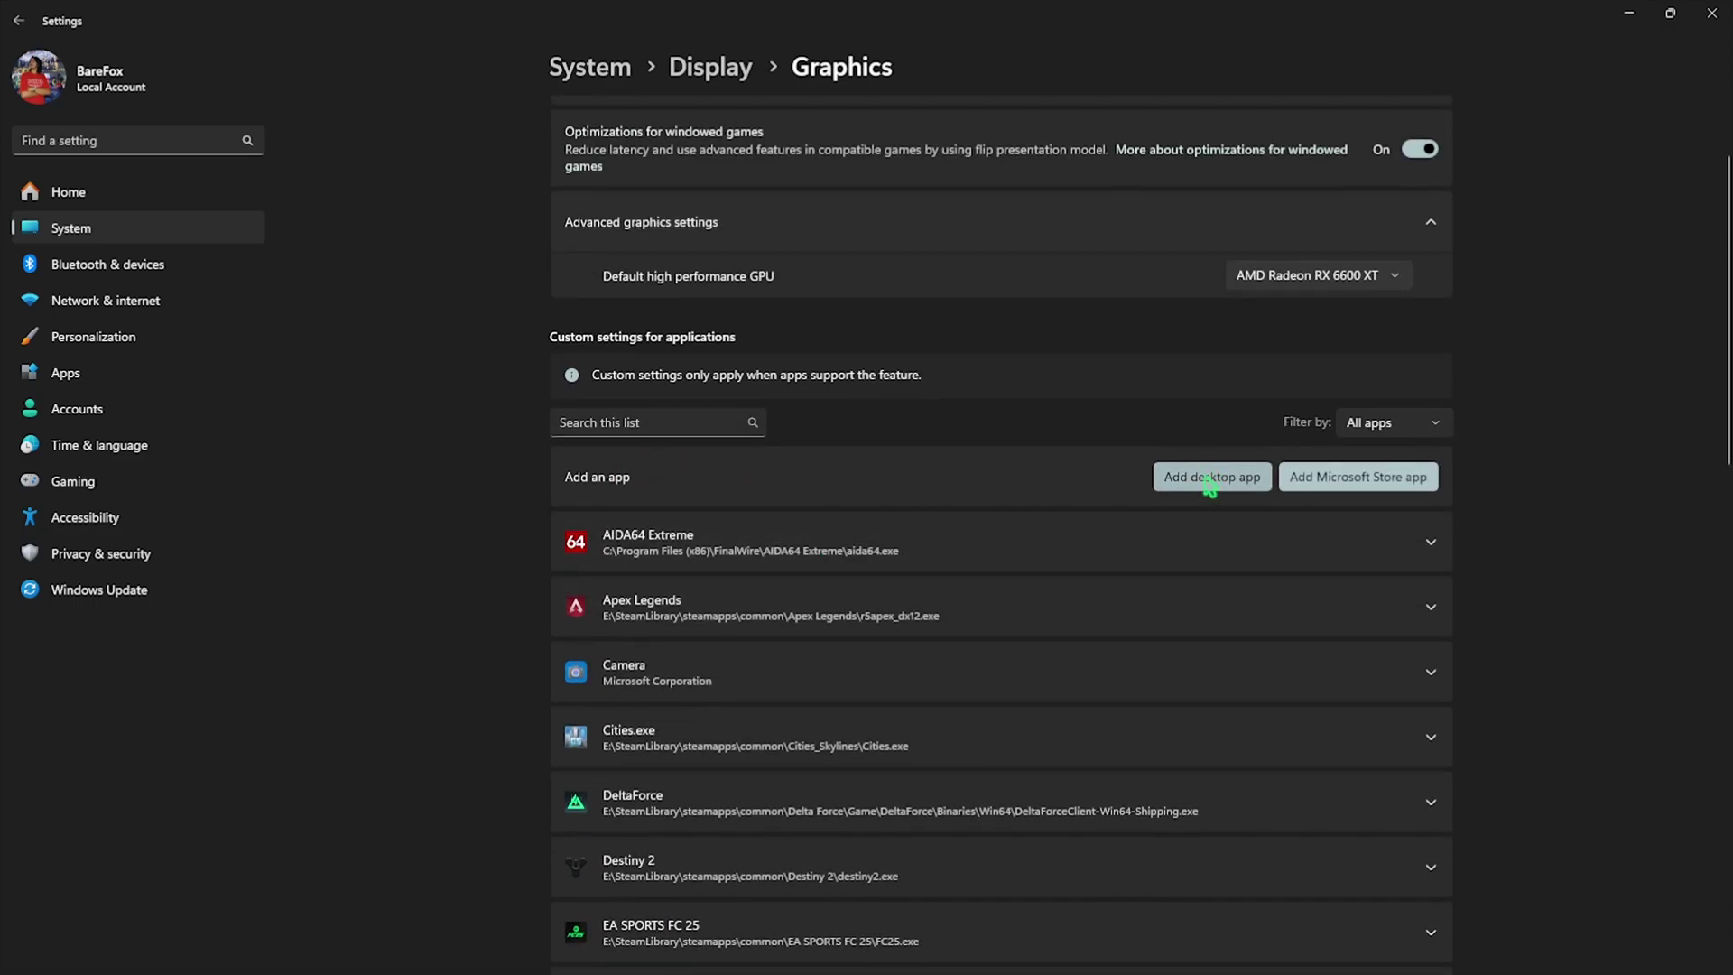
scroll(1164, 489, "down", 6)
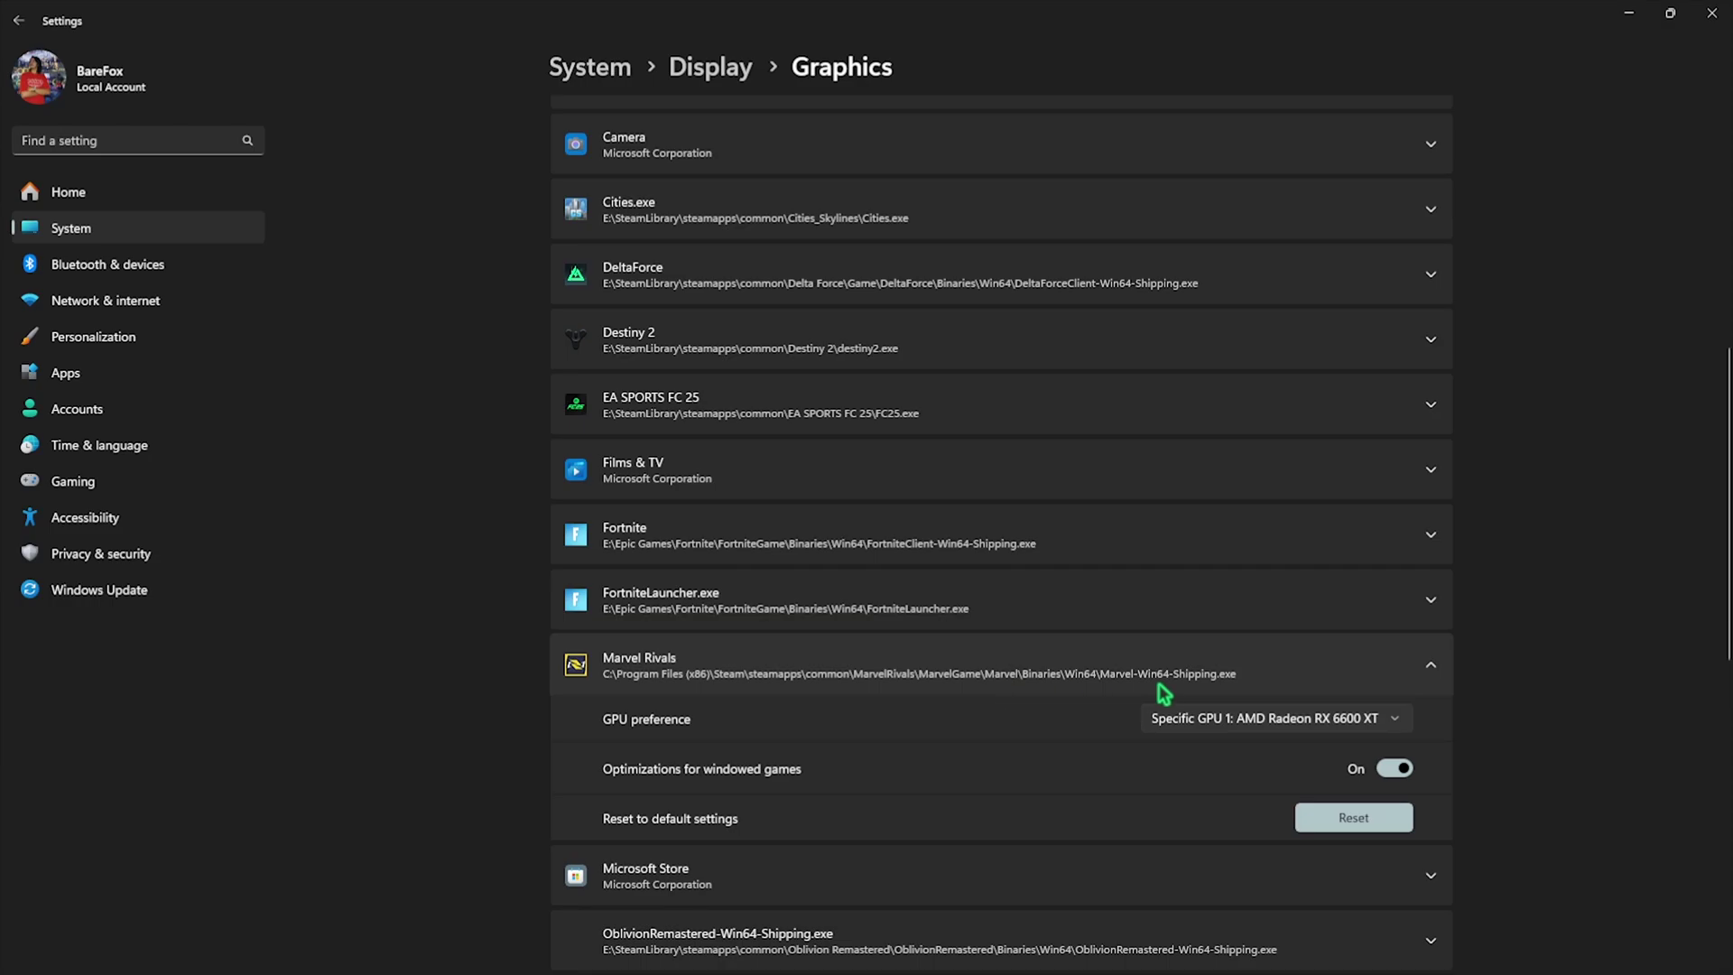
scroll(1141, 762, "up", 7)
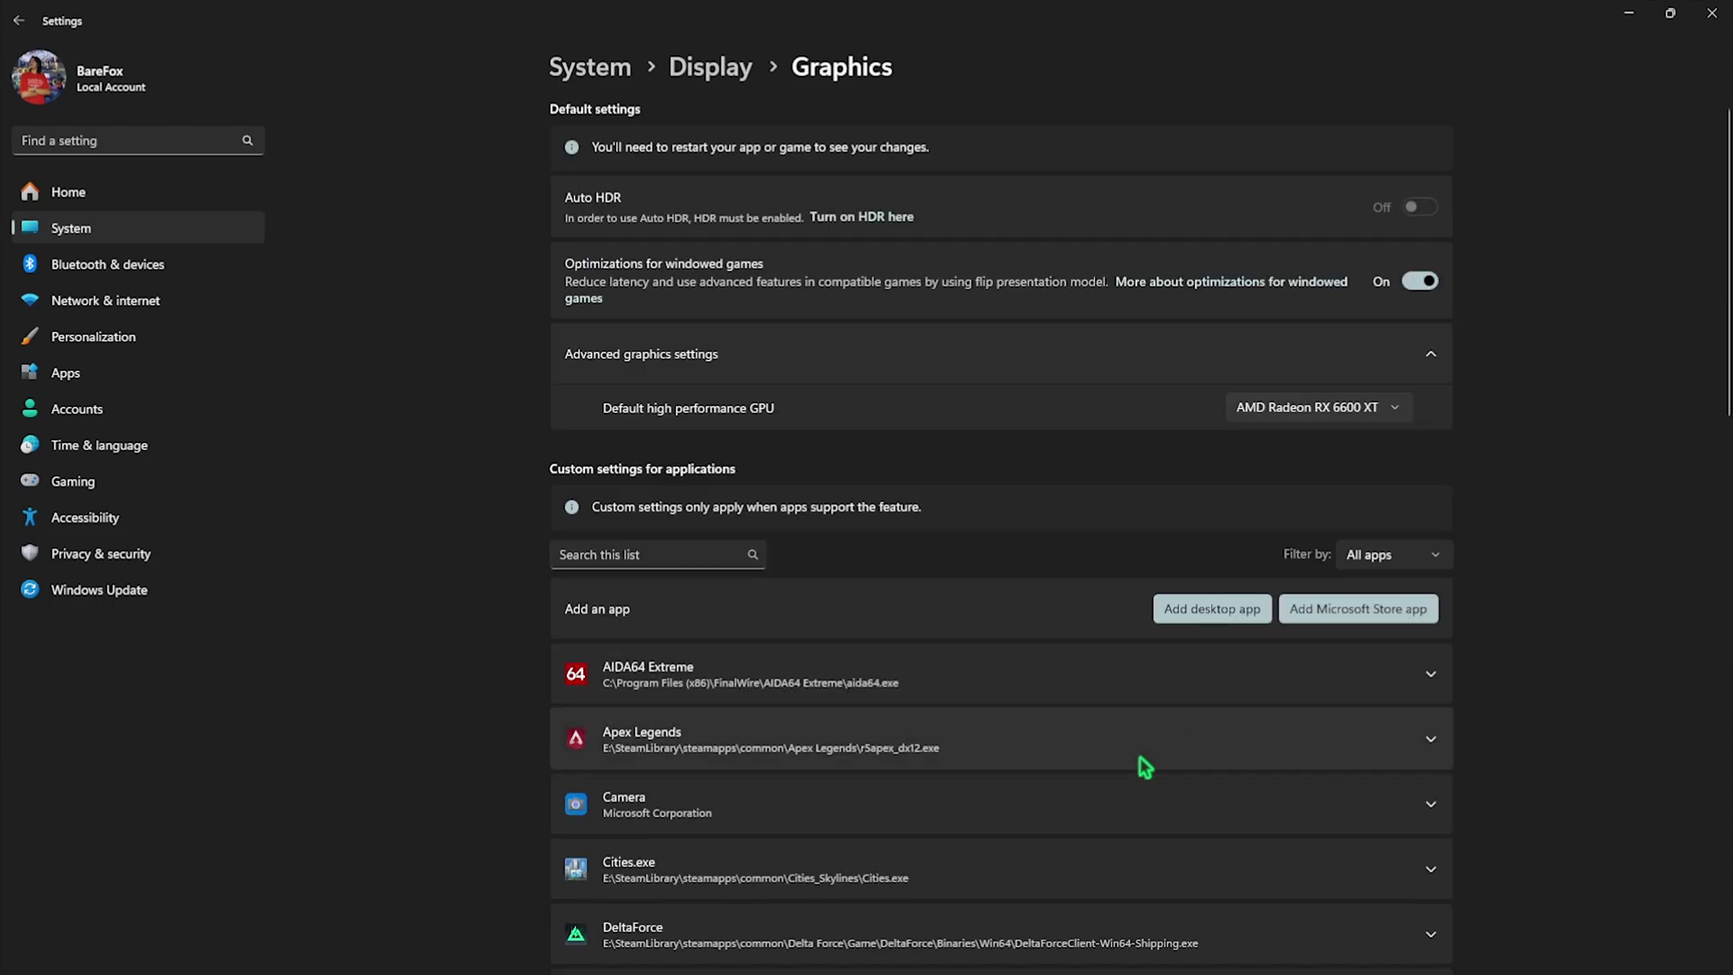
Add Marvel-Win64-Shipping.exe from steamapps\common\MarvelGame\Marvel\Binaries\Win64 to custom graphics apps
left_click(1188, 617)
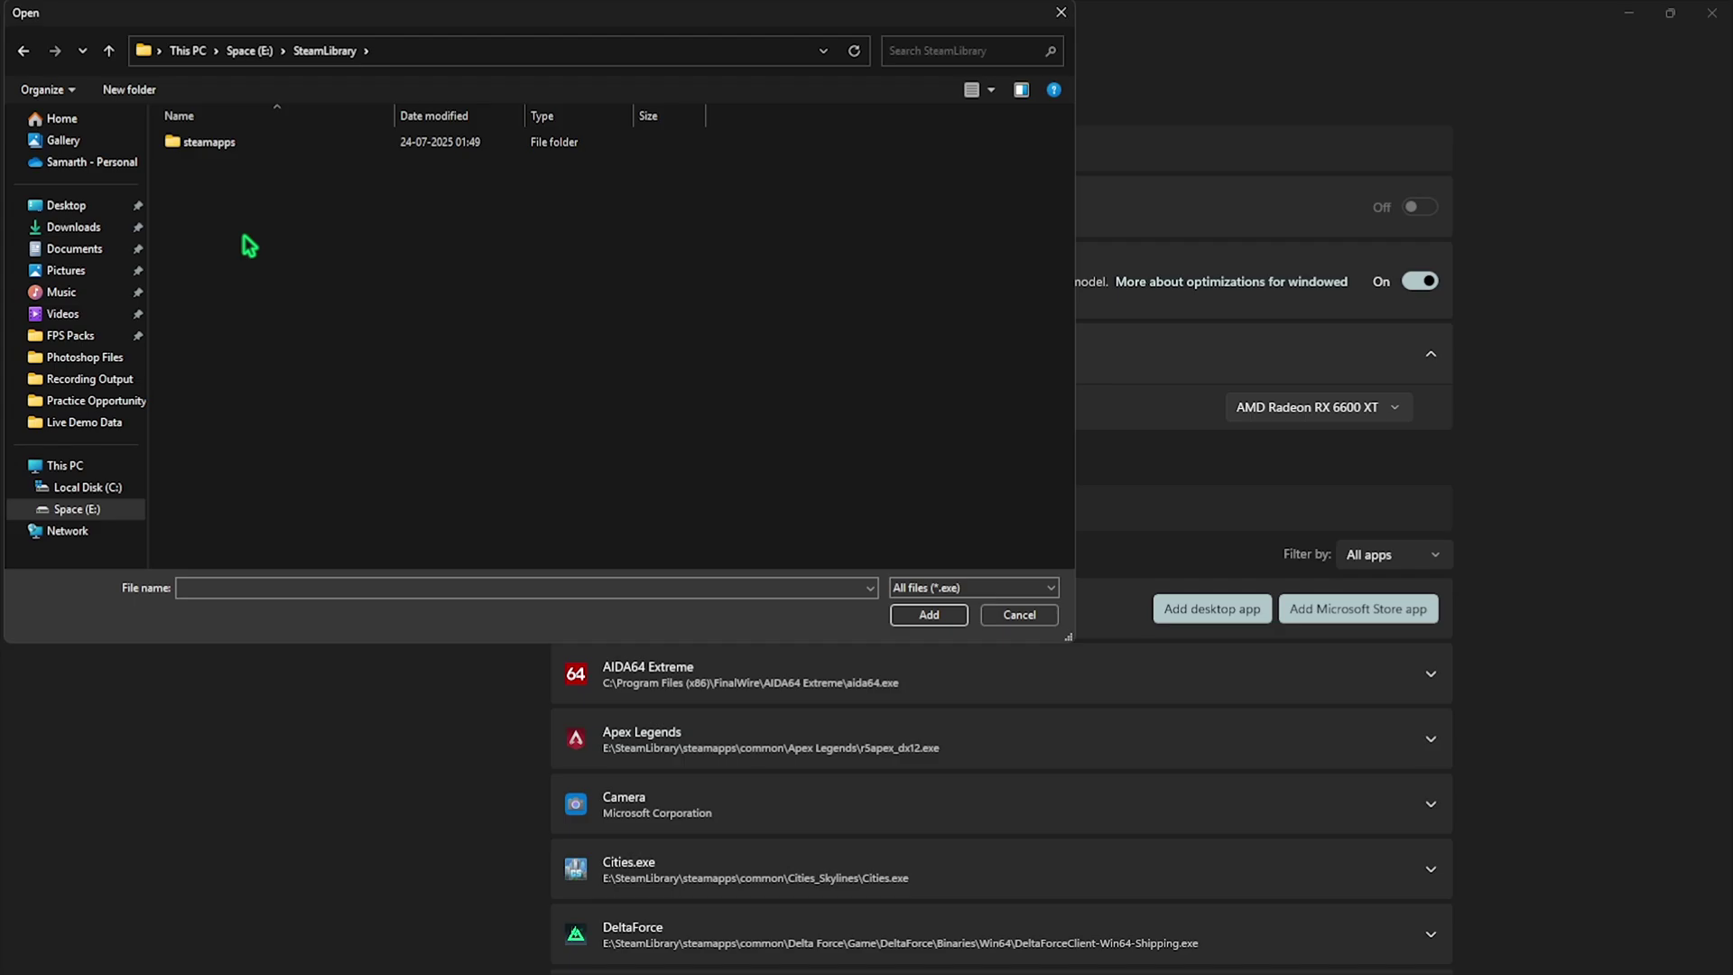
left_click(233, 146)
double_click(233, 146)
double_click(244, 145)
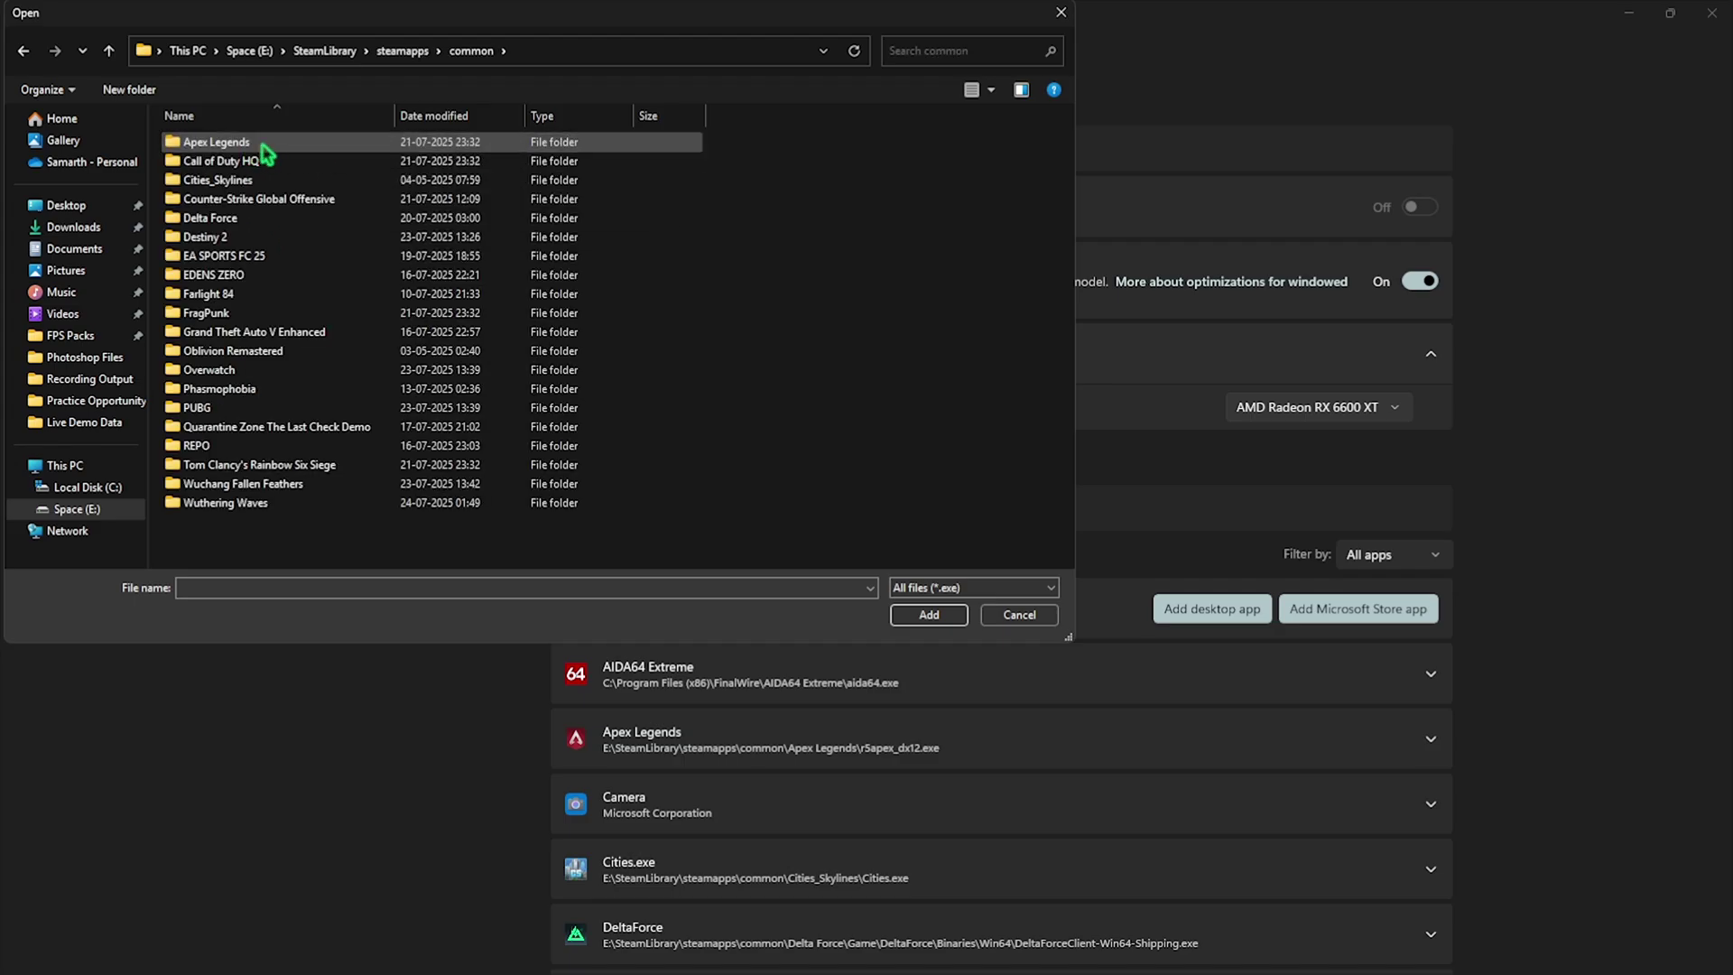
left_click(262, 147)
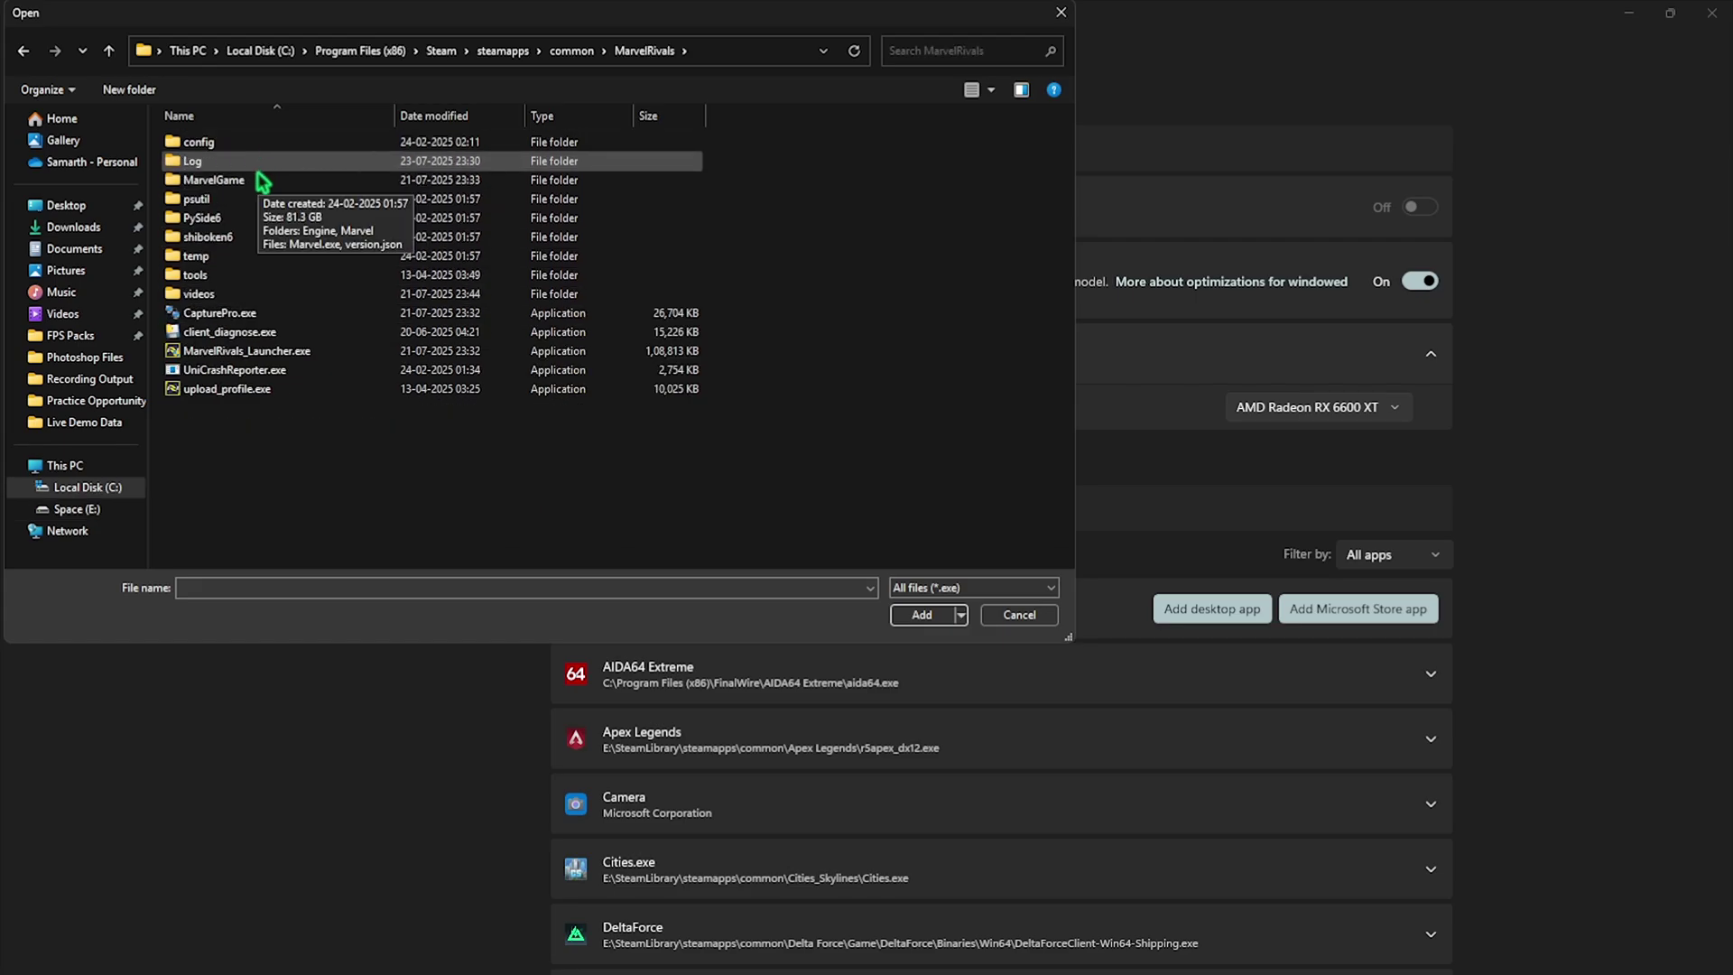
double_click(257, 179)
left_click(241, 163)
double_click(241, 162)
double_click(235, 144)
double_click(236, 148)
left_click(249, 237)
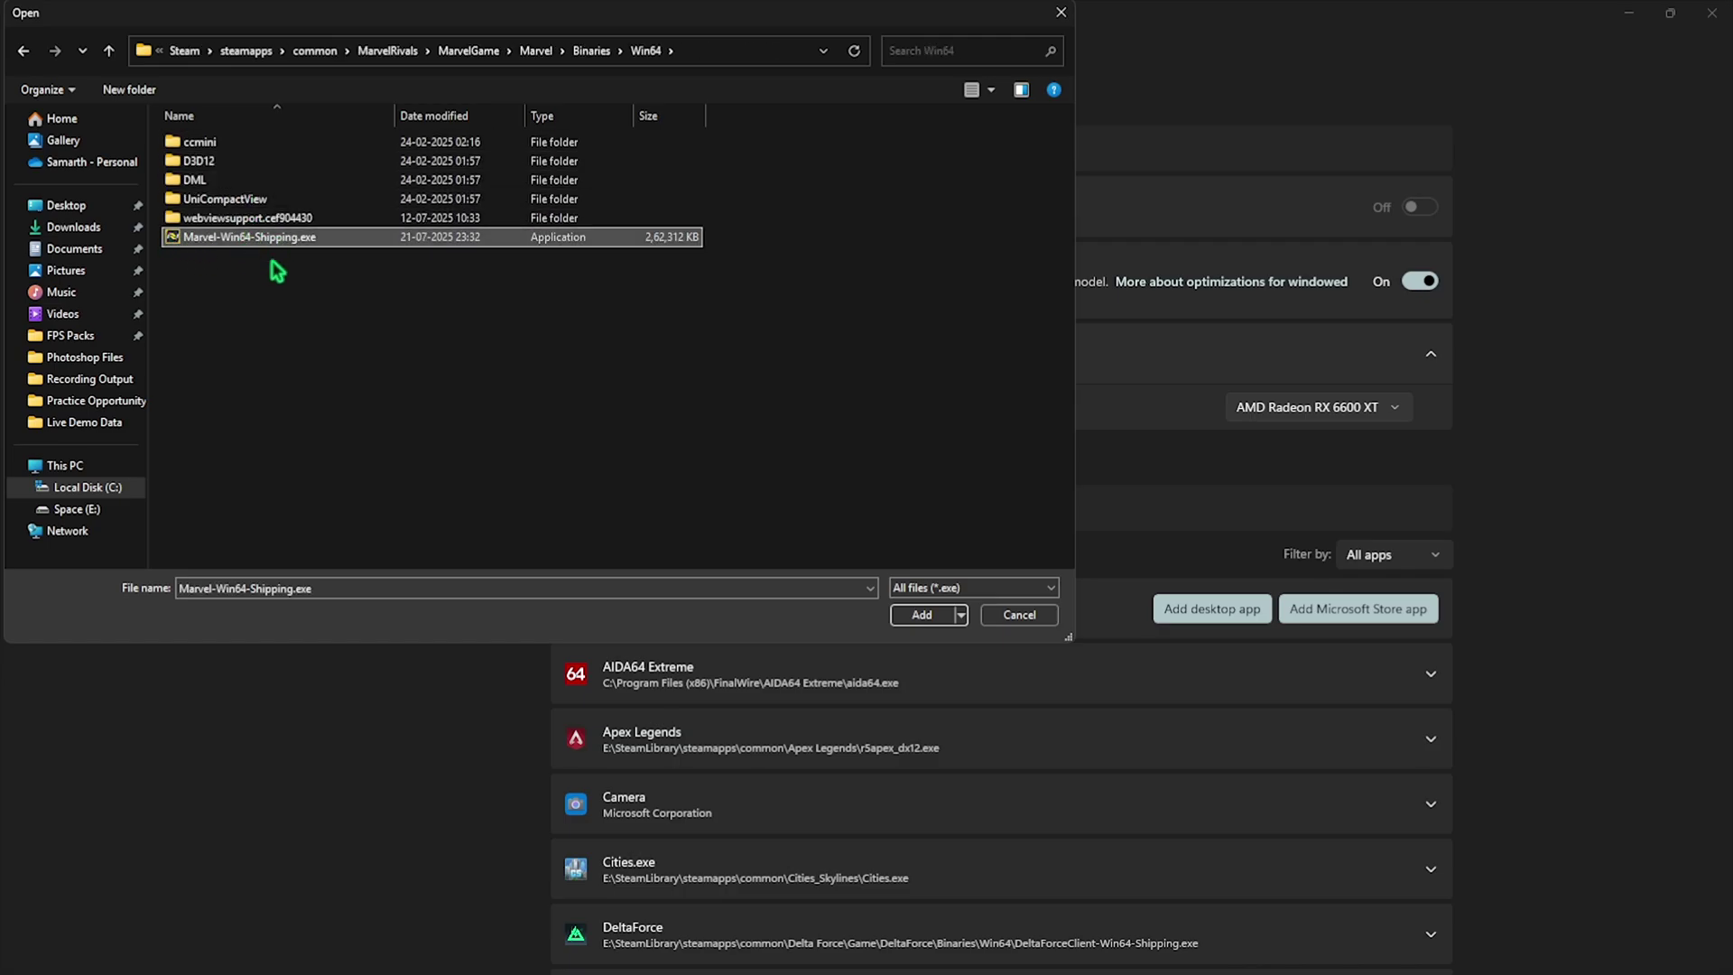
left_click(921, 615)
Set the game's GPU preference to High Performance (AMD Radeon RX 6600 XT)
scroll(883, 481, "down", 5)
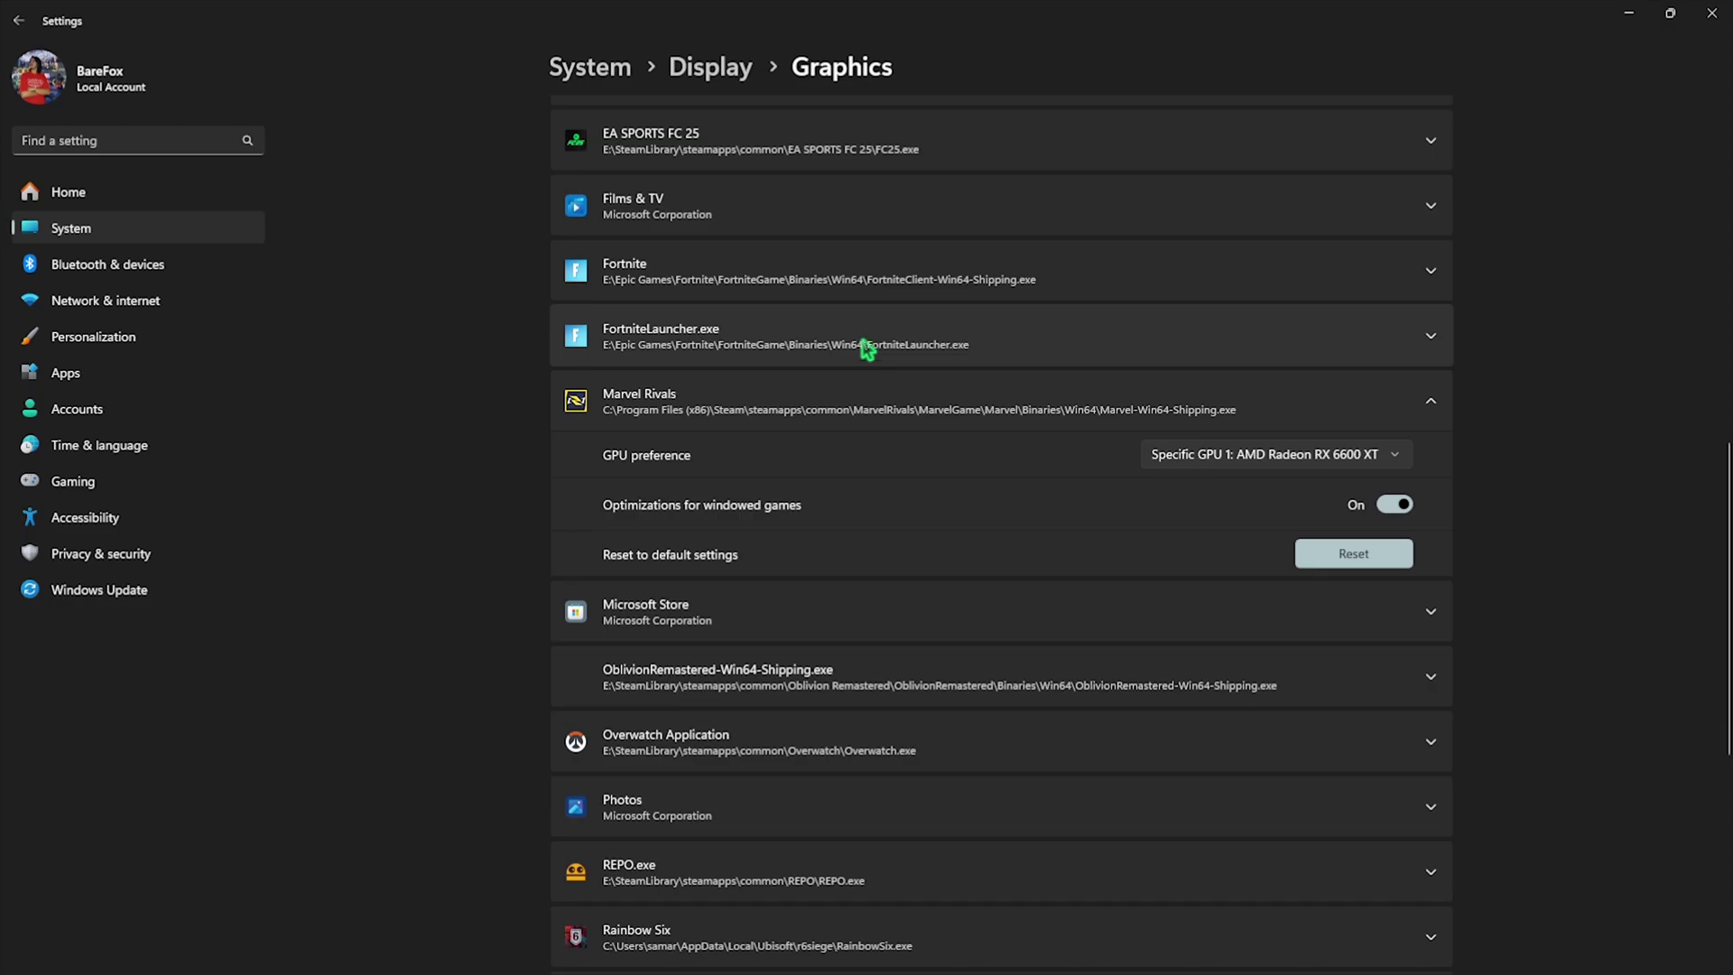
left_click(1209, 468)
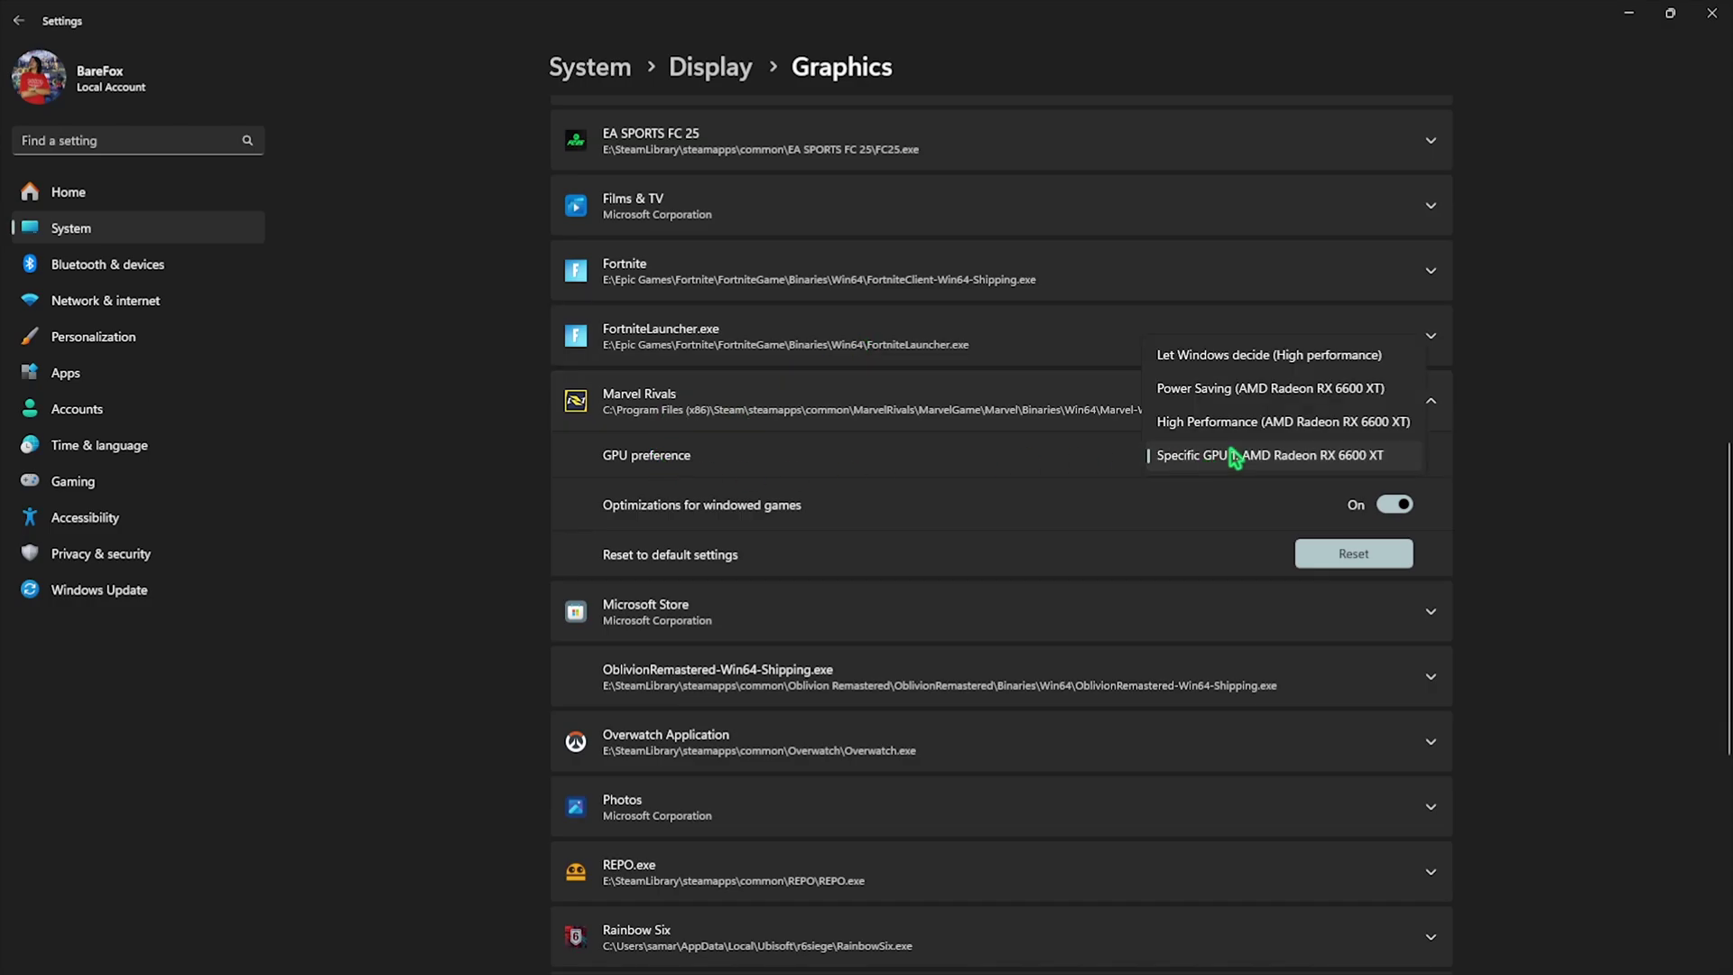
left_click(1206, 426)
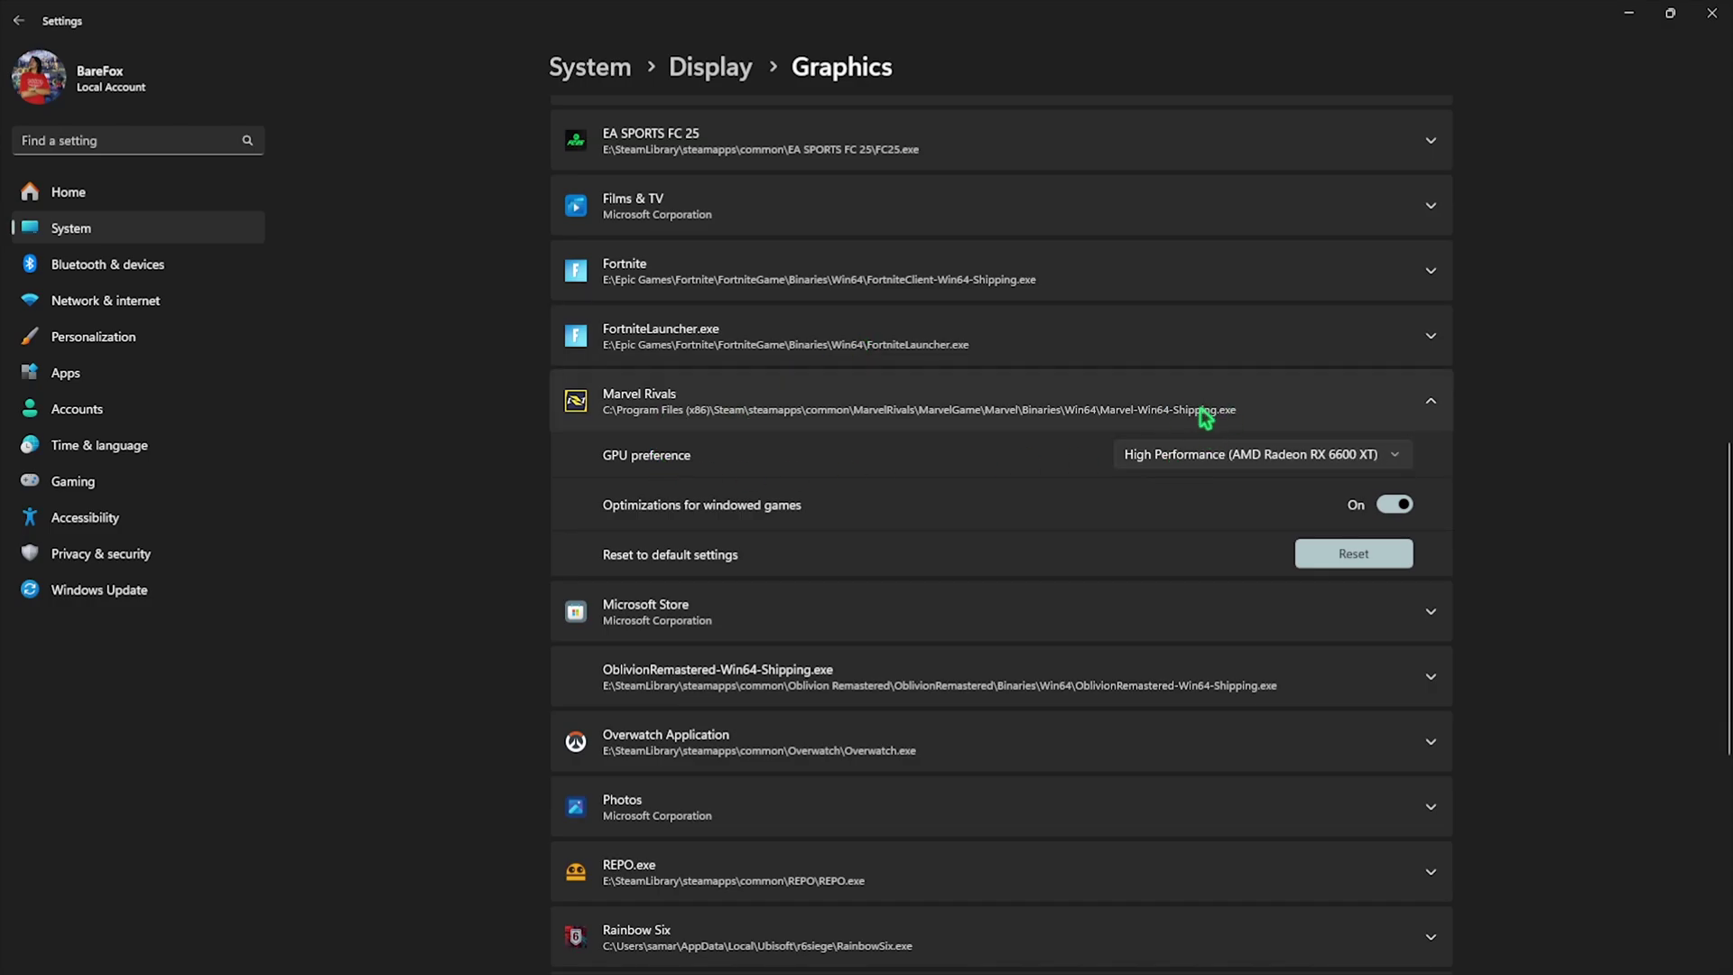
Close Settings, start Marvel Rivals from Steam, and enable Switch Shader Compilation Mode in the launcher
left_click(1712, 12)
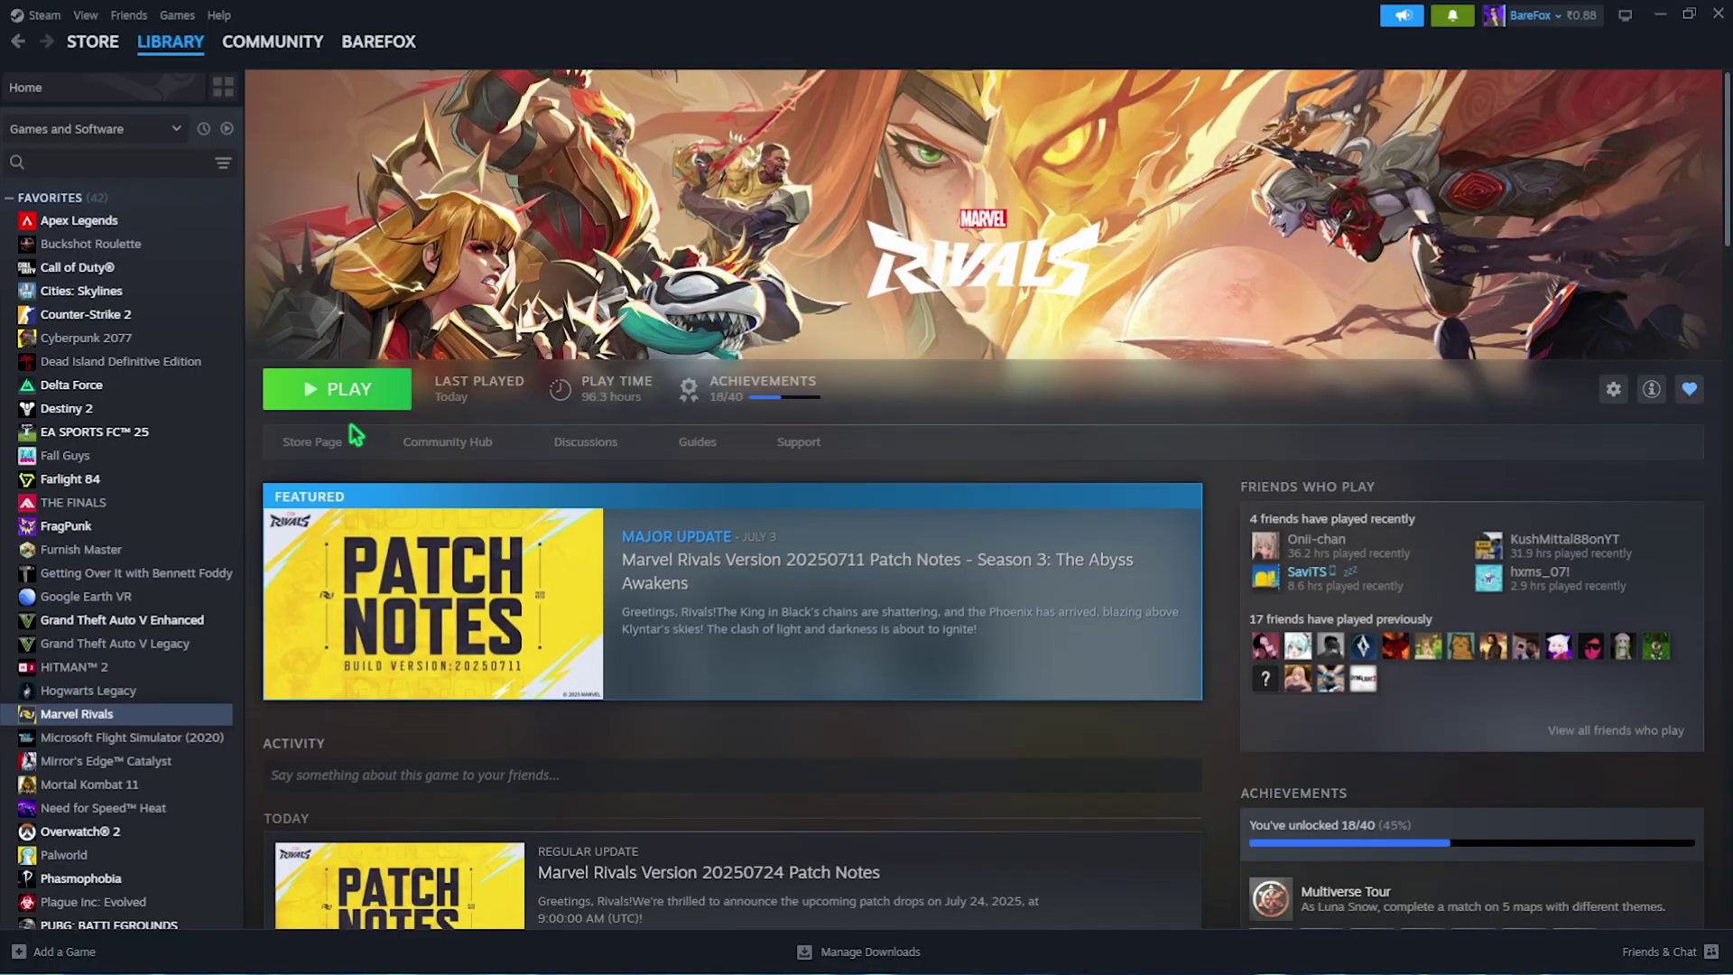
left_click(370, 400)
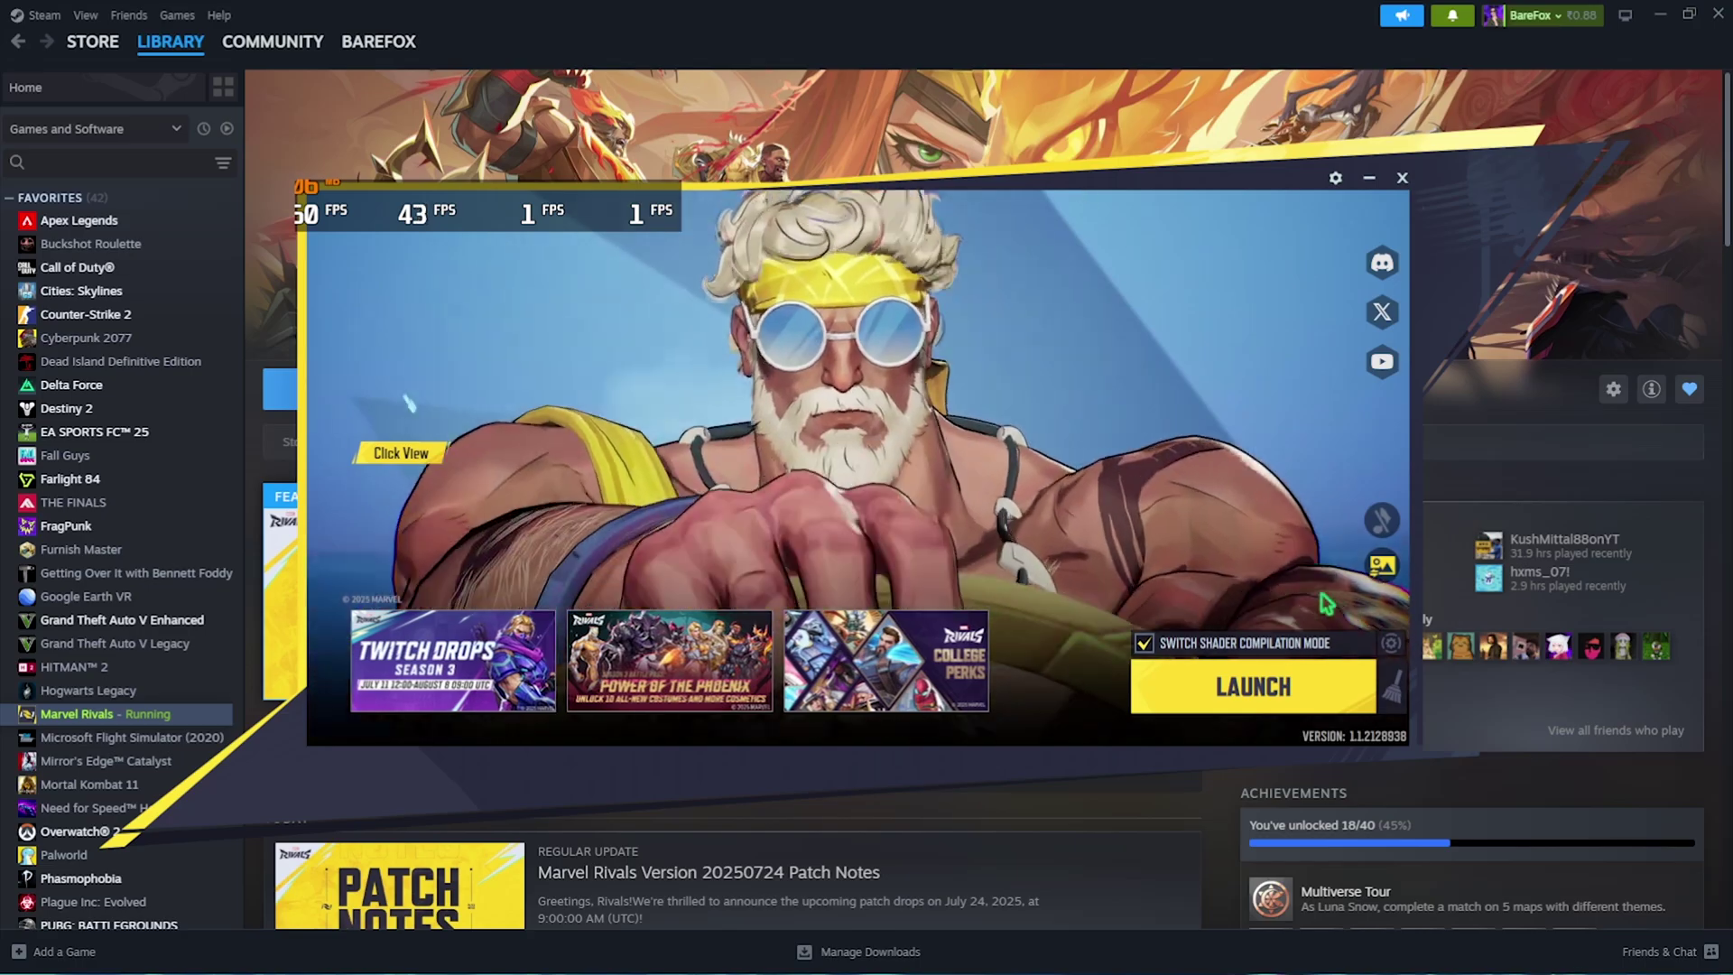
left_click(1393, 645)
mouse_move(345, 323)
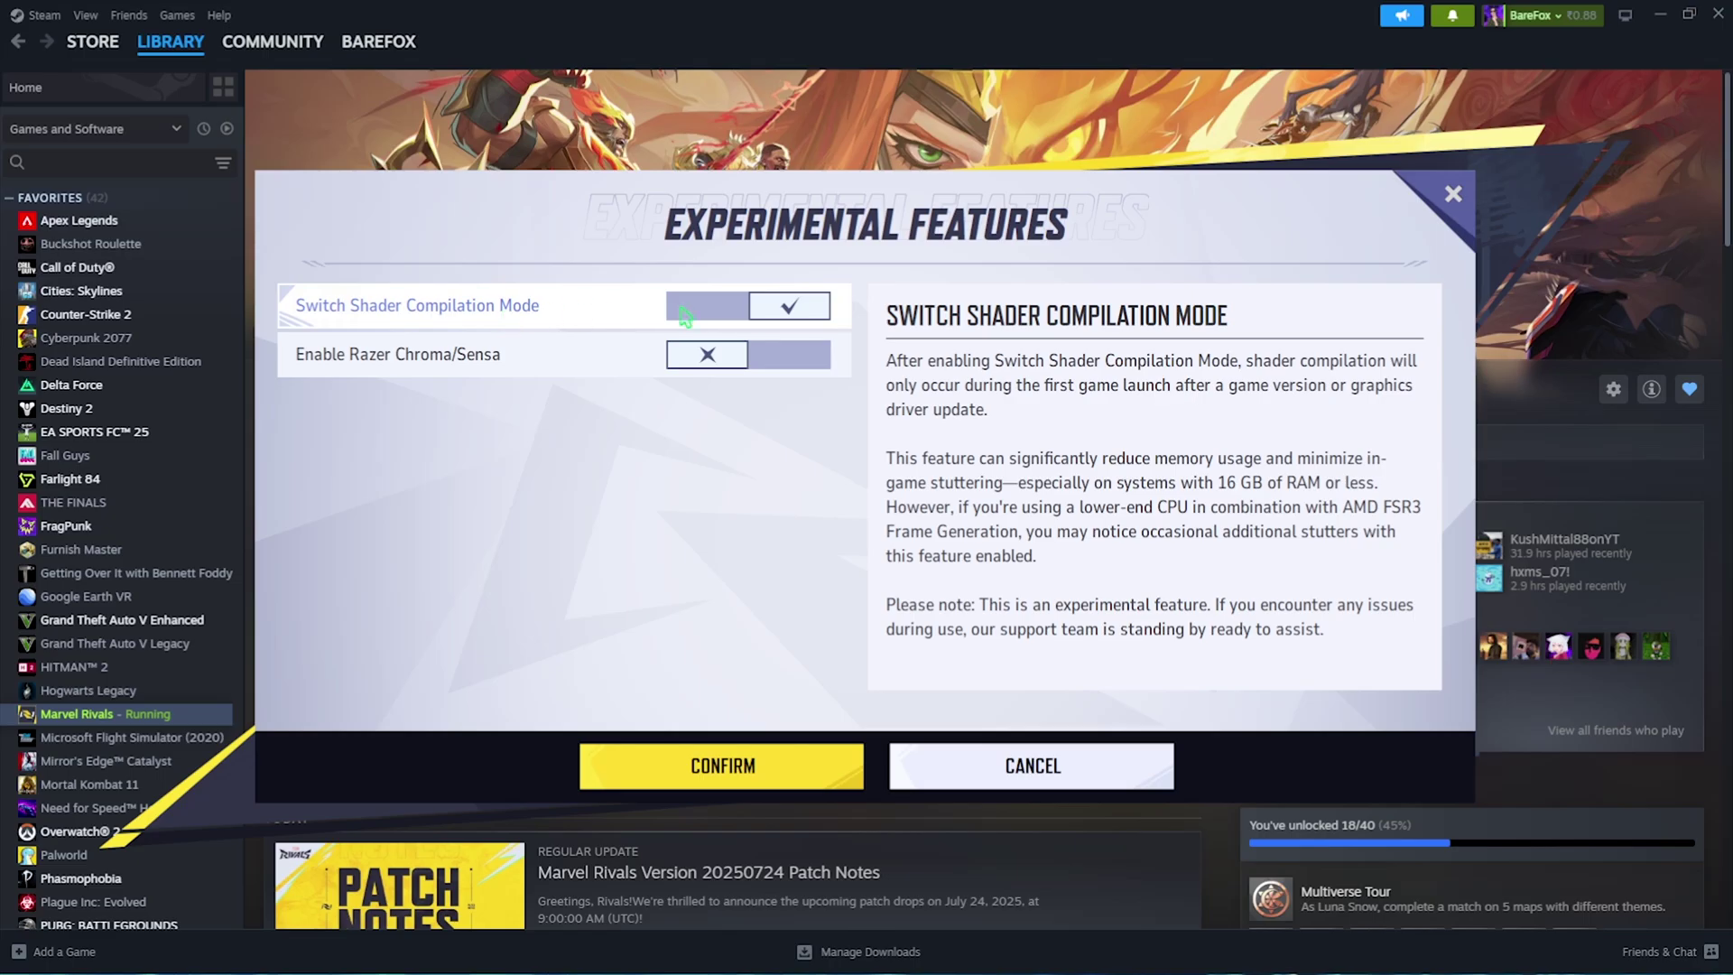
left_click(733, 765)
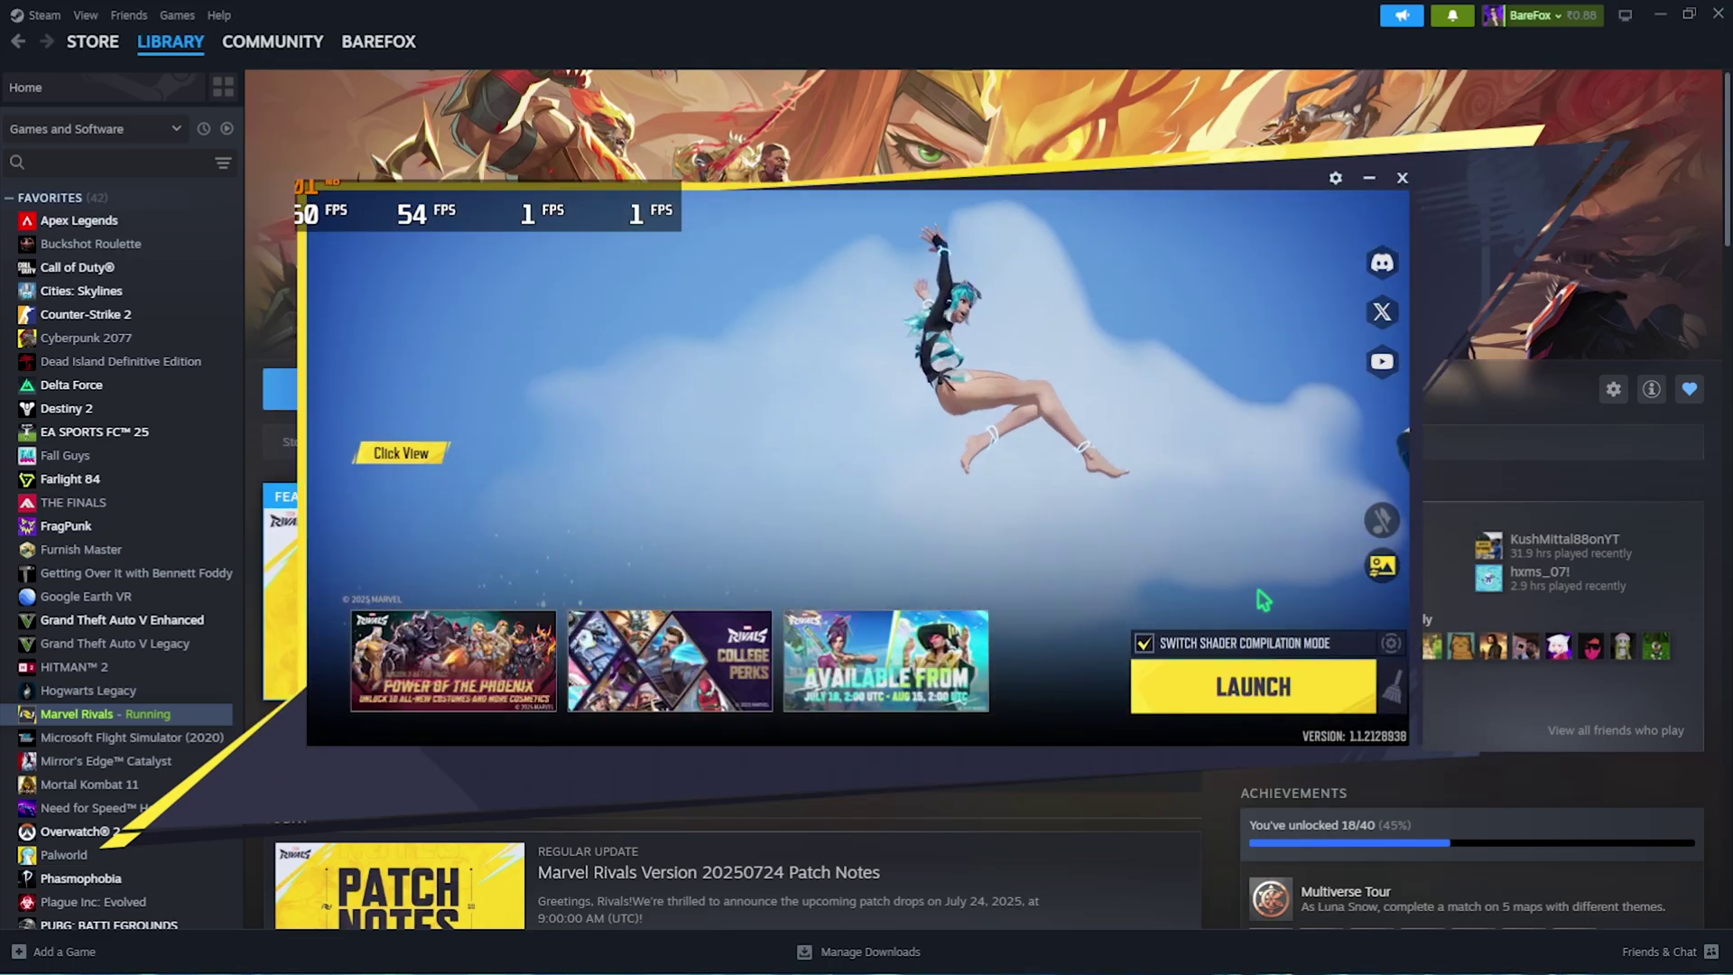
left_click(1394, 692)
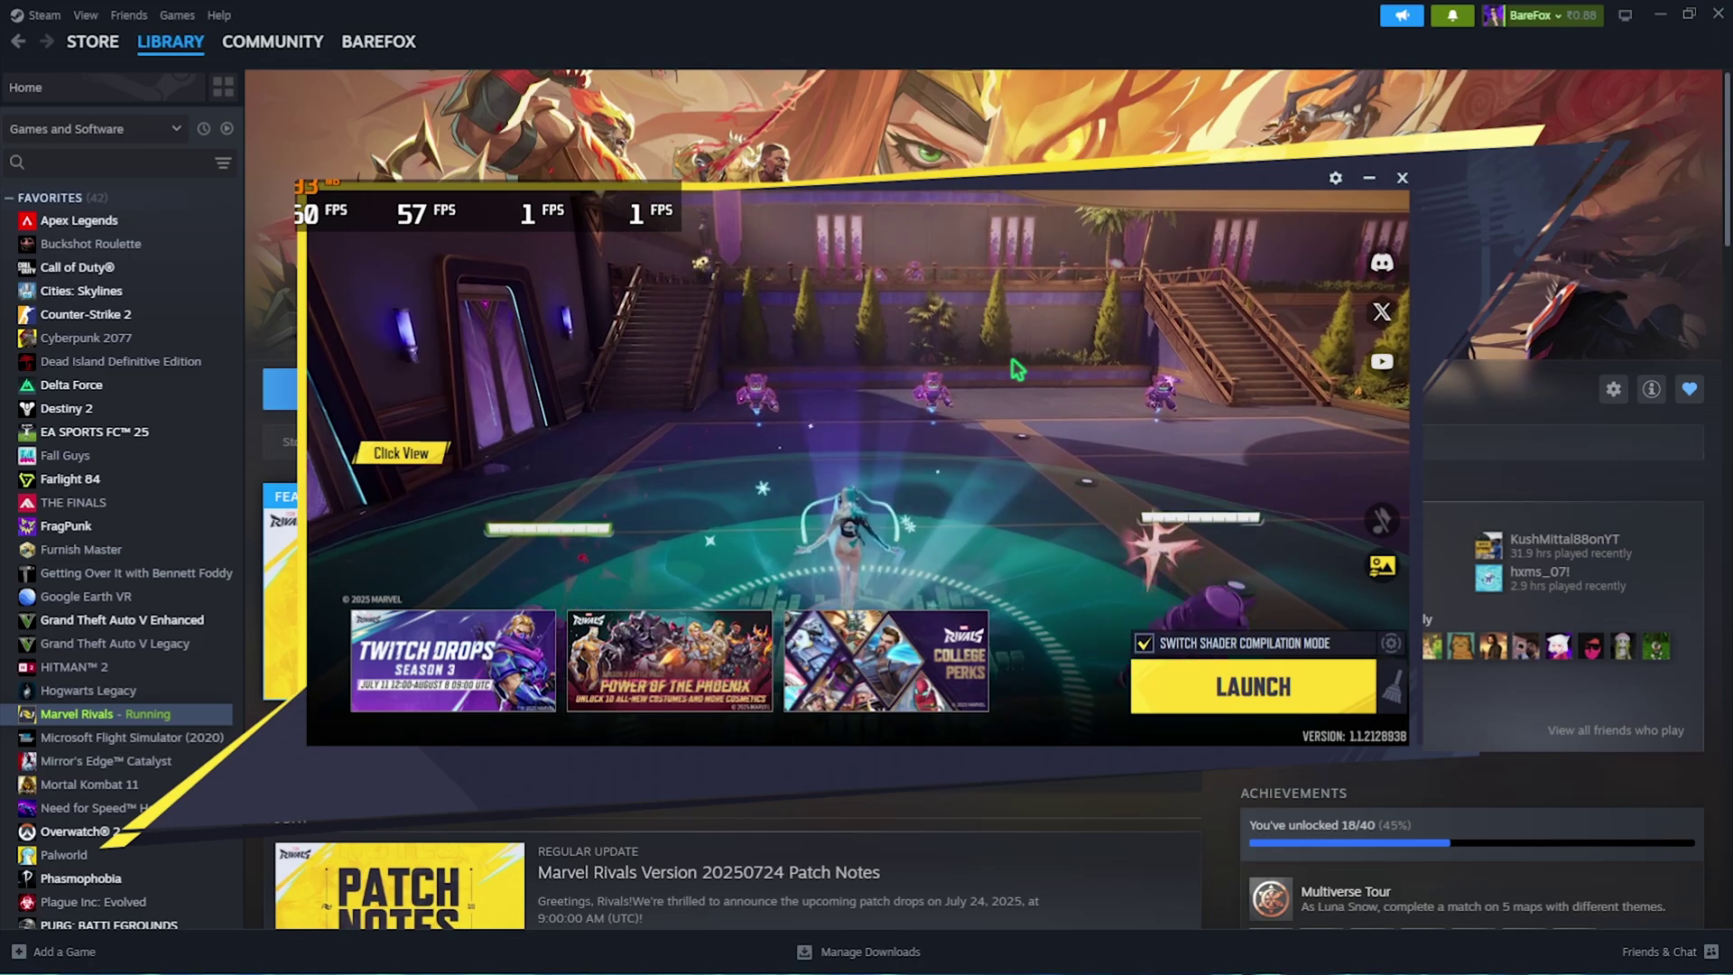
Launch the game and go to the in-game Display settings
left_click(1216, 693)
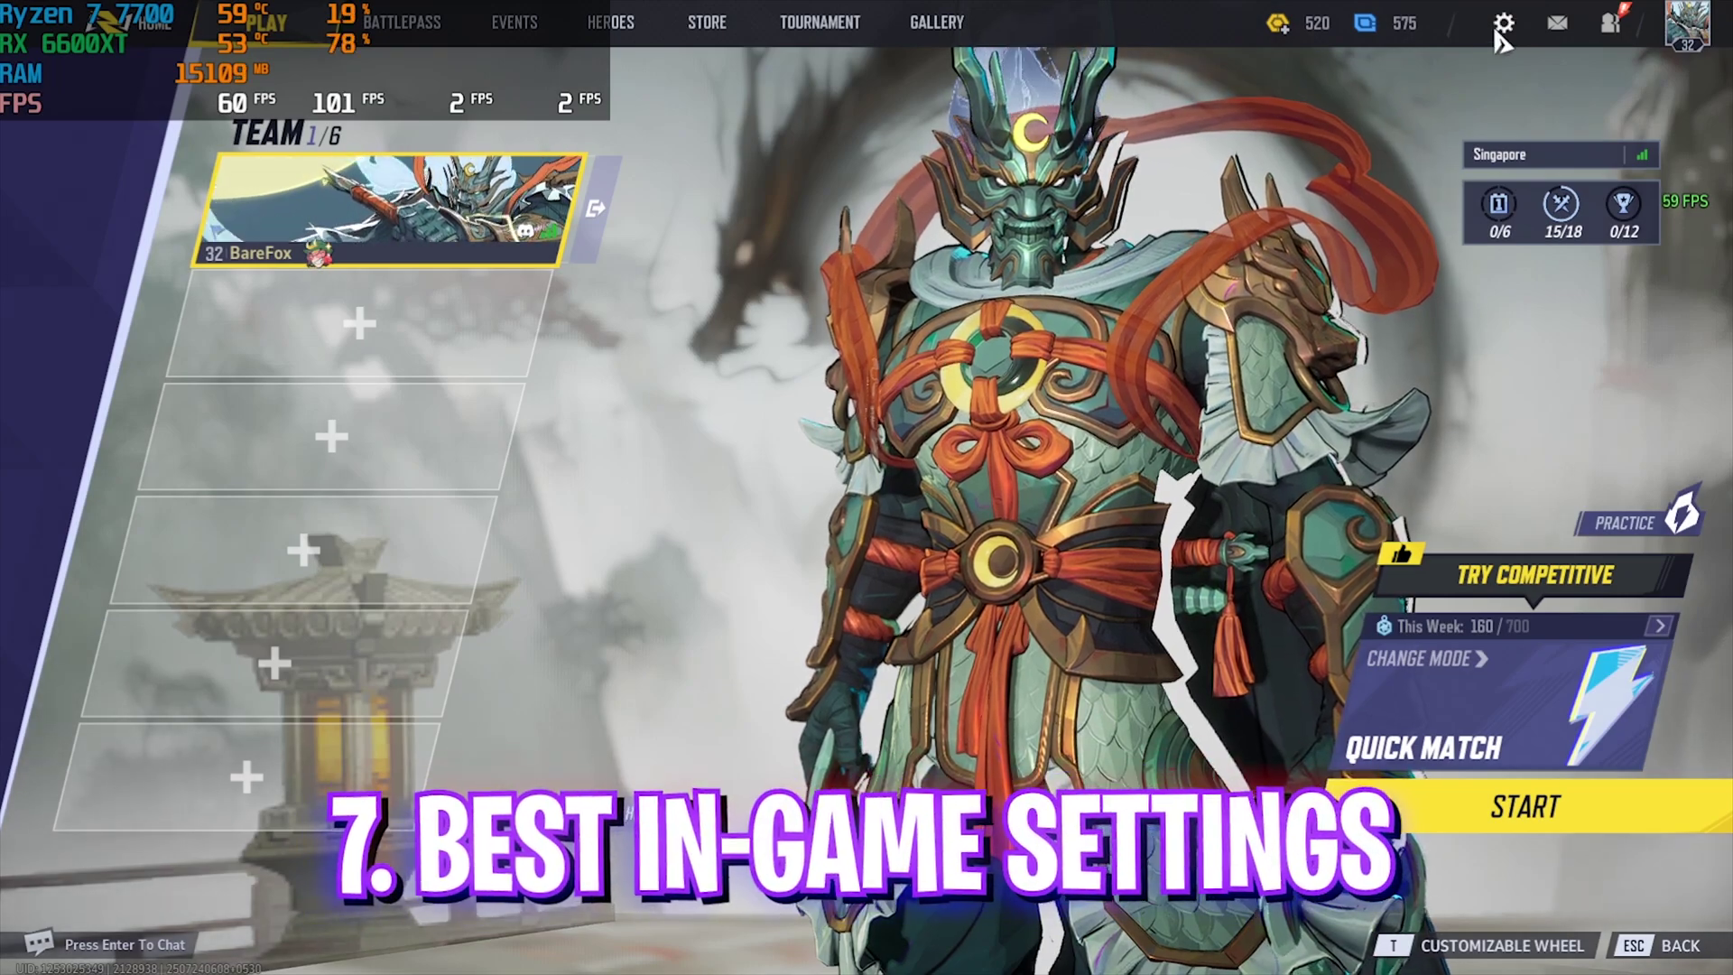
left_click(1500, 24)
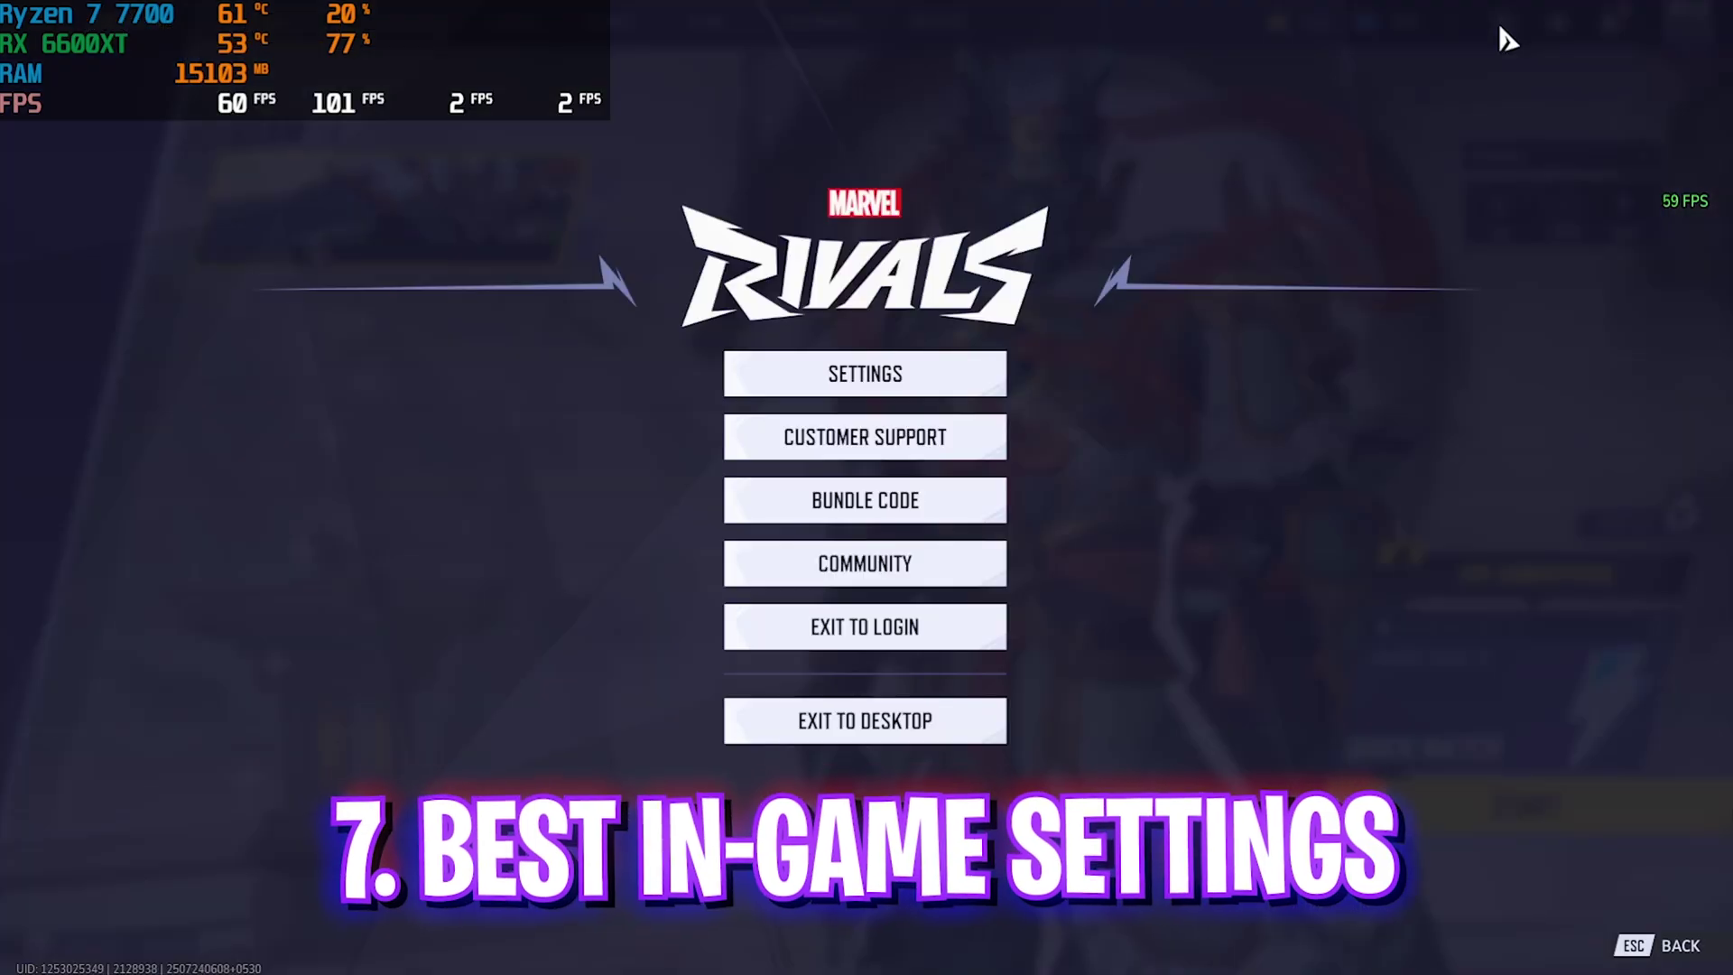
left_click(984, 366)
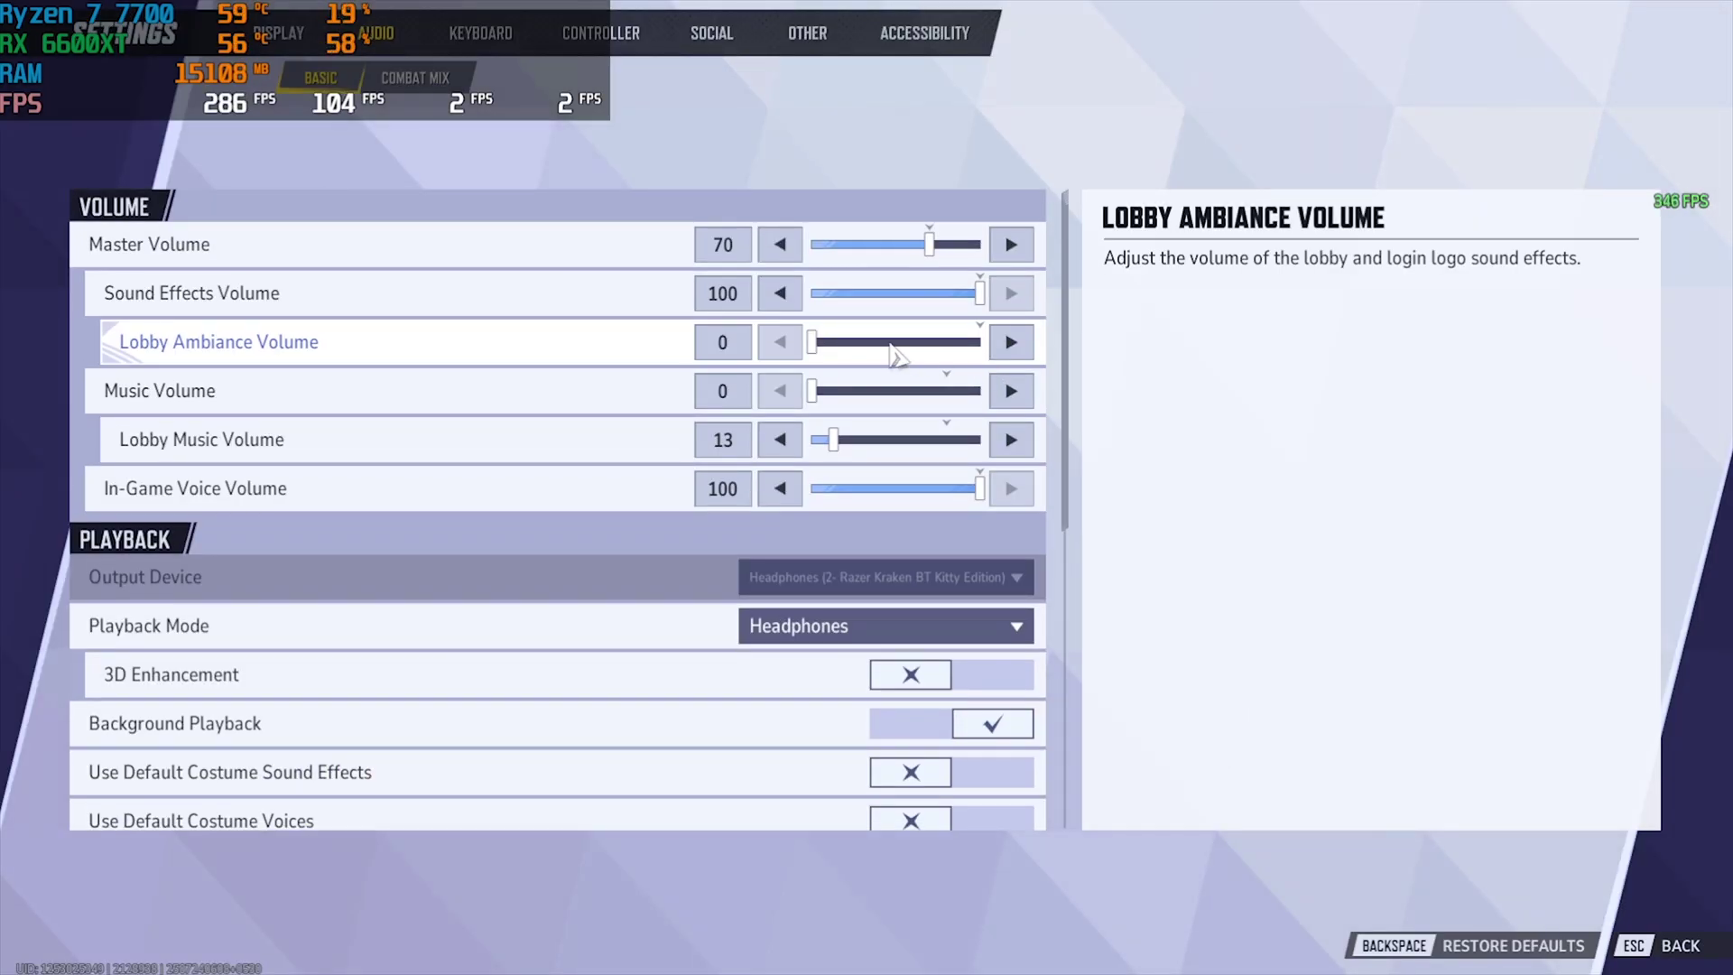
left_click(289, 45)
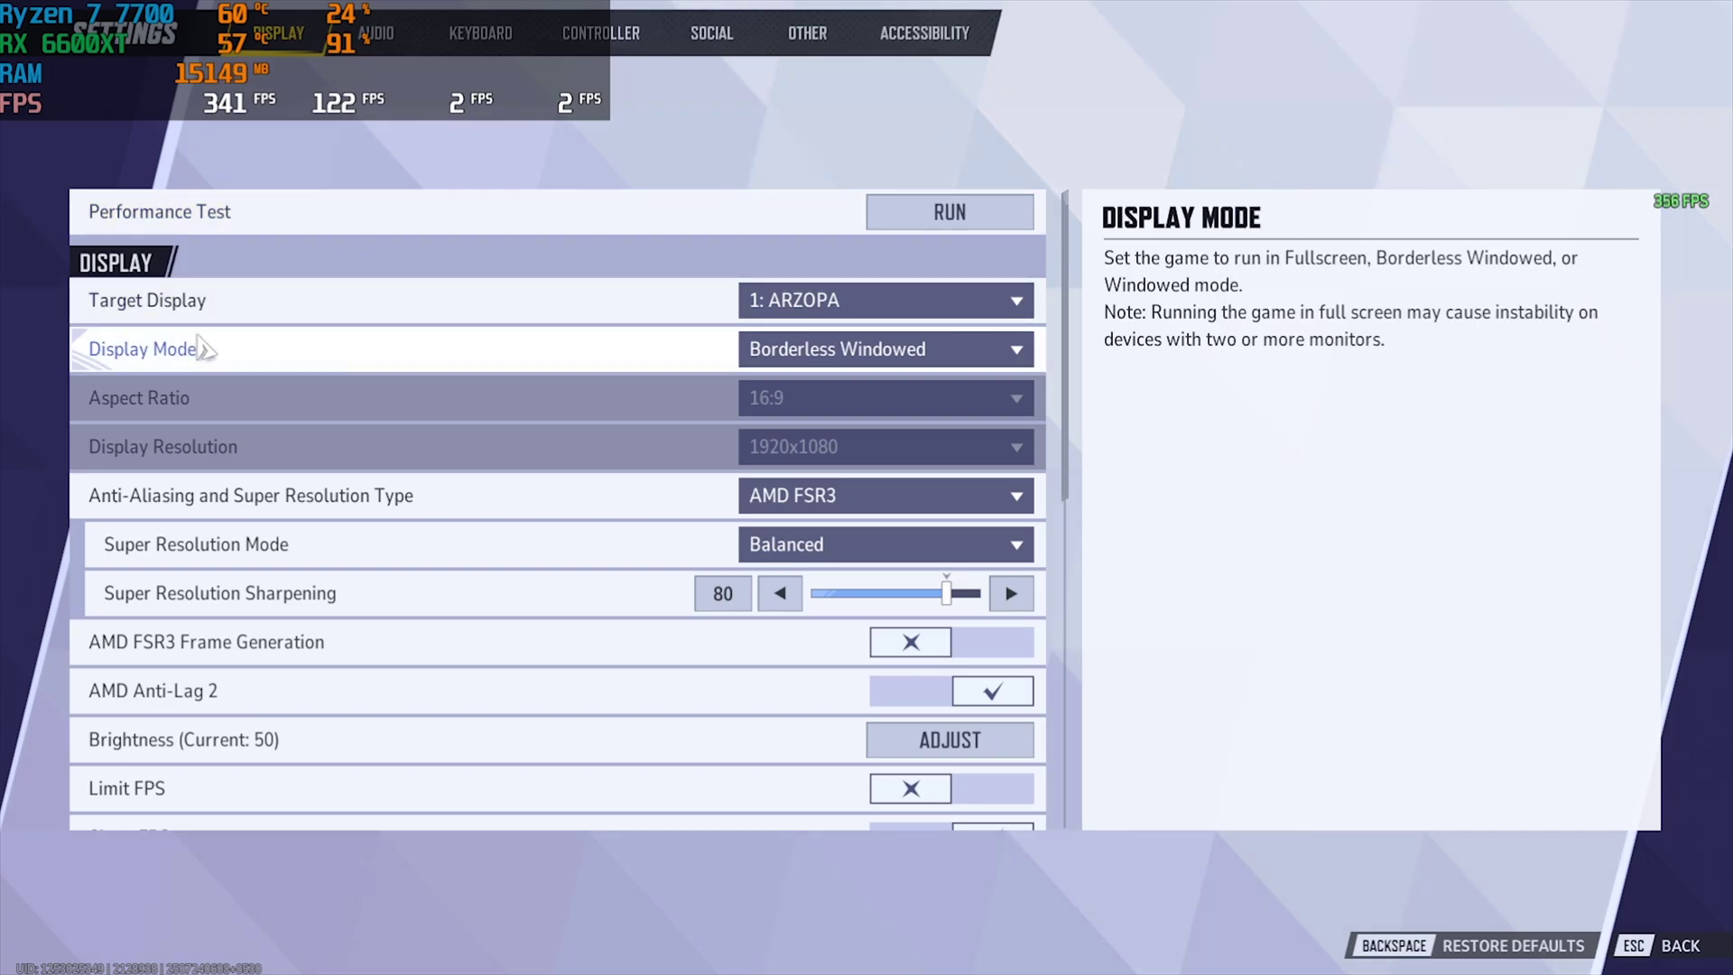
Keep Borderless Windowed display mode, AMD FSR3 upscaling, and Balanced Super Resolution Mode
left_click(785, 350)
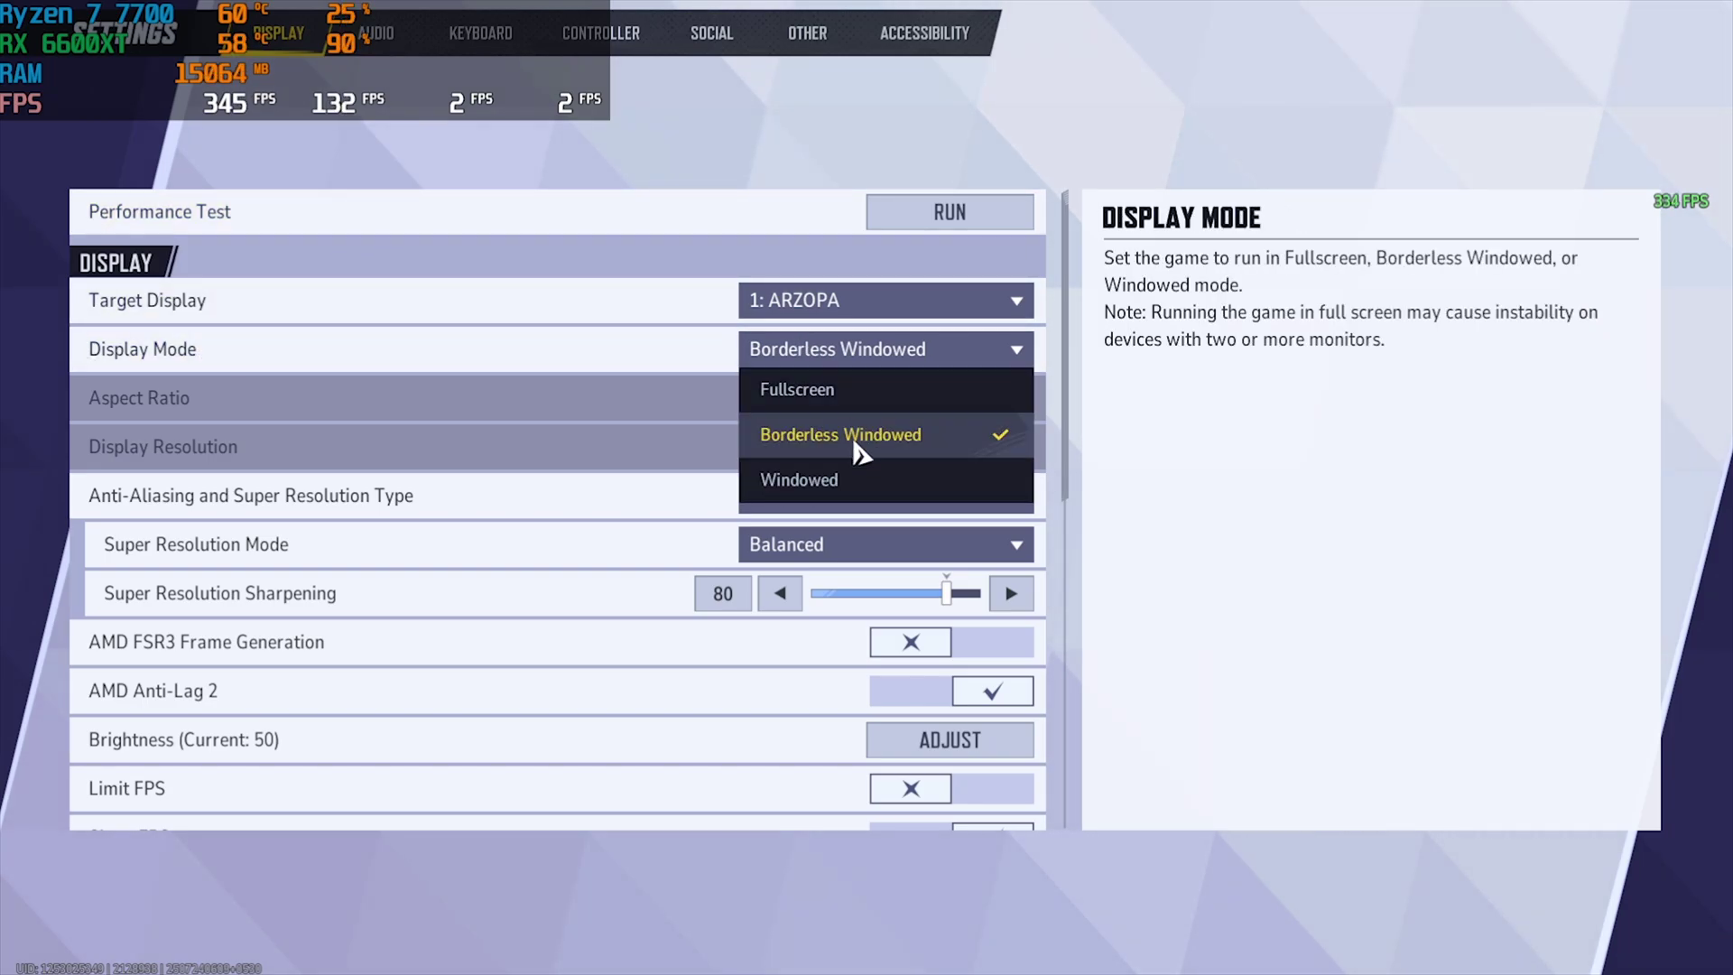
left_click(520, 347)
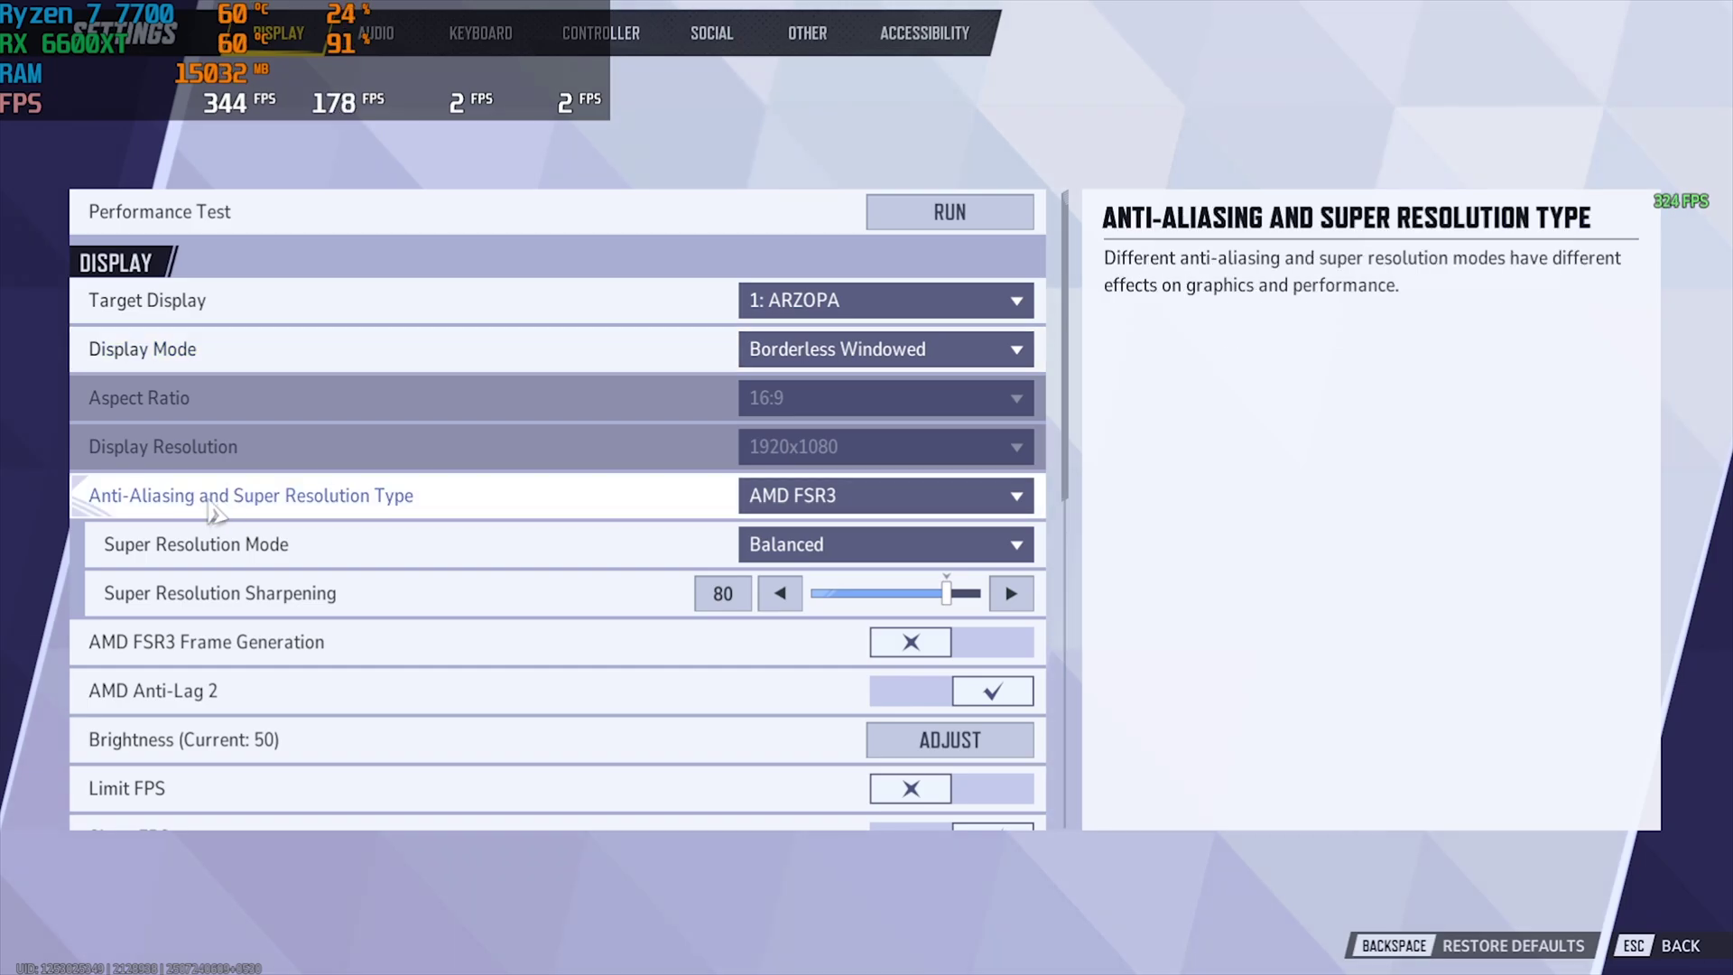
left_click(812, 494)
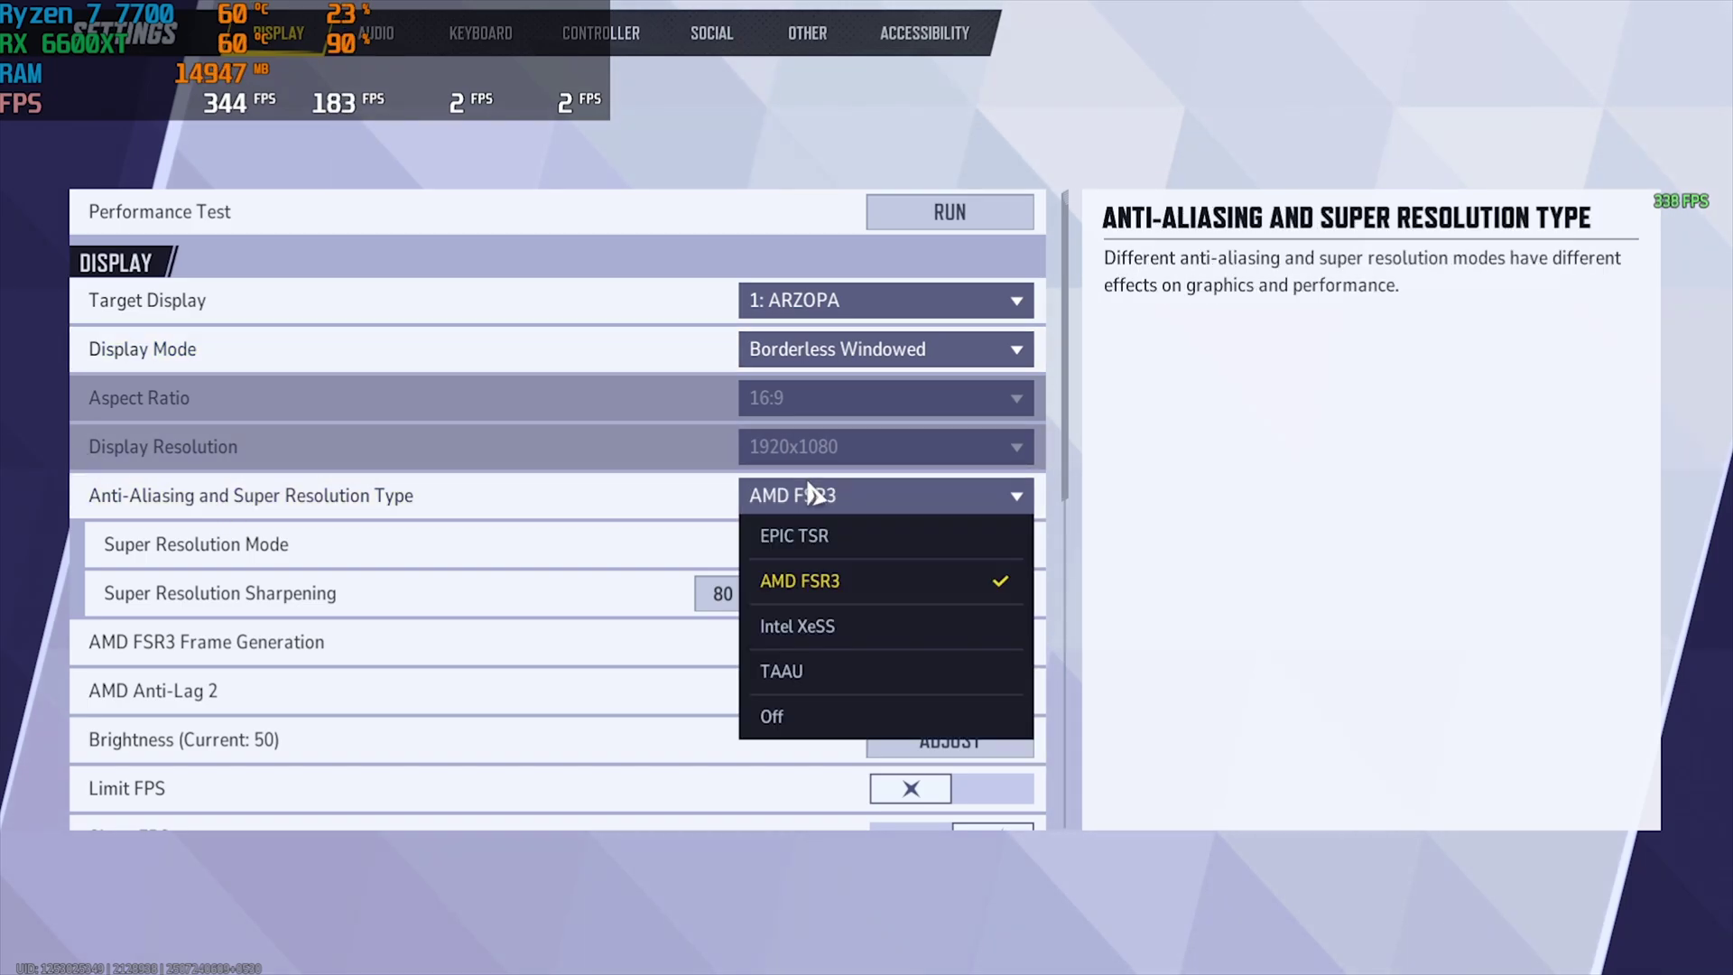
left_click(802, 581)
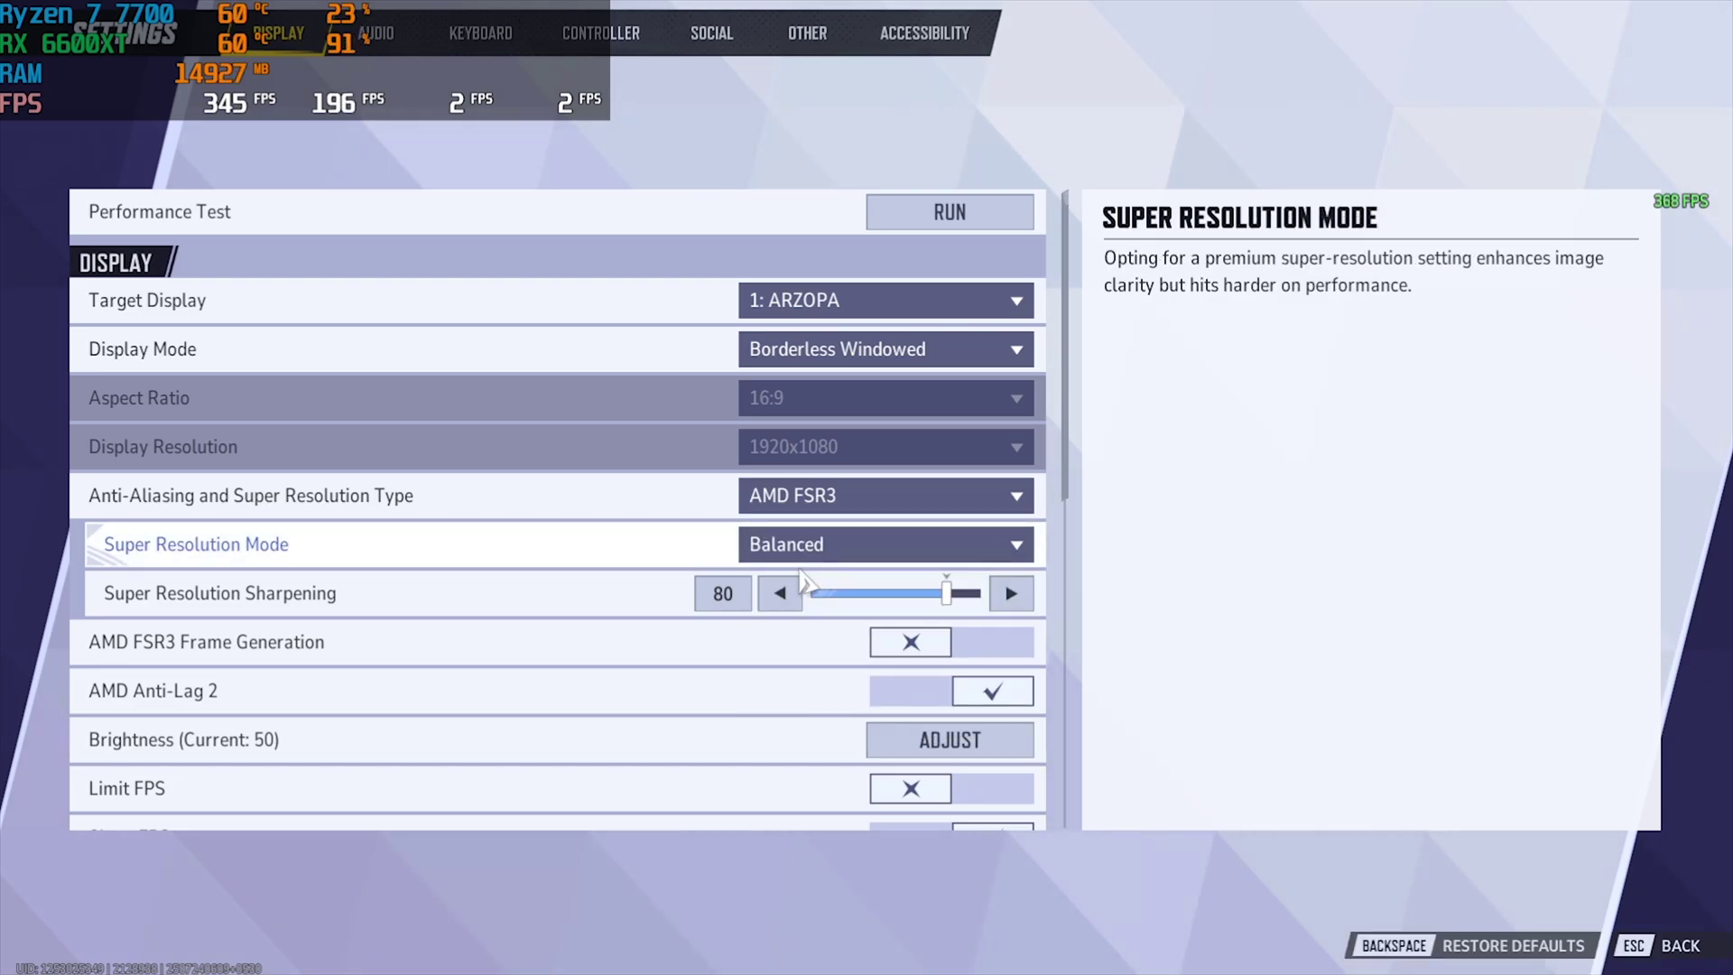
left_click(853, 556)
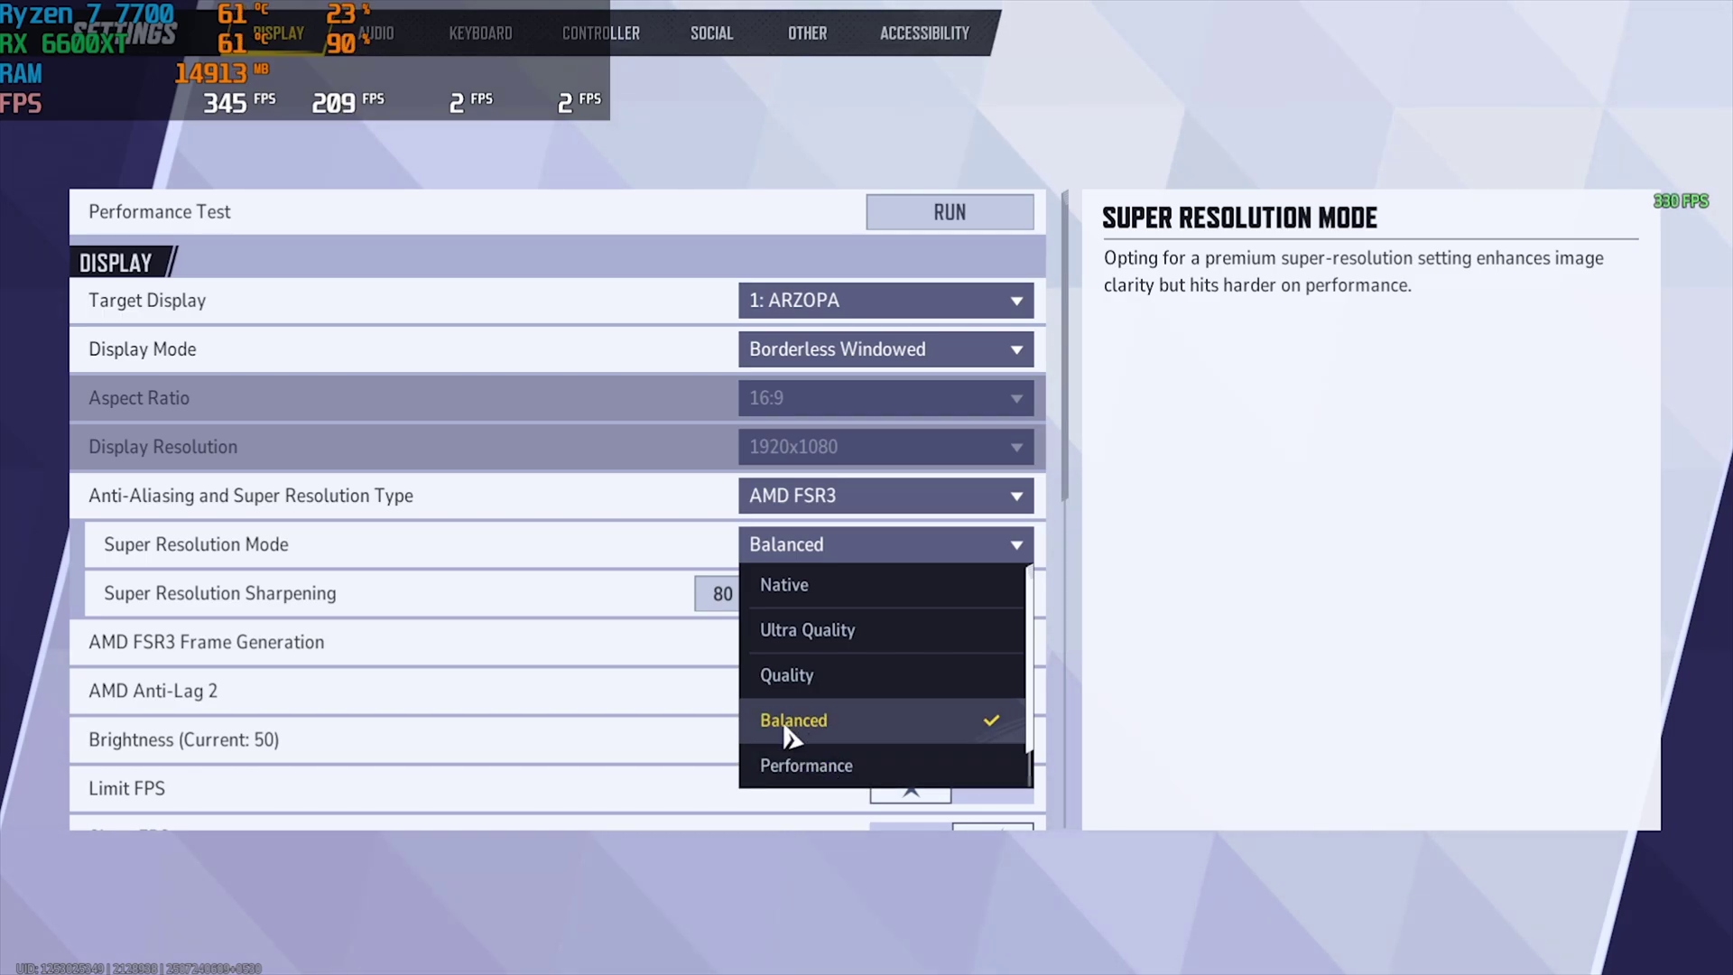
left_click(591, 545)
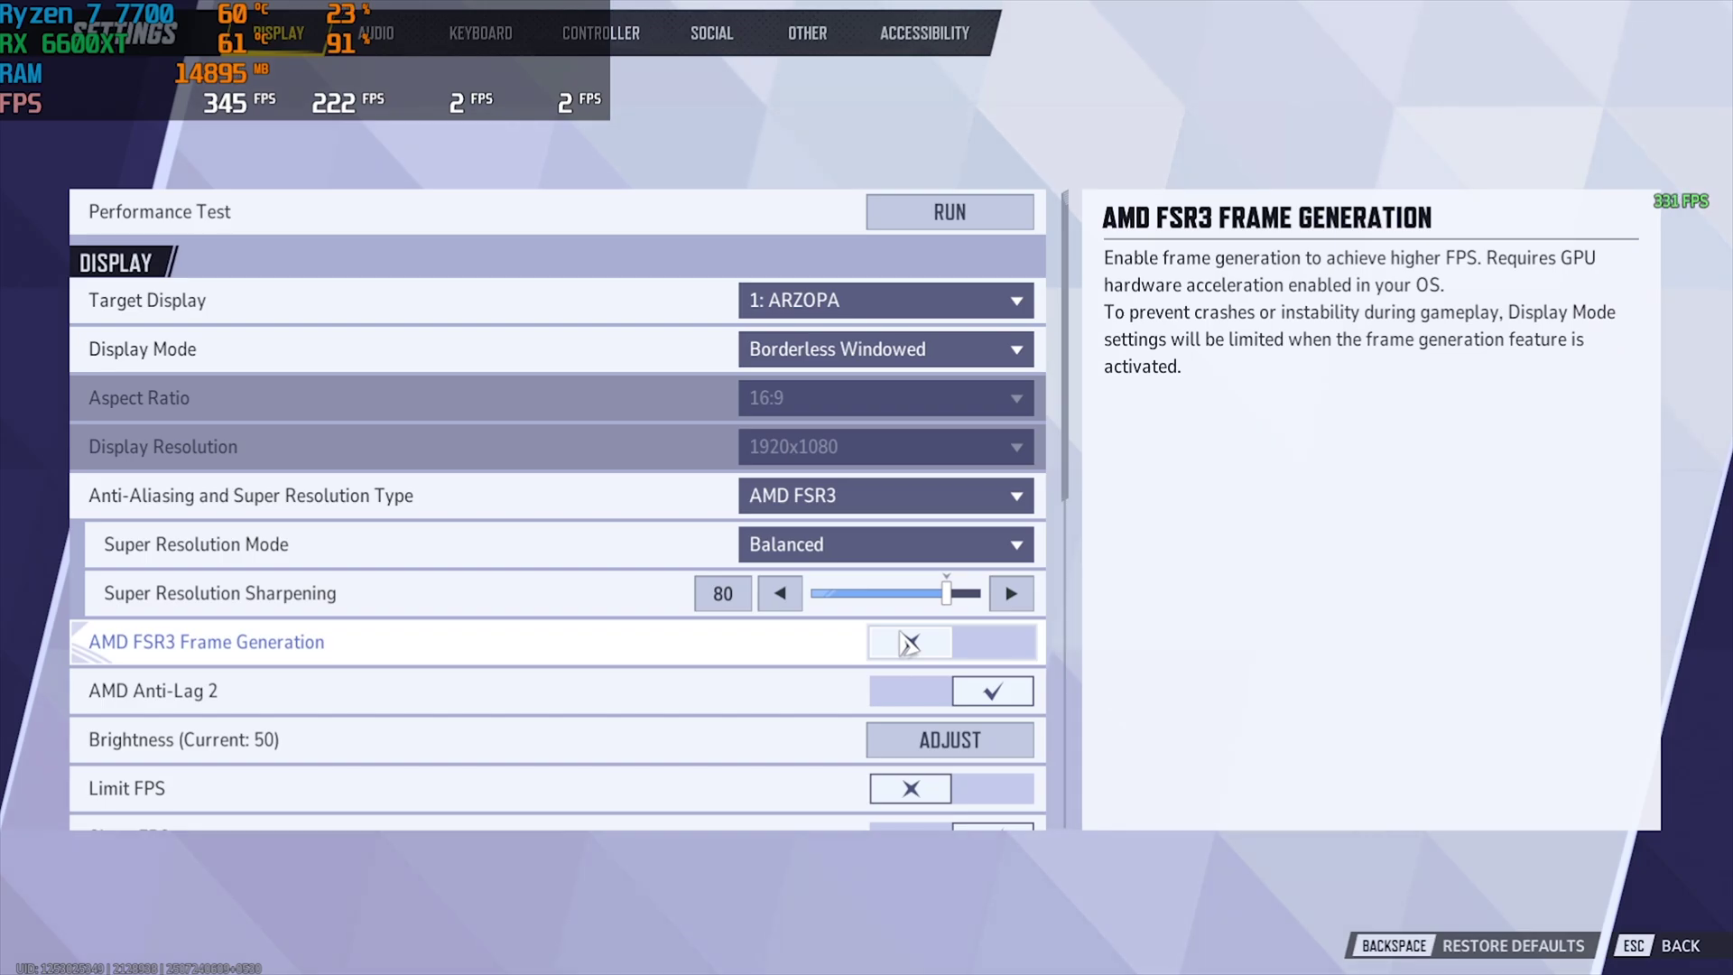
In the Graphics section, set Texture Detail to Medium
scroll(889, 689, "down", 1)
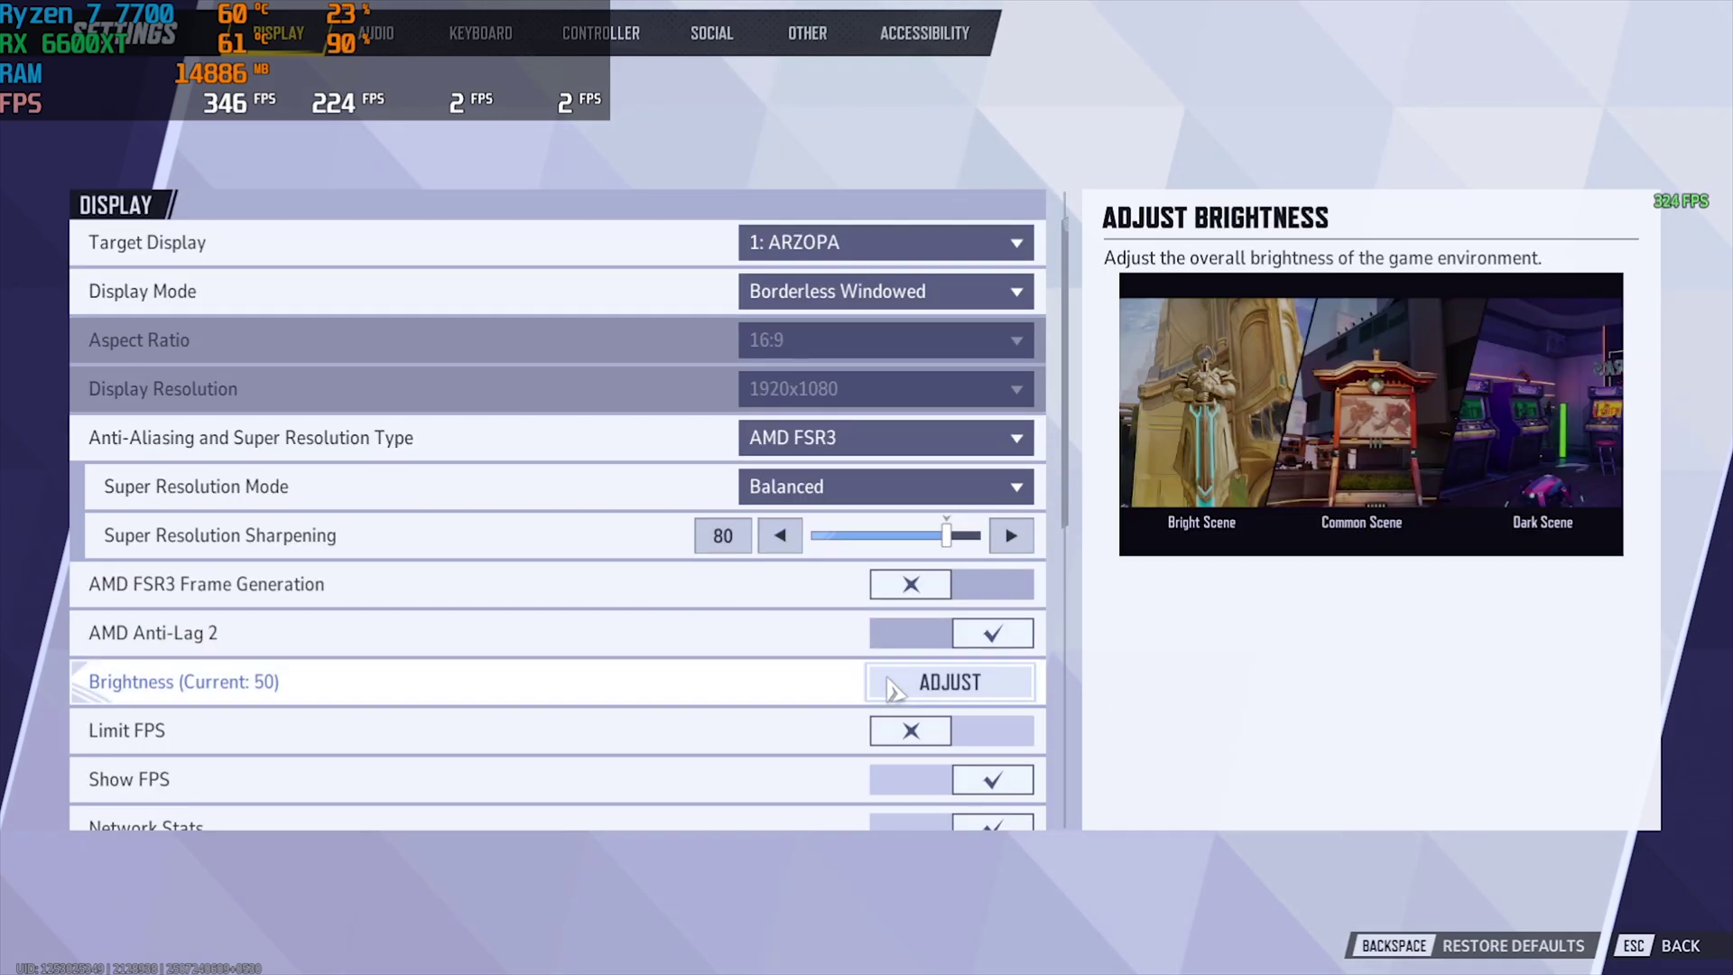
scroll(902, 632, "down", 5)
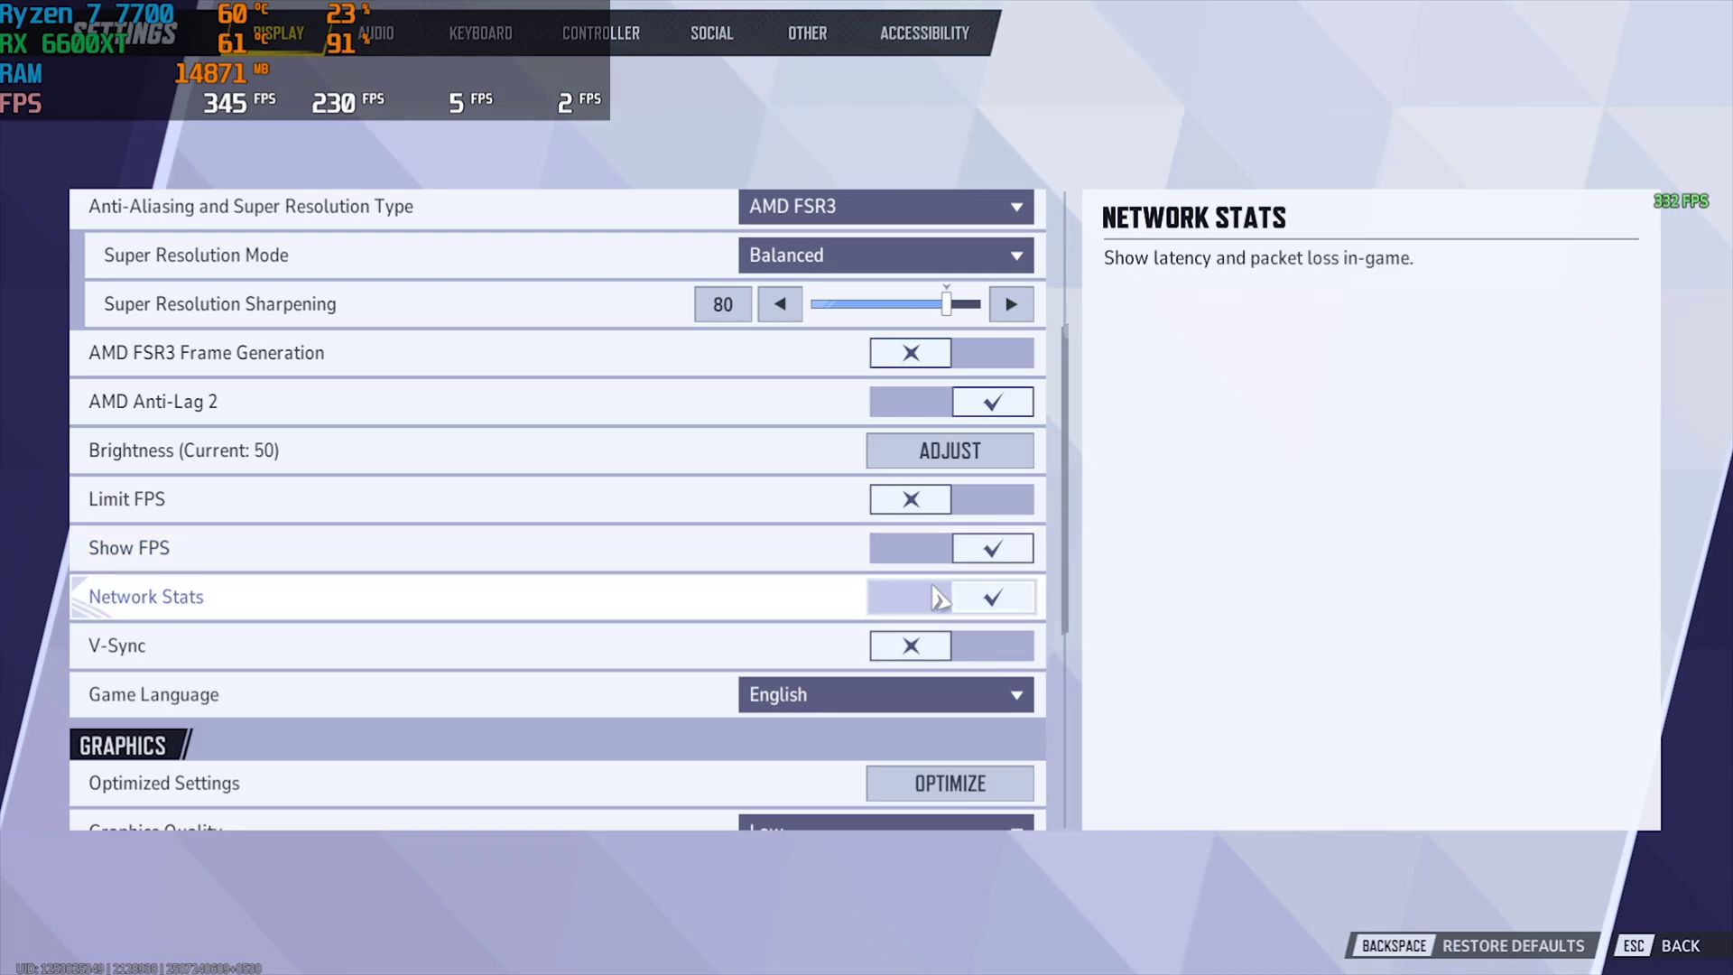
scroll(918, 581, "down", 6)
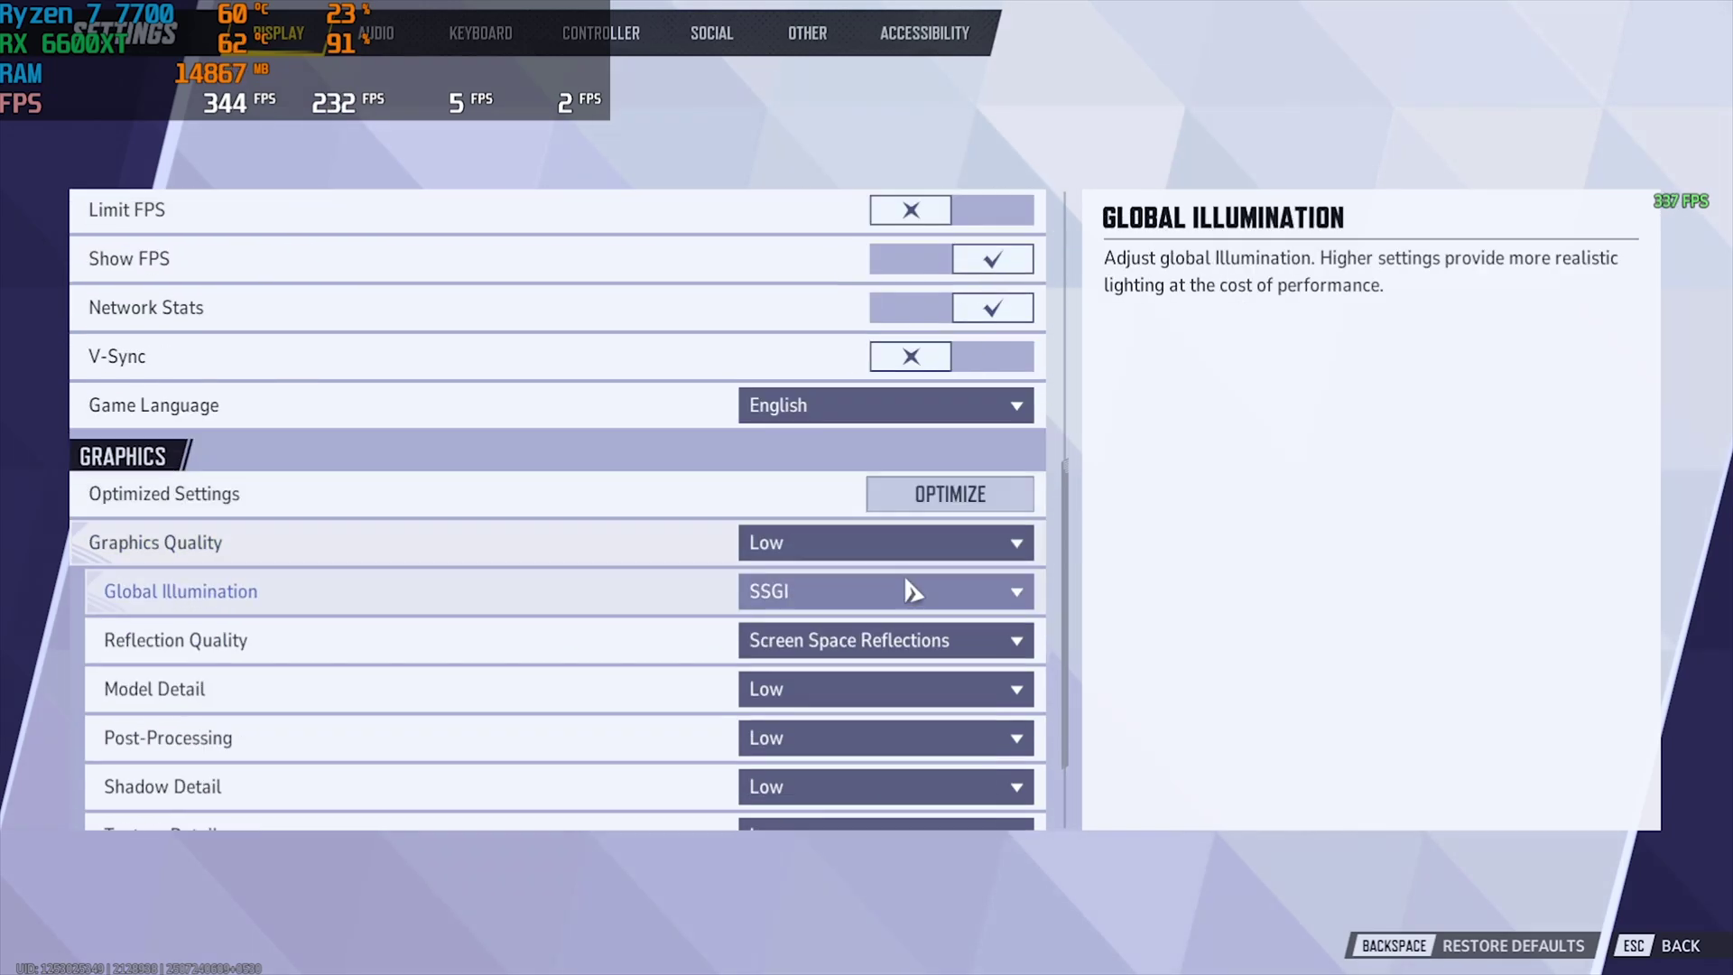
scroll(384, 453, "down", 3)
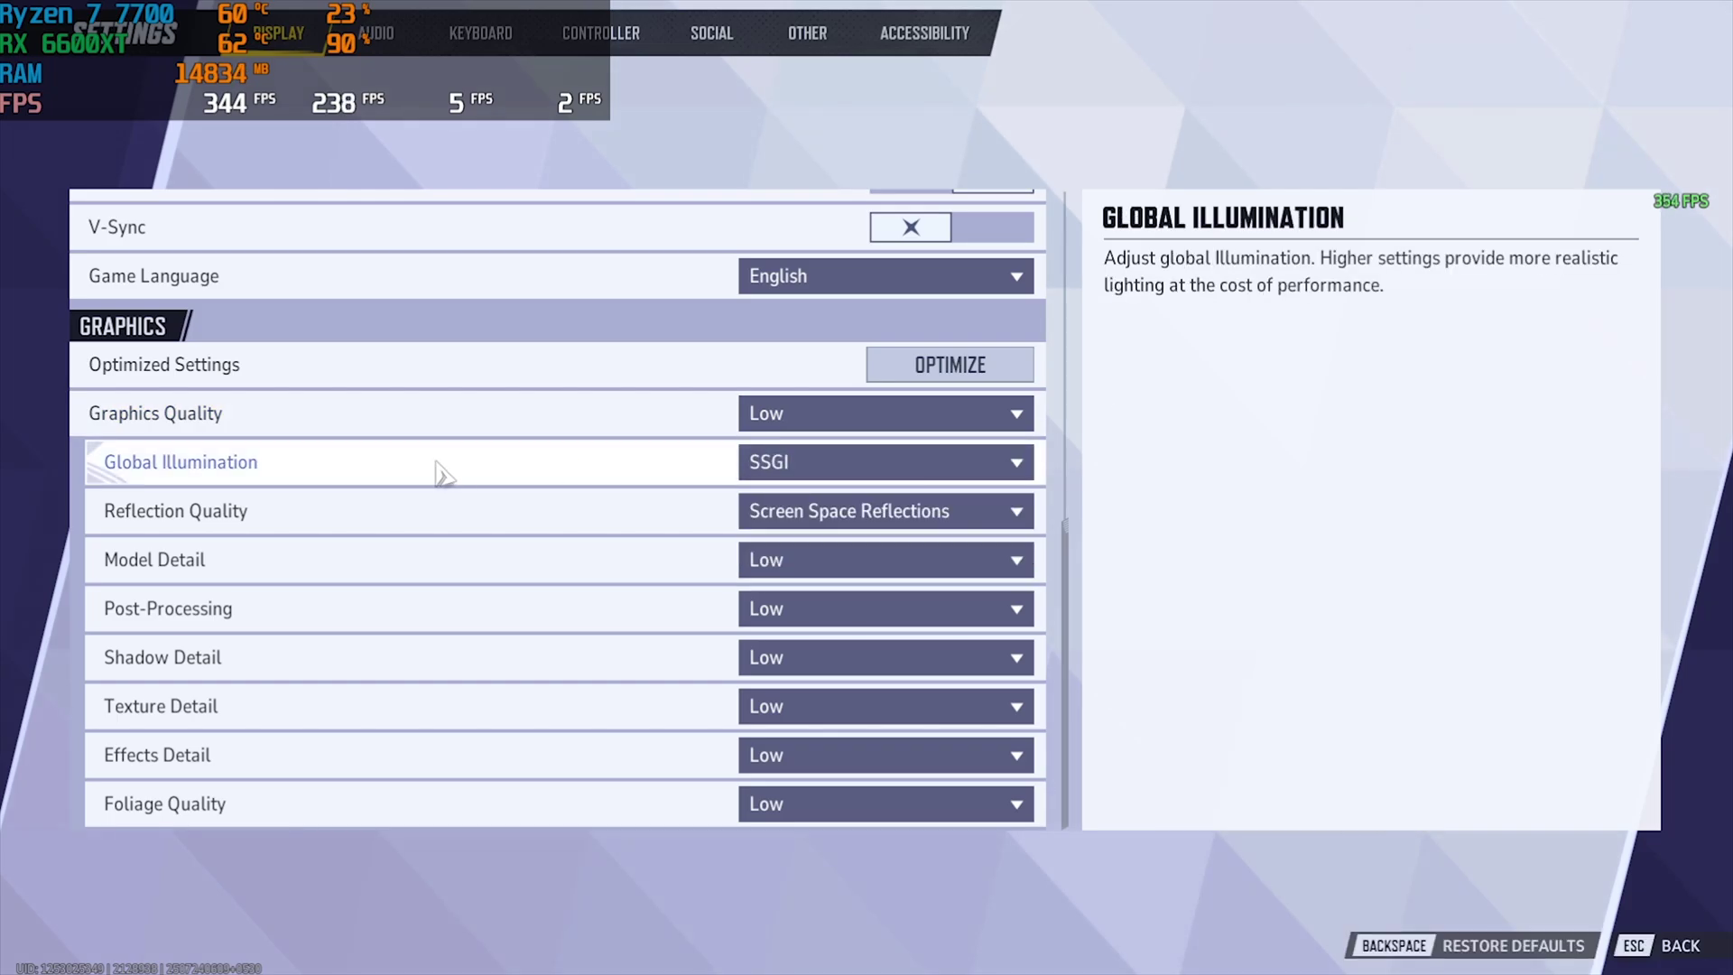
scroll(324, 695, "up", 1)
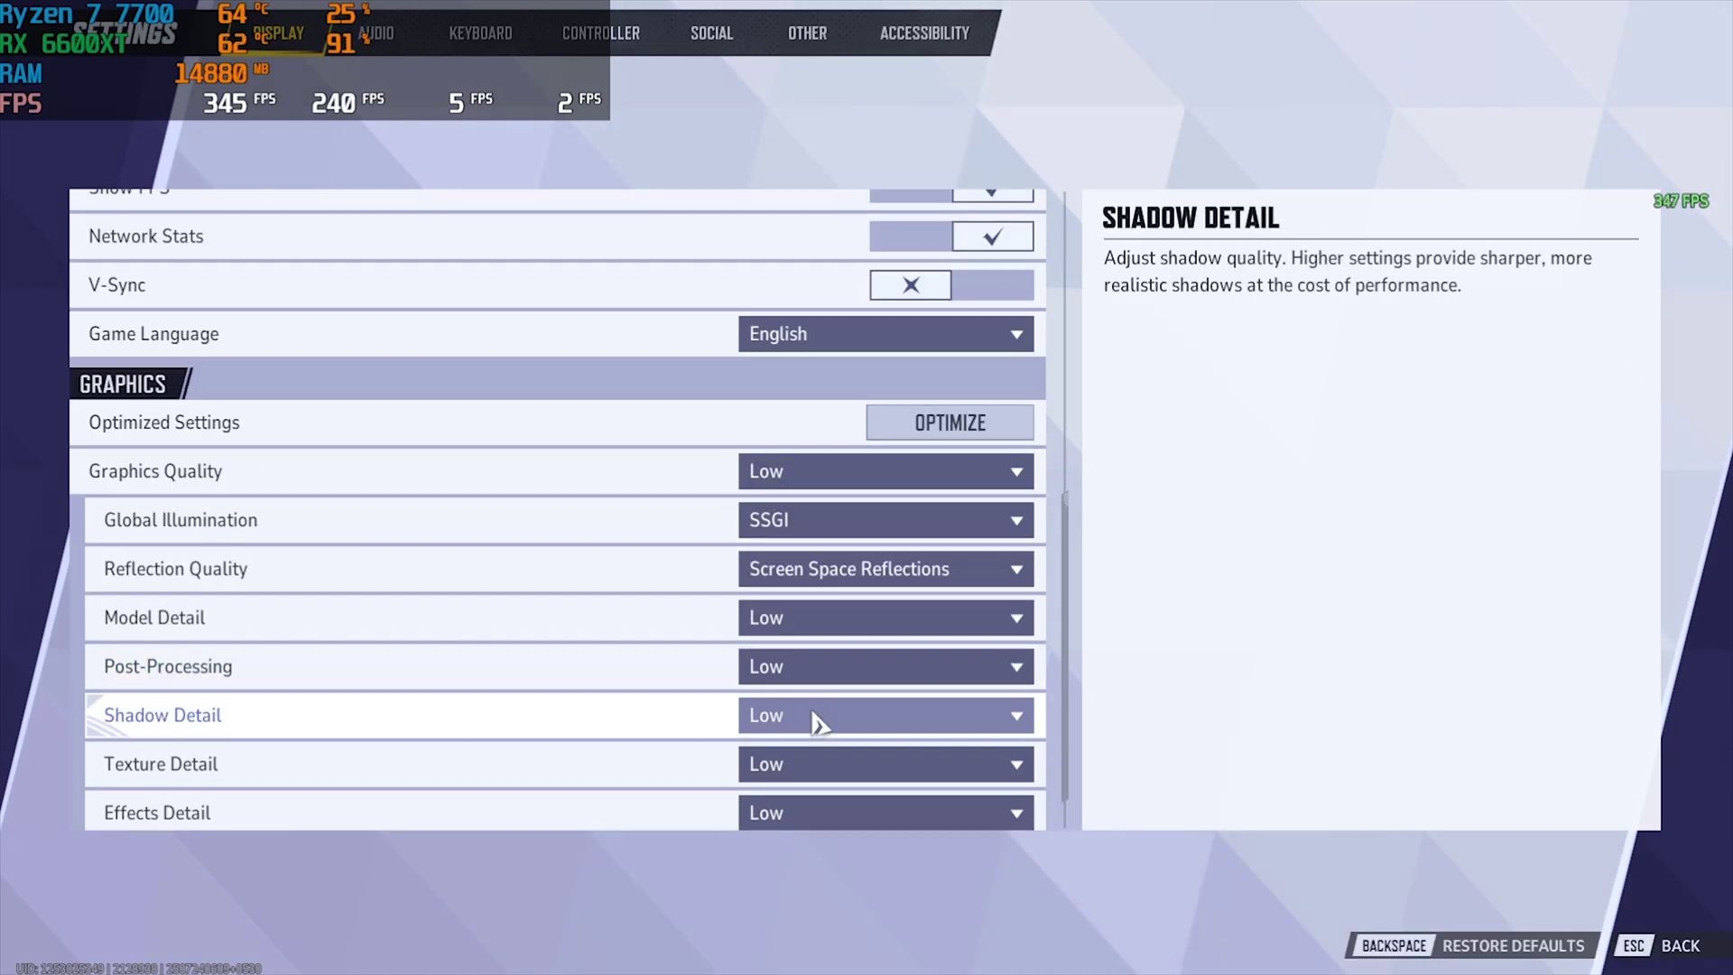
left_click(819, 718)
left_click(807, 765)
left_click(809, 840)
Apply and confirm the new graphics settings, then return to the lobby
scroll(785, 649, "down", 1)
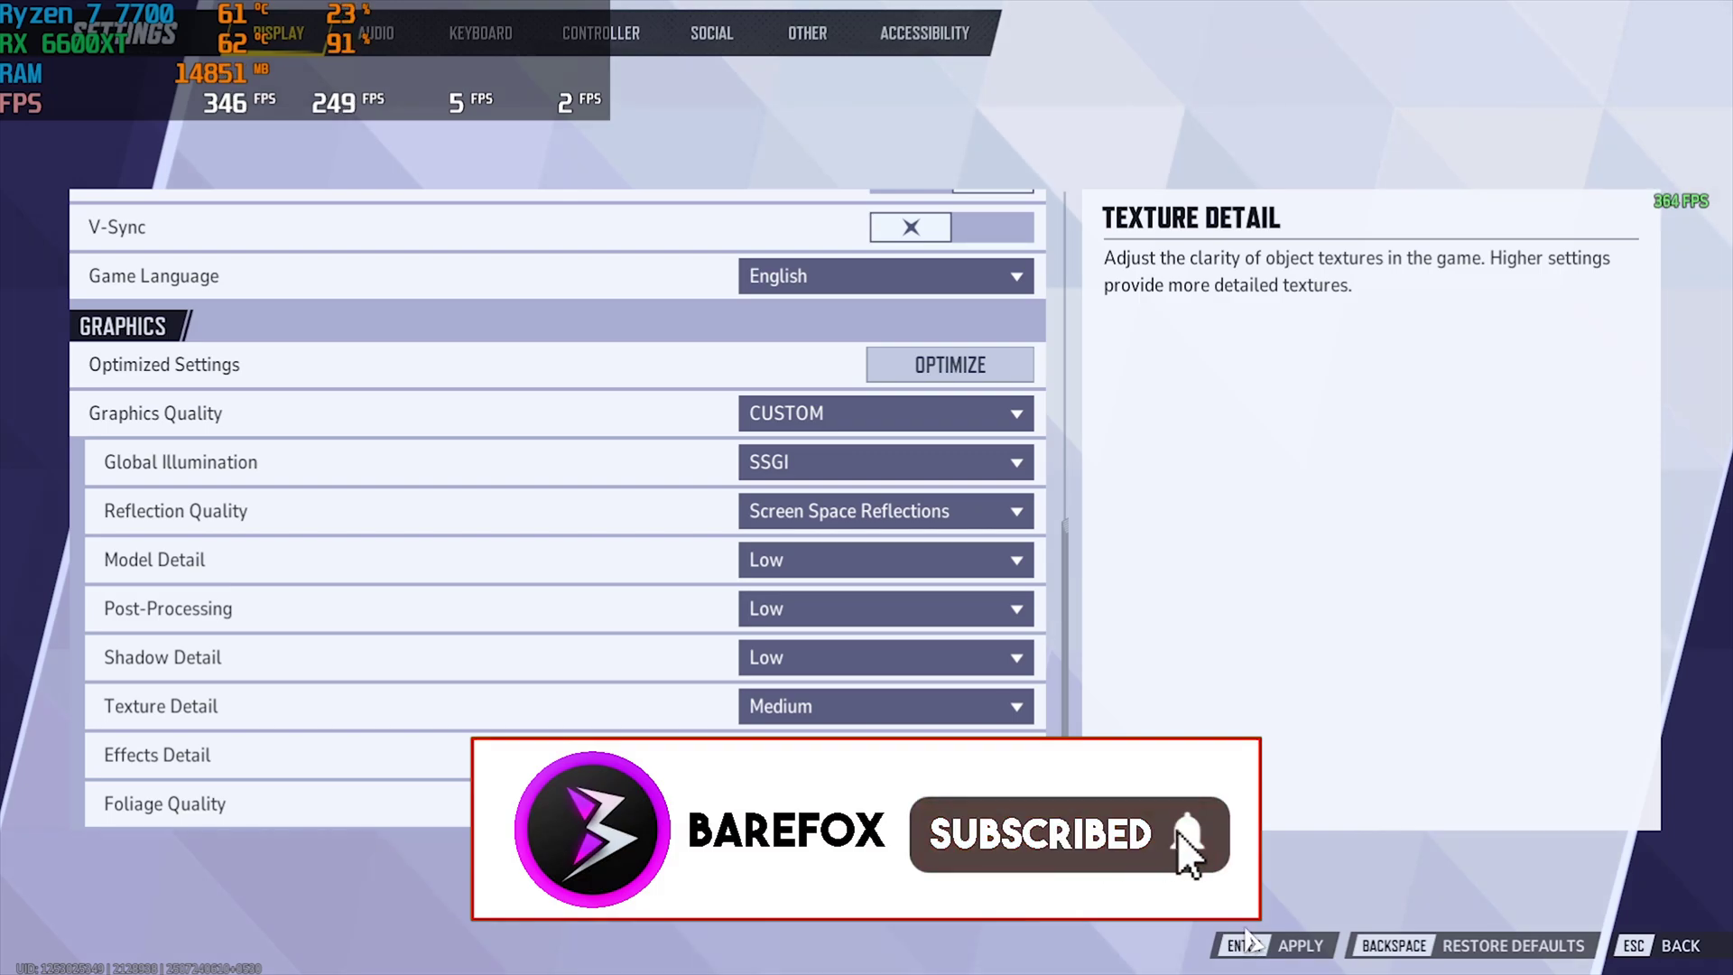
left_click(1250, 944)
key("Return")
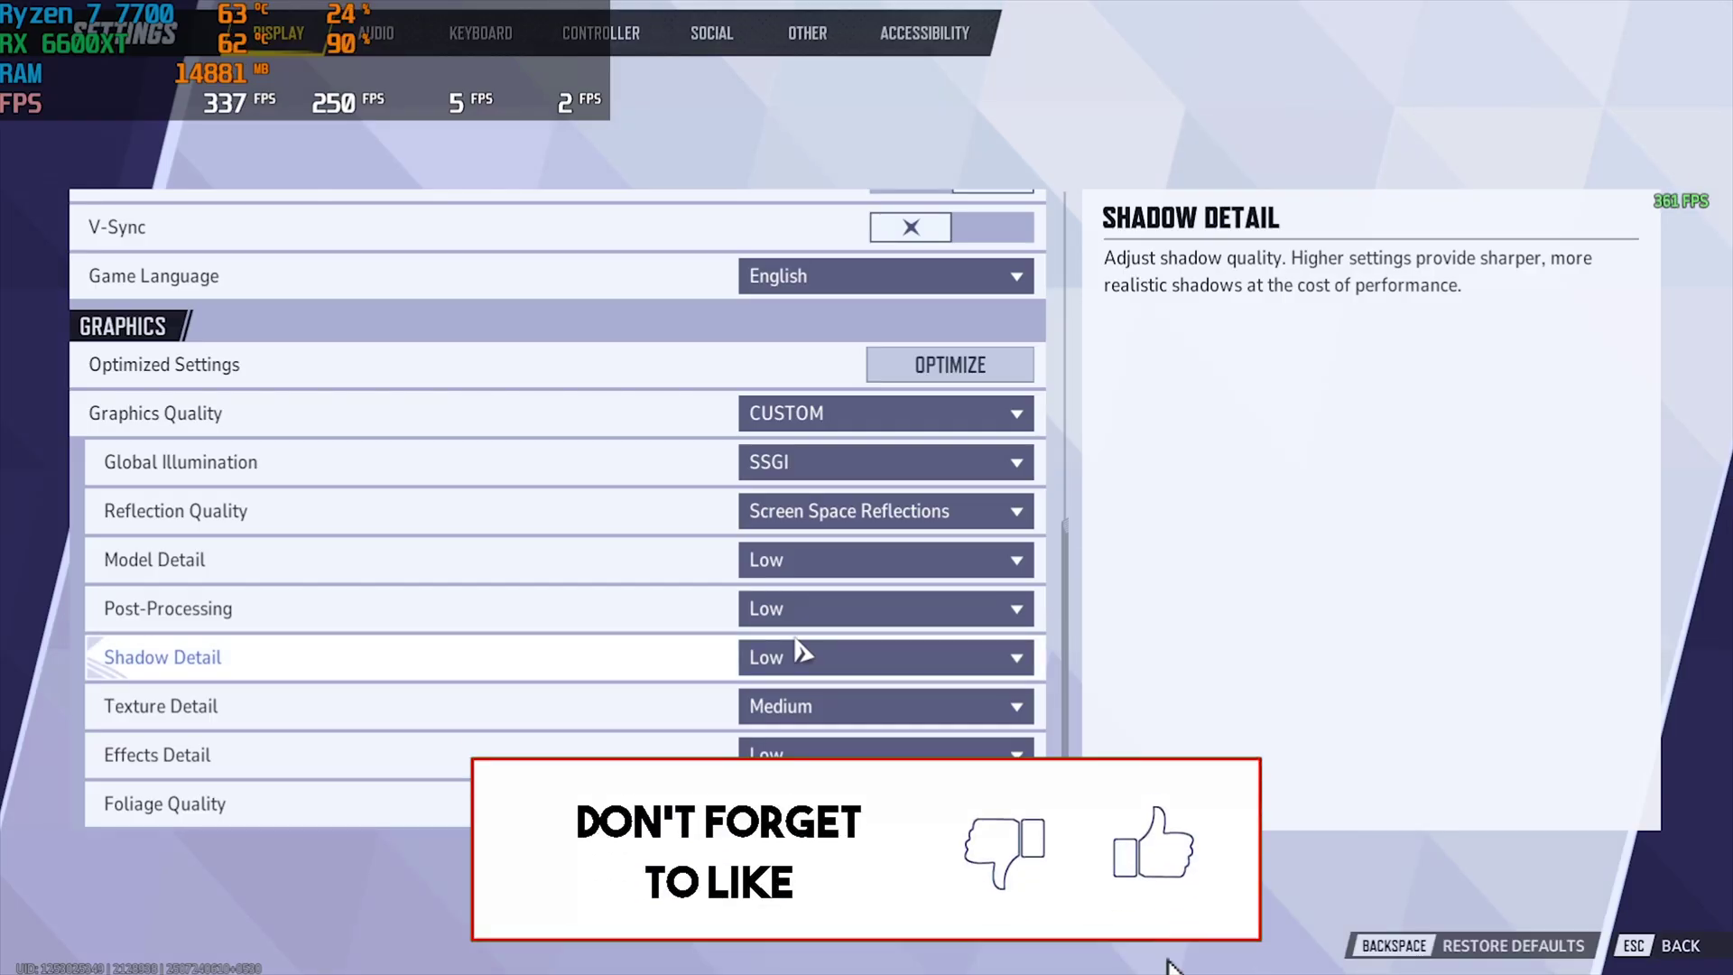
key("Escape")
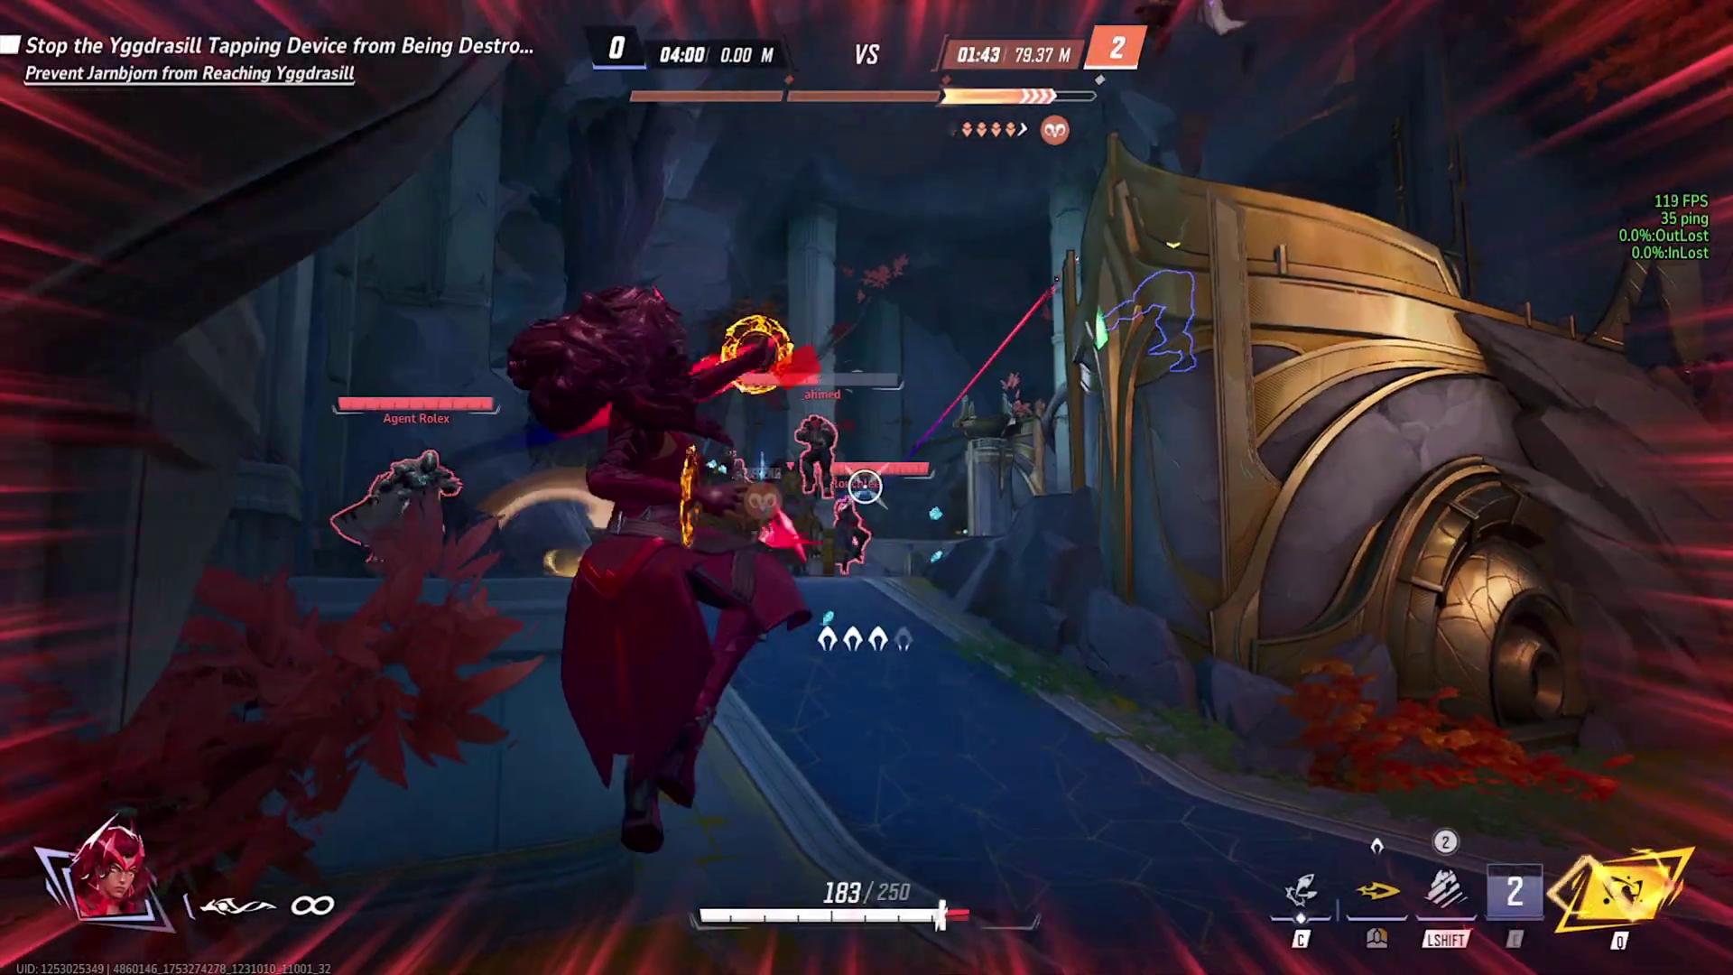
Play the match as Scarlet Witch, casting abilities and moving, while checking the roughly 112–134 FPS
key("e")
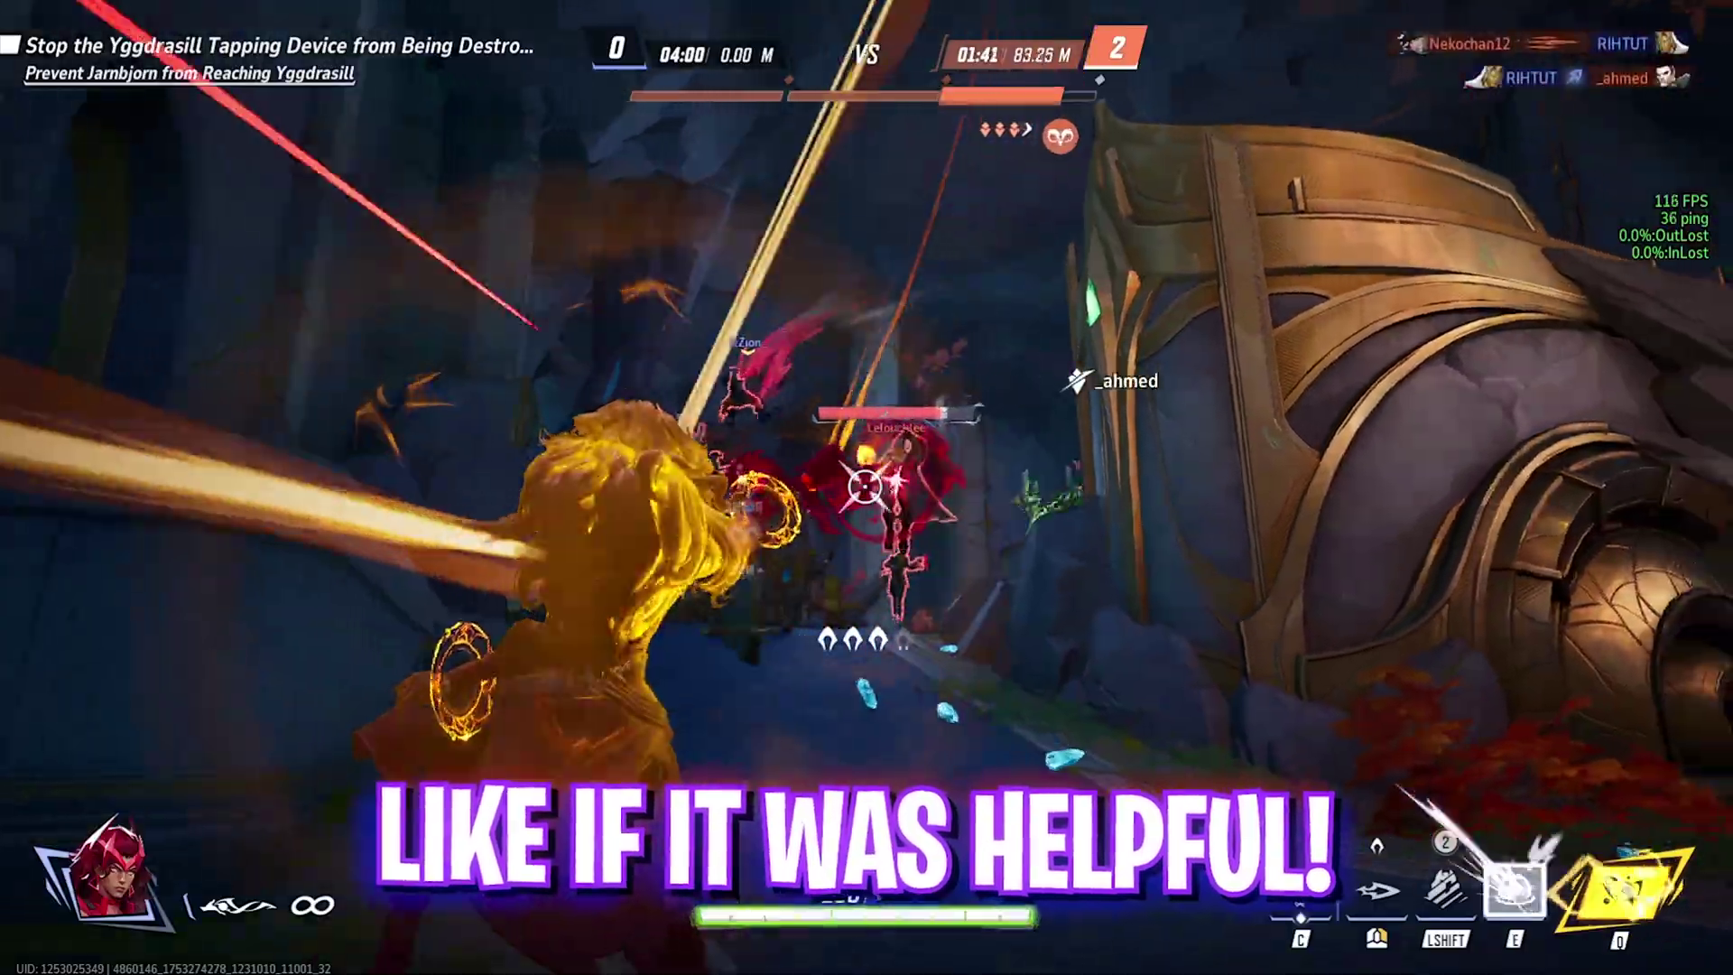
key("e")
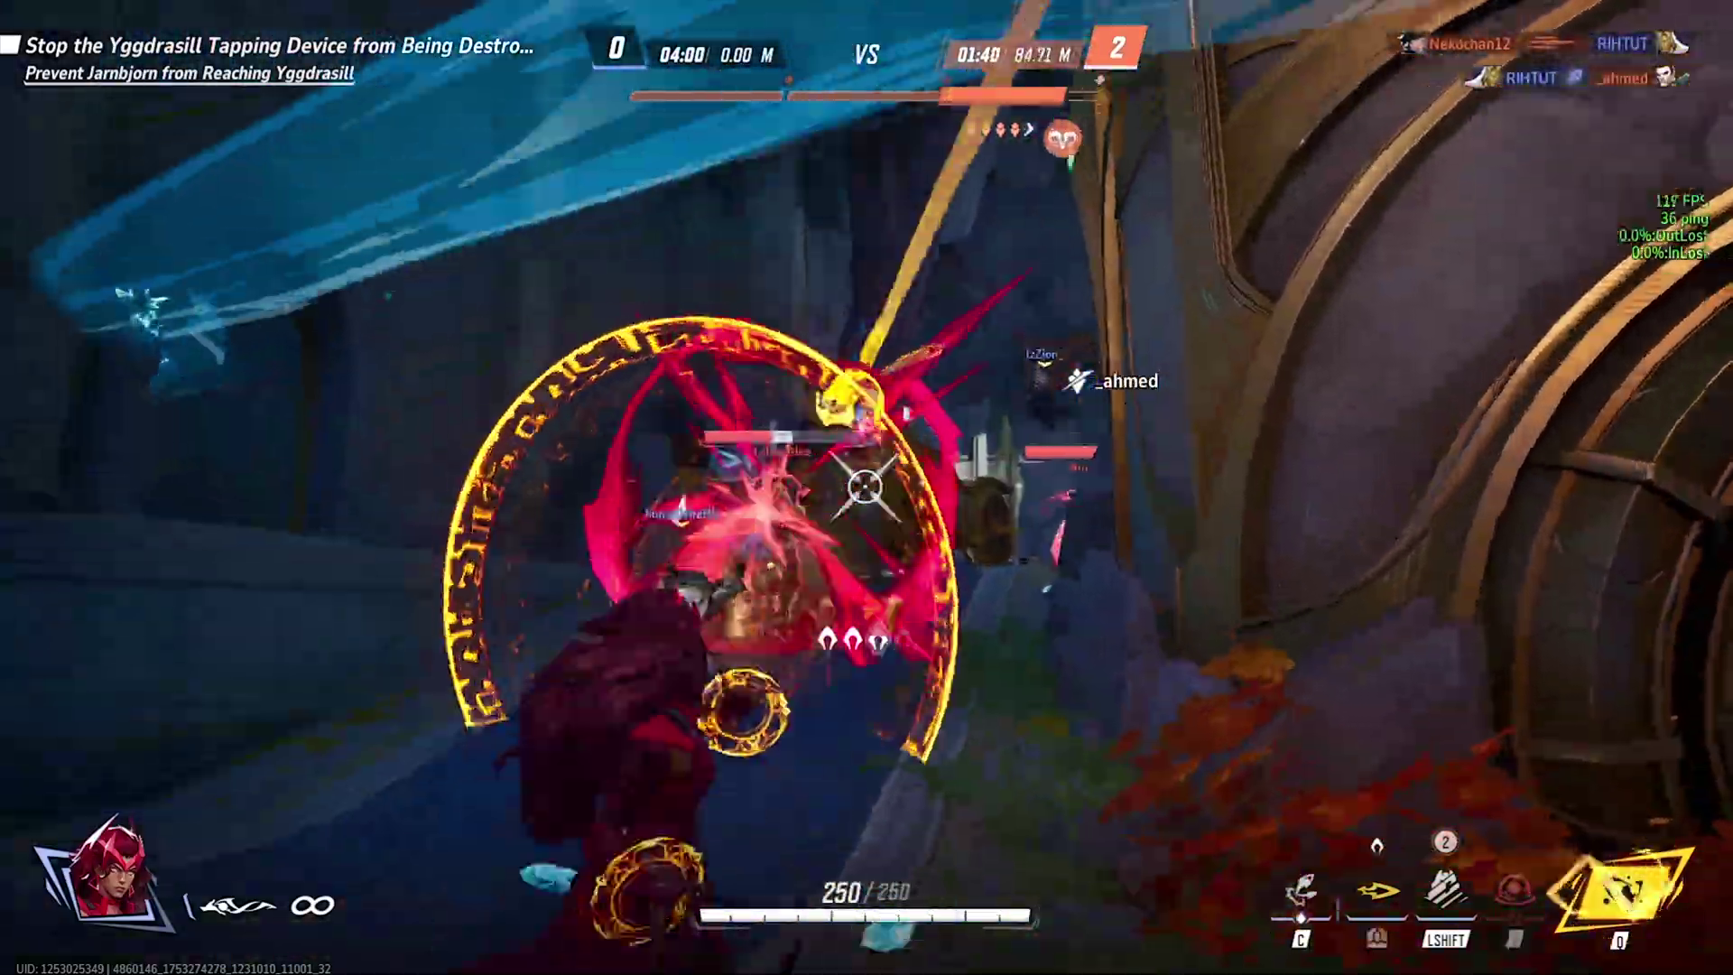
key("w")
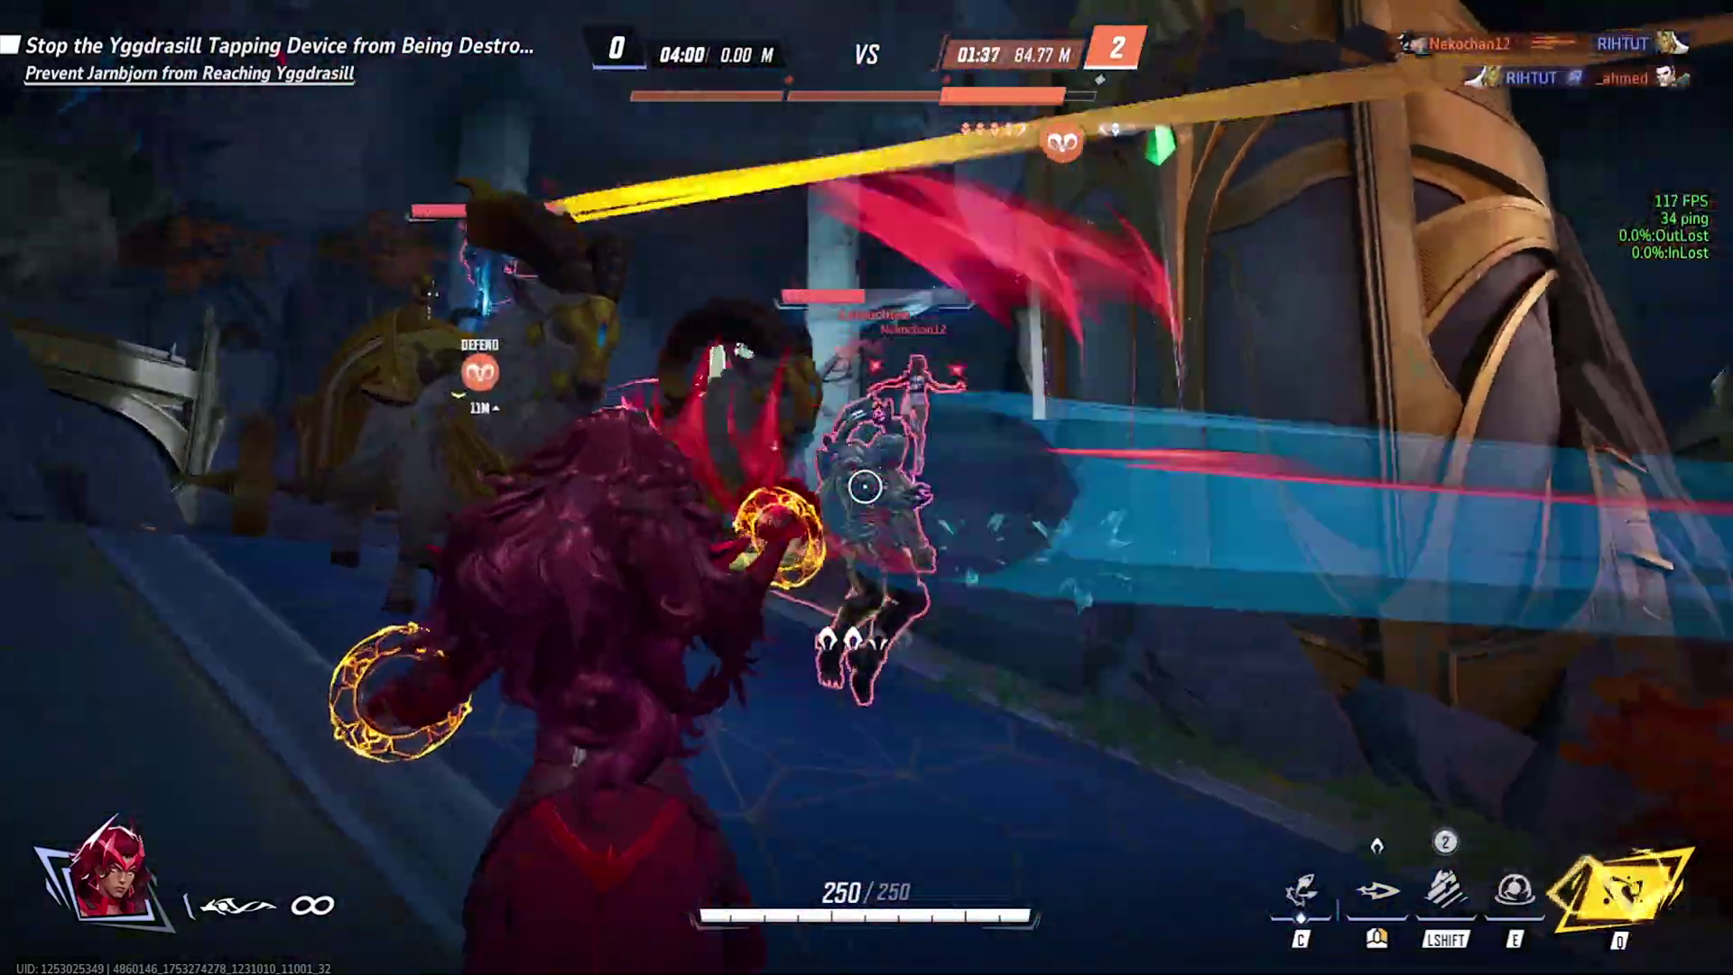
key("shift")
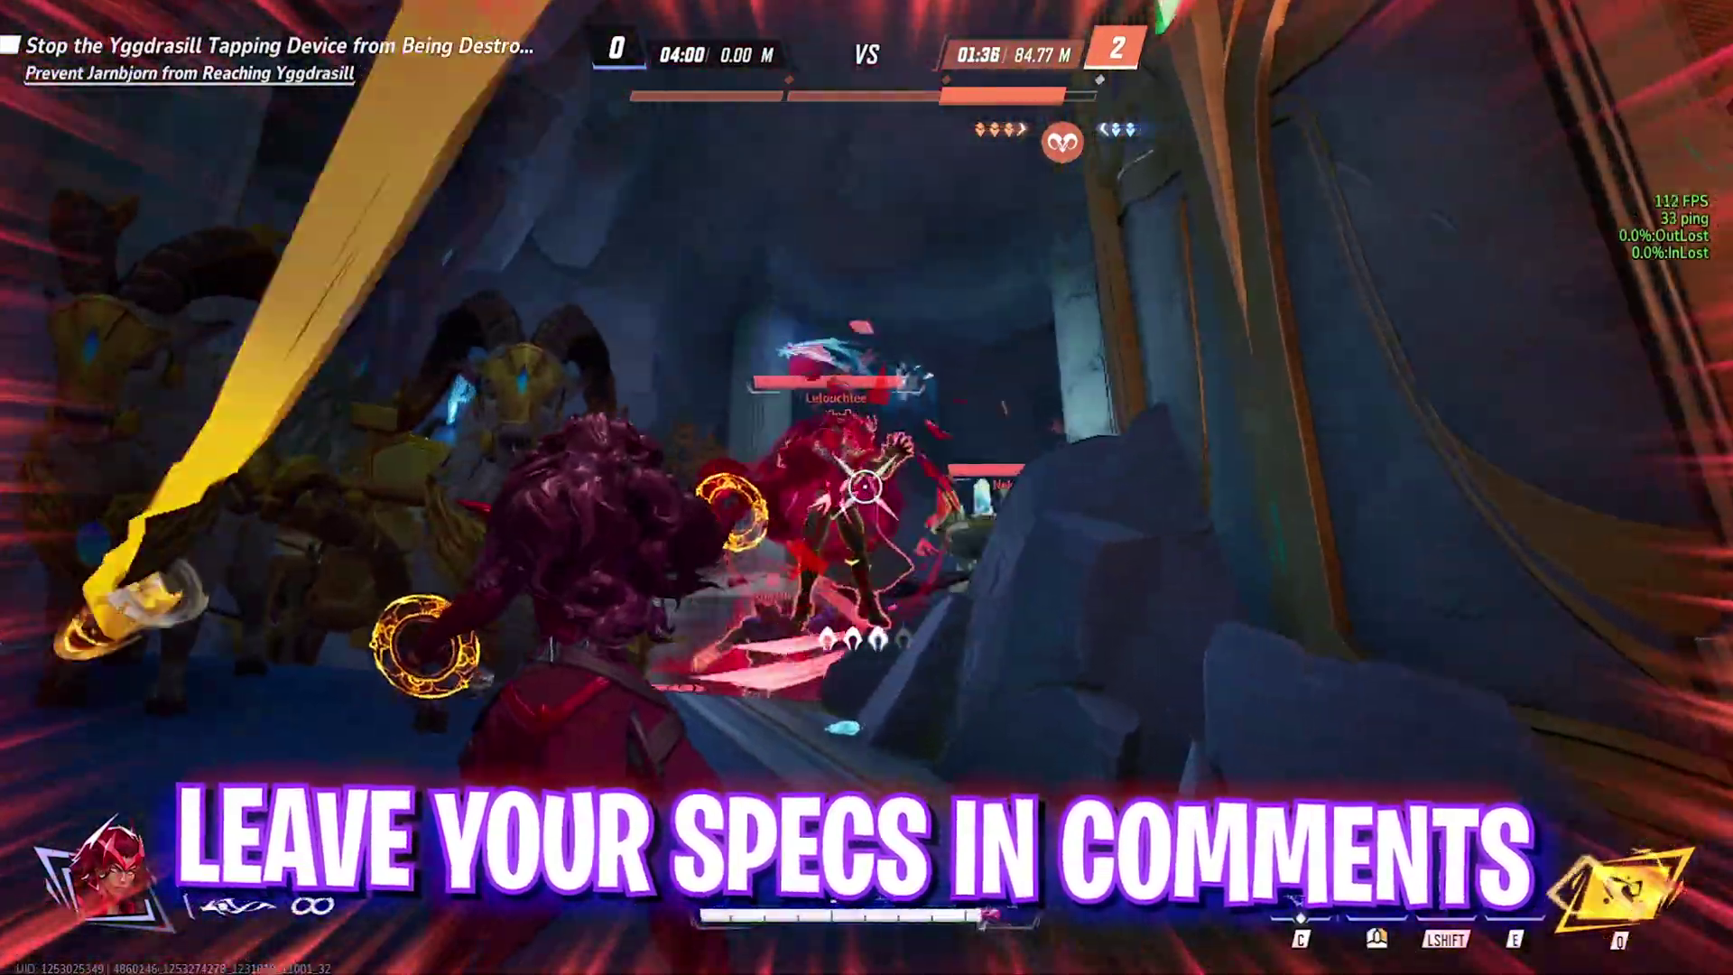
key("w")
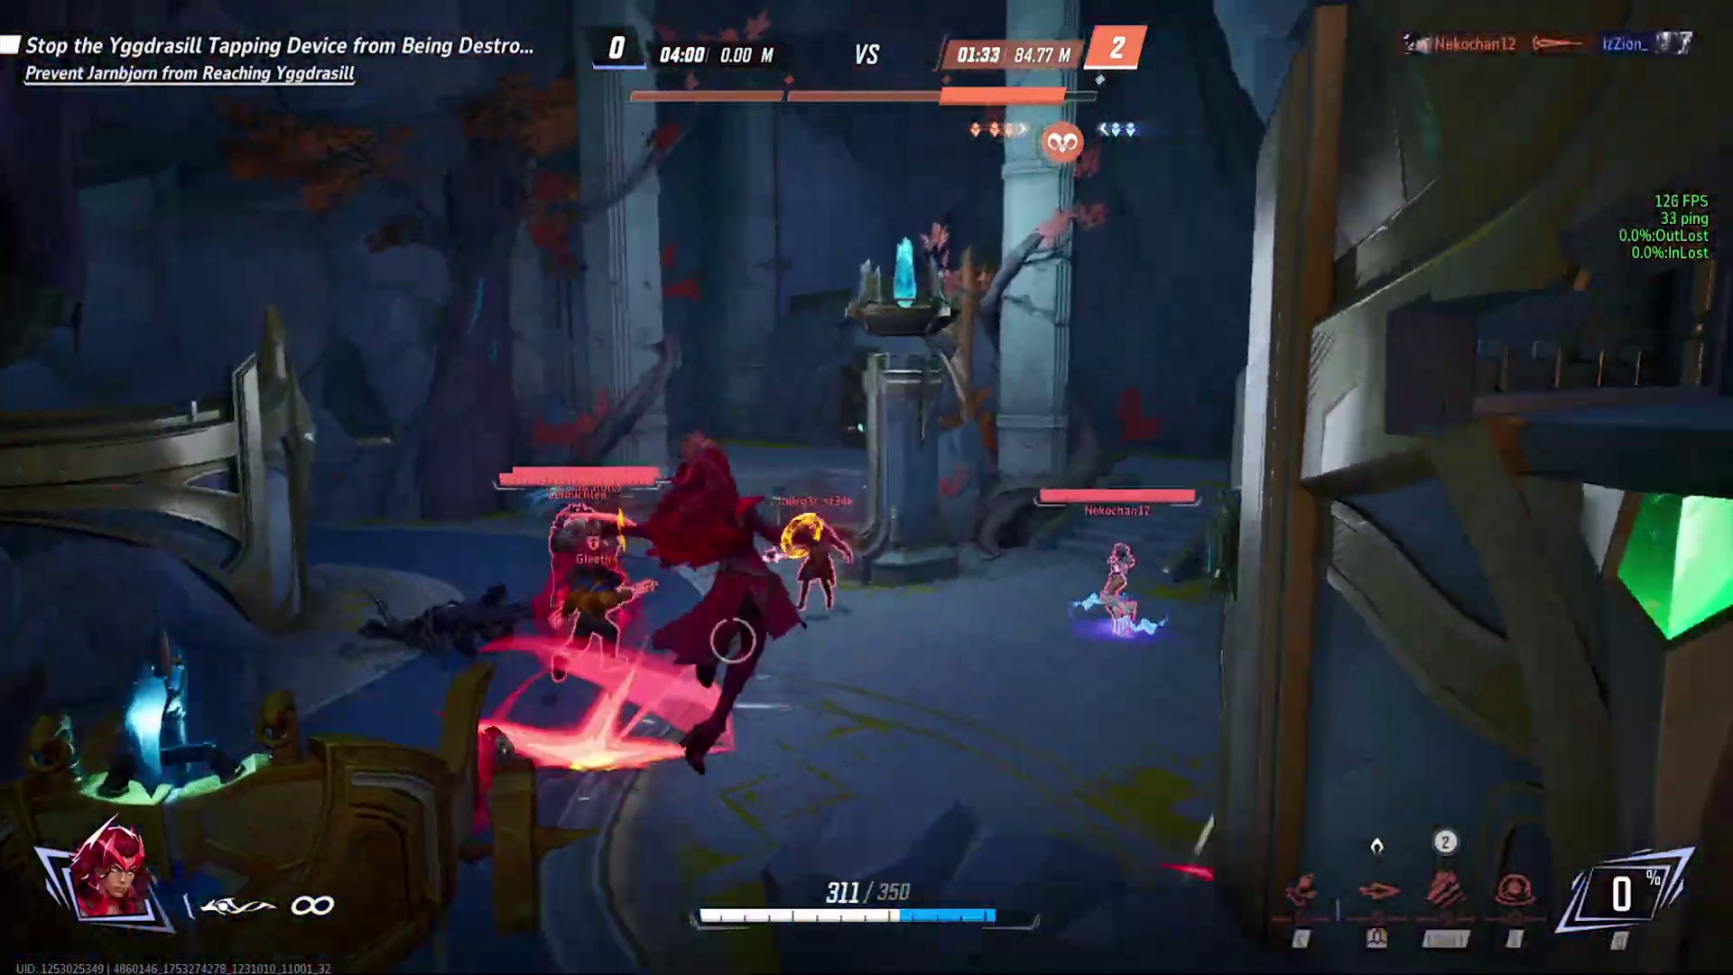
key("w")
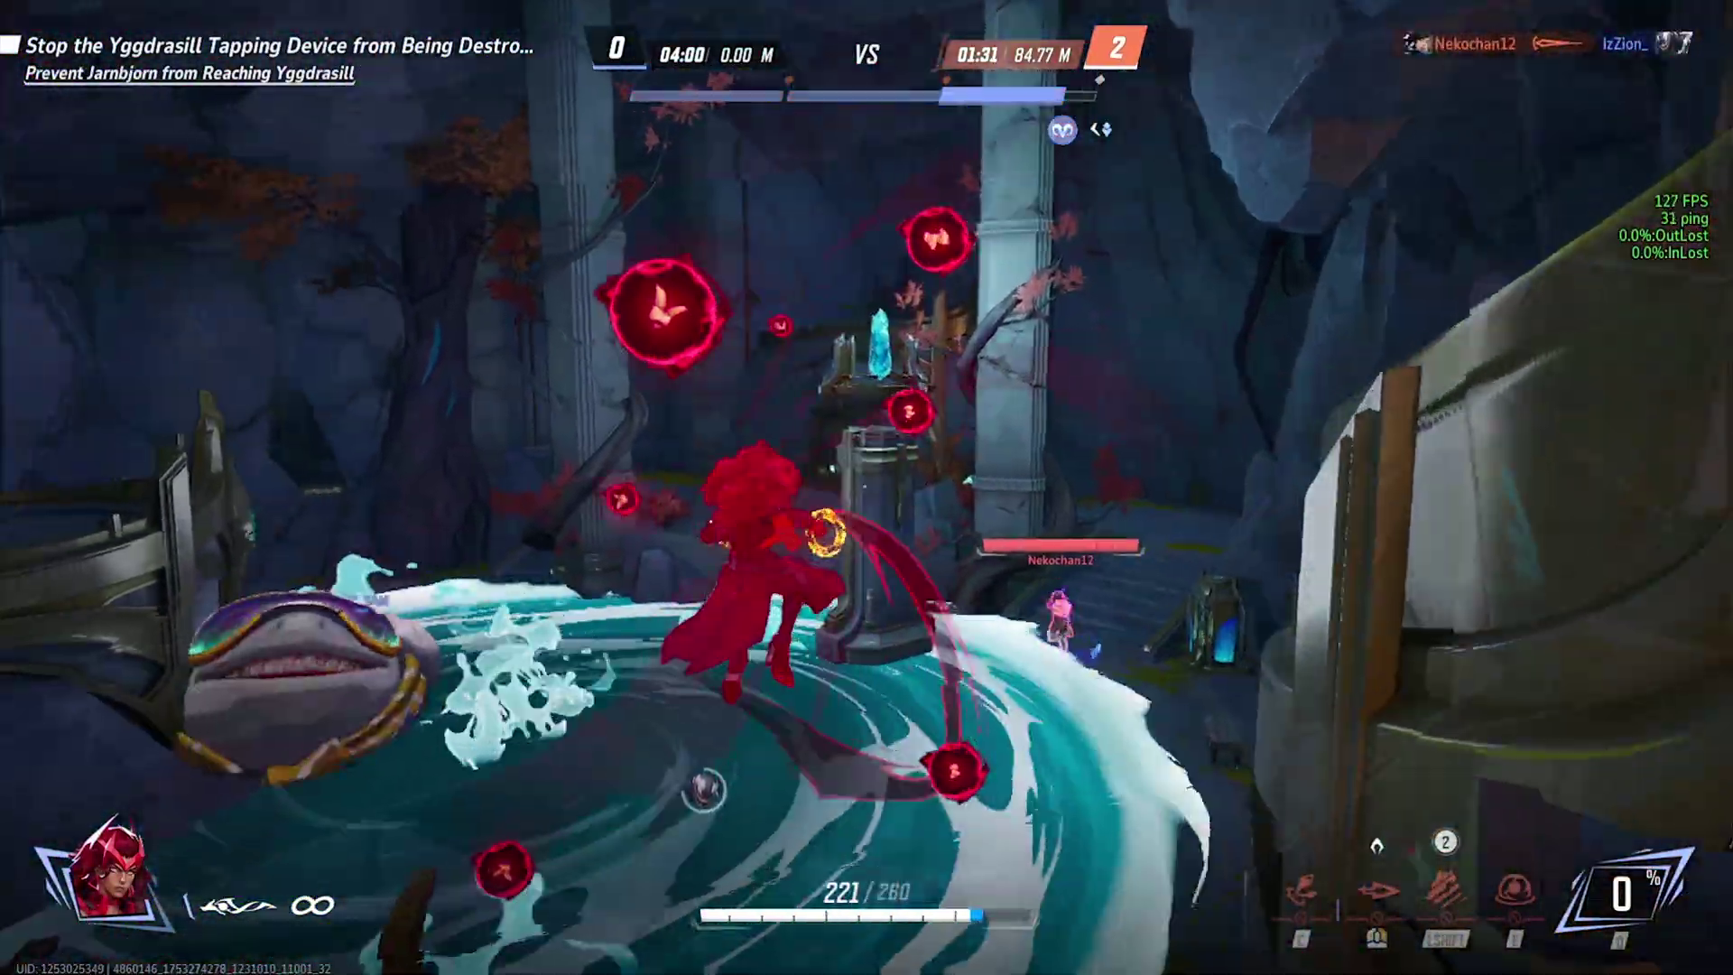
key("w")
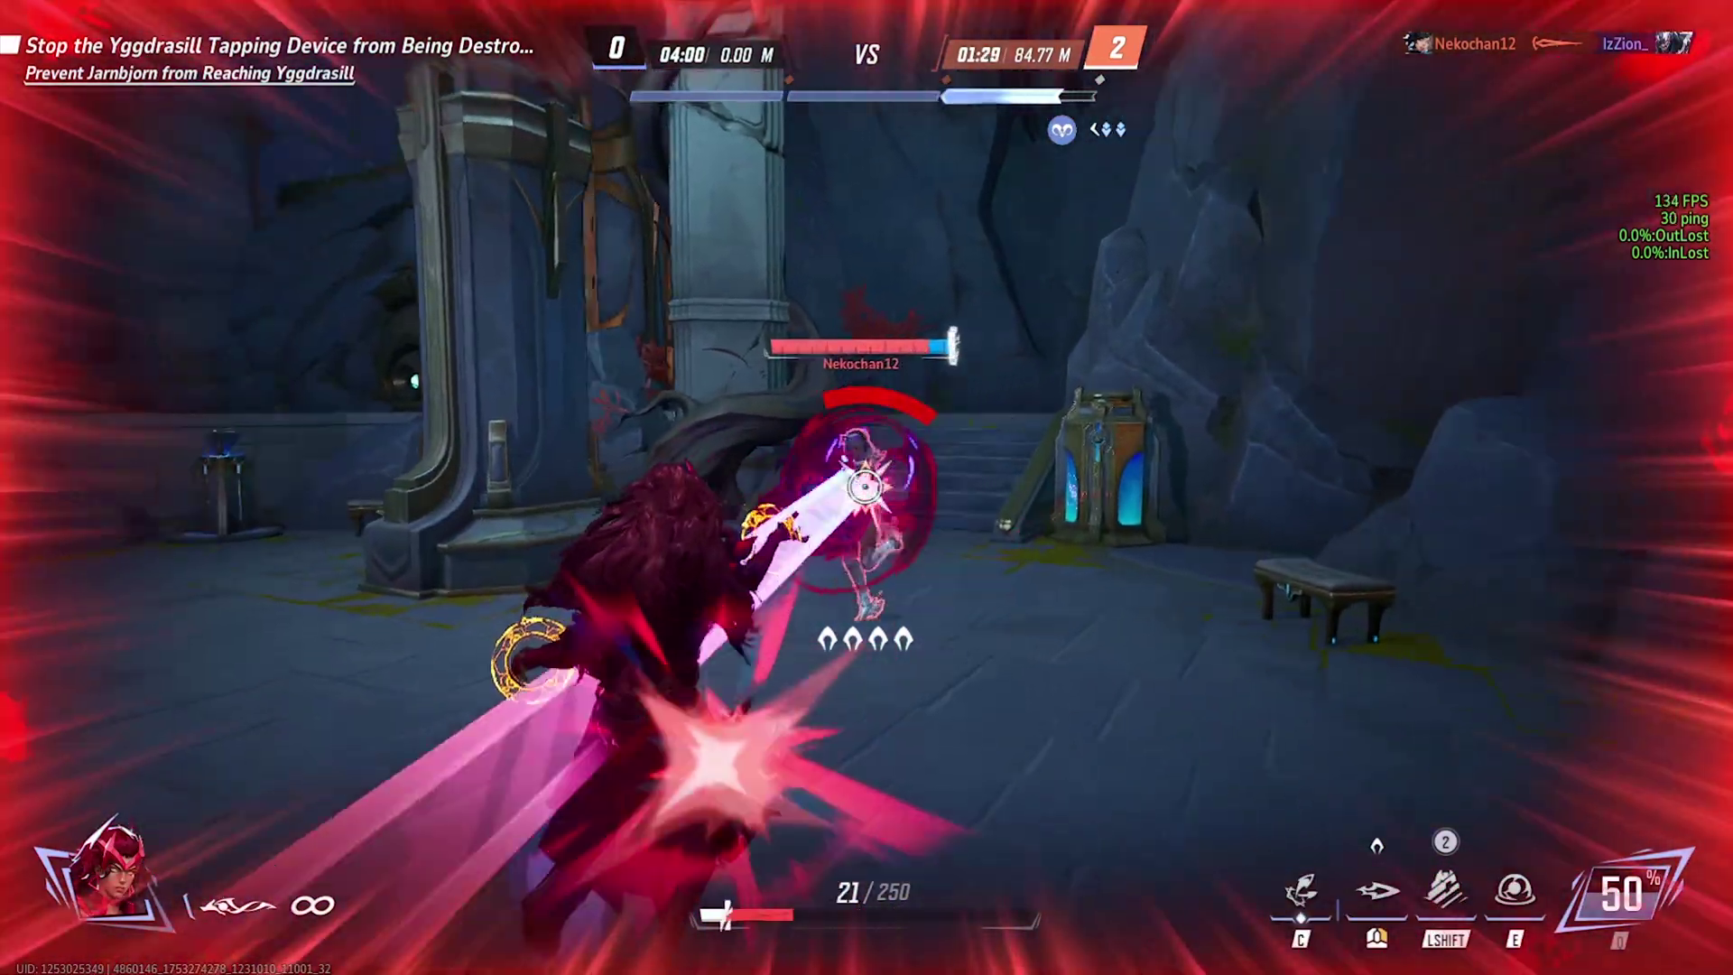